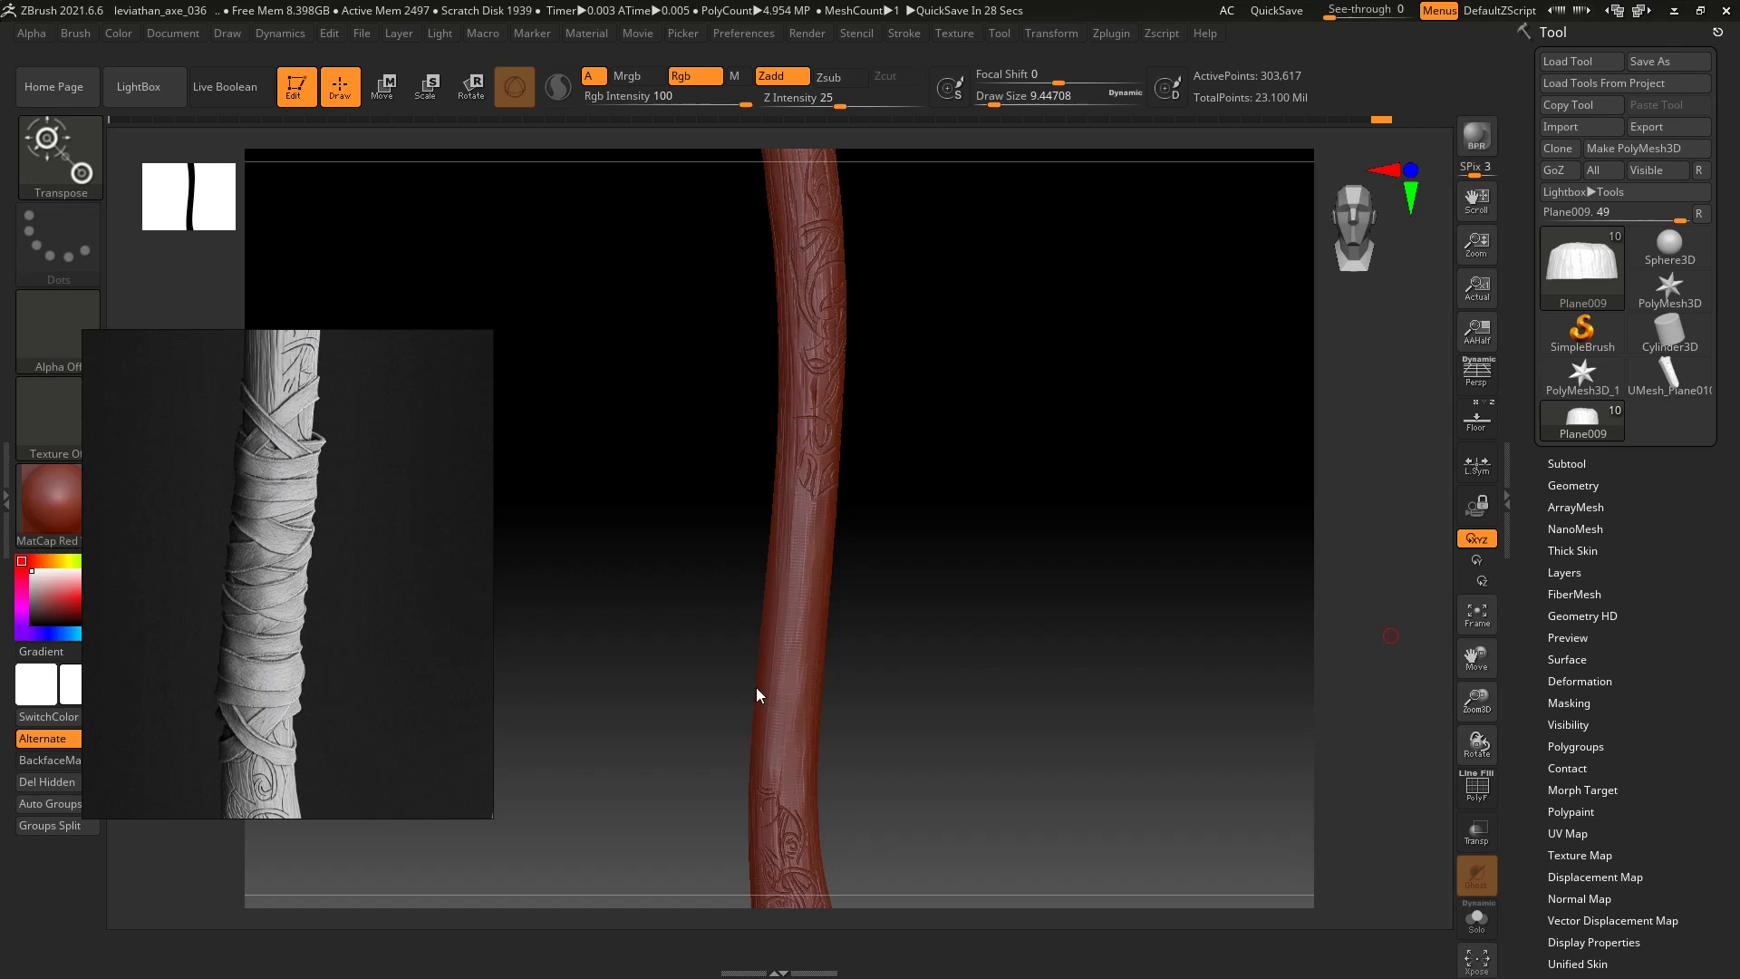
Make Plane011 the active subtool in Move mode with the floor grid on
alt+click(814, 566)
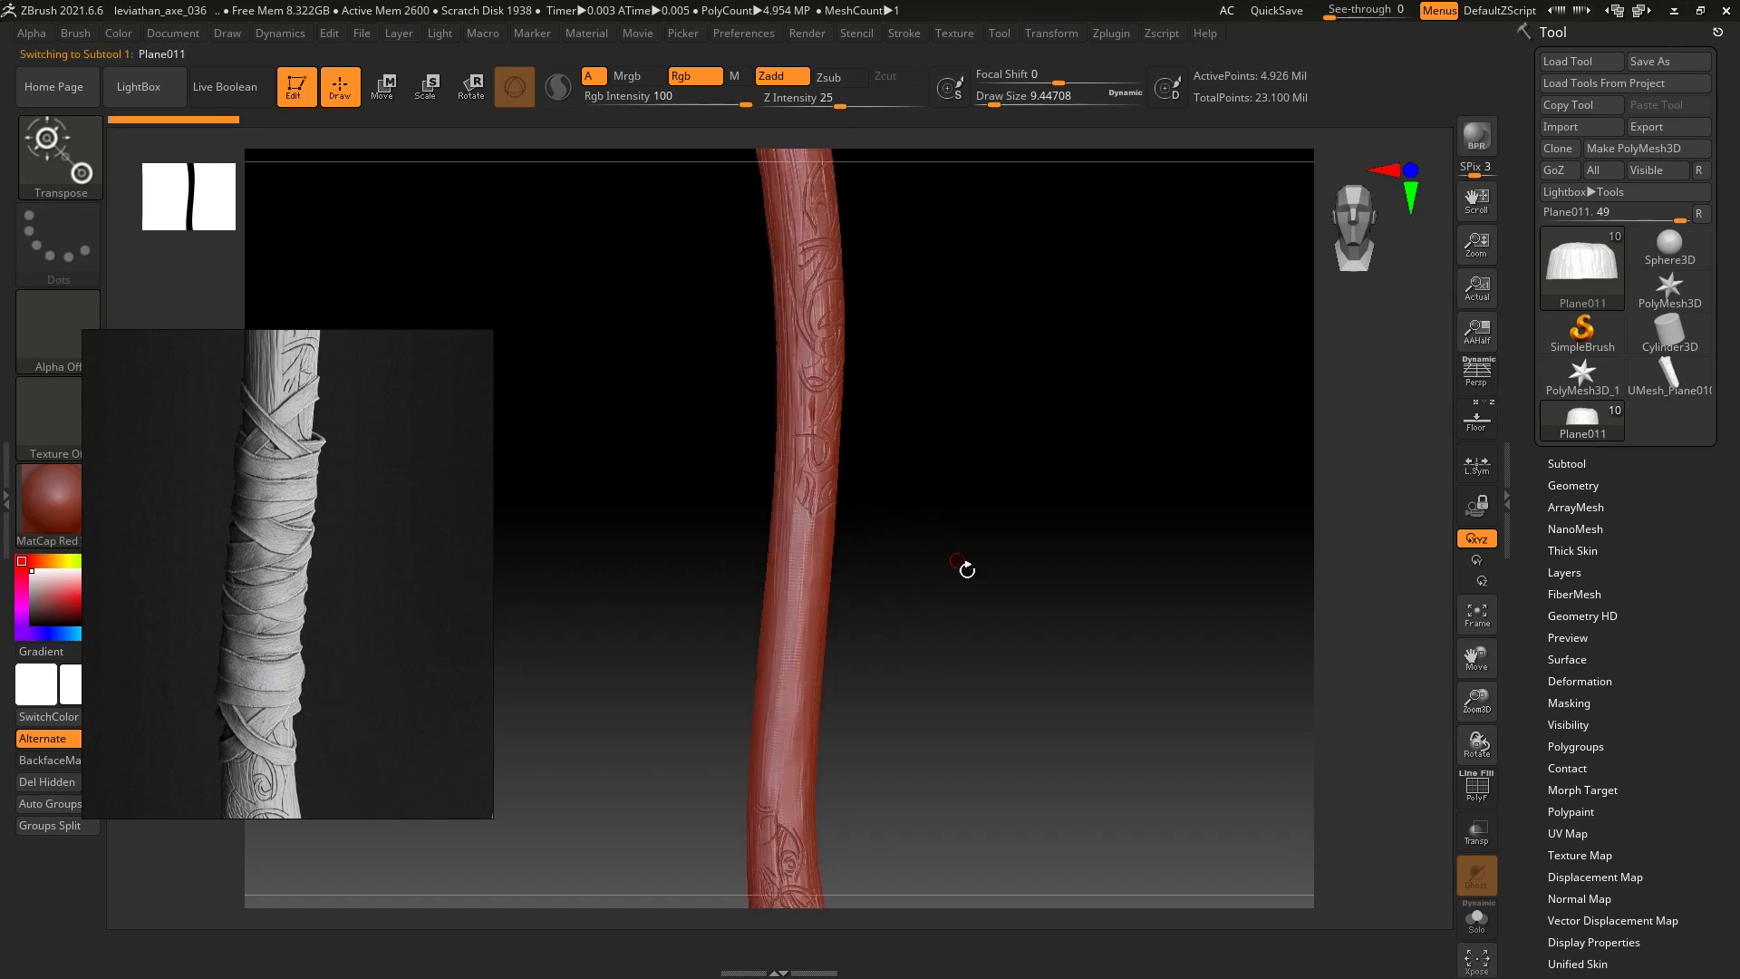
mouse_move(982, 626)
mouse_down()
mouse_move(960, 583)
mouse_move(991, 548)
mouse_move(1052, 579)
mouse_move(1049, 416)
mouse_move(1022, 466)
mouse_up()
key(w)
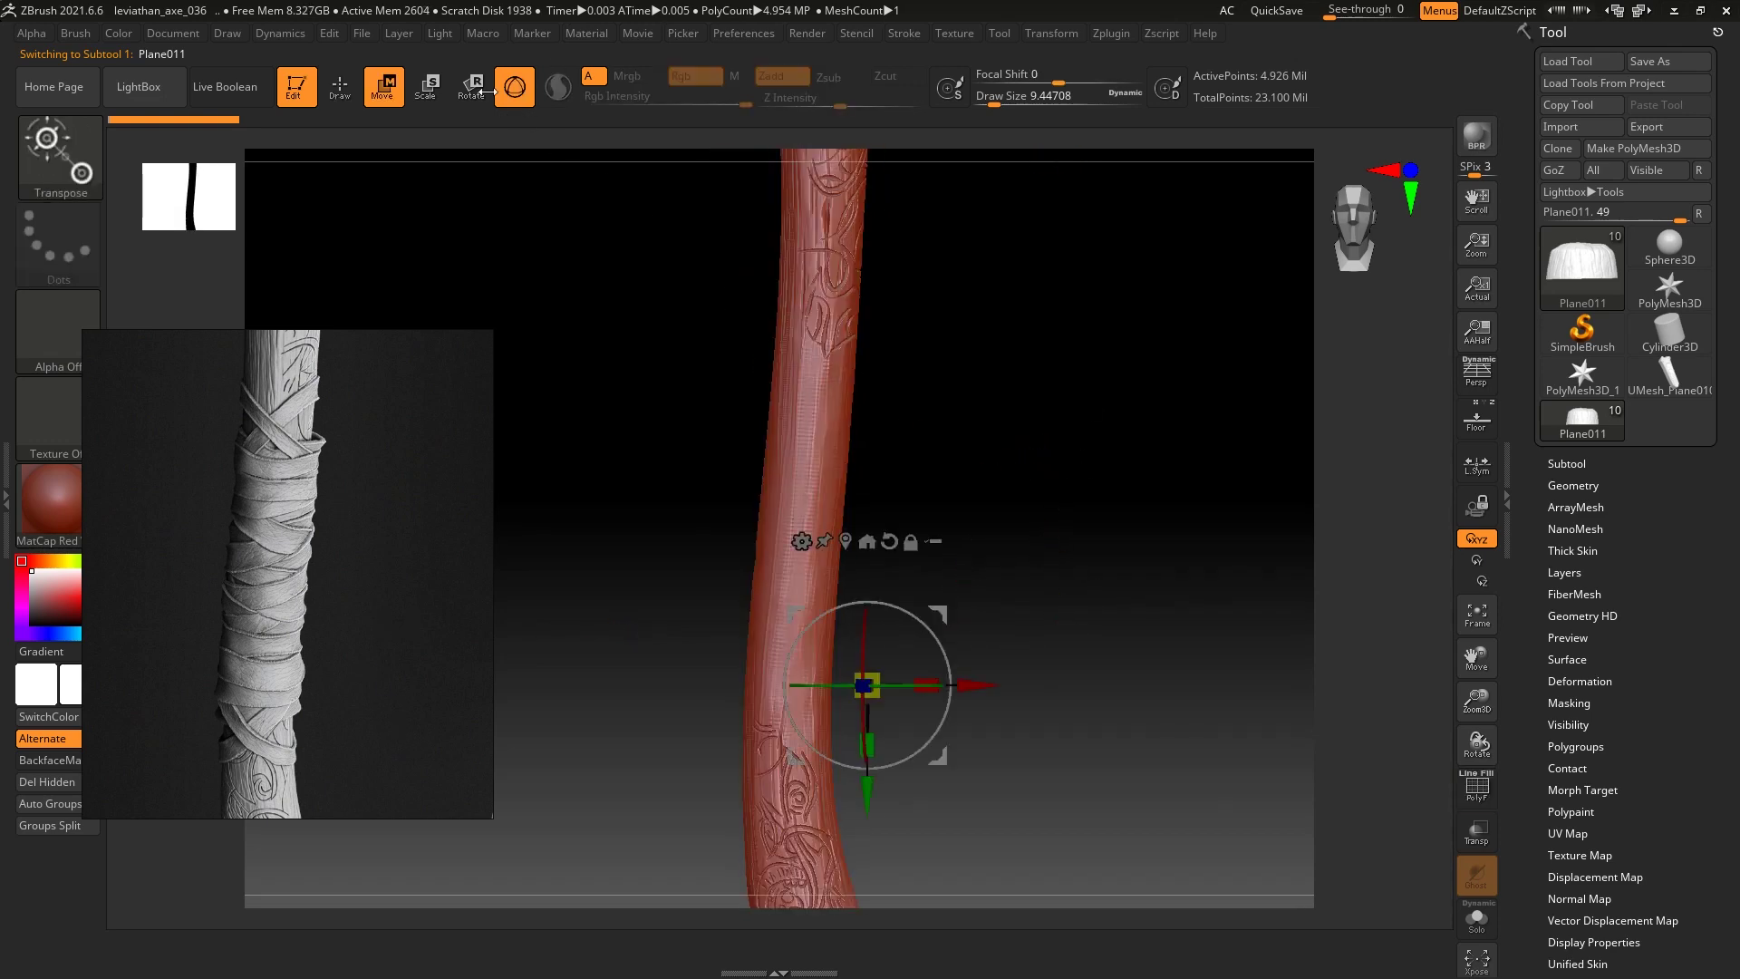
click(1477, 420)
mouse_move(1088, 452)
mouse_down()
mouse_move(1076, 571)
mouse_move(1118, 446)
mouse_up()
key(q)
key(w)
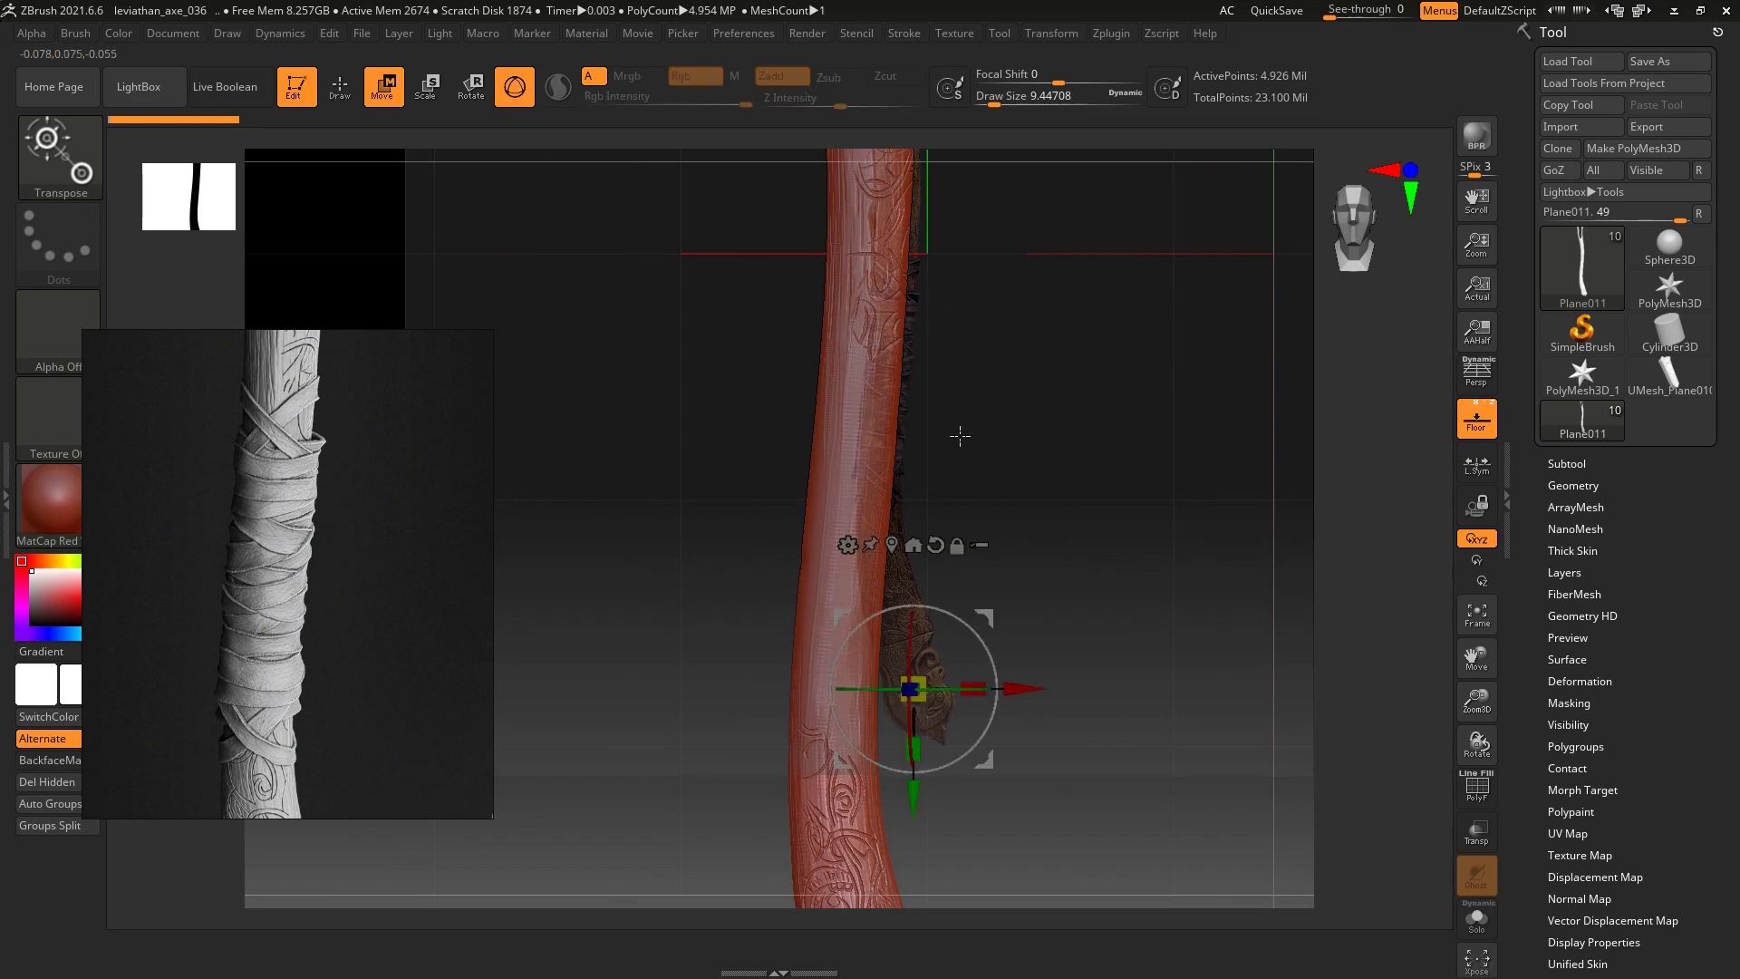
click(859, 441)
Step the Draw menu's Grid Size up from 3 through 5 to 6
key(q)
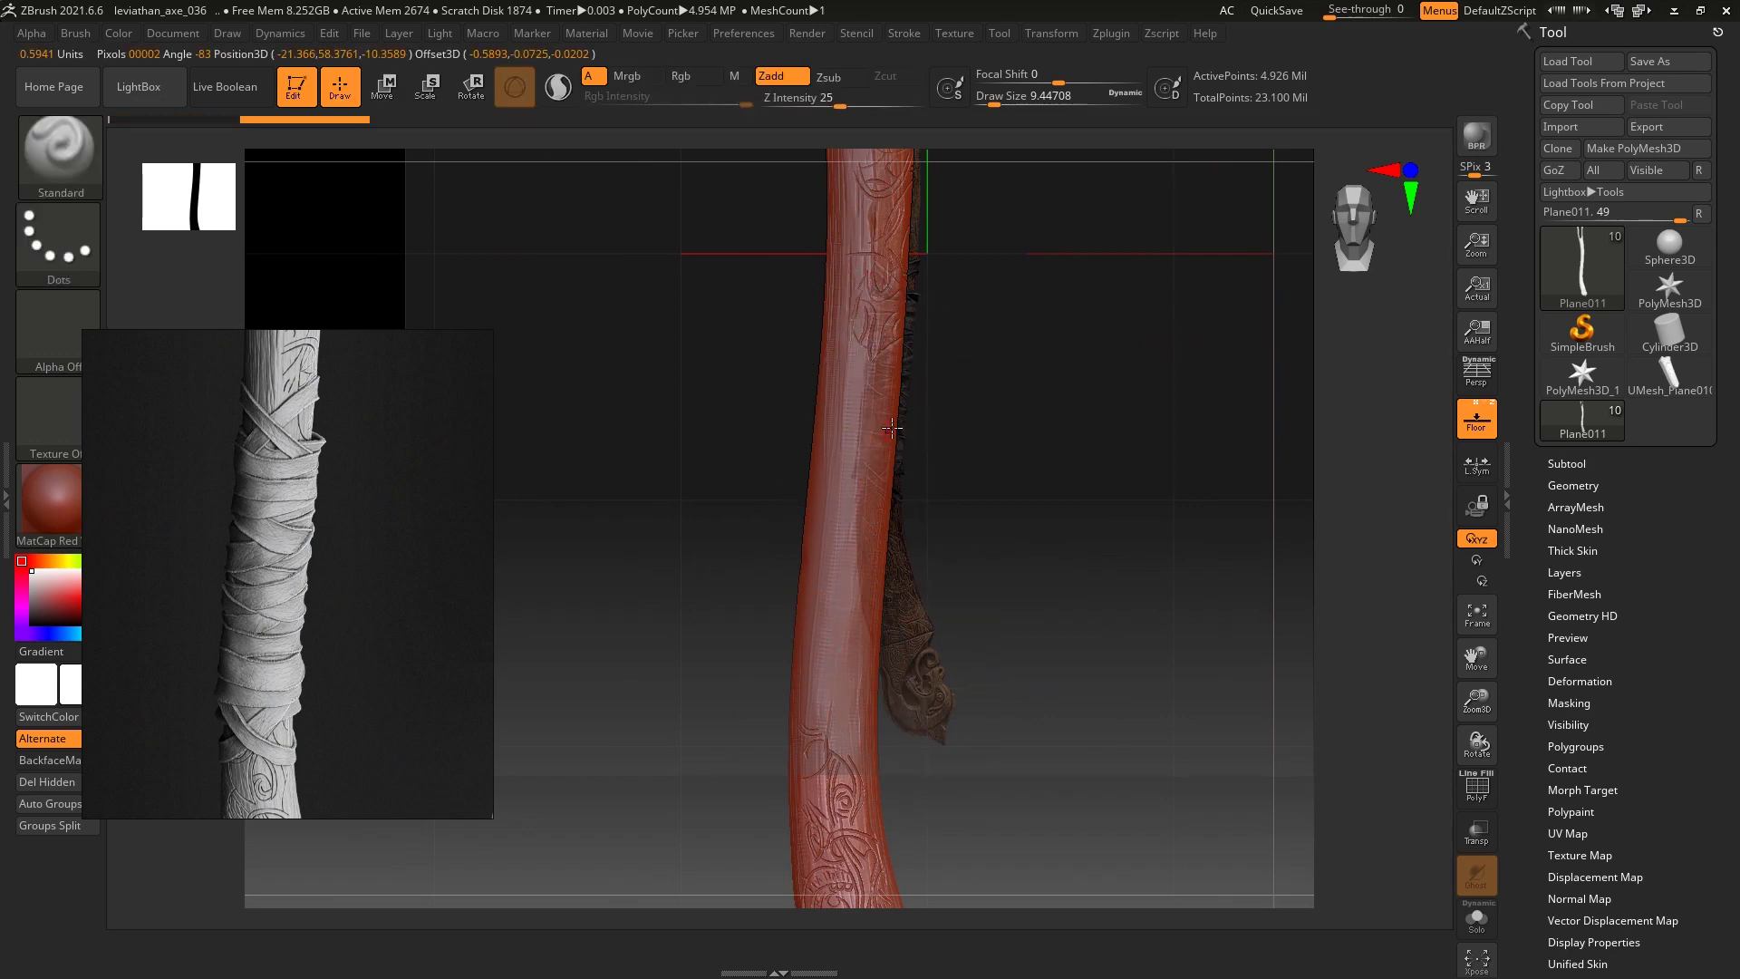
key(w)
mouse_move(1068, 441)
mouse_down()
mouse_move(1063, 504)
mouse_move(1098, 349)
mouse_move(1087, 499)
mouse_move(410, 155)
mouse_up()
click(233, 33)
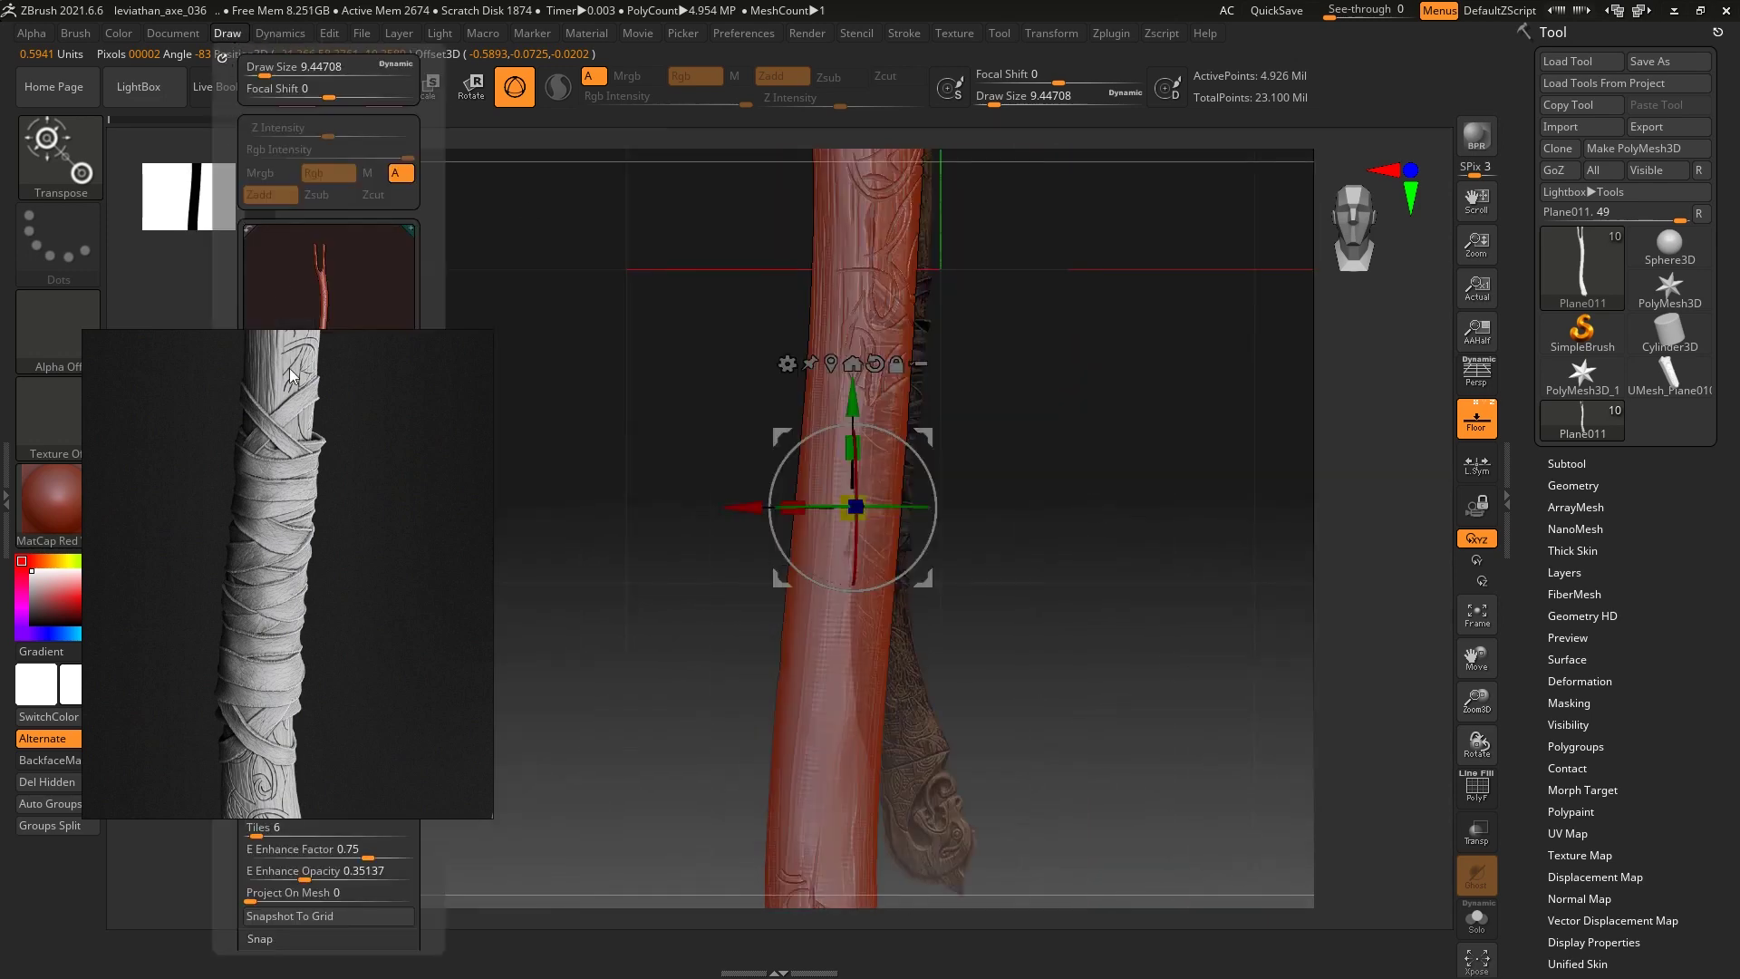
scroll(432, 457, down, 5)
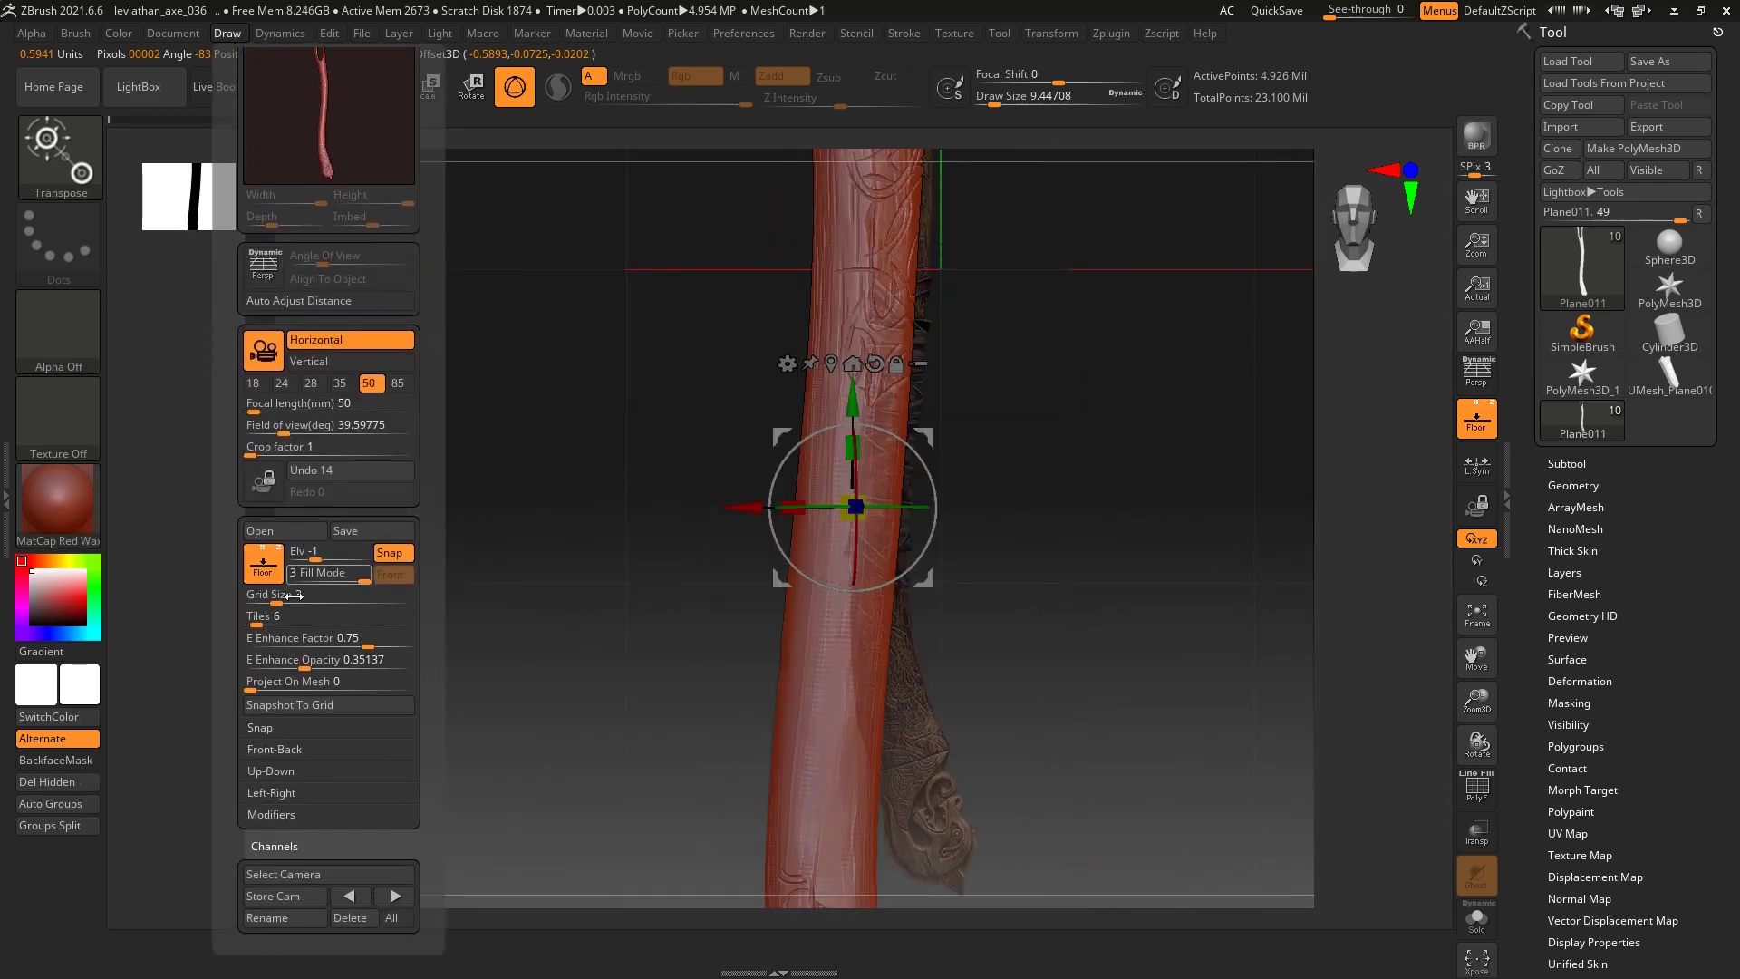
click(283, 604)
text(4)
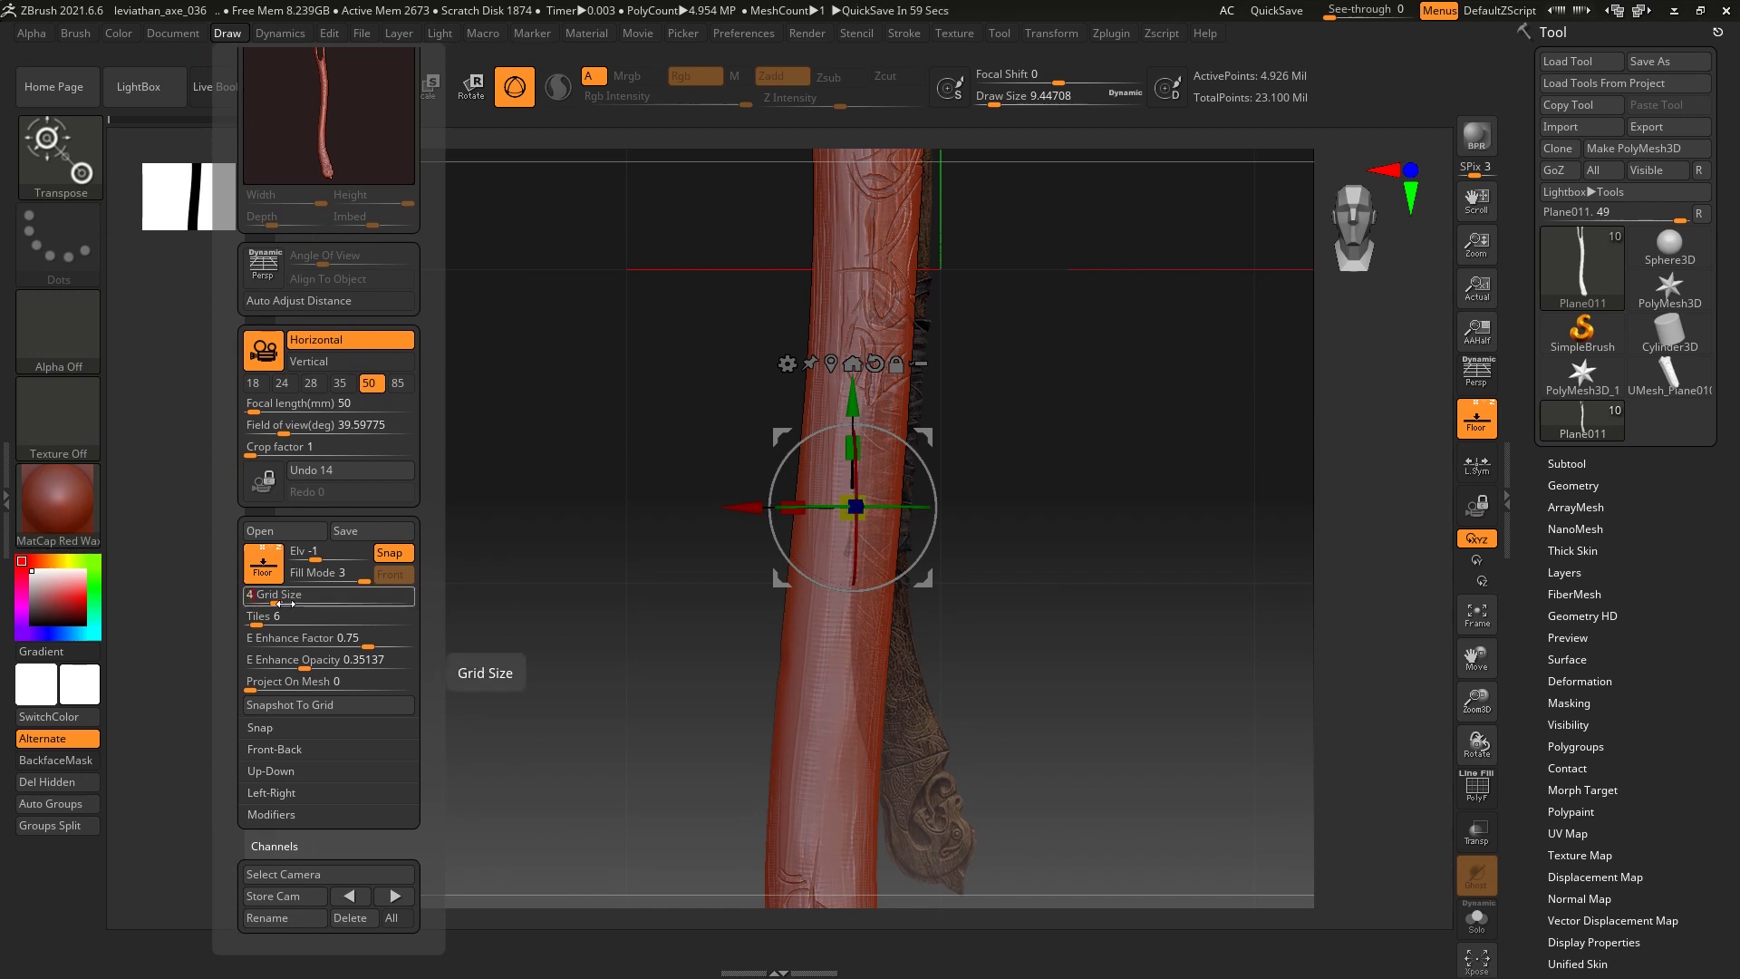
key(Return)
text(5)
key(Return)
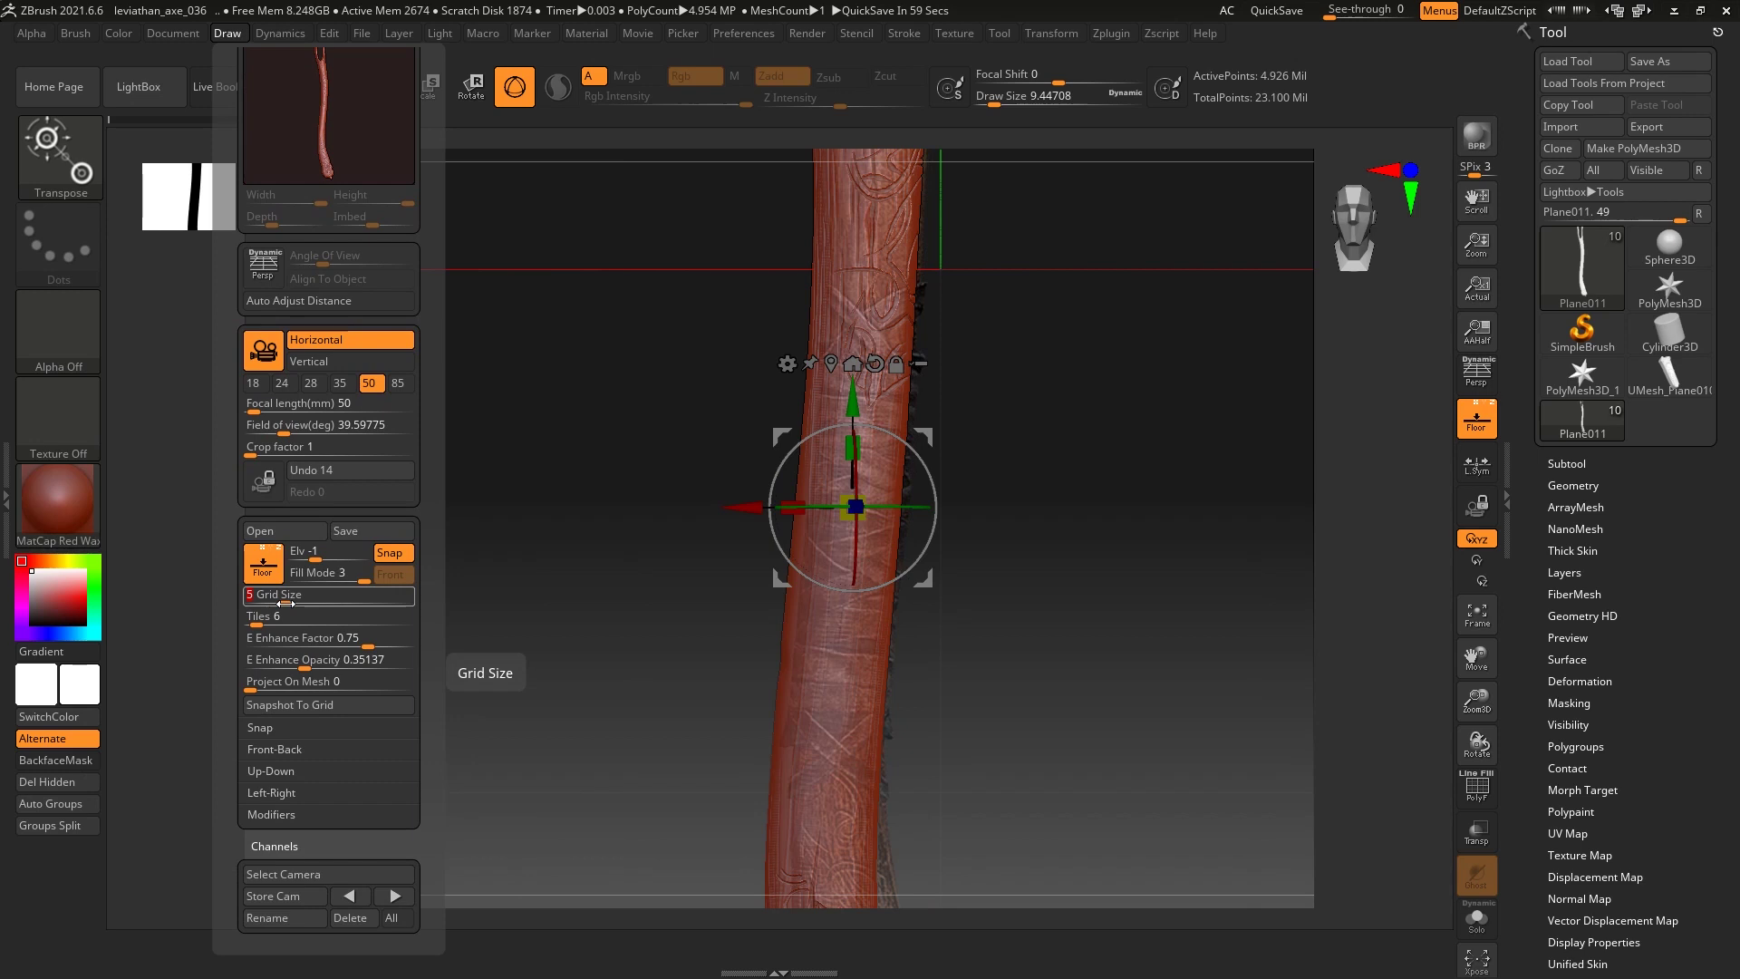
key(Return)
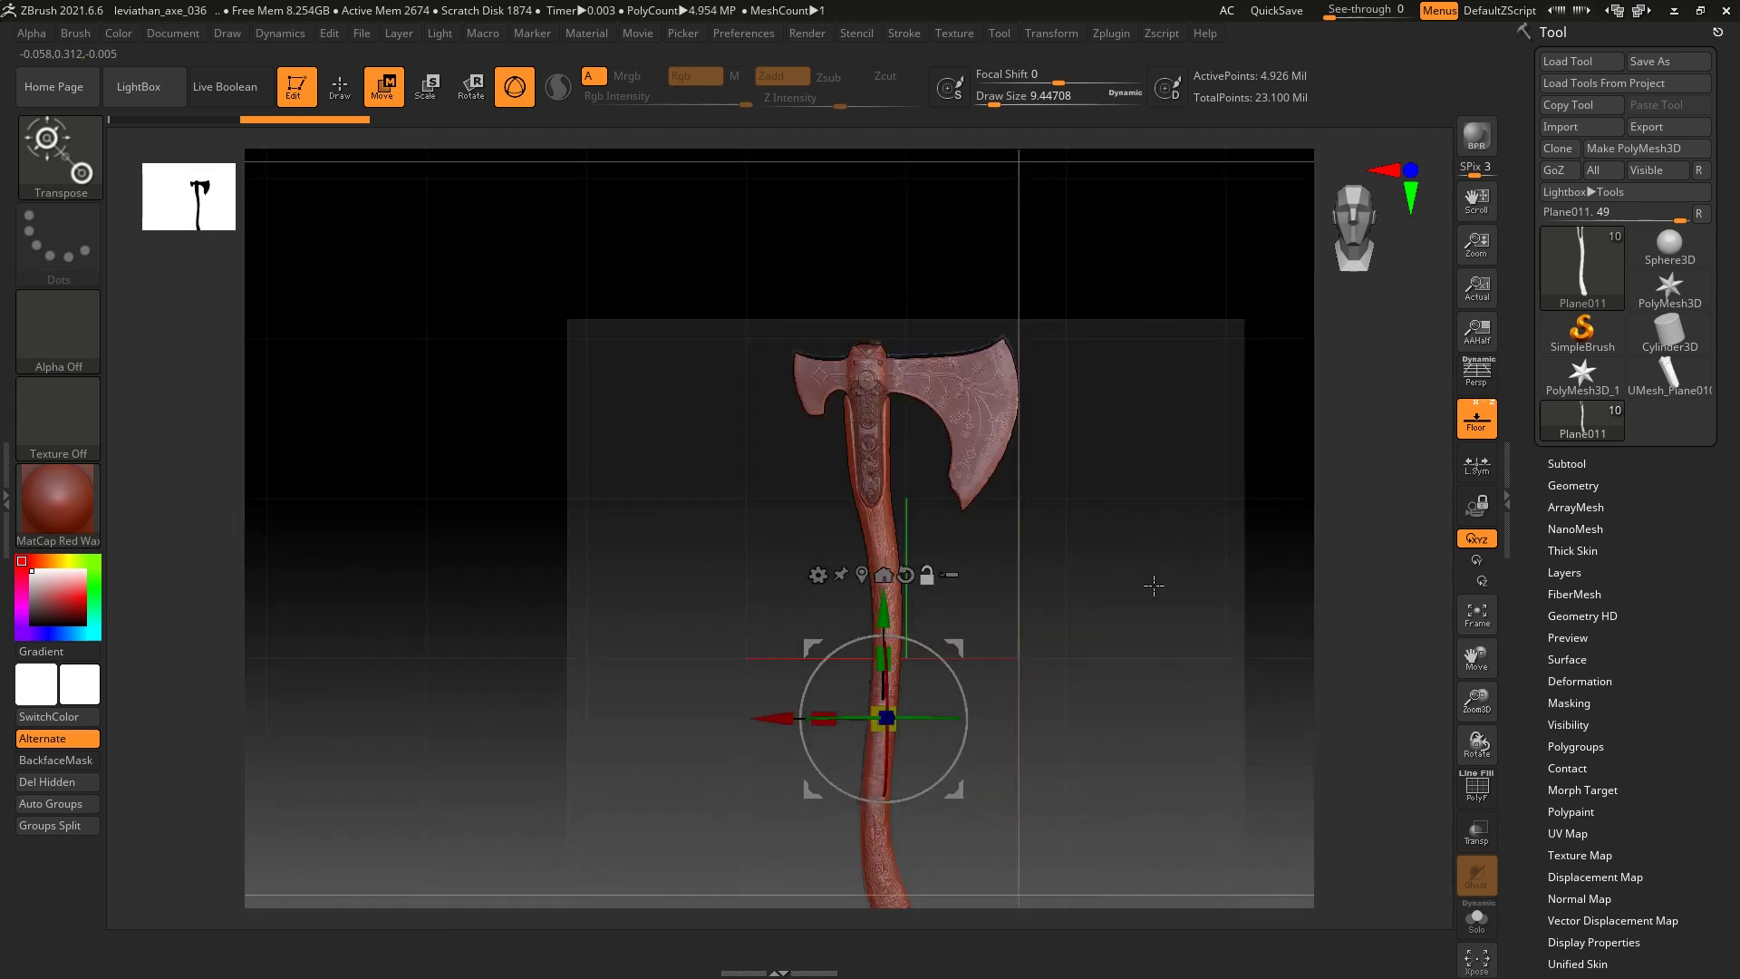
Nudge the Draw menu's Grid Size from 5.5 up to 5.9
key(q)
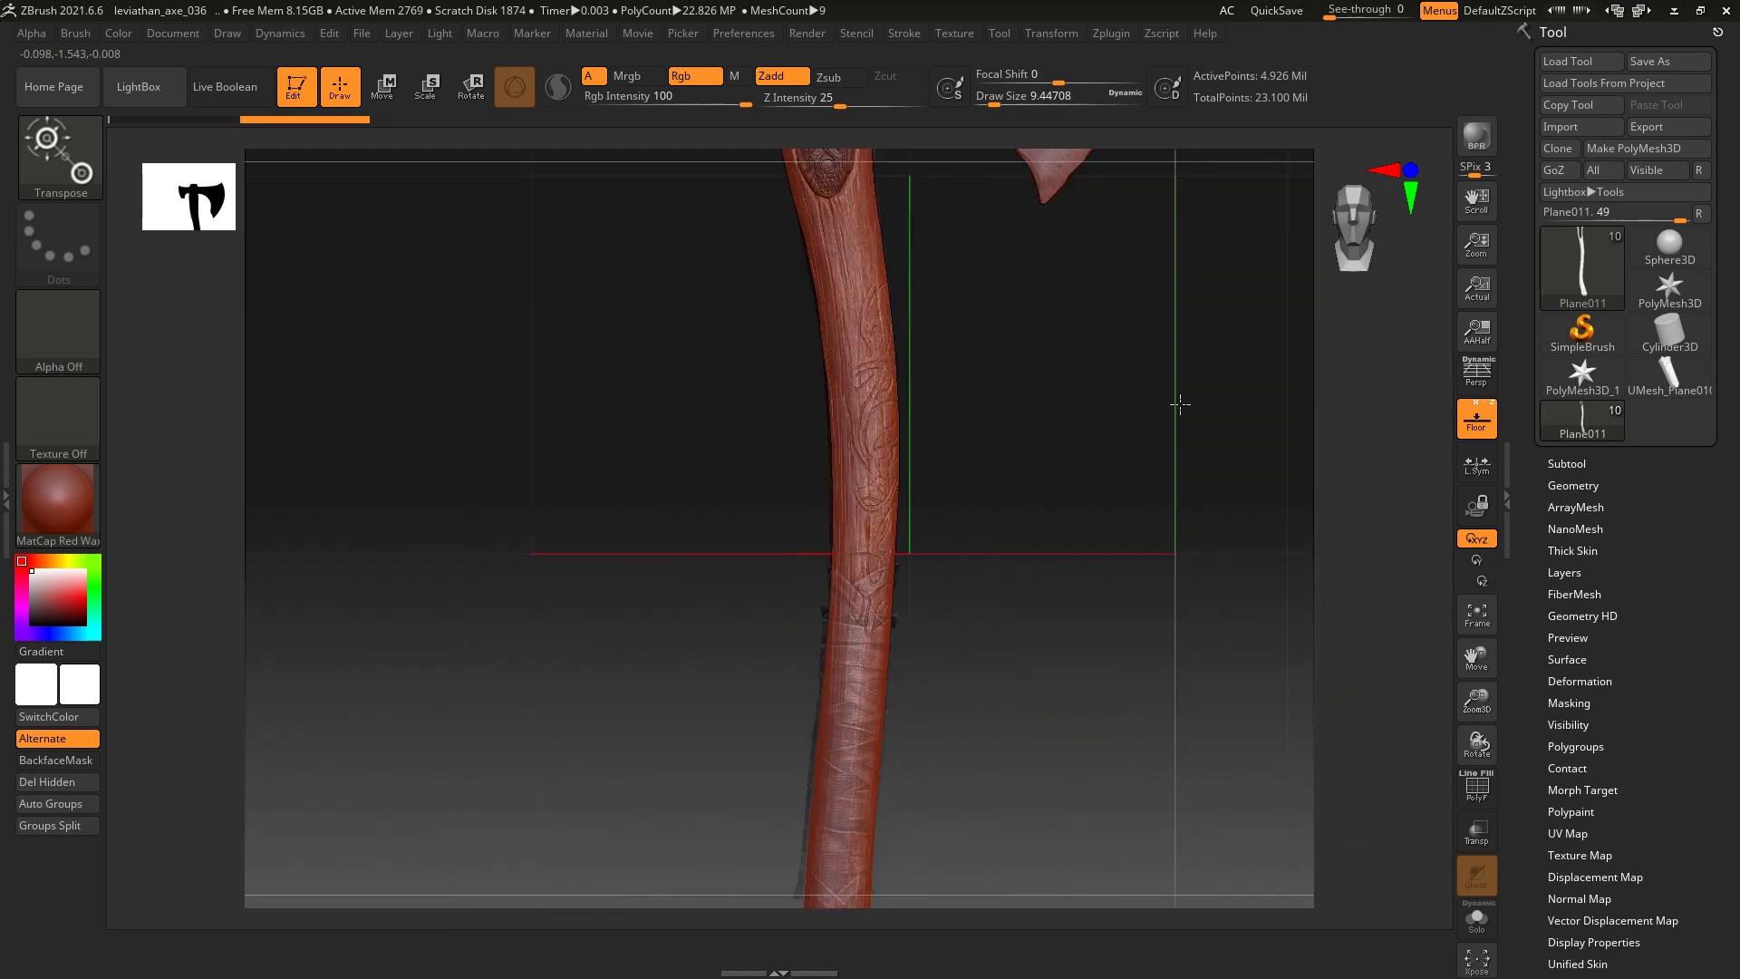
mouse_move(1193, 617)
mouse_down()
mouse_move(1177, 427)
mouse_move(1151, 447)
mouse_move(1150, 707)
mouse_move(1128, 723)
mouse_up()
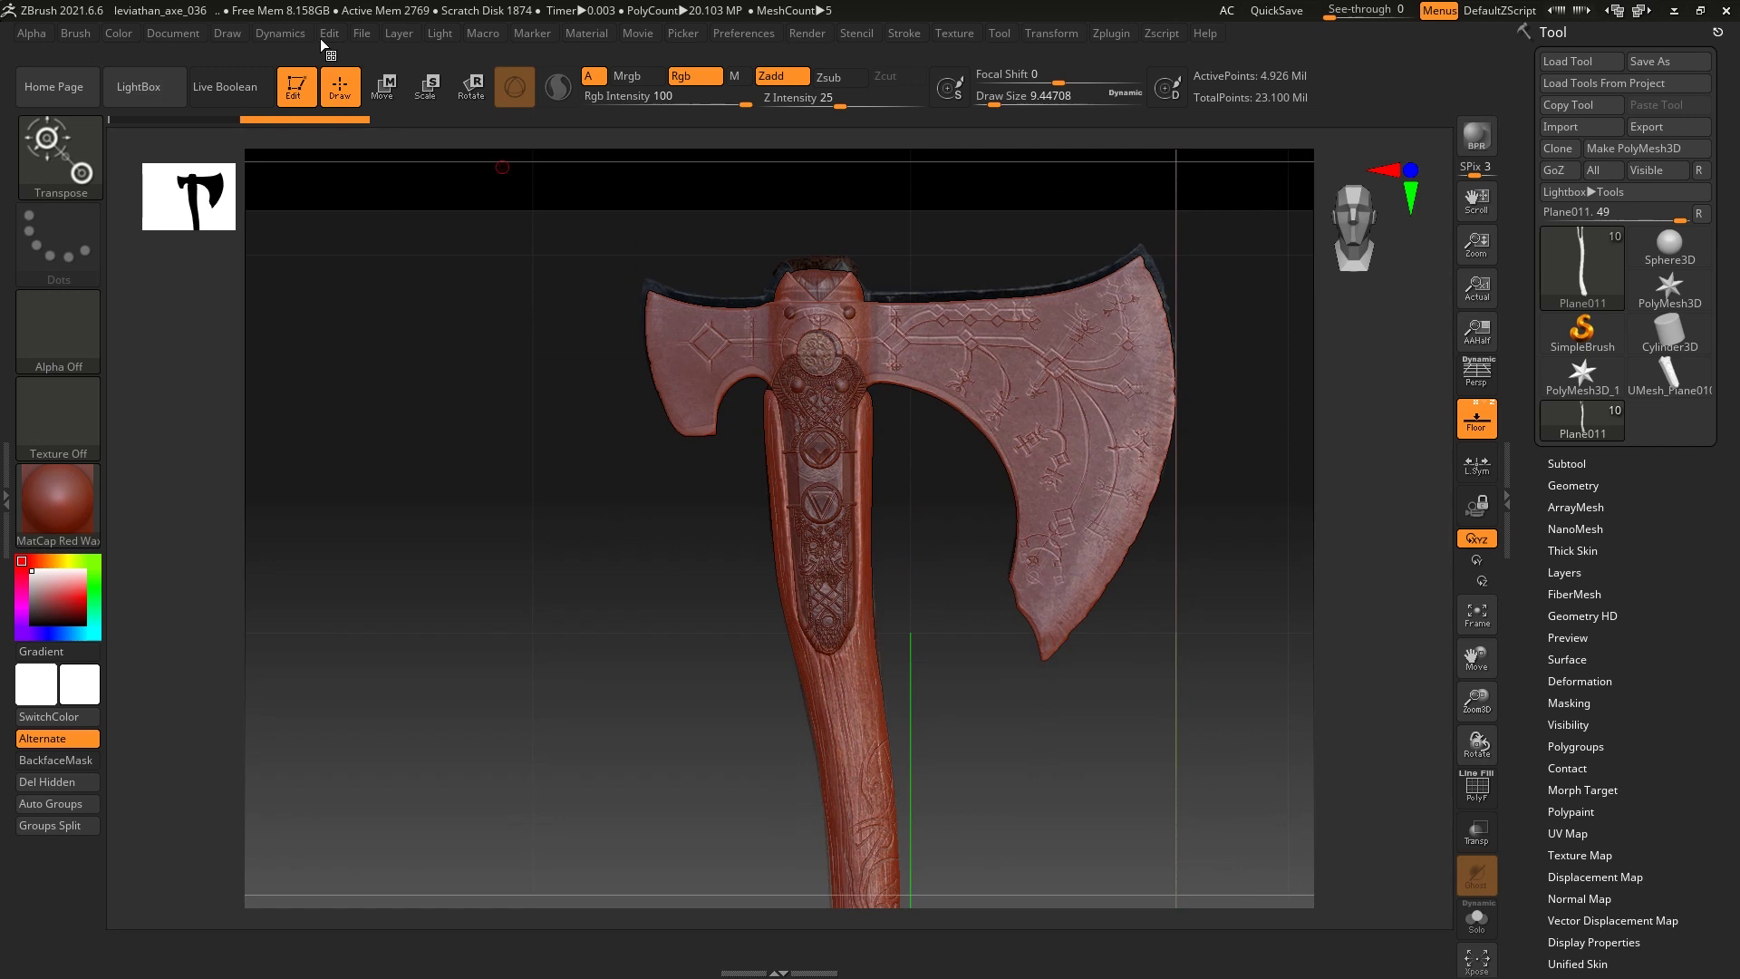
click(355, 27)
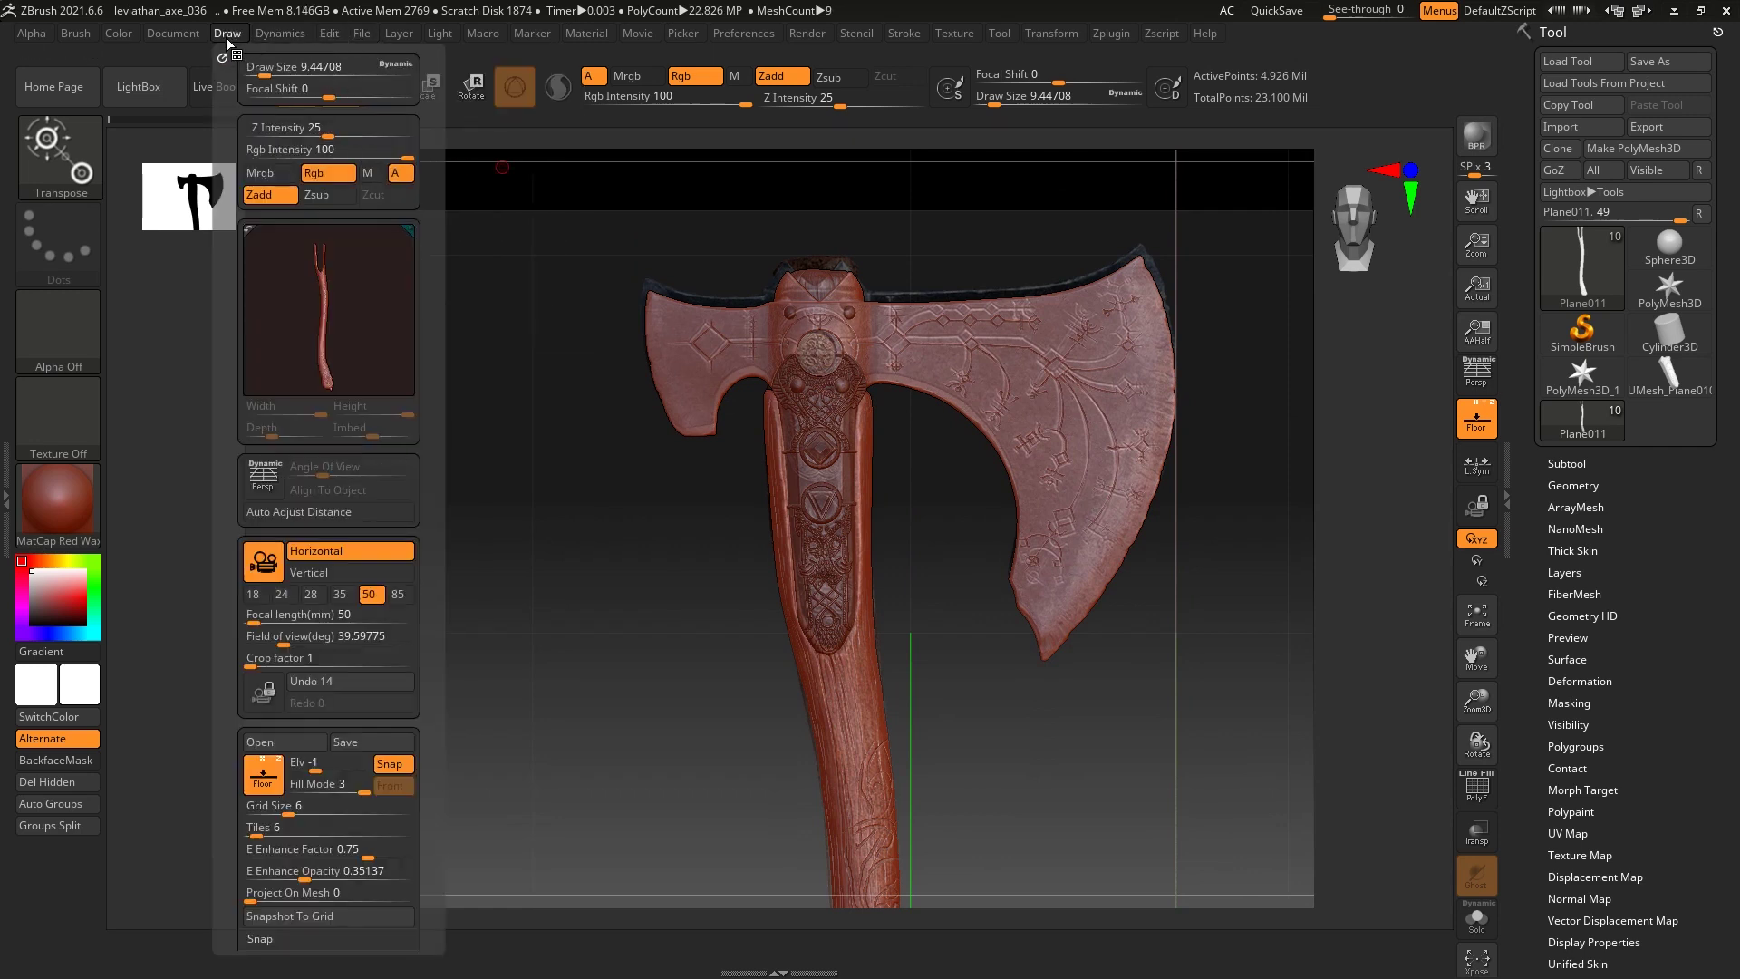
click(321, 808)
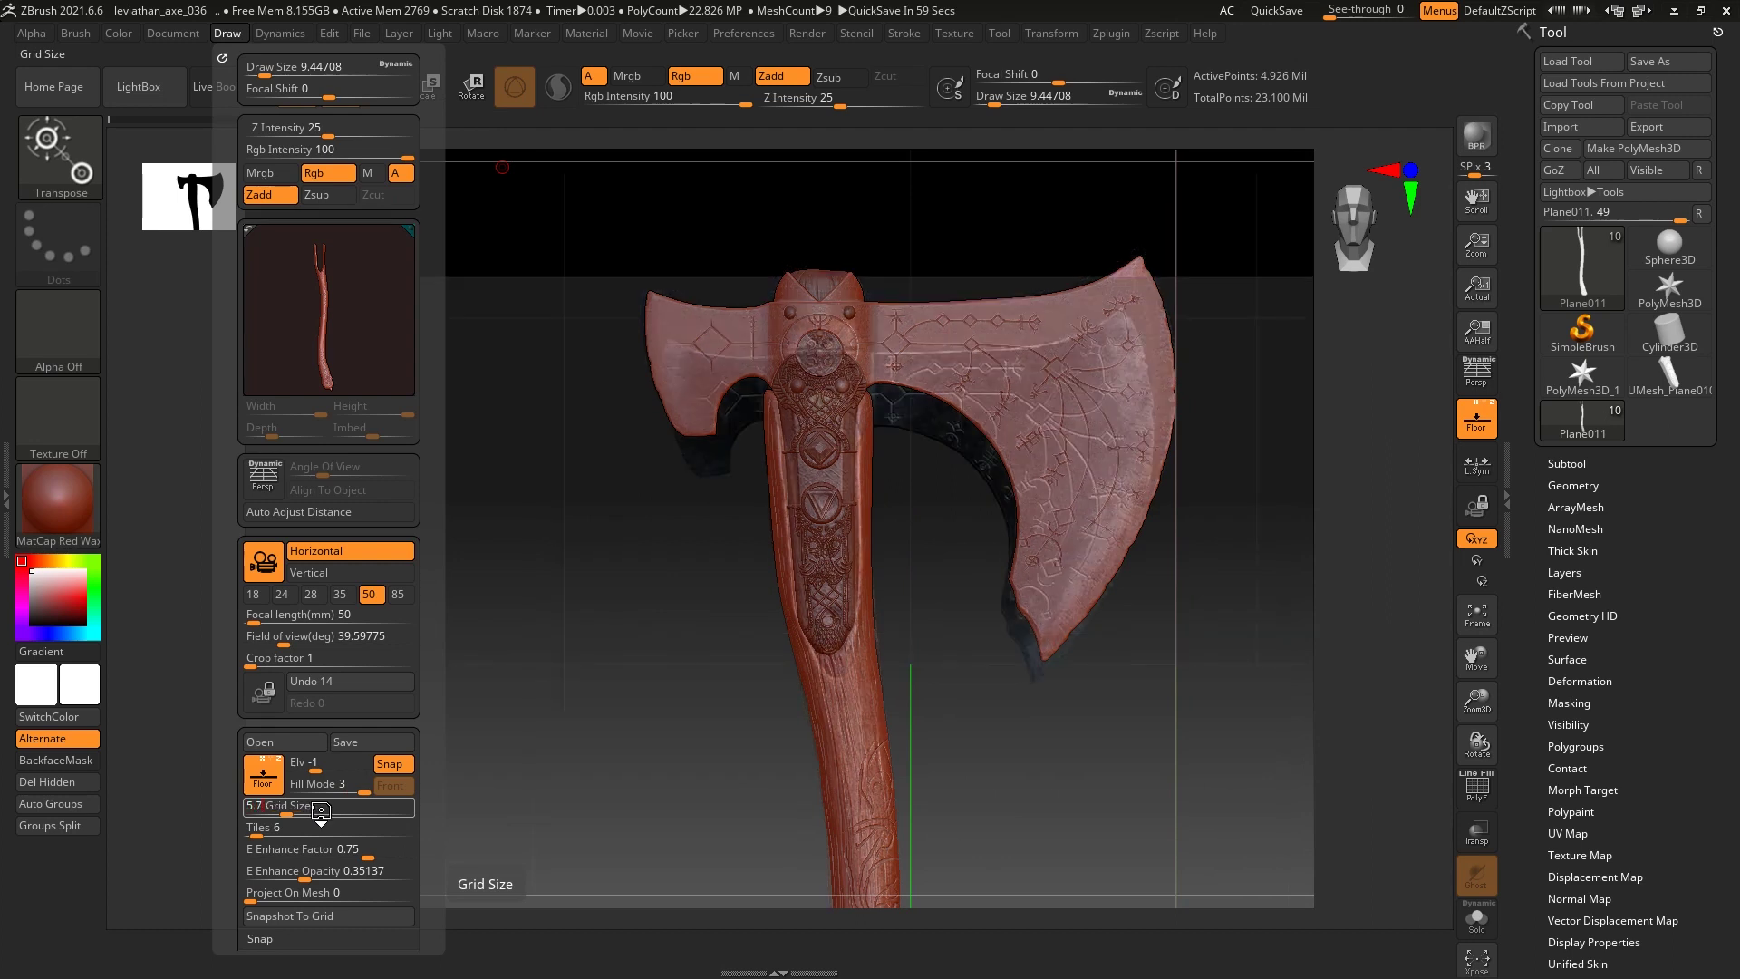
click(321, 808)
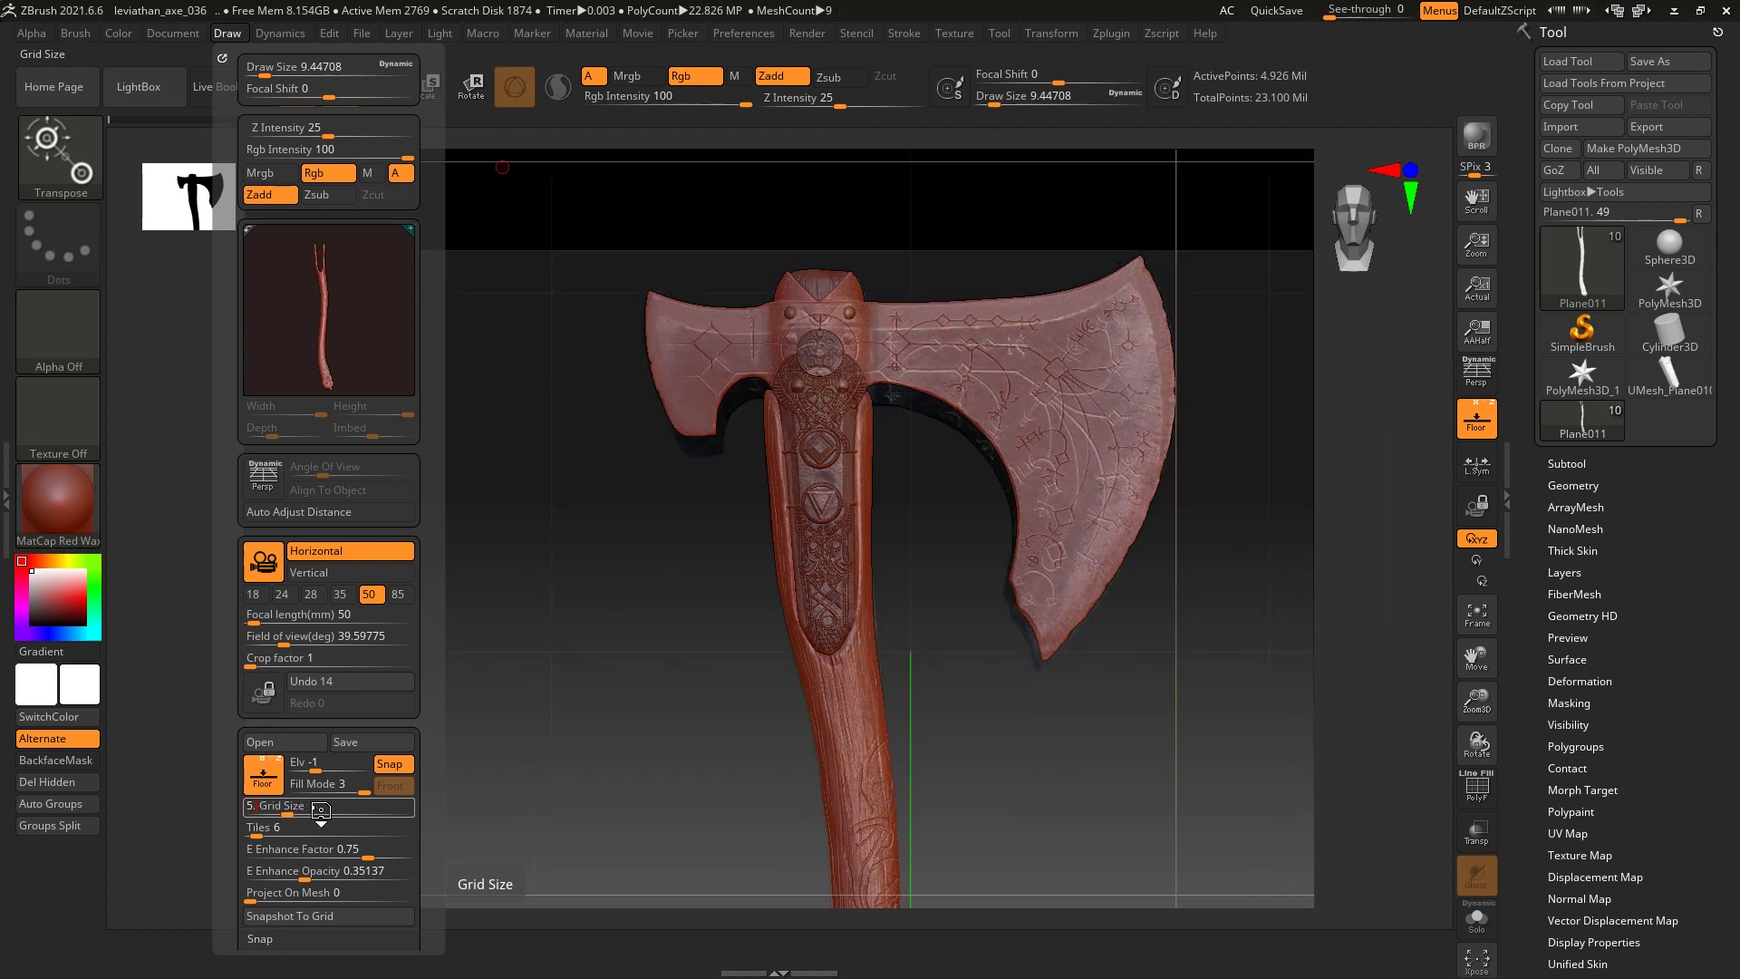
click(321, 808)
click(321, 808)
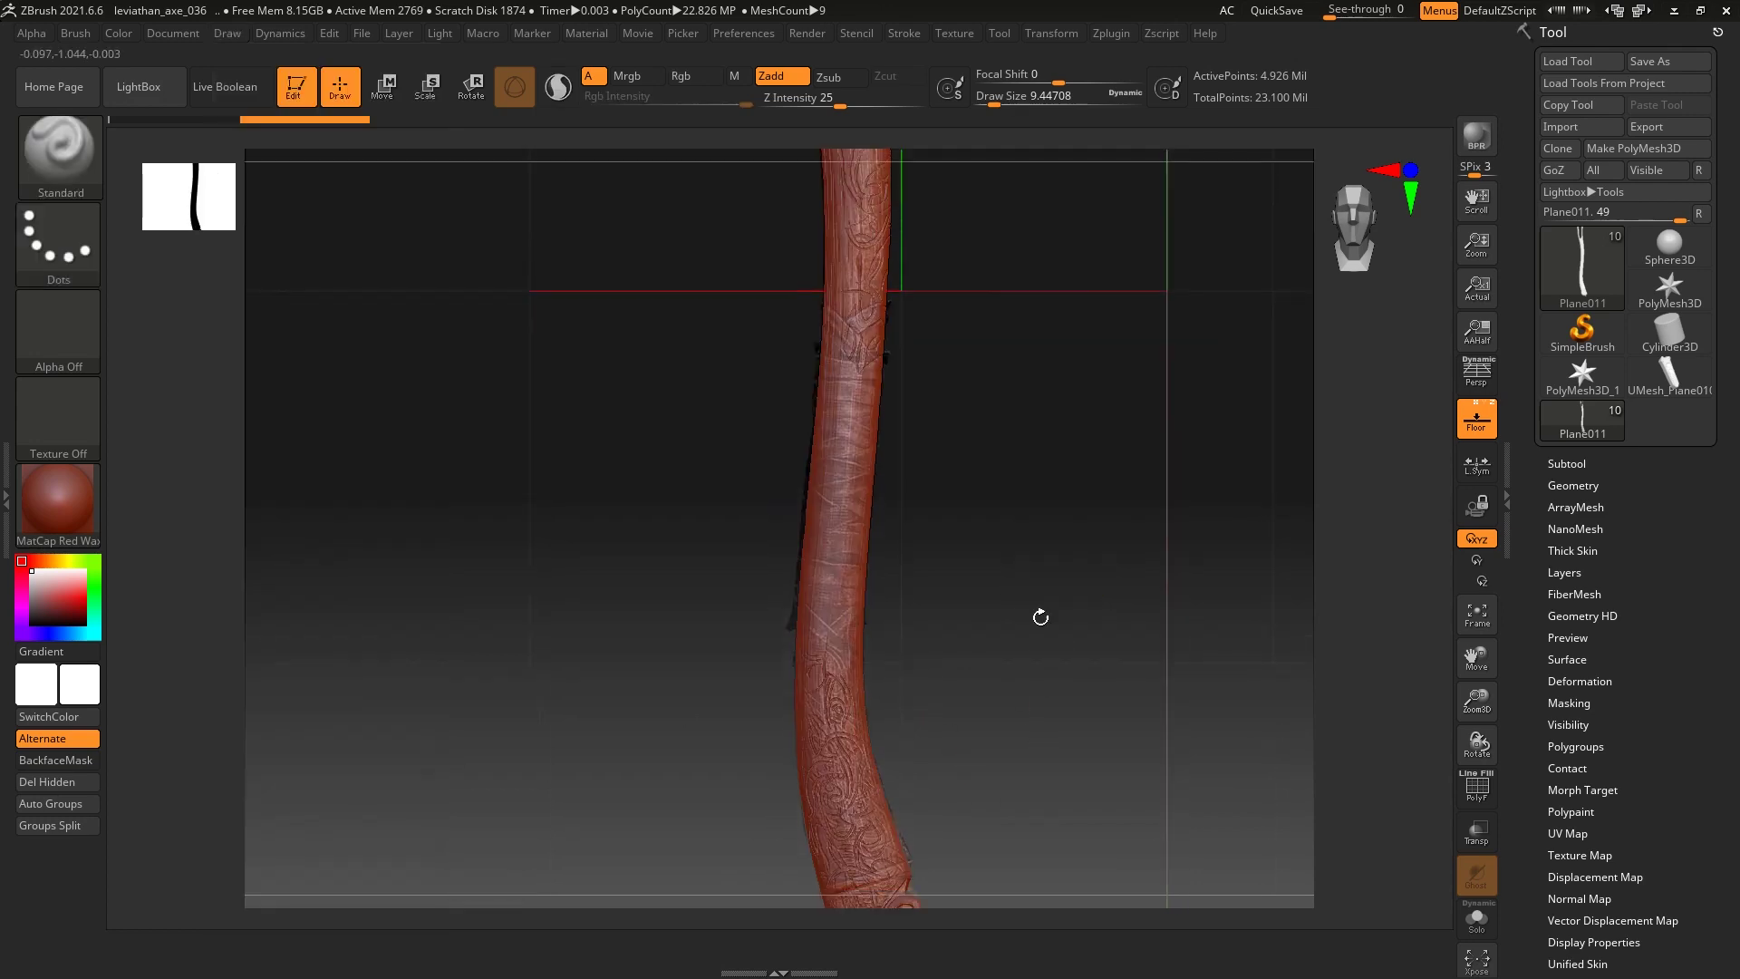
Switch the floor grid off with Shift+P and expand the Subtool list
mouse_move(1131, 416)
mouse_down()
mouse_move(1118, 641)
mouse_move(1136, 269)
mouse_move(1112, 575)
mouse_move(1110, 435)
mouse_move(853, 339)
mouse_up()
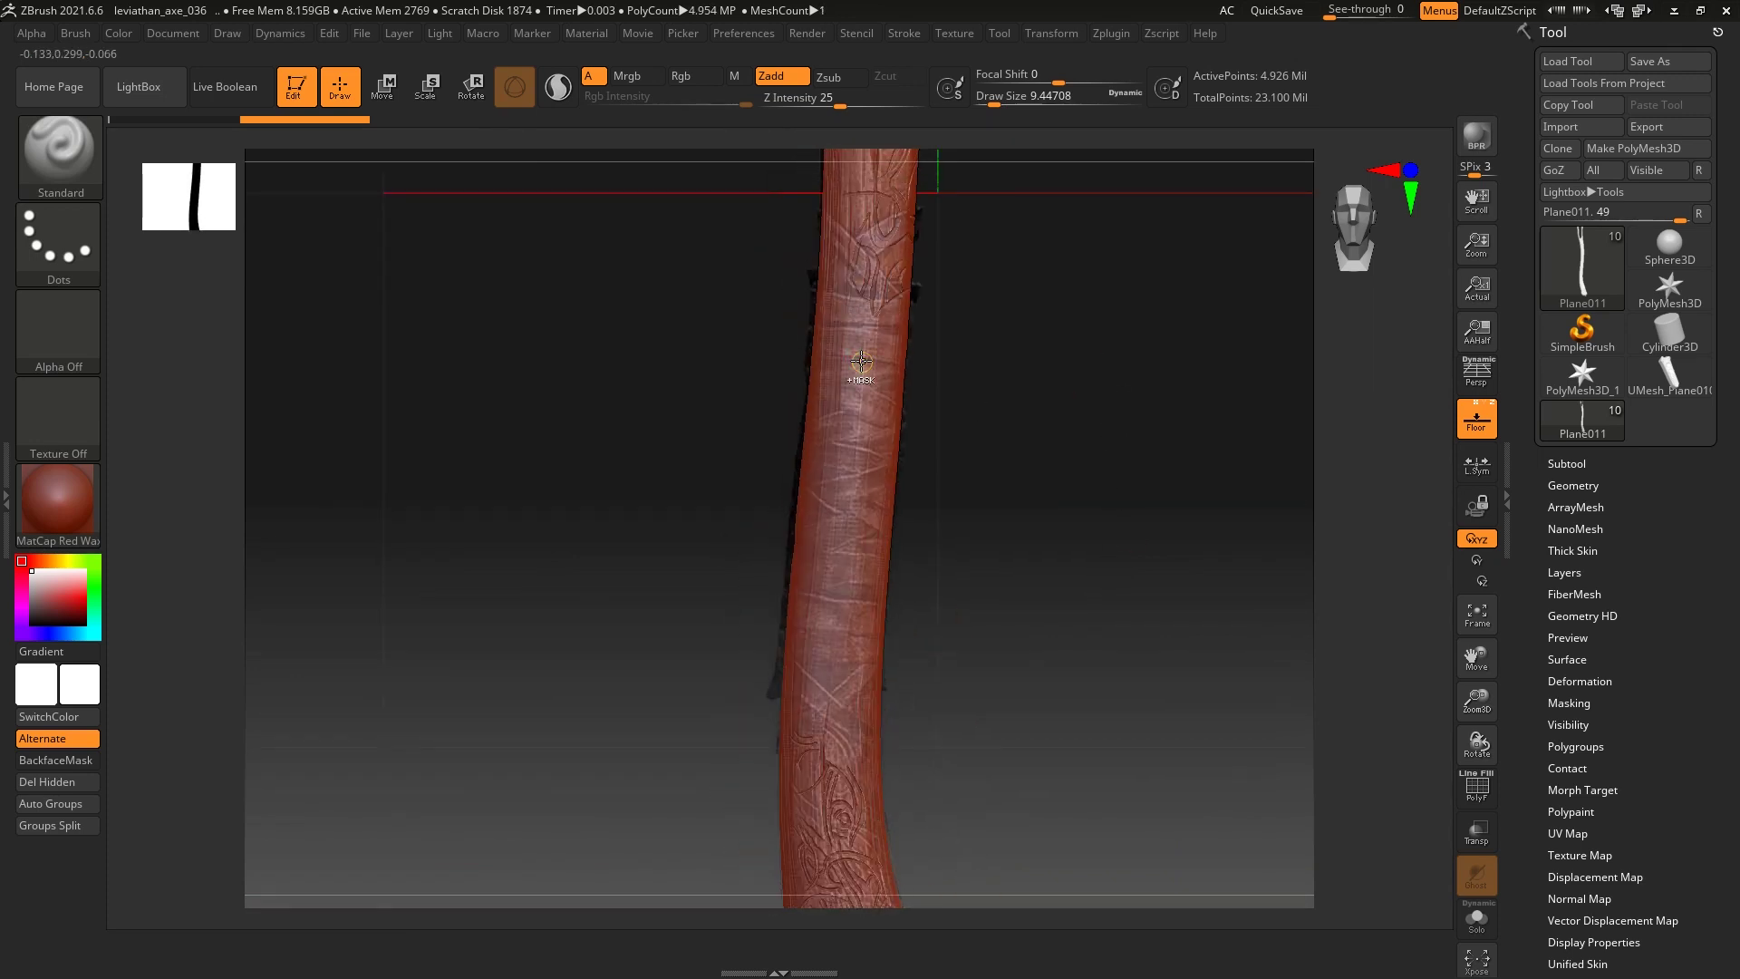
key(shift+p)
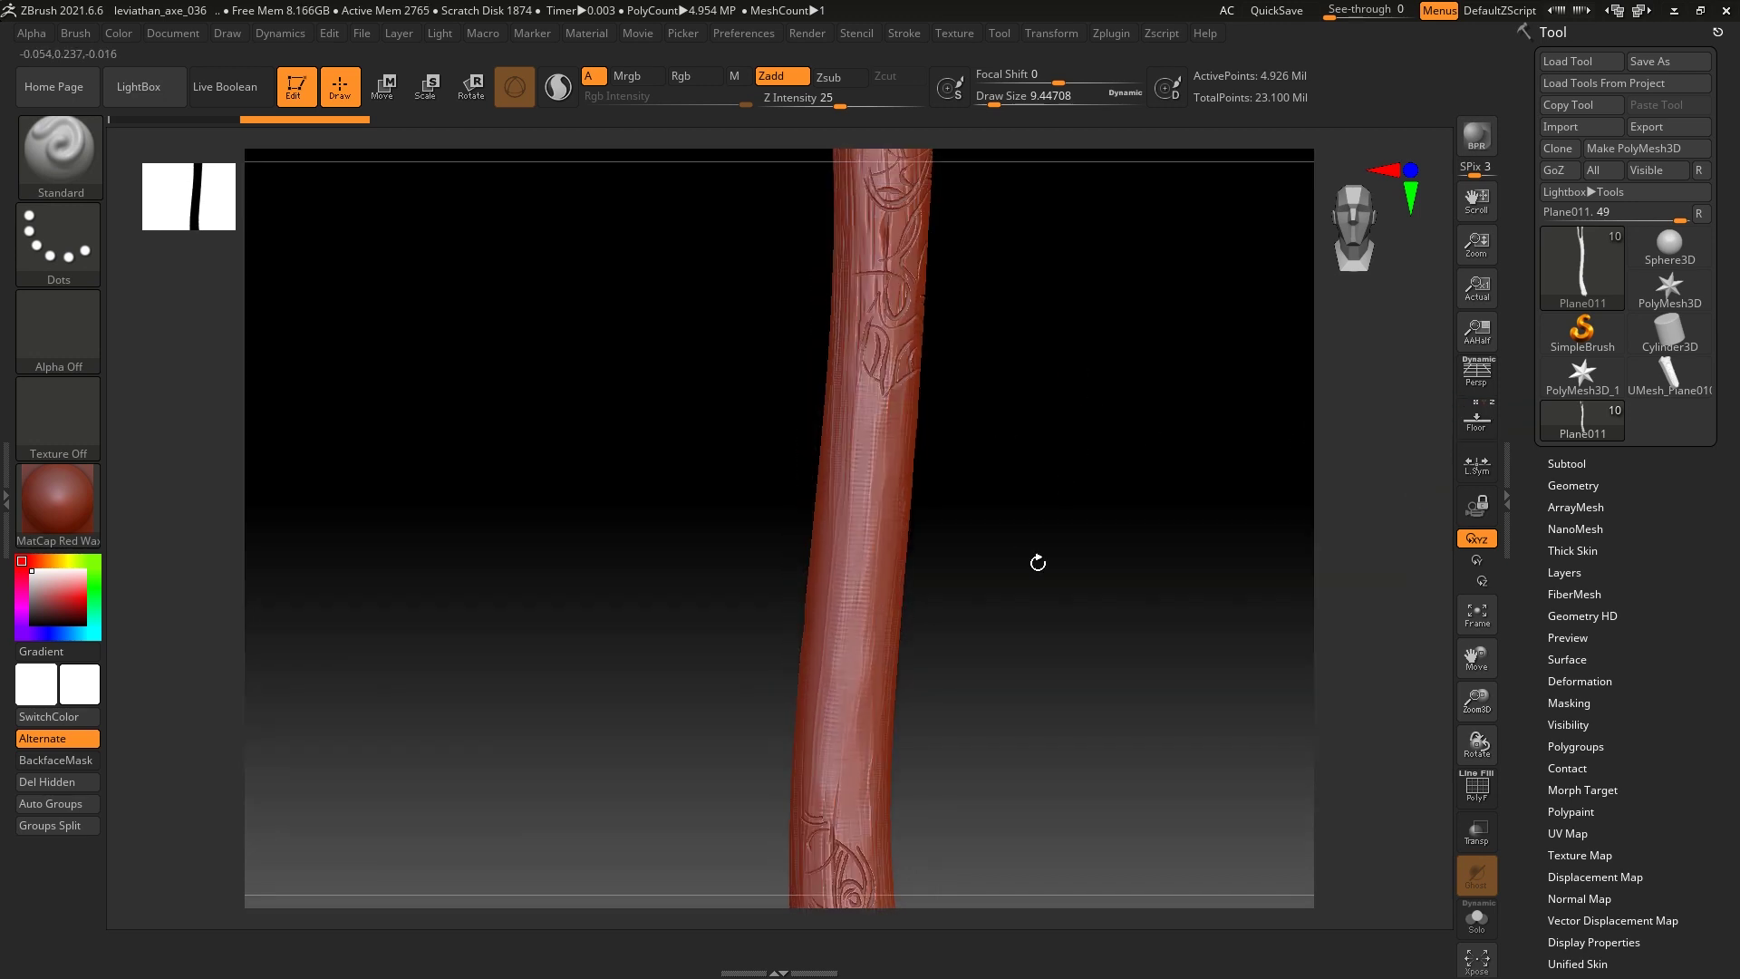
click(1568, 464)
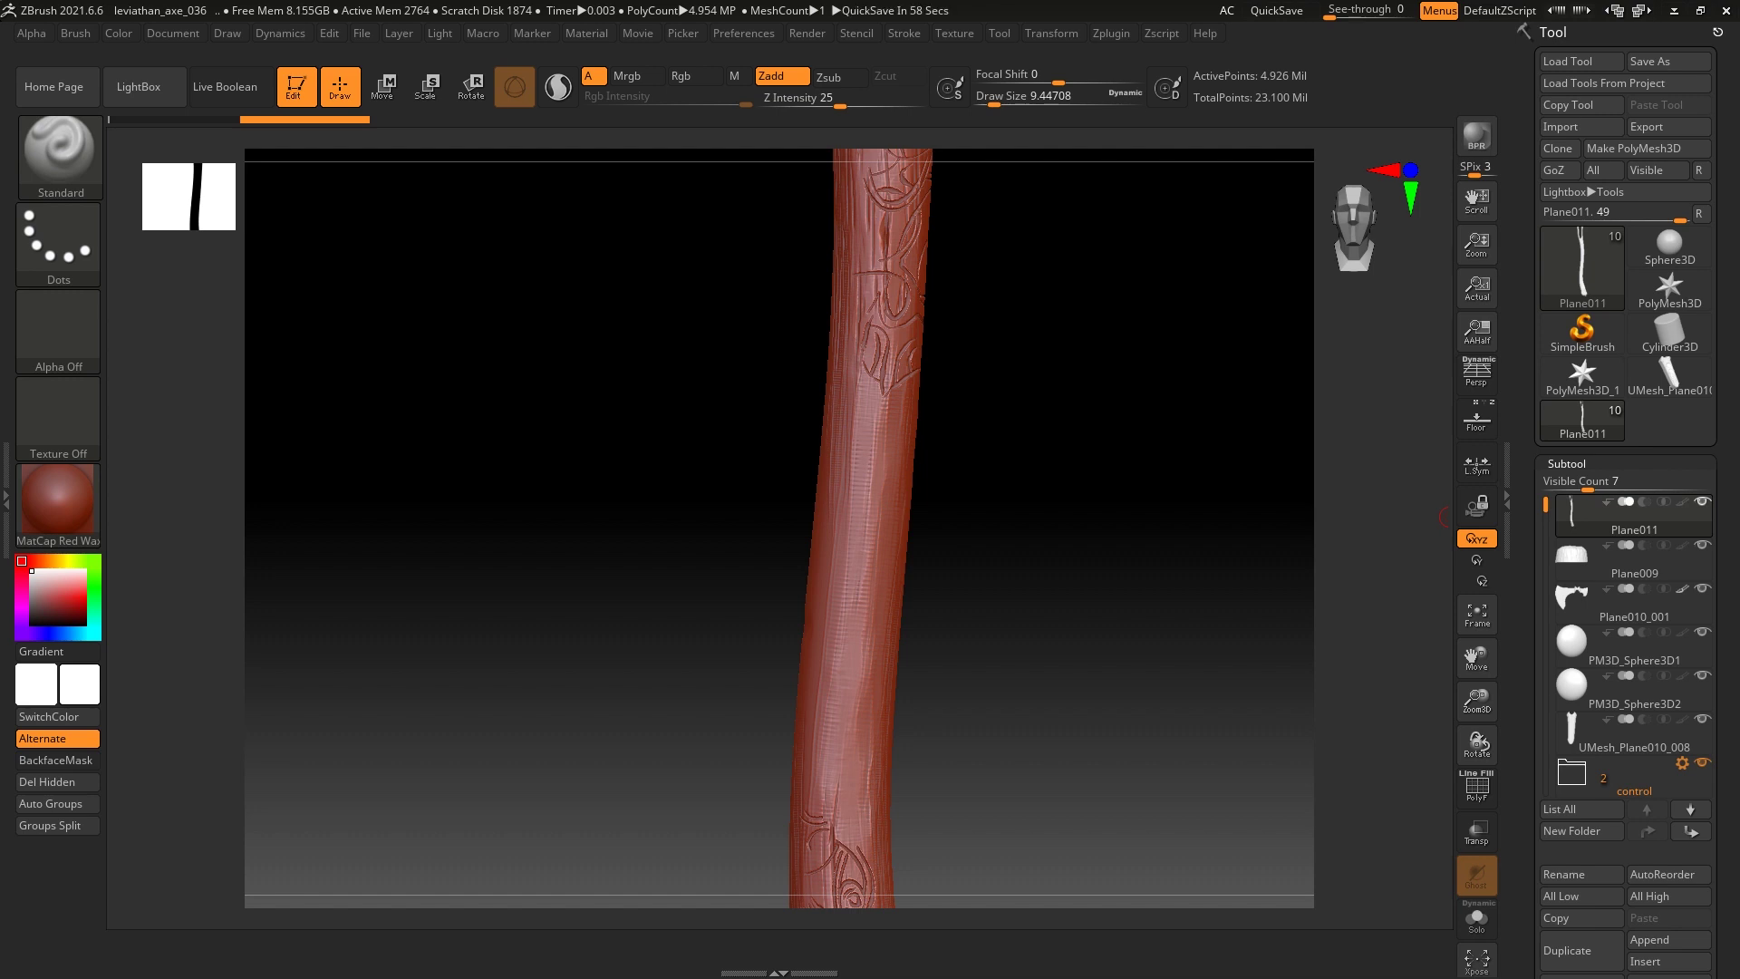
Duplicate Plane011 and hide Plane009, Plane010_001 and PM3D_Sphere3D1
click(1577, 943)
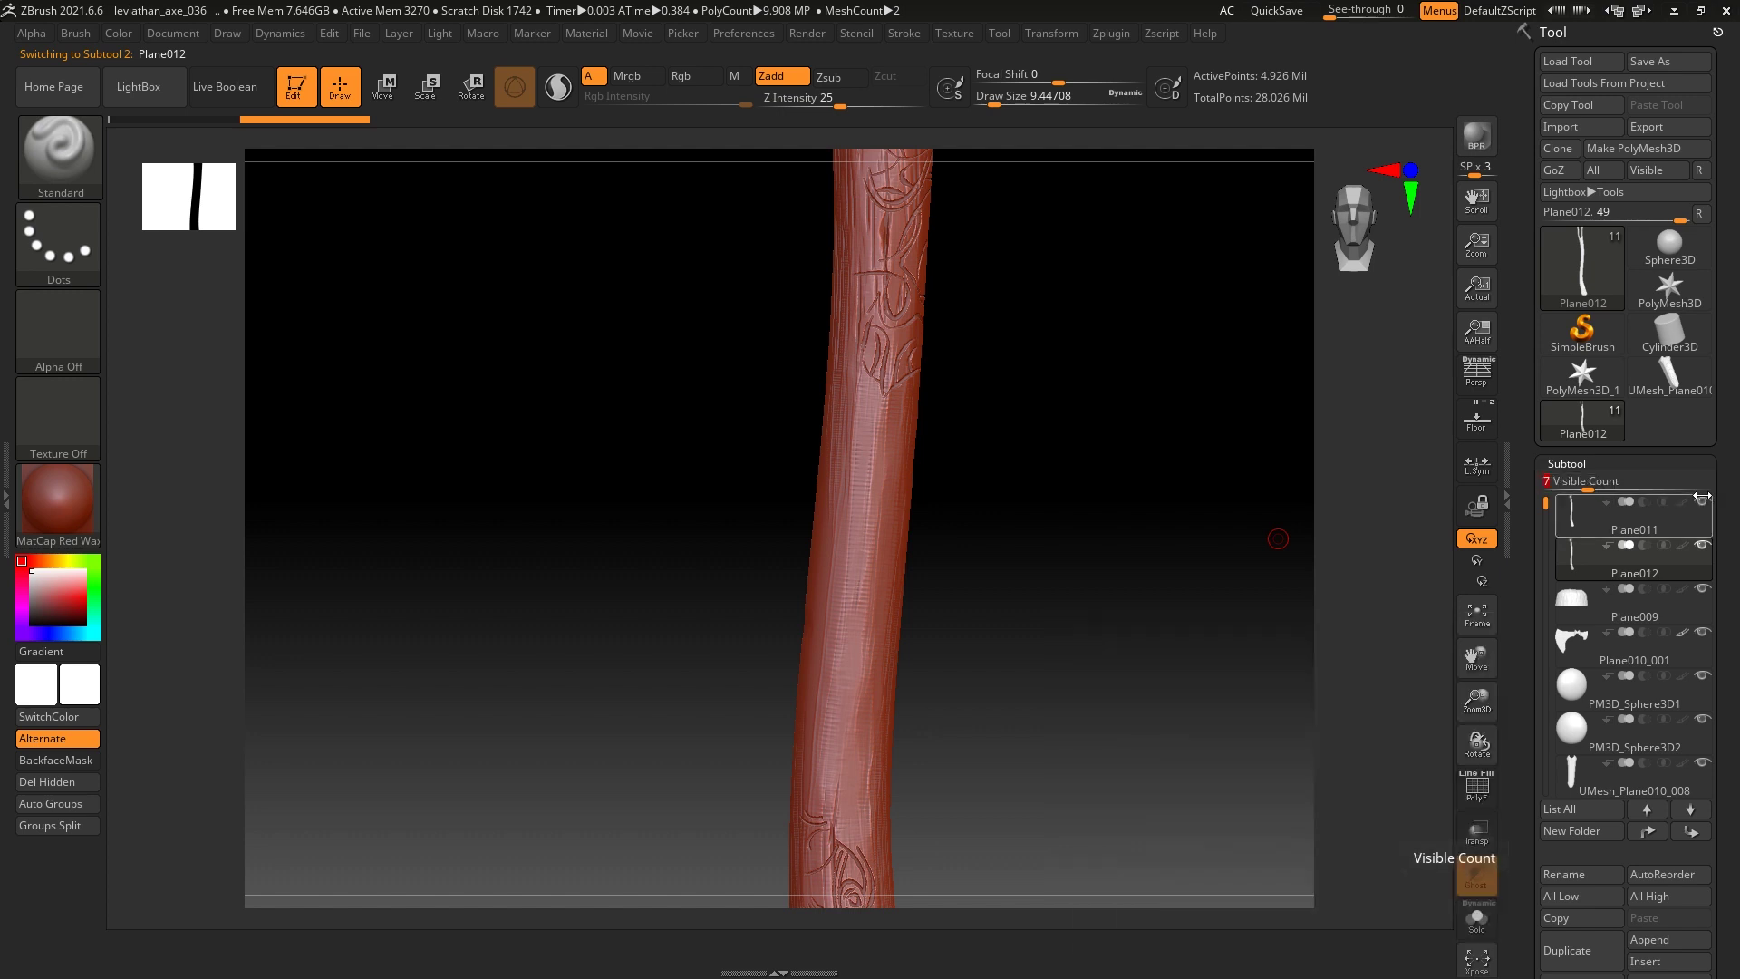
click(1703, 589)
click(1703, 632)
click(1704, 676)
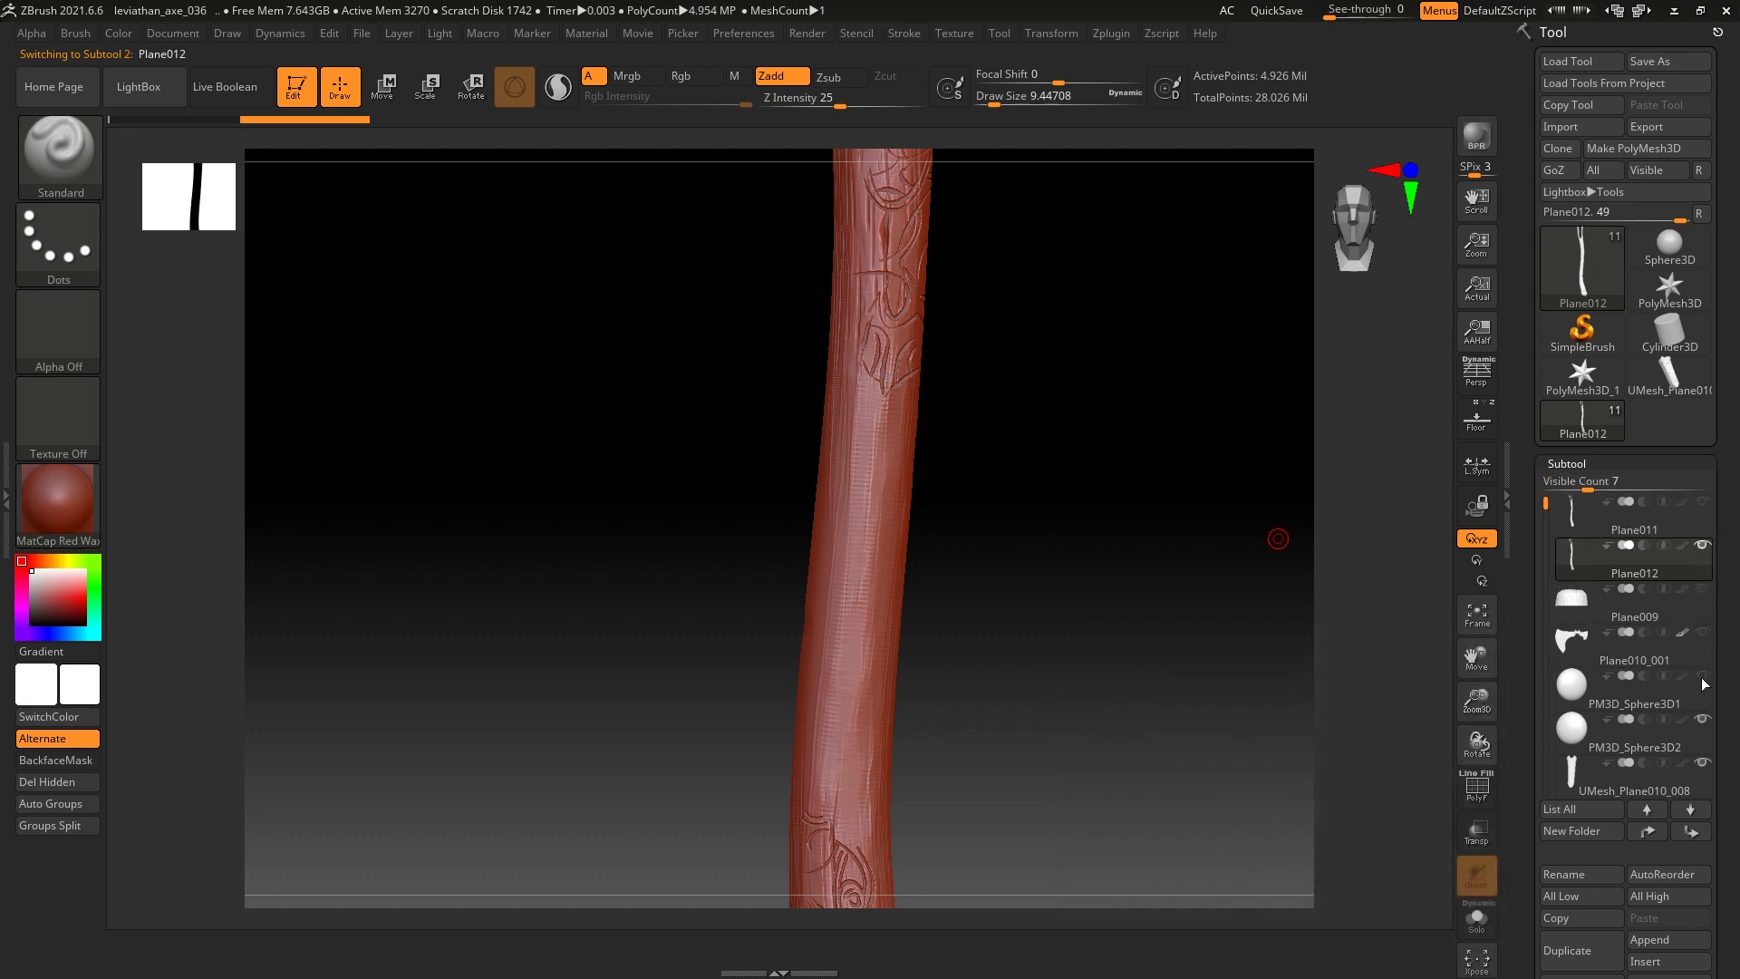
Frame the whole shaft and enable Solo to show only the duplicate staff
drag(1554, 544, 1549, 578)
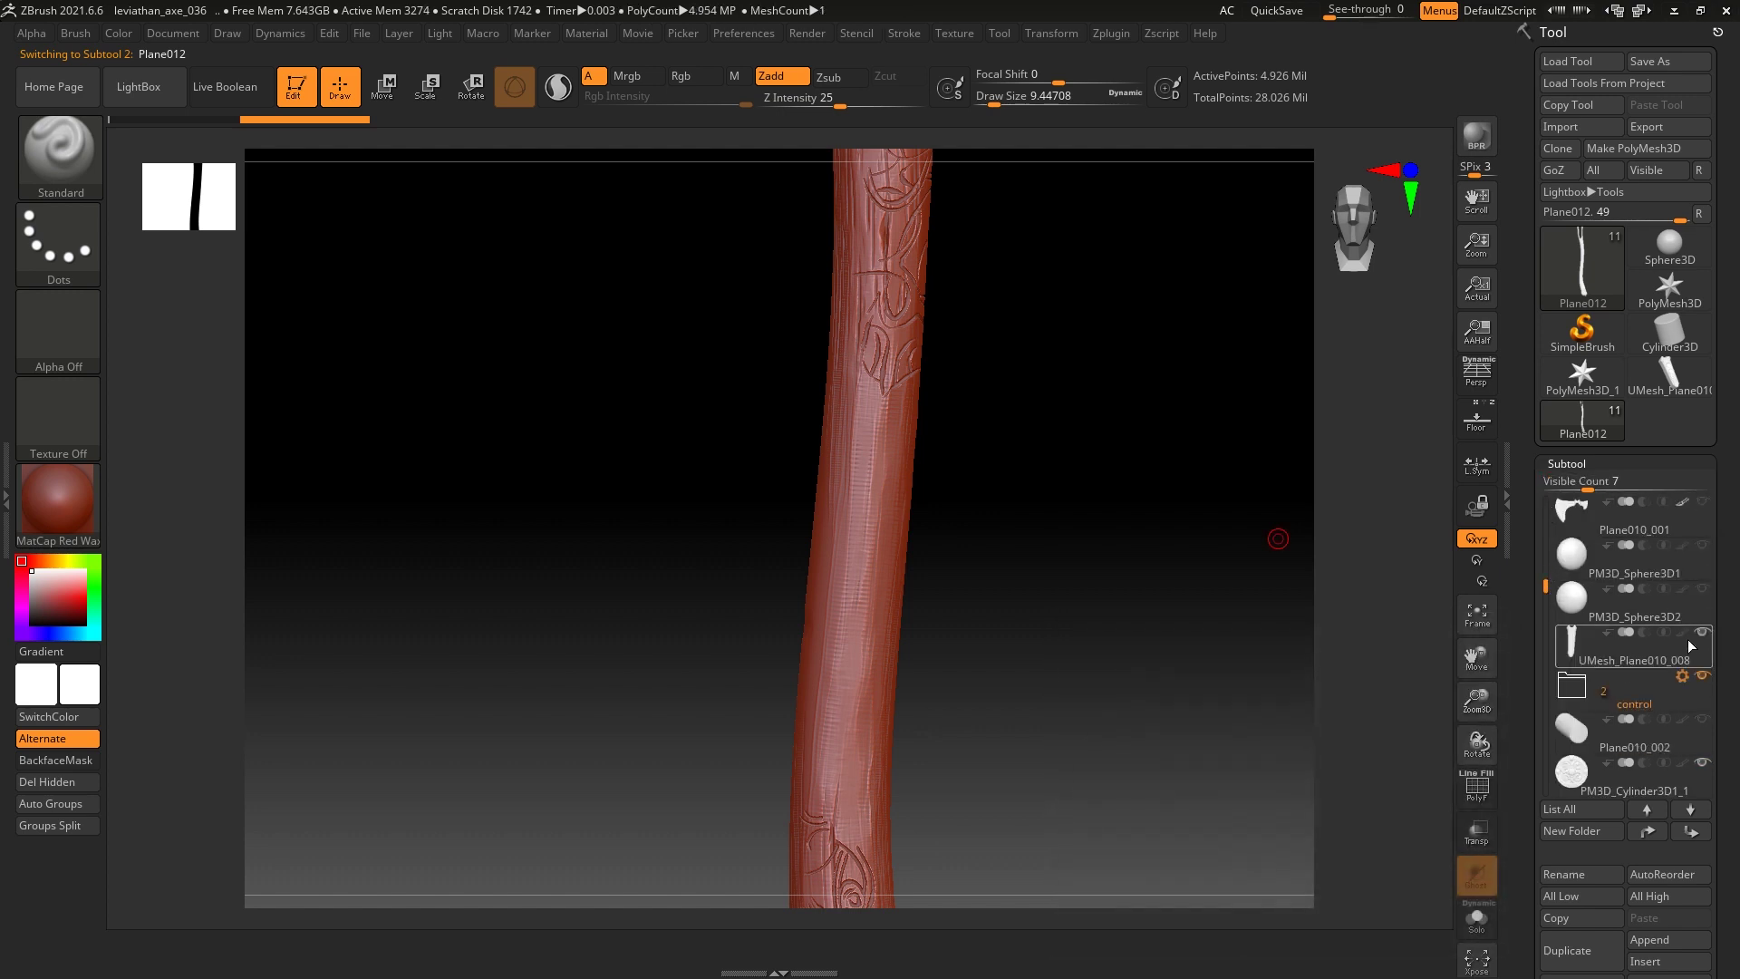
click(1574, 696)
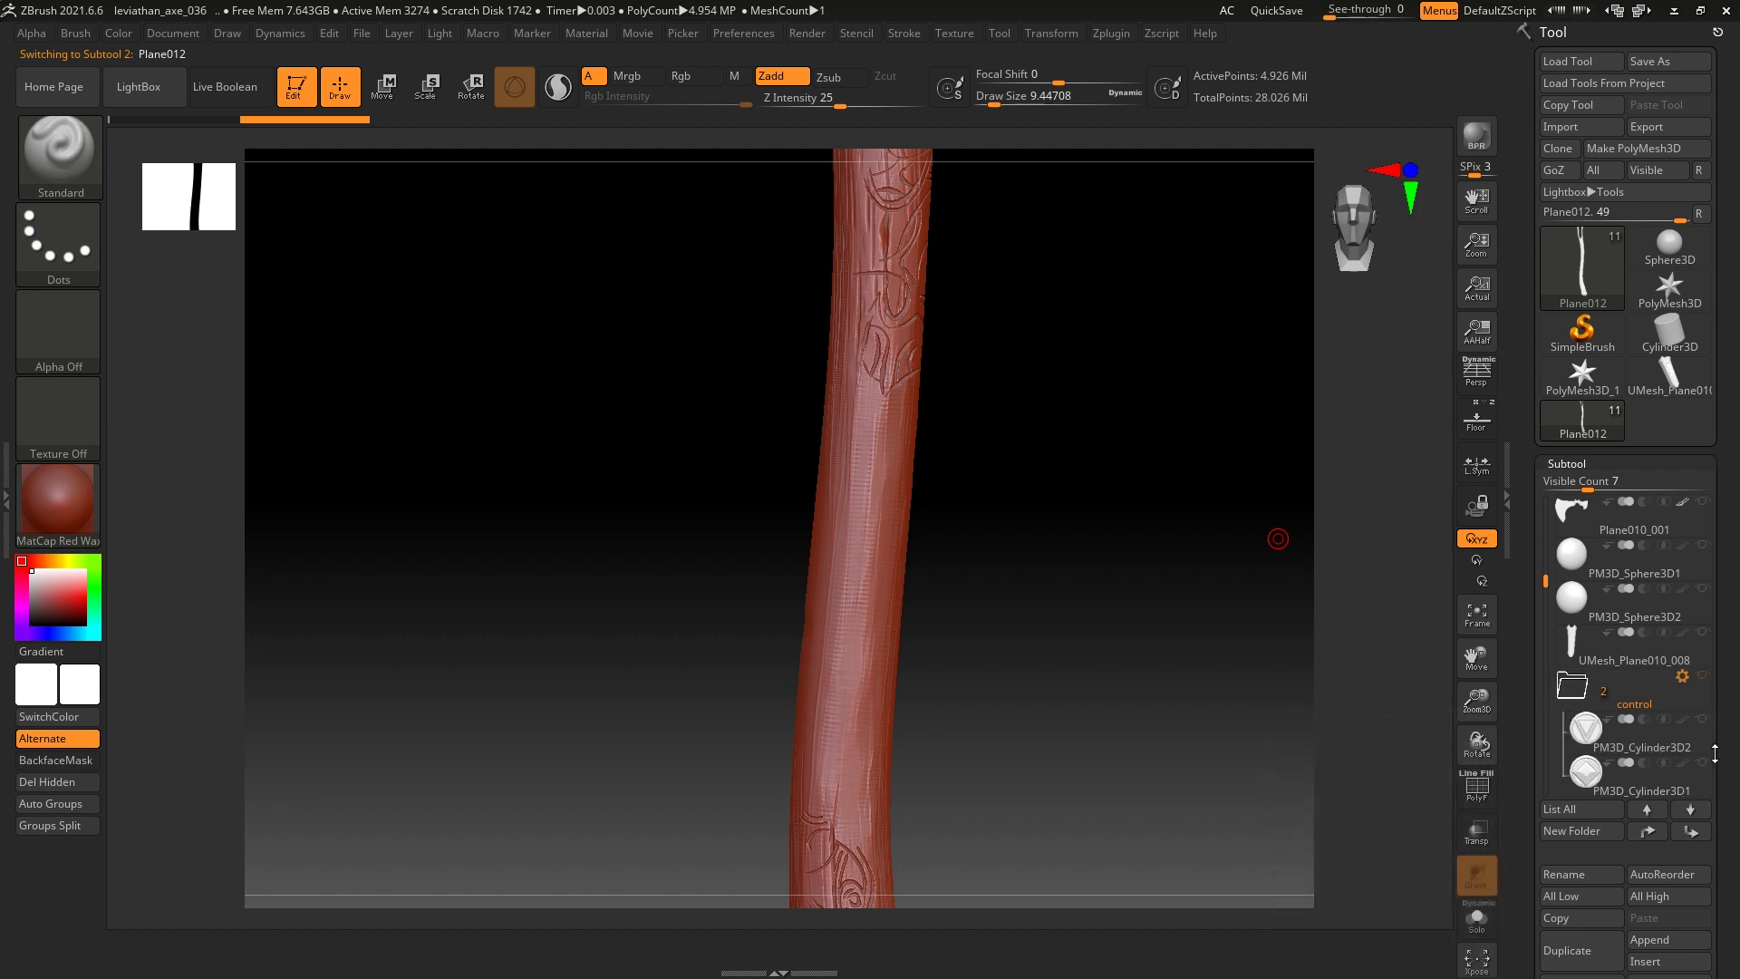
click(1574, 697)
drag(1546, 585, 1558, 559)
scroll(1596, 595, up, 1)
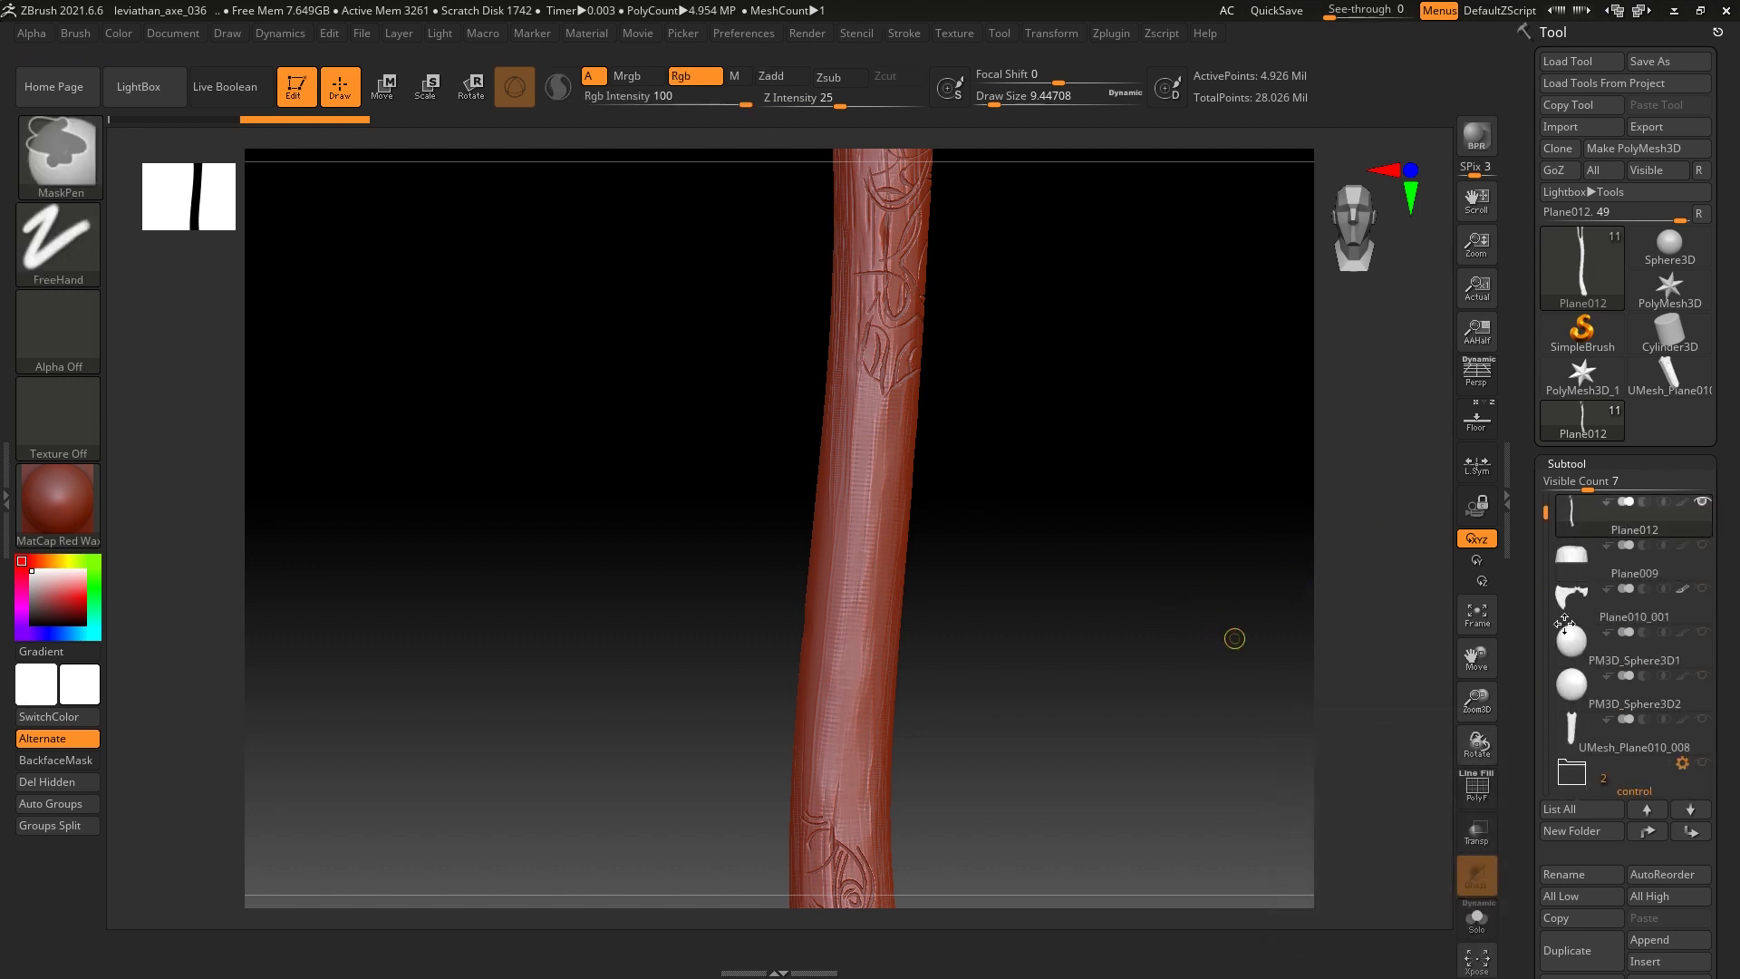
drag(1546, 507, 1546, 441)
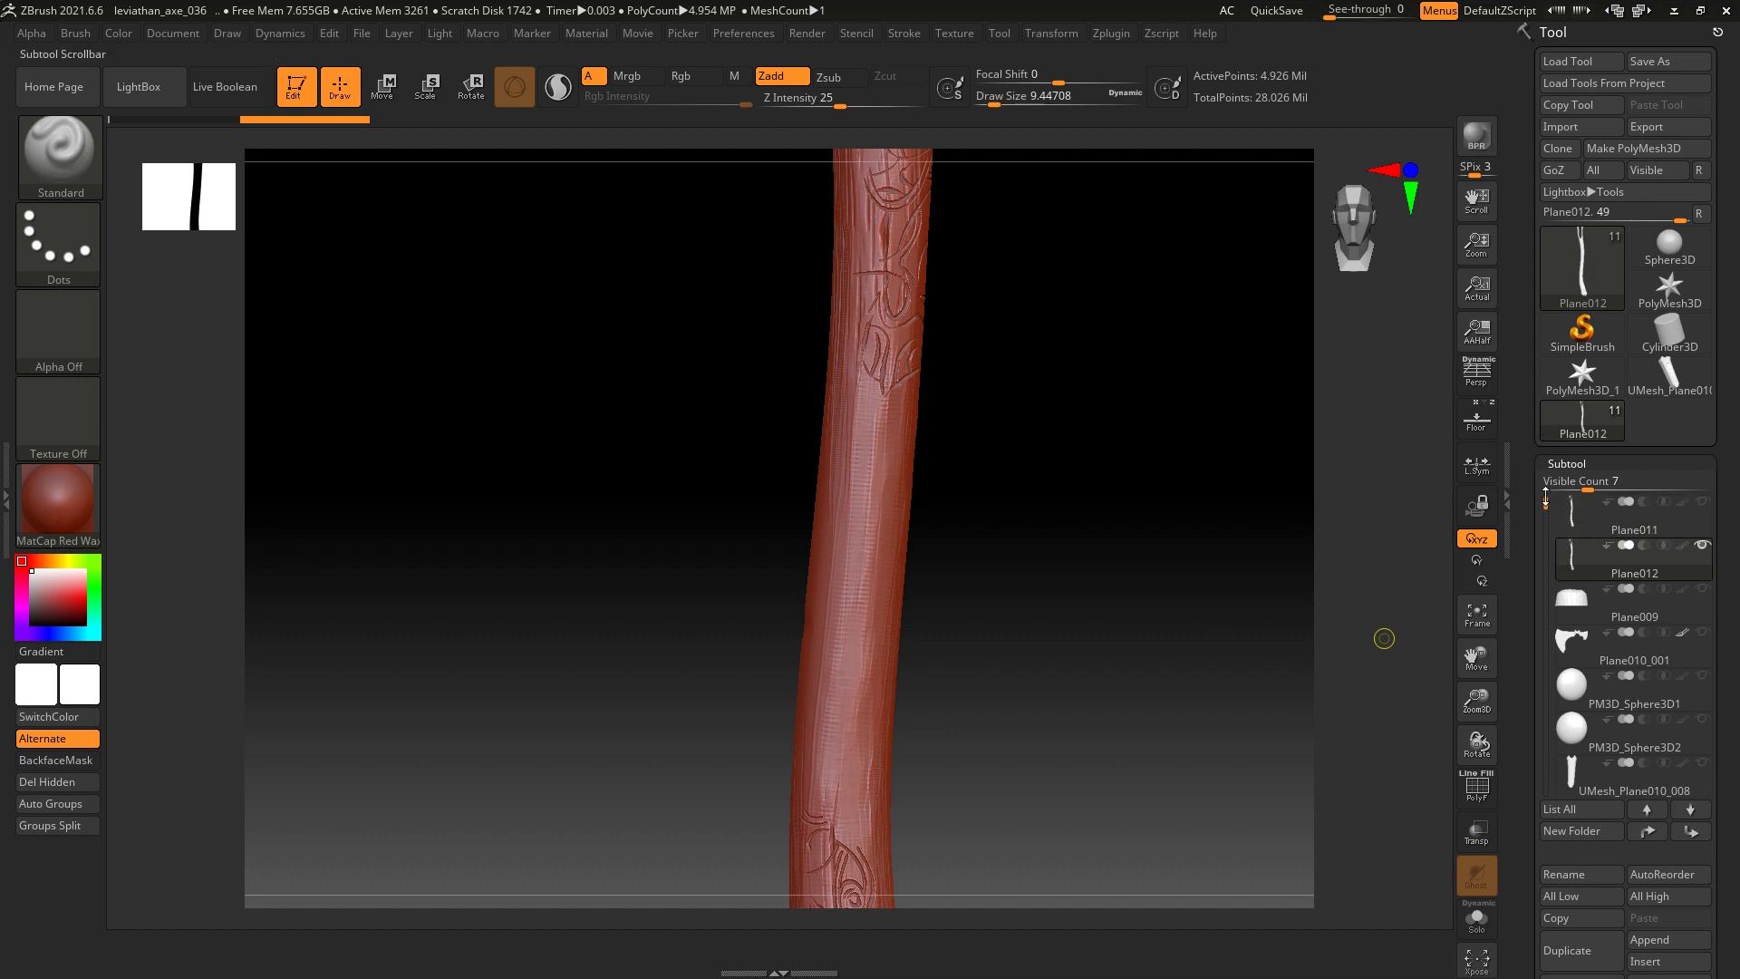
alt+right_drag(1185, 469, 1152, 694)
drag(1152, 695, 1223, 730)
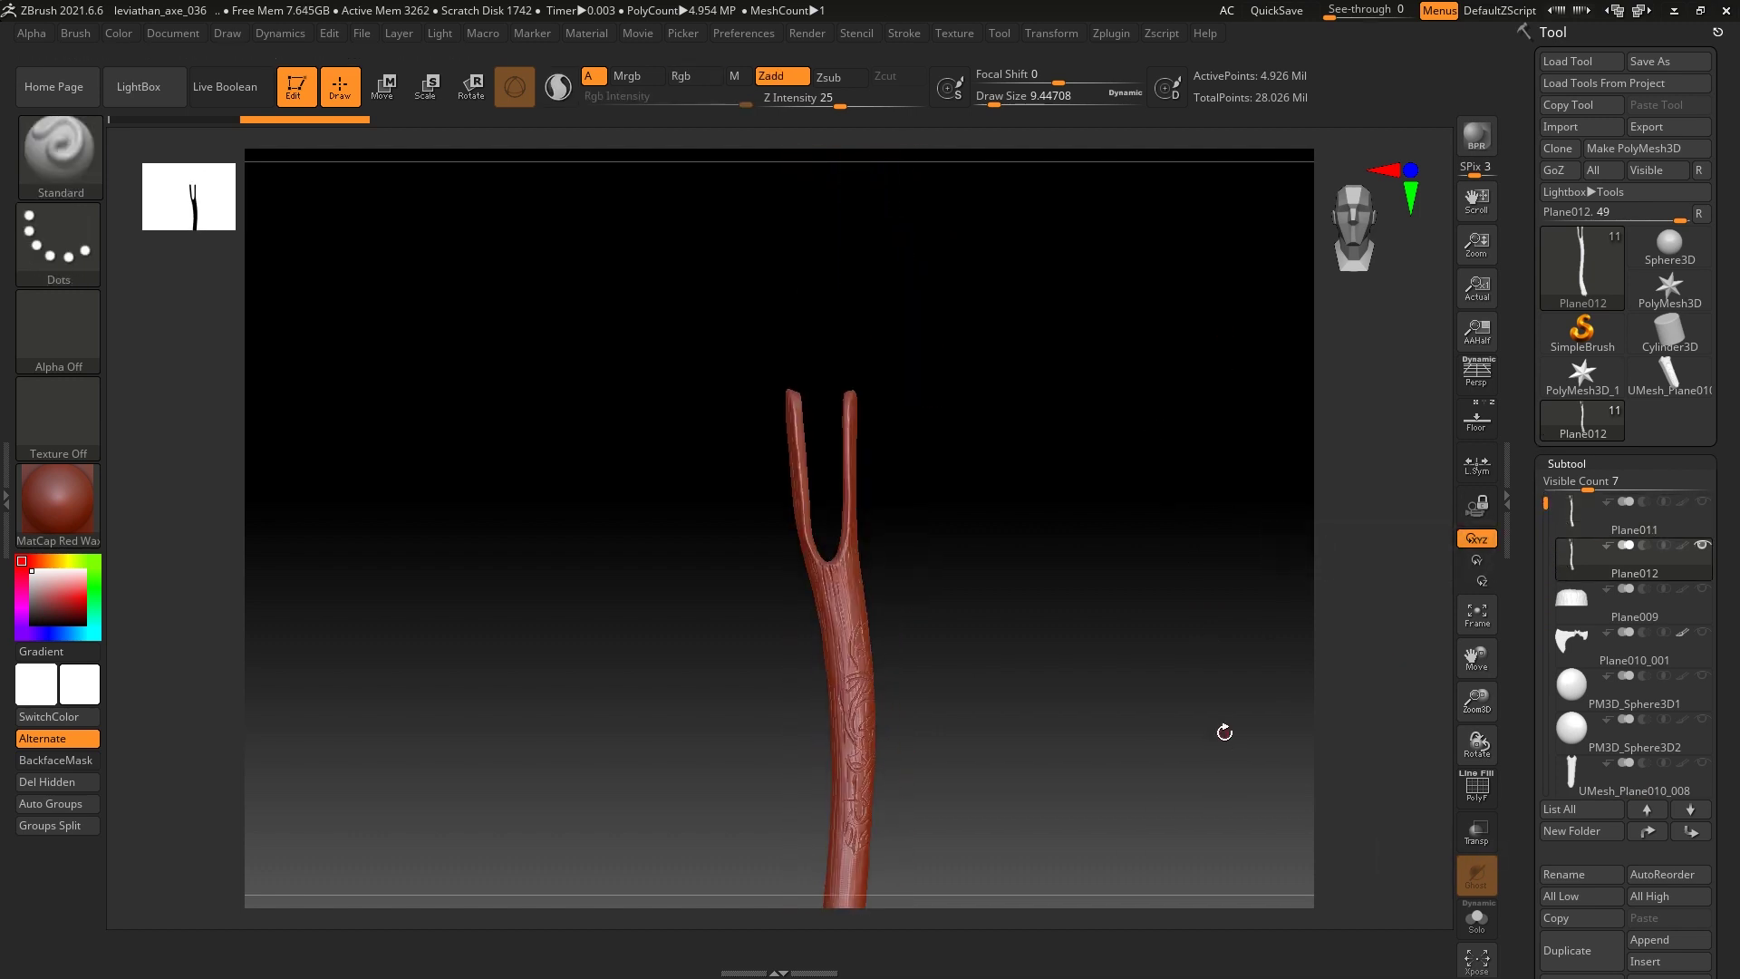
click(1482, 918)
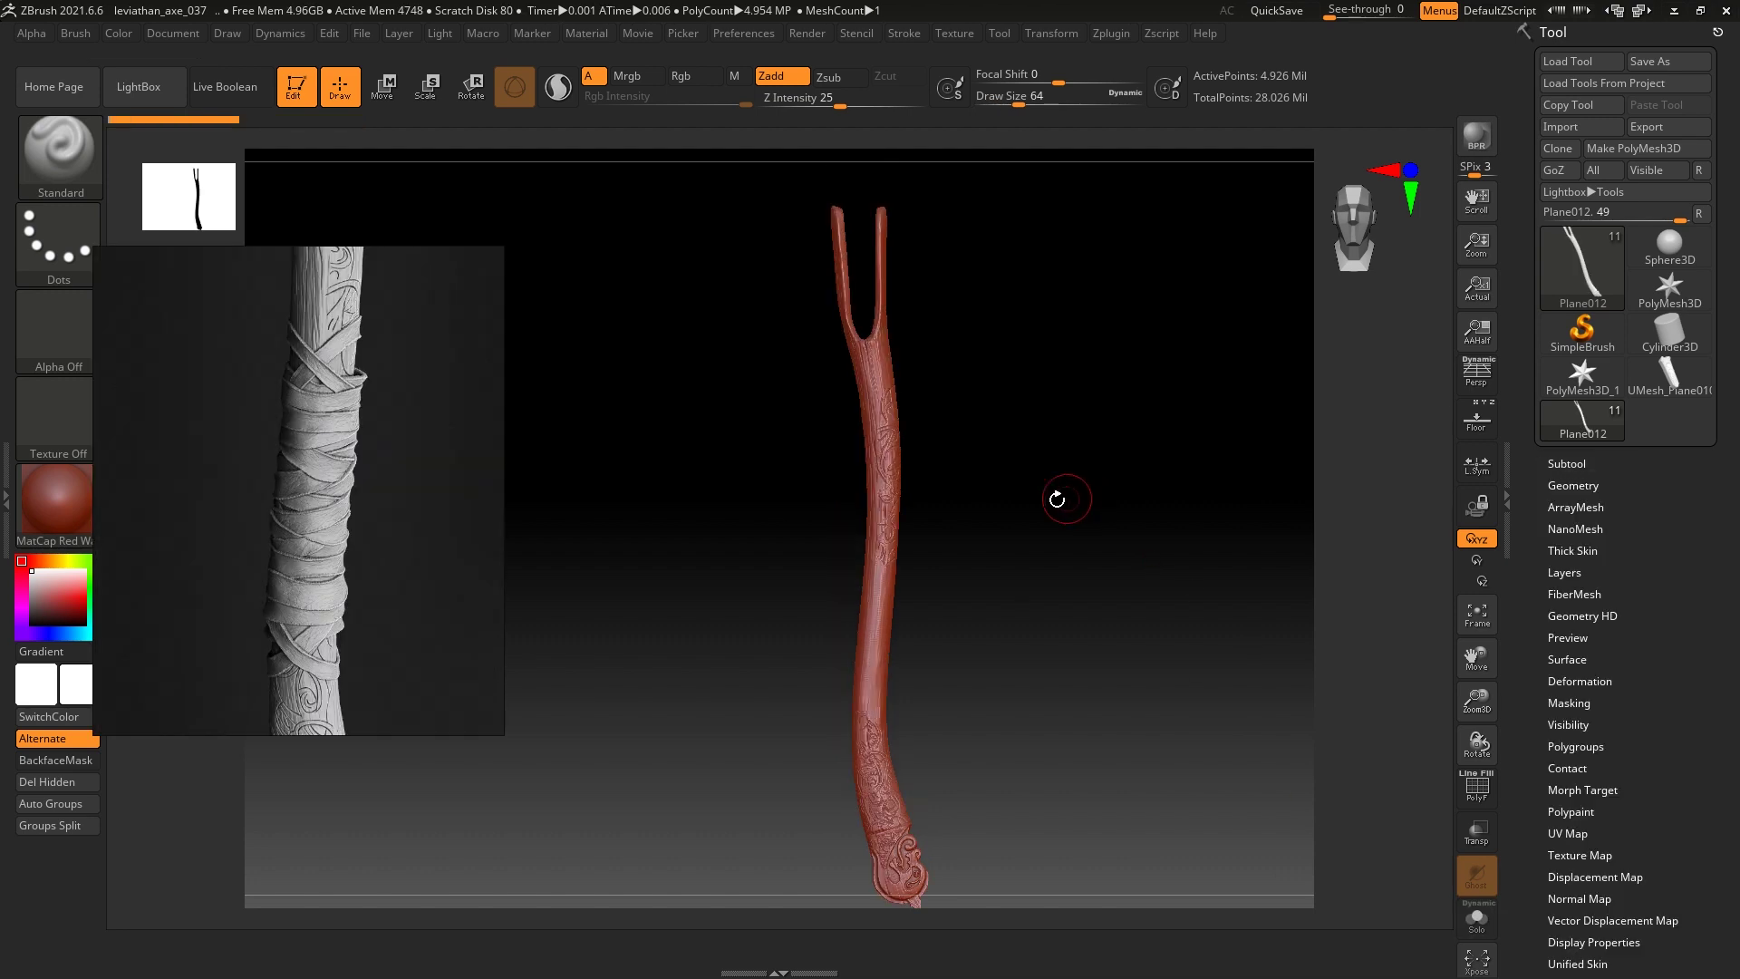
Reposition the wrapped-handle reference photo and reopen the subtool list
scroll(277, 377, up, 2)
drag(365, 431, 321, 418)
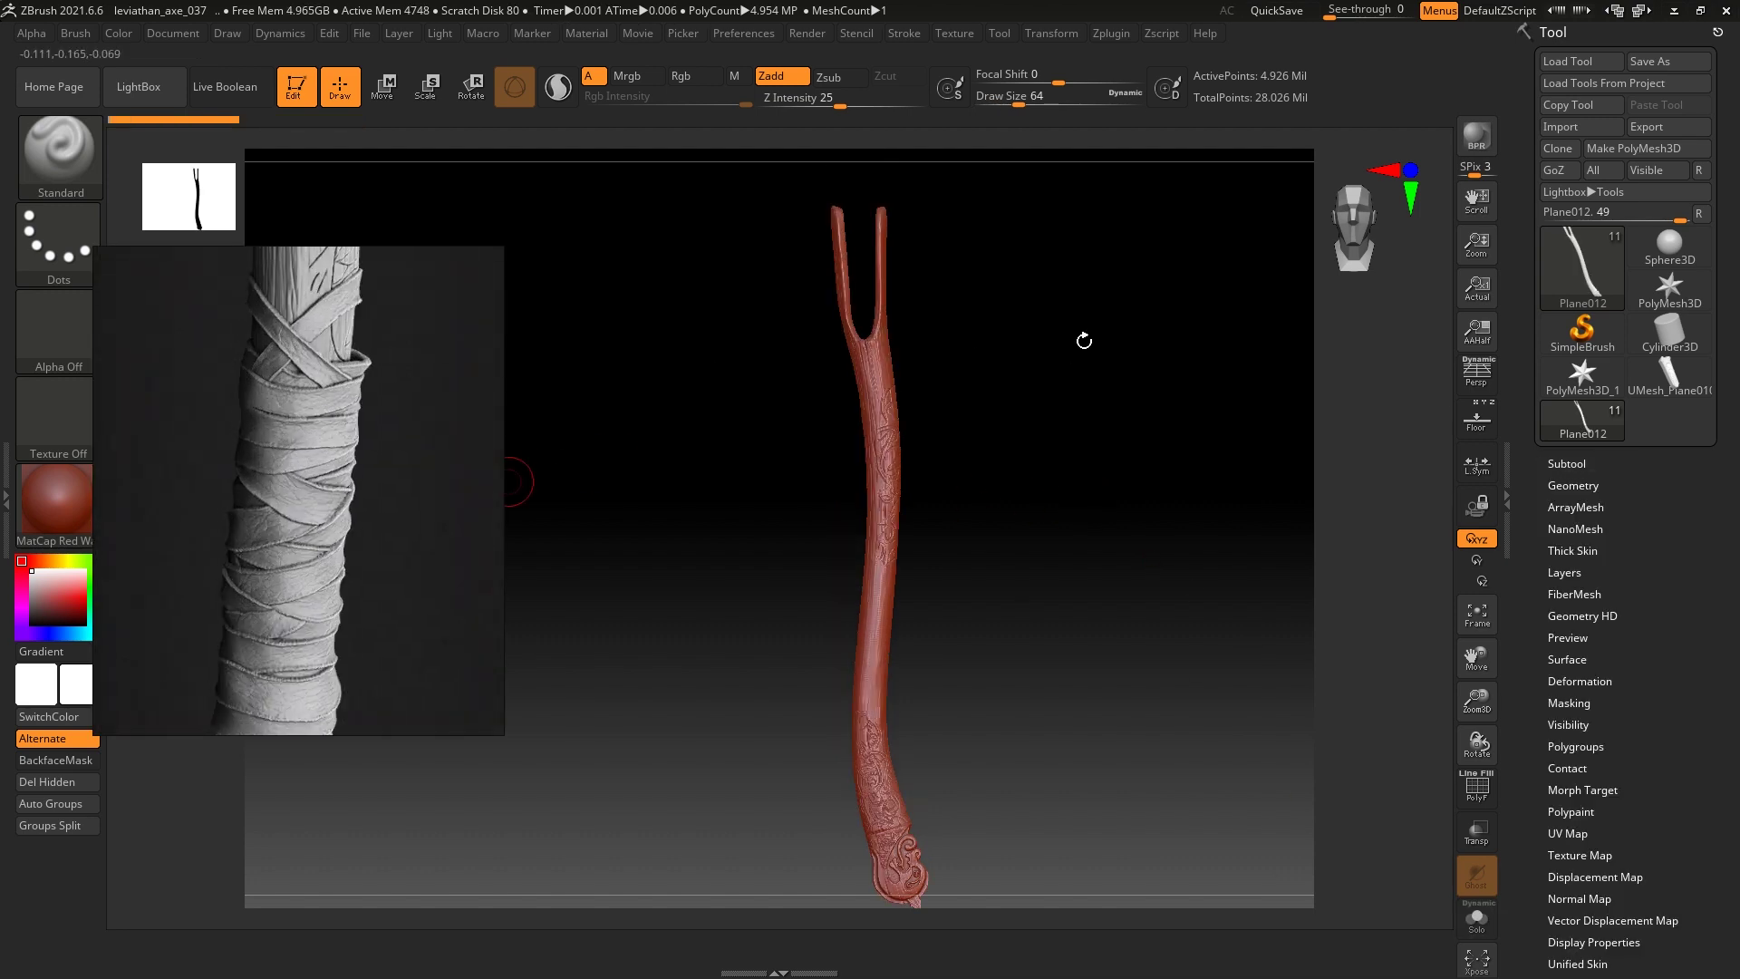
scroll(1149, 451, up, 2)
scroll(1135, 595, up, 2)
scroll(1135, 595, up, 3)
click(1577, 464)
scroll(1130, 509, down, 3)
mouse_move(1100, 517)
mouse_down()
mouse_move(1064, 473)
mouse_move(1080, 477)
mouse_up()
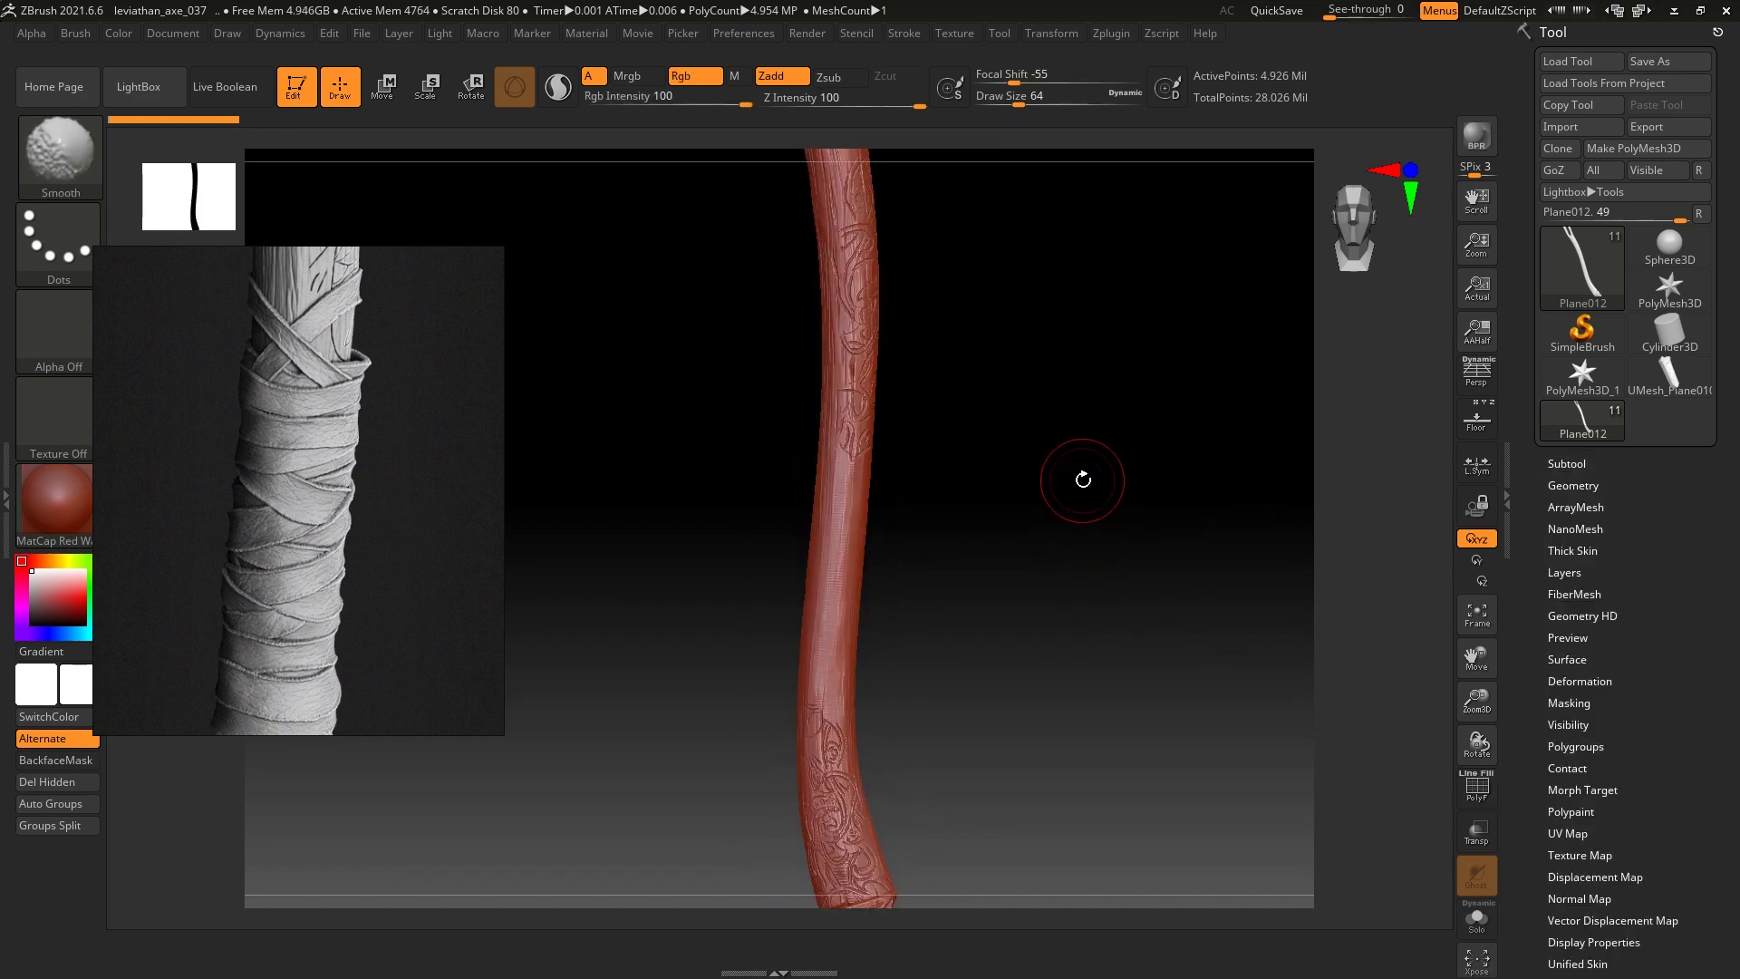
DynaMesh the handle at resolution 648, down to about 210,664 points
click(1575, 485)
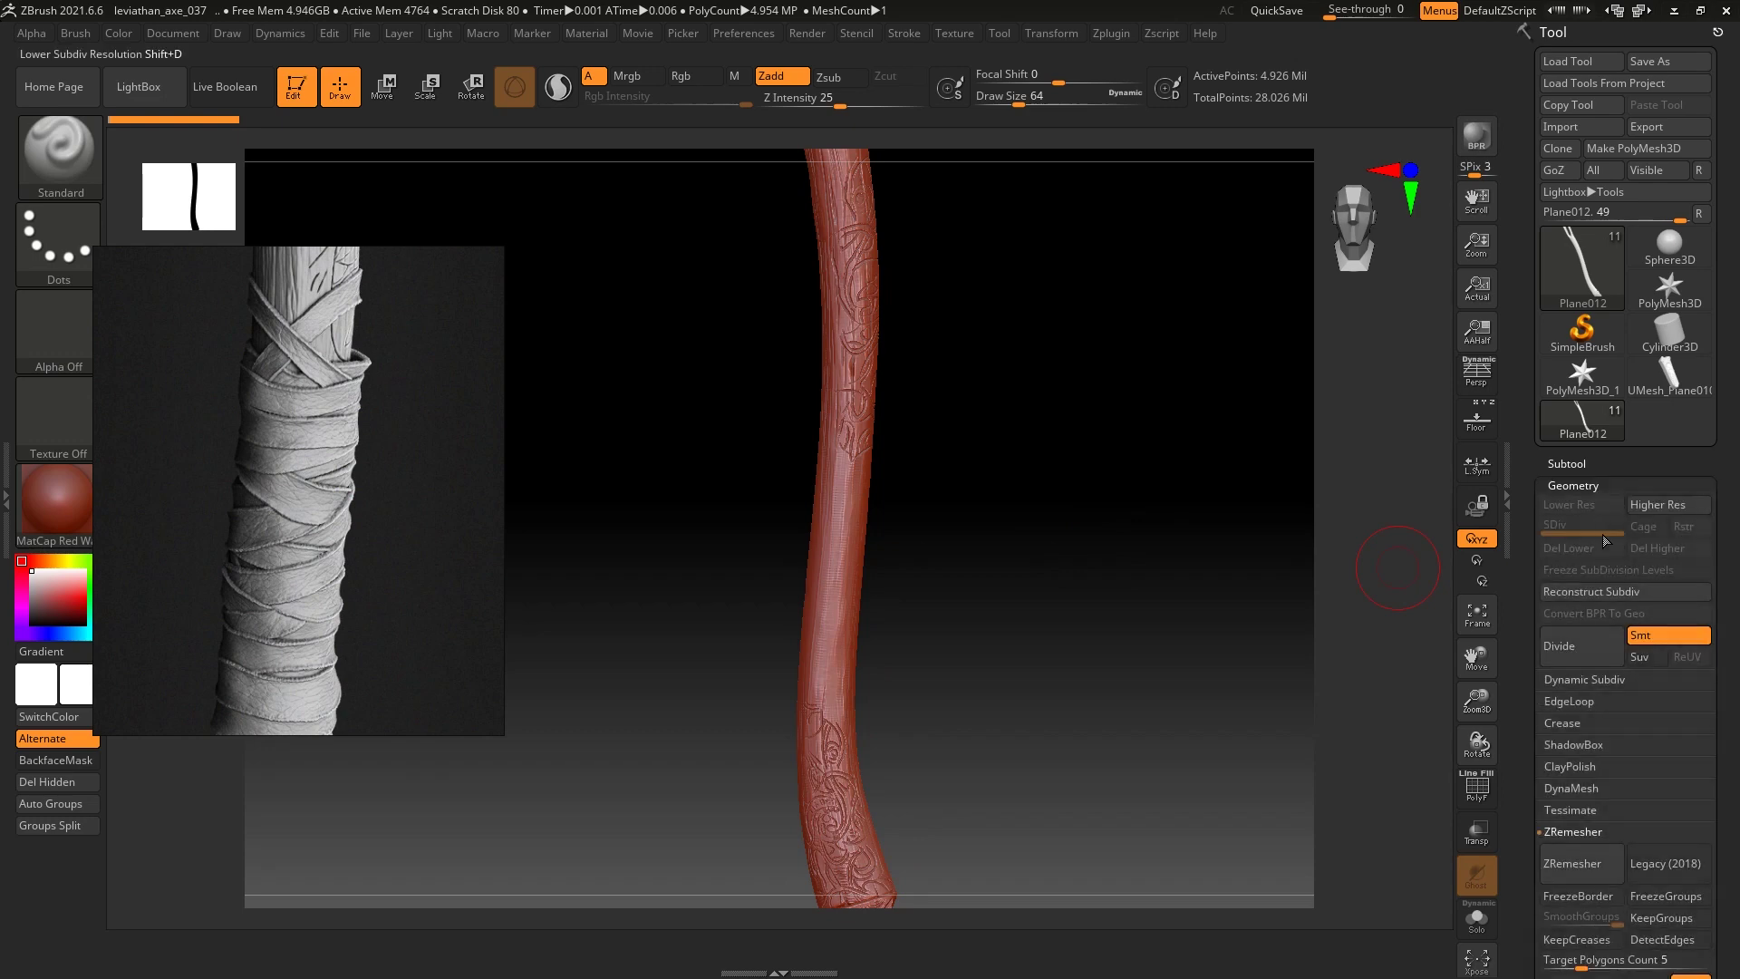
click(1573, 789)
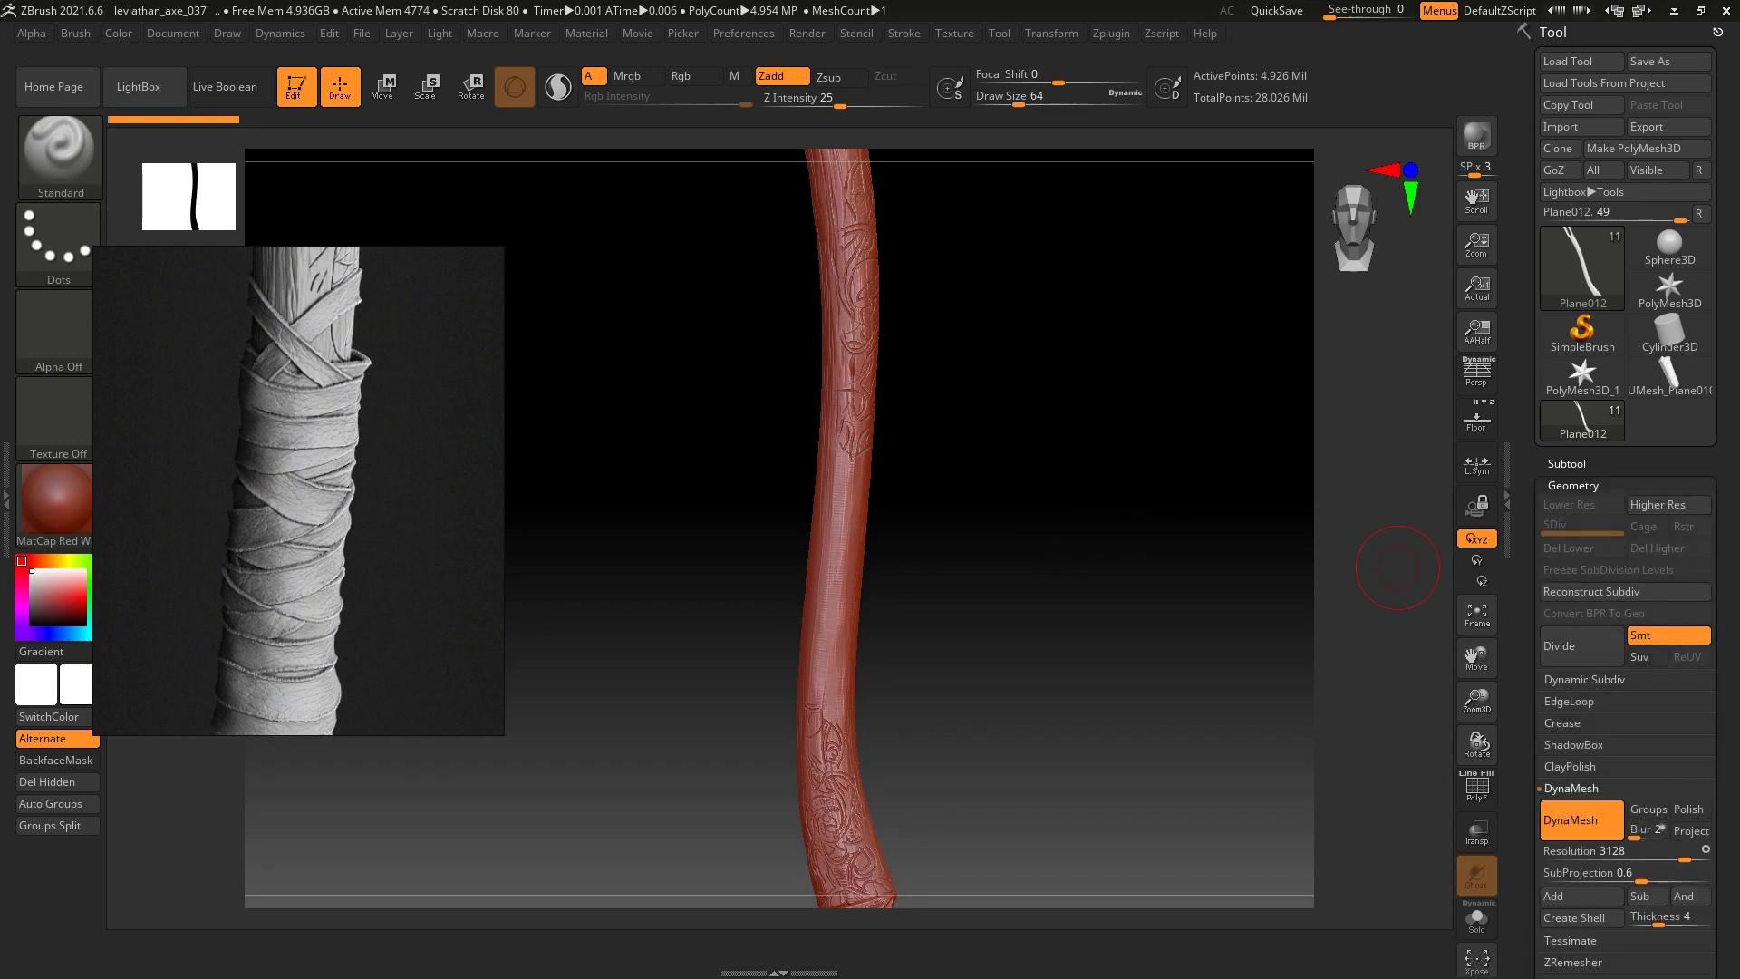
drag(1074, 529, 1061, 470)
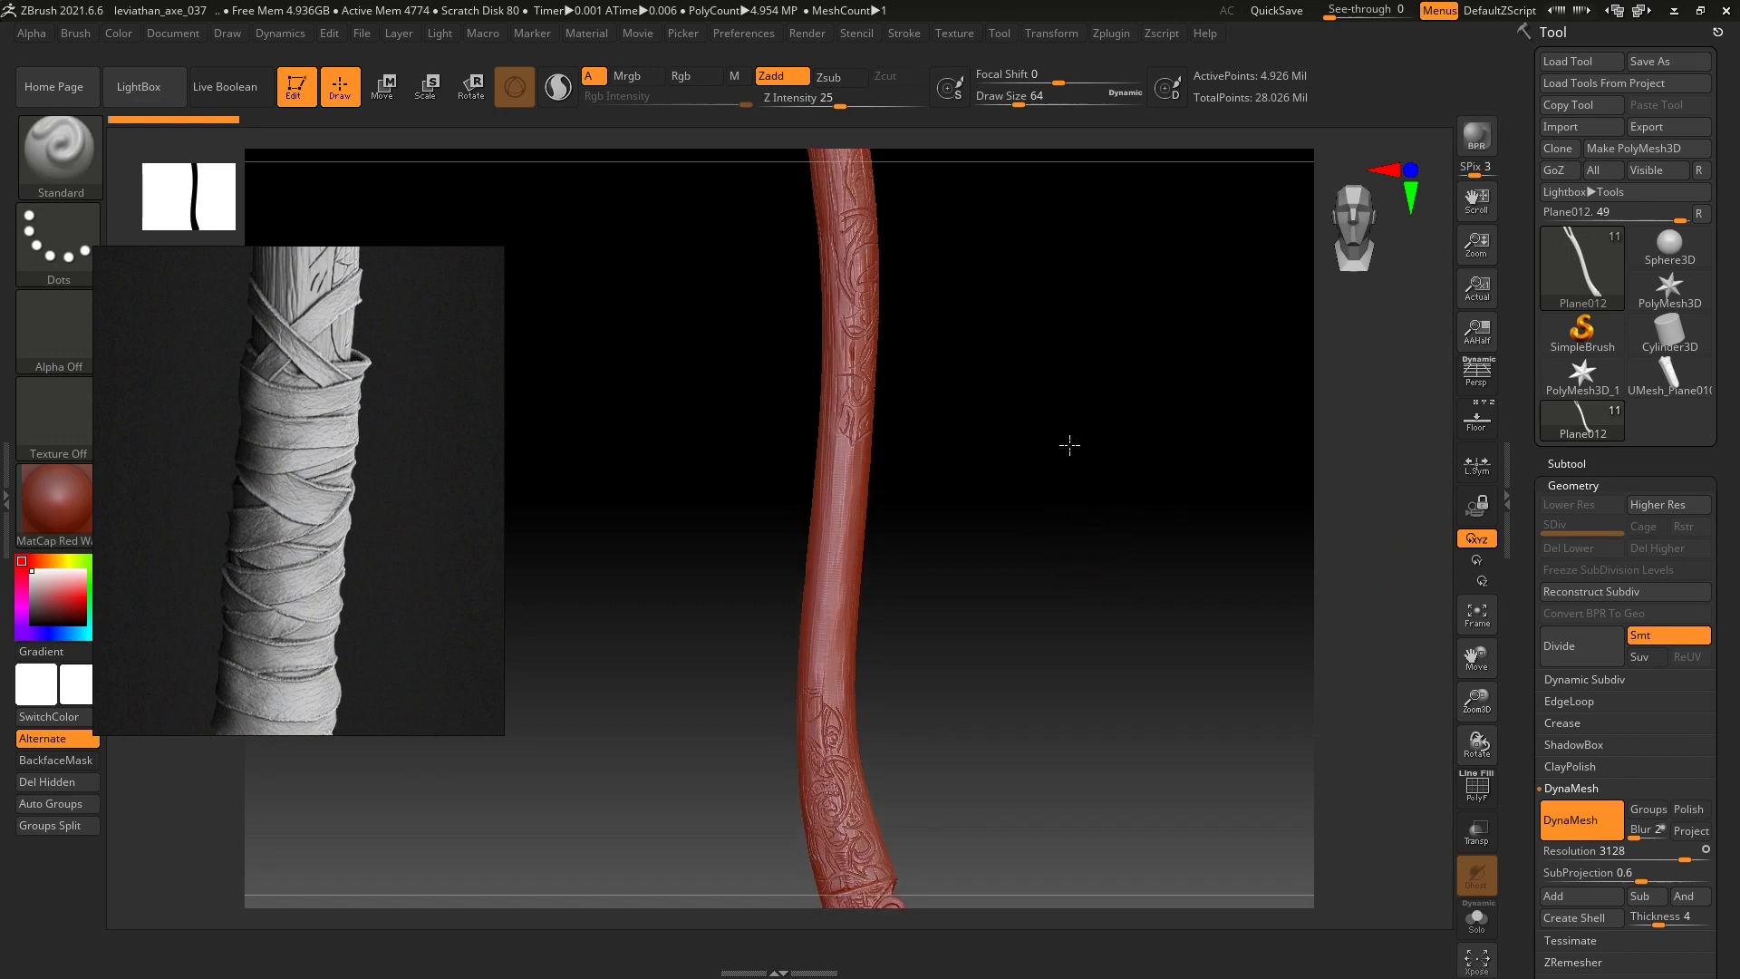
drag(1633, 856, 1610, 858)
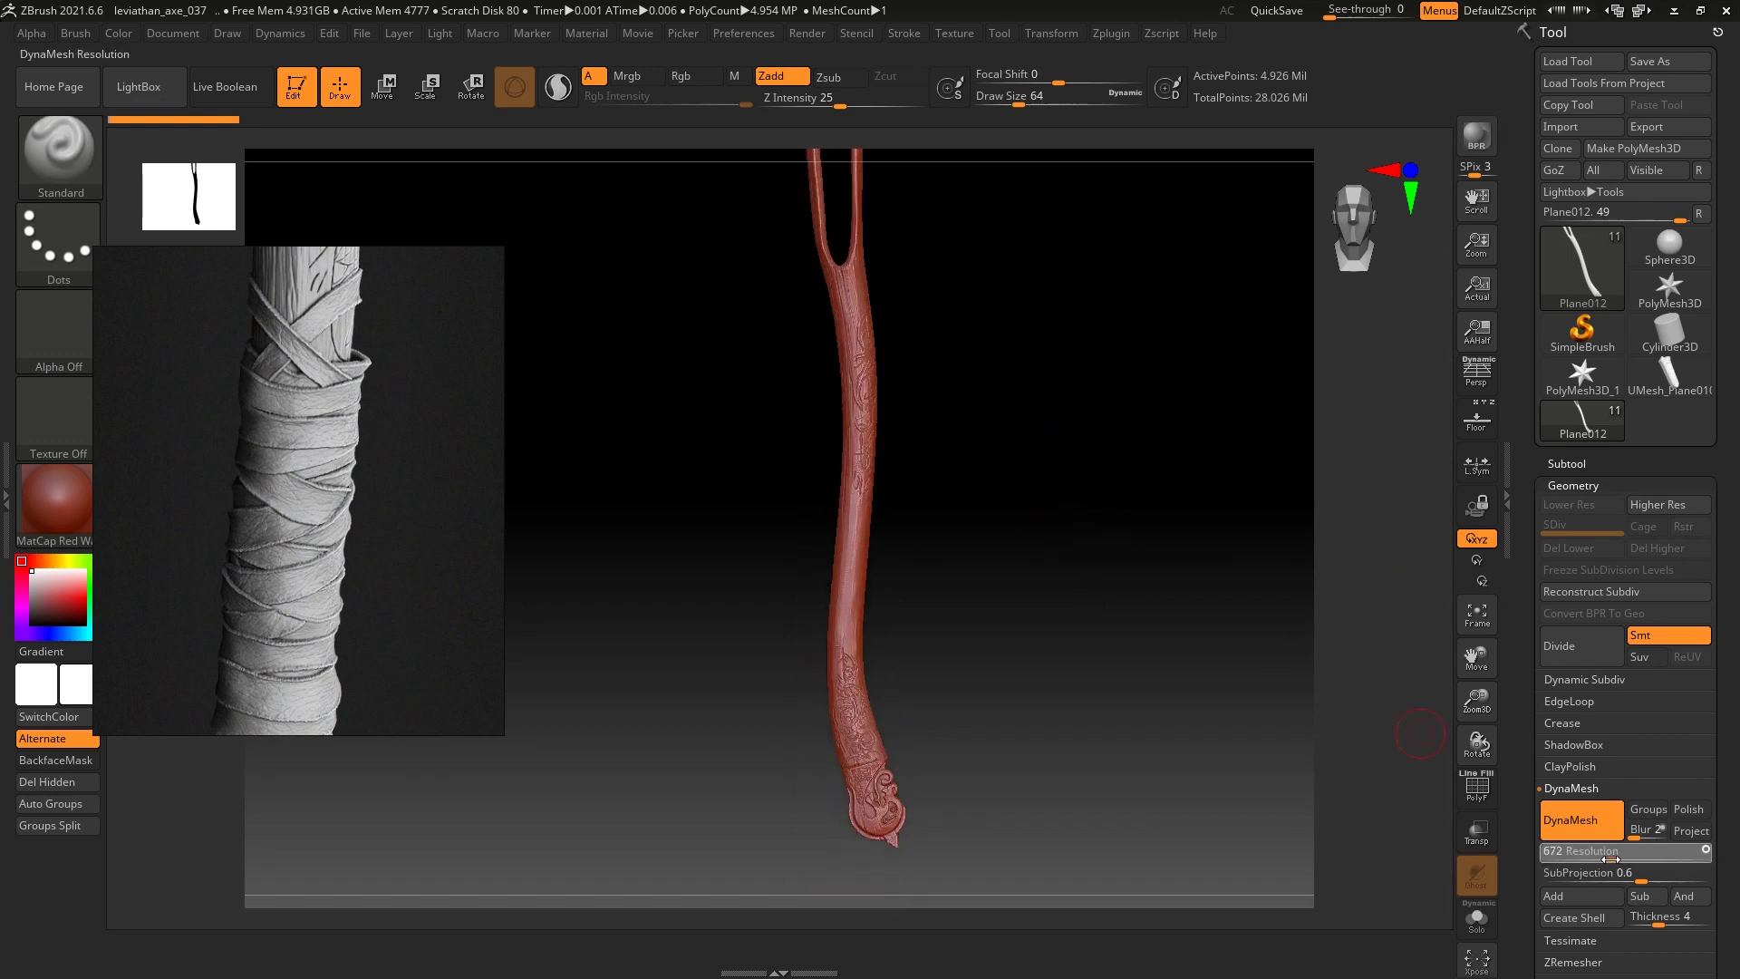
ctrl+drag(981, 401, 1055, 544)
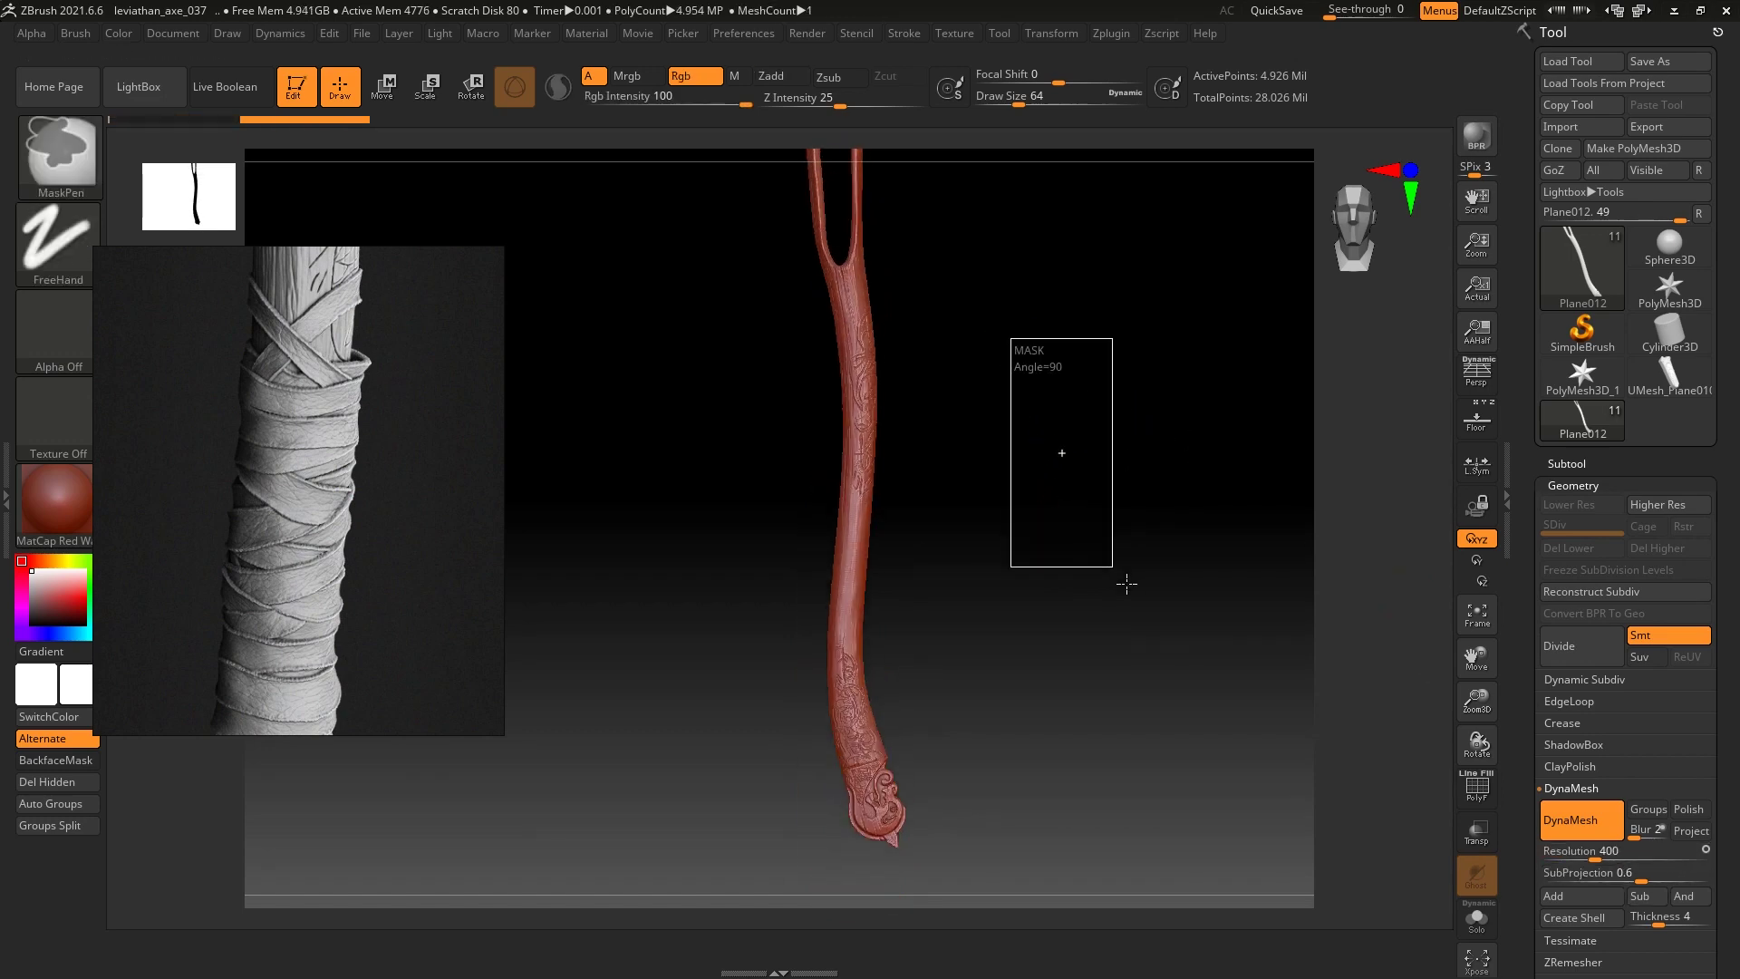
key(ctrl+z)
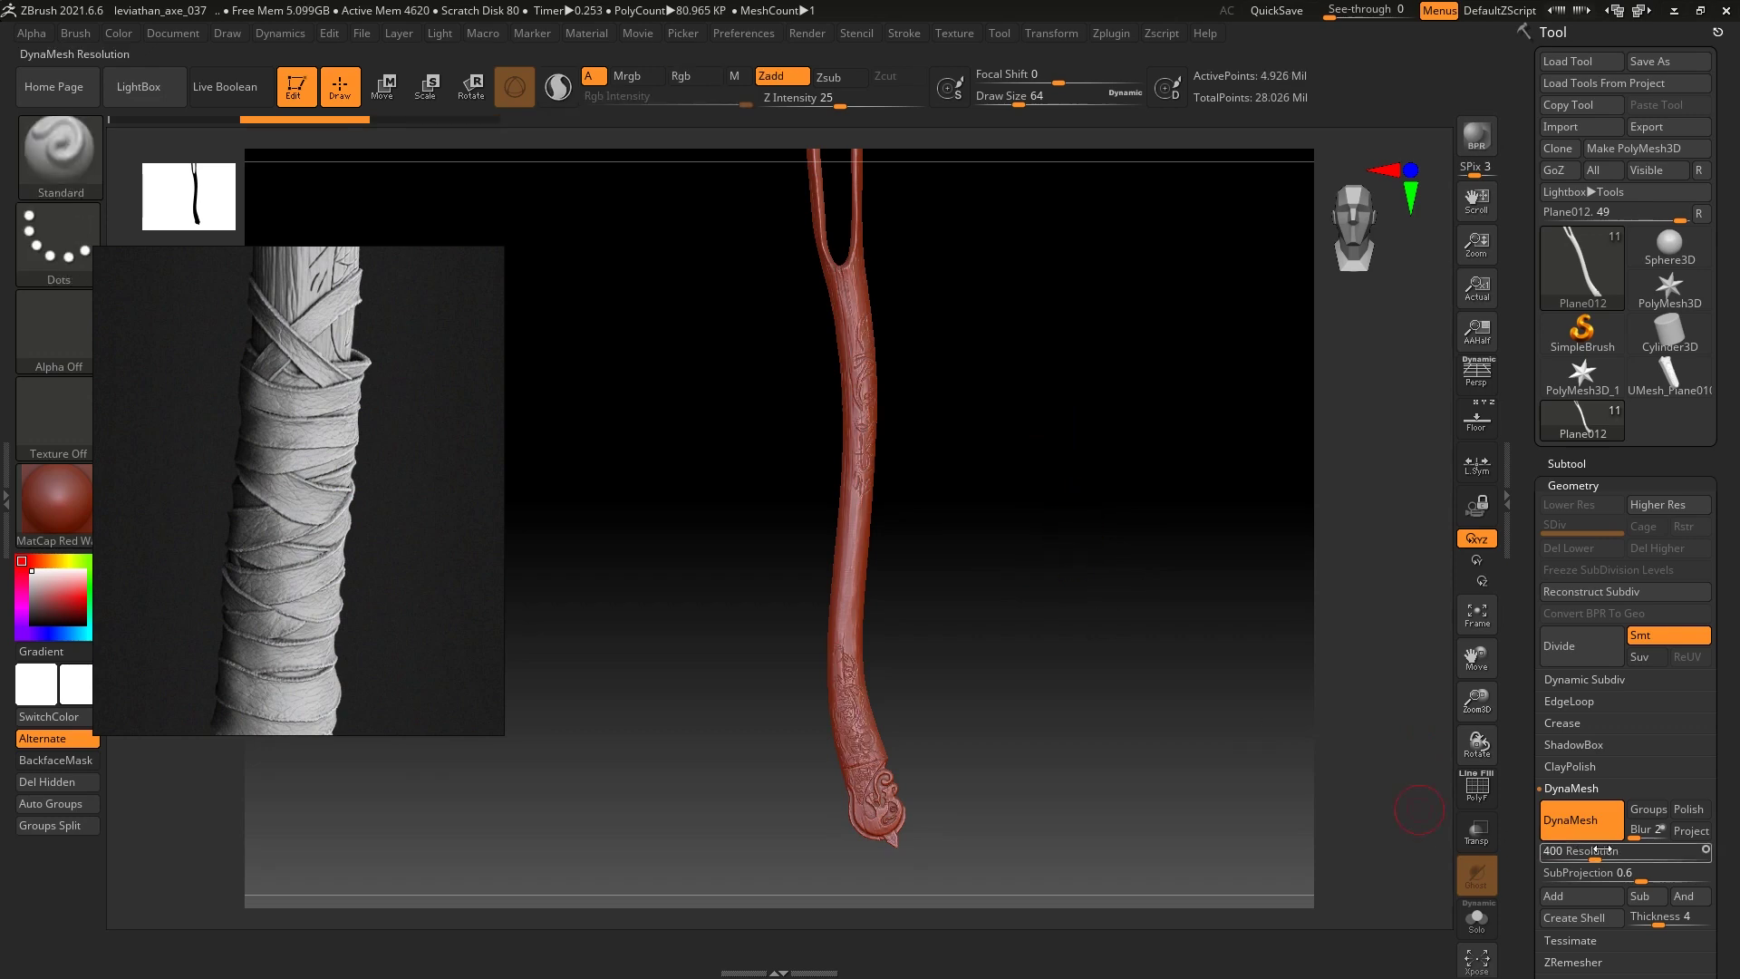
mouse_move(972, 348)
ctrl+mouse_down()
mouse_move(1076, 590)
mouse_move(1282, 629)
mouse_move(1066, 524)
mouse_move(1242, 497)
mouse_move(1293, 556)
mouse_move(1243, 528)
ctrl+mouse_up()
Reframe the reference to show staff and blade, and turn the floor grid on
scroll(448, 540, down, 2)
mouse_move(377, 504)
mouse_down()
mouse_move(658, 530)
mouse_move(443, 497)
mouse_up()
click(1478, 426)
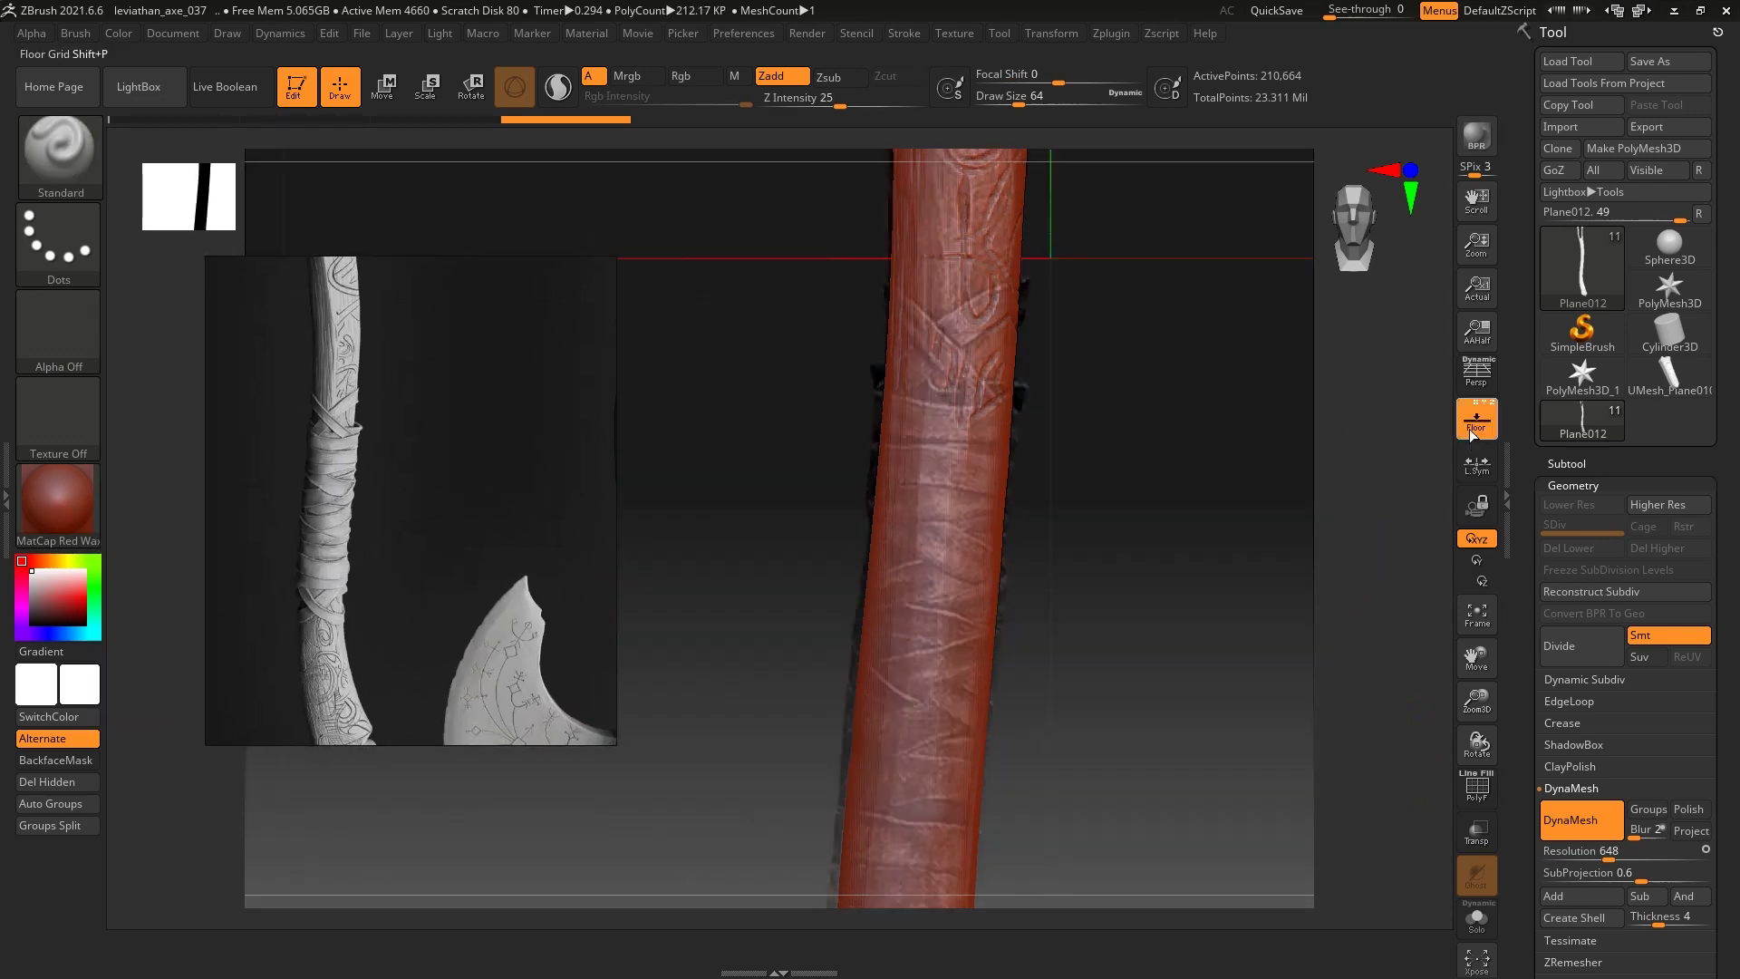
Zoom the reference in on the wrapped grip and open Quick Pick selection brushes
click(1599, 463)
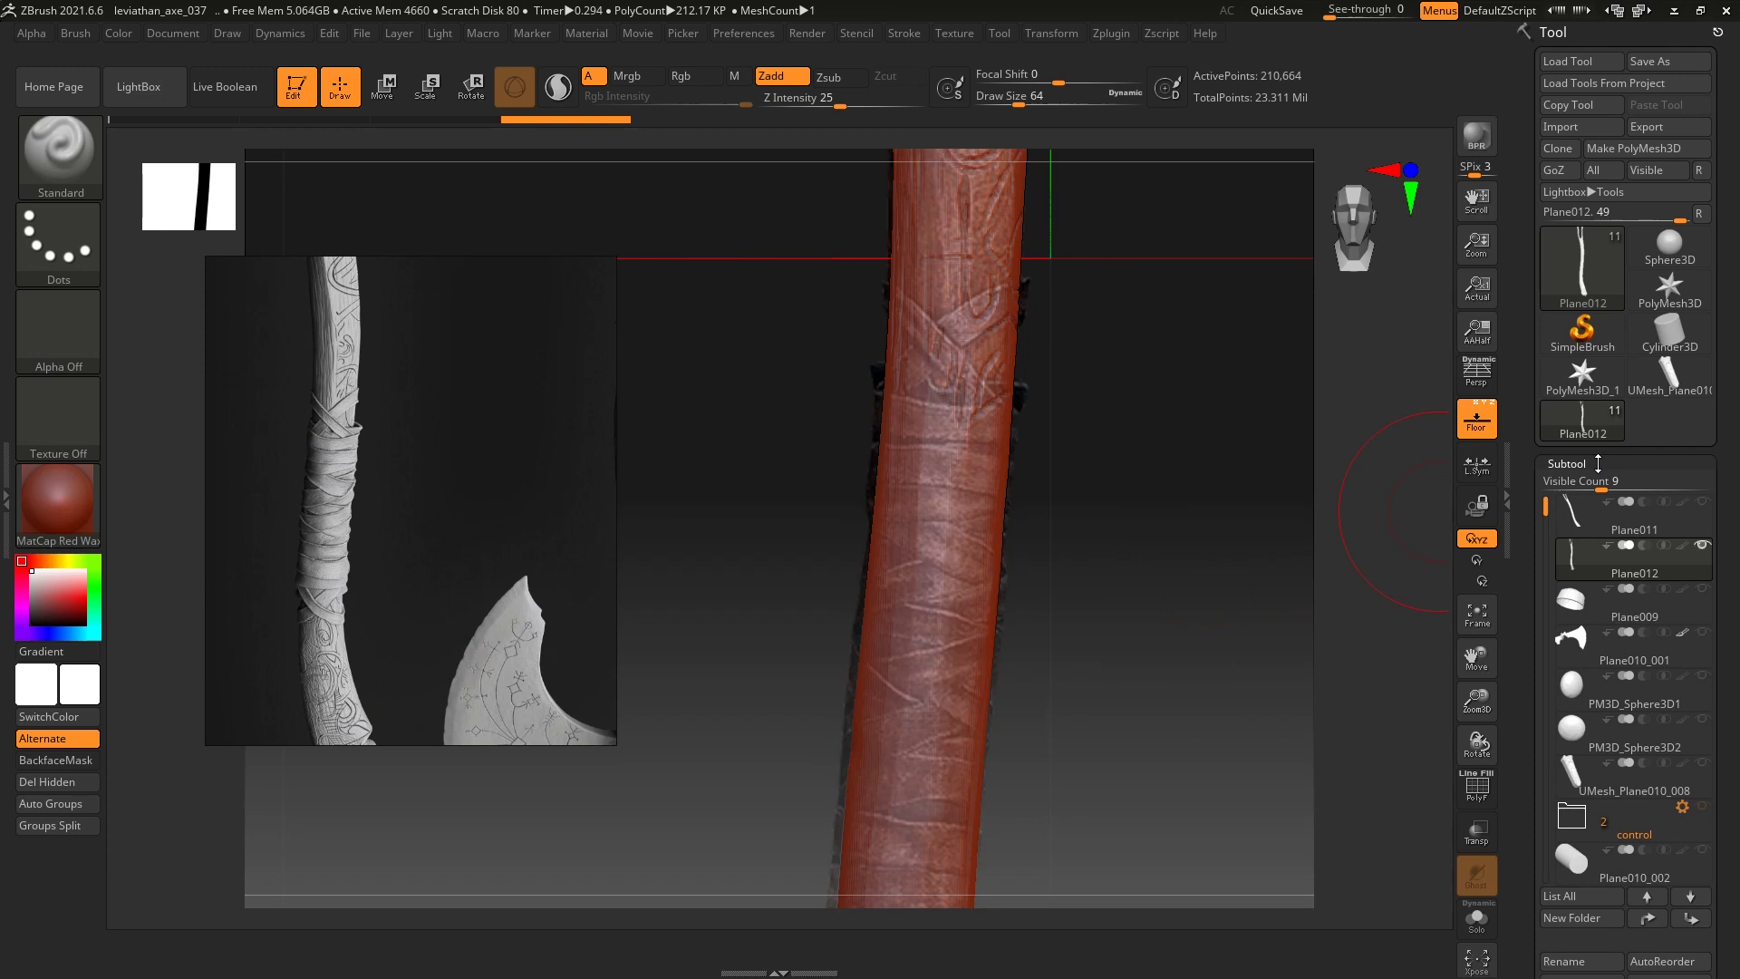
click(1599, 463)
scroll(323, 463, up, 3)
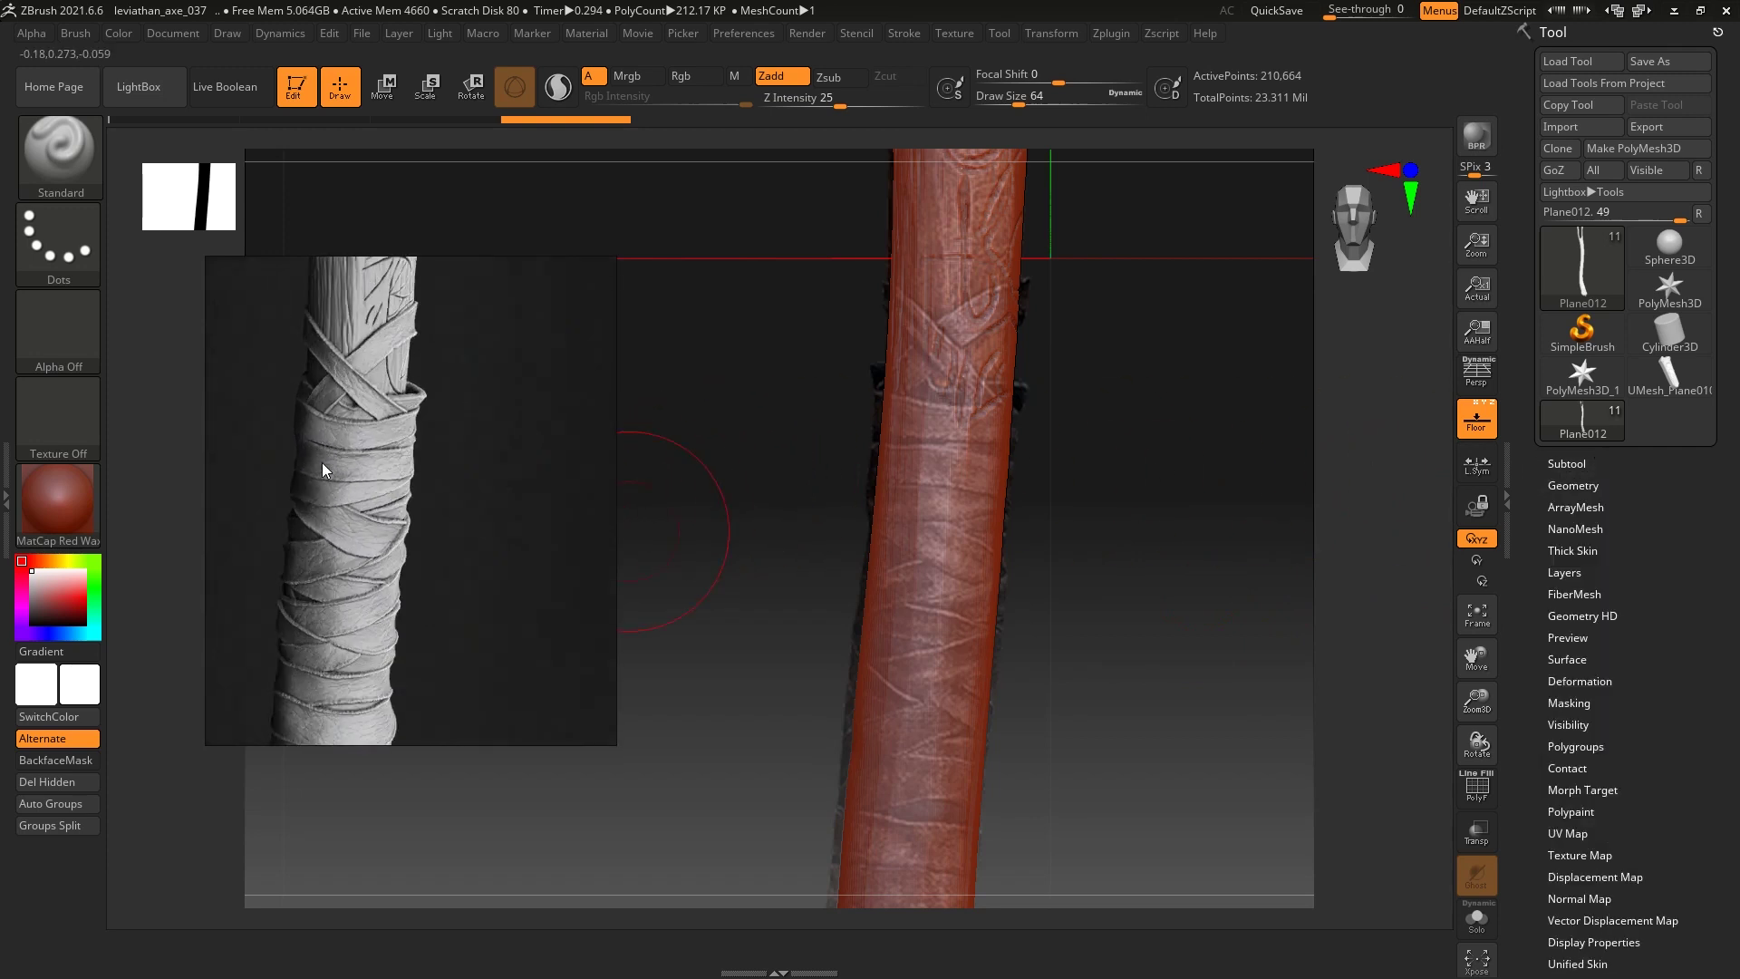
scroll(464, 310, up, 2)
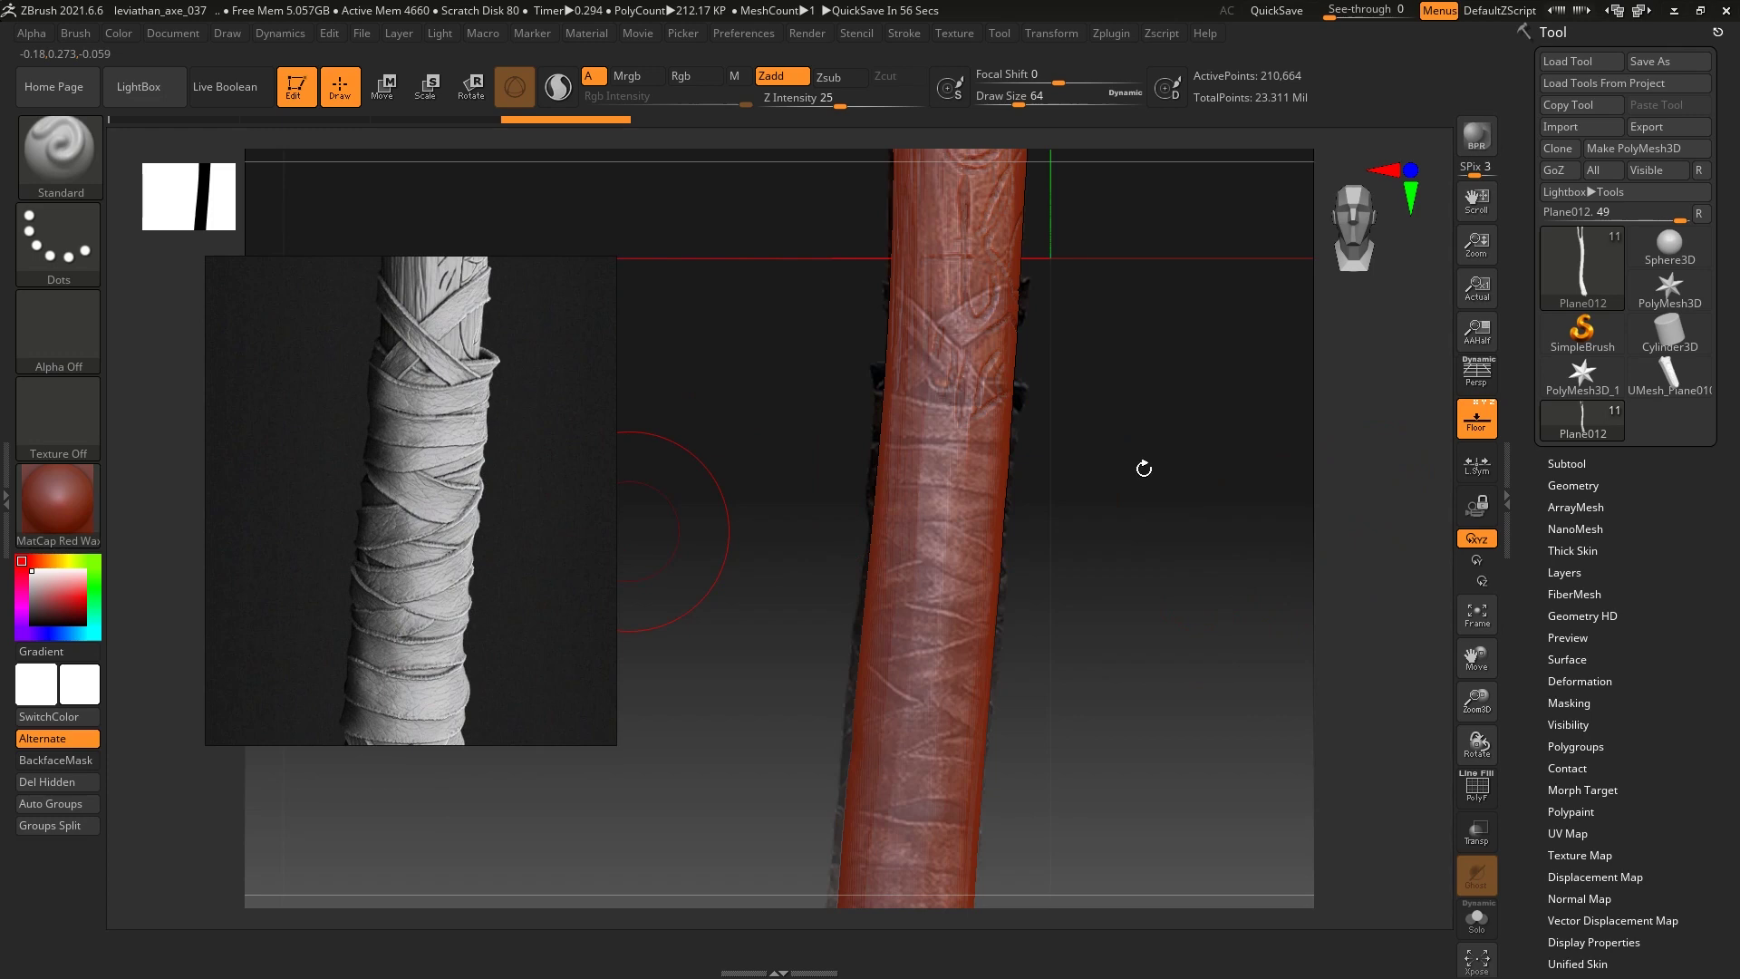
key(s)
drag(1136, 453, 1178, 453)
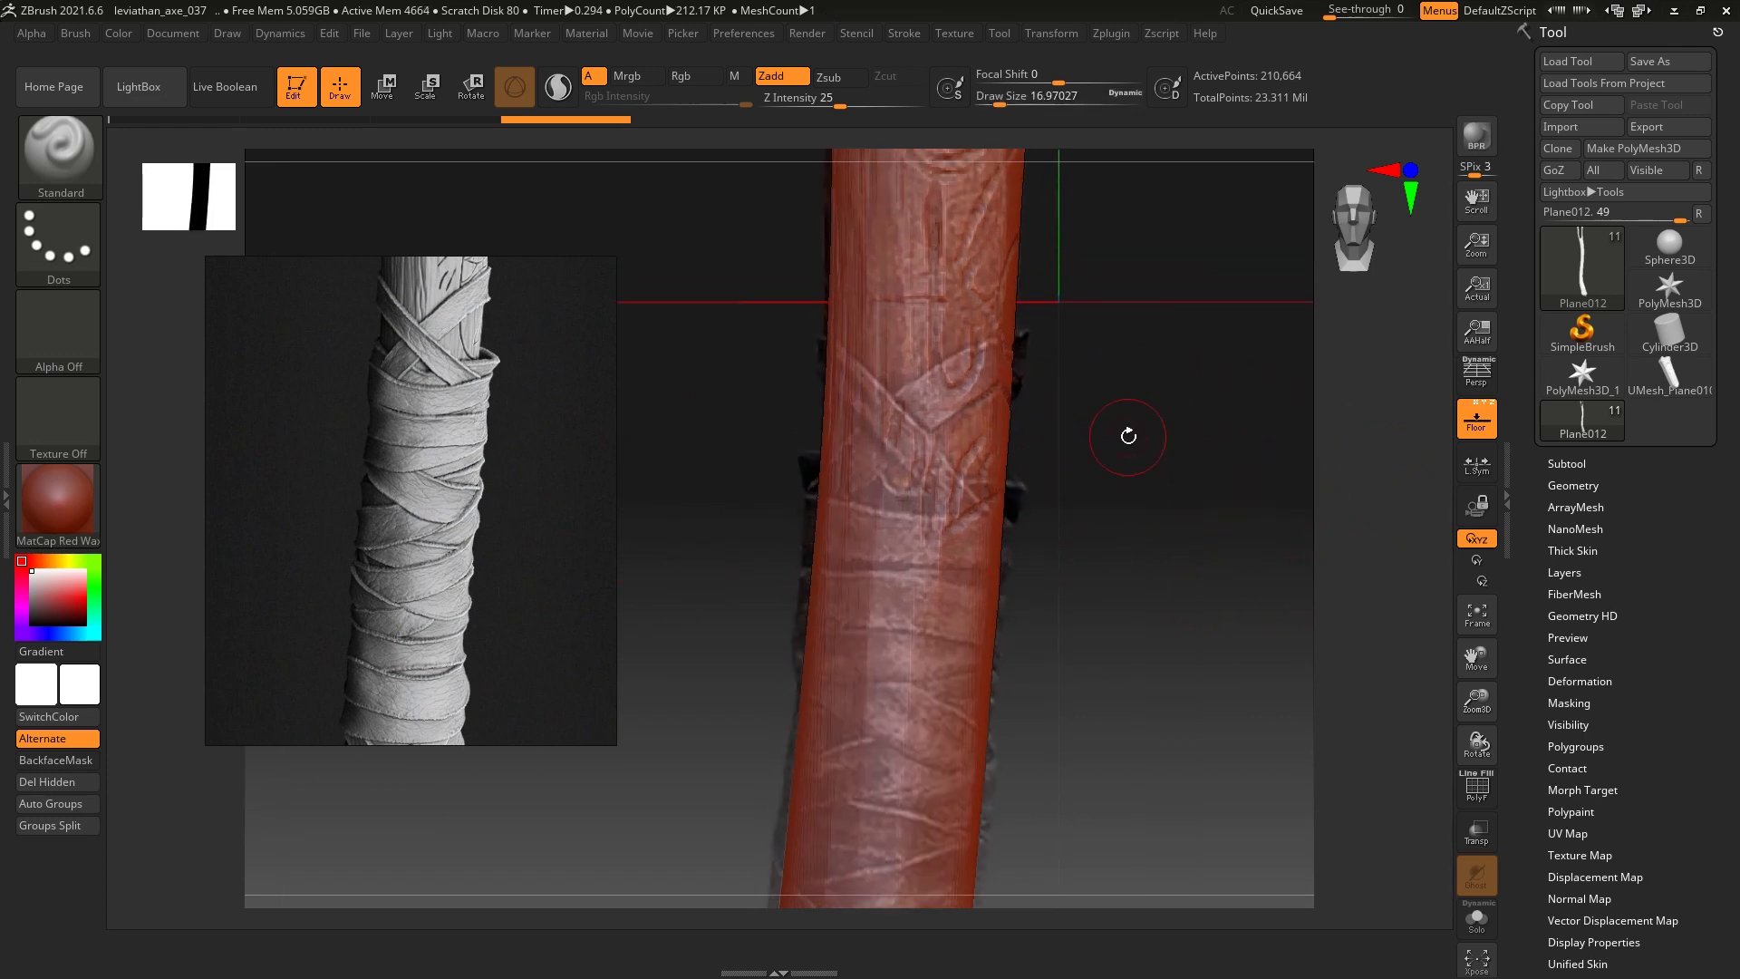
key(ctrl+shift+b)
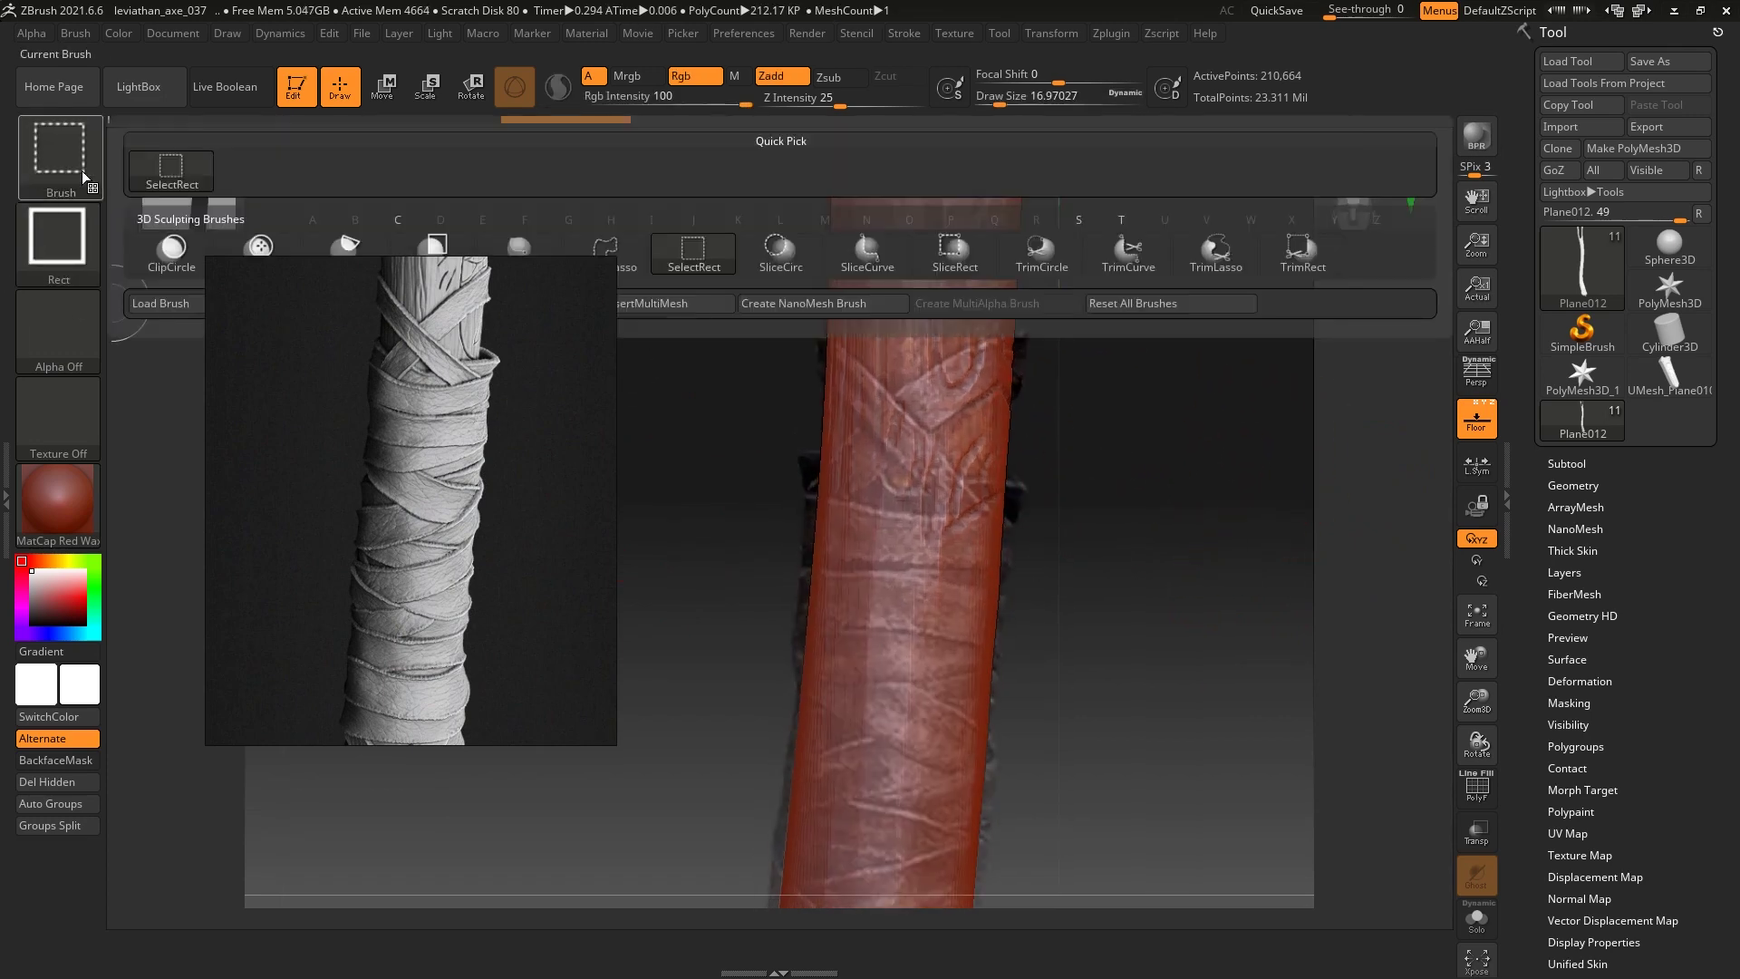
Slice two diagonal wrap-band polygroups across the handle with SliceCurve
click(872, 269)
ctrl+shift+drag(1044, 534, 668, 451)
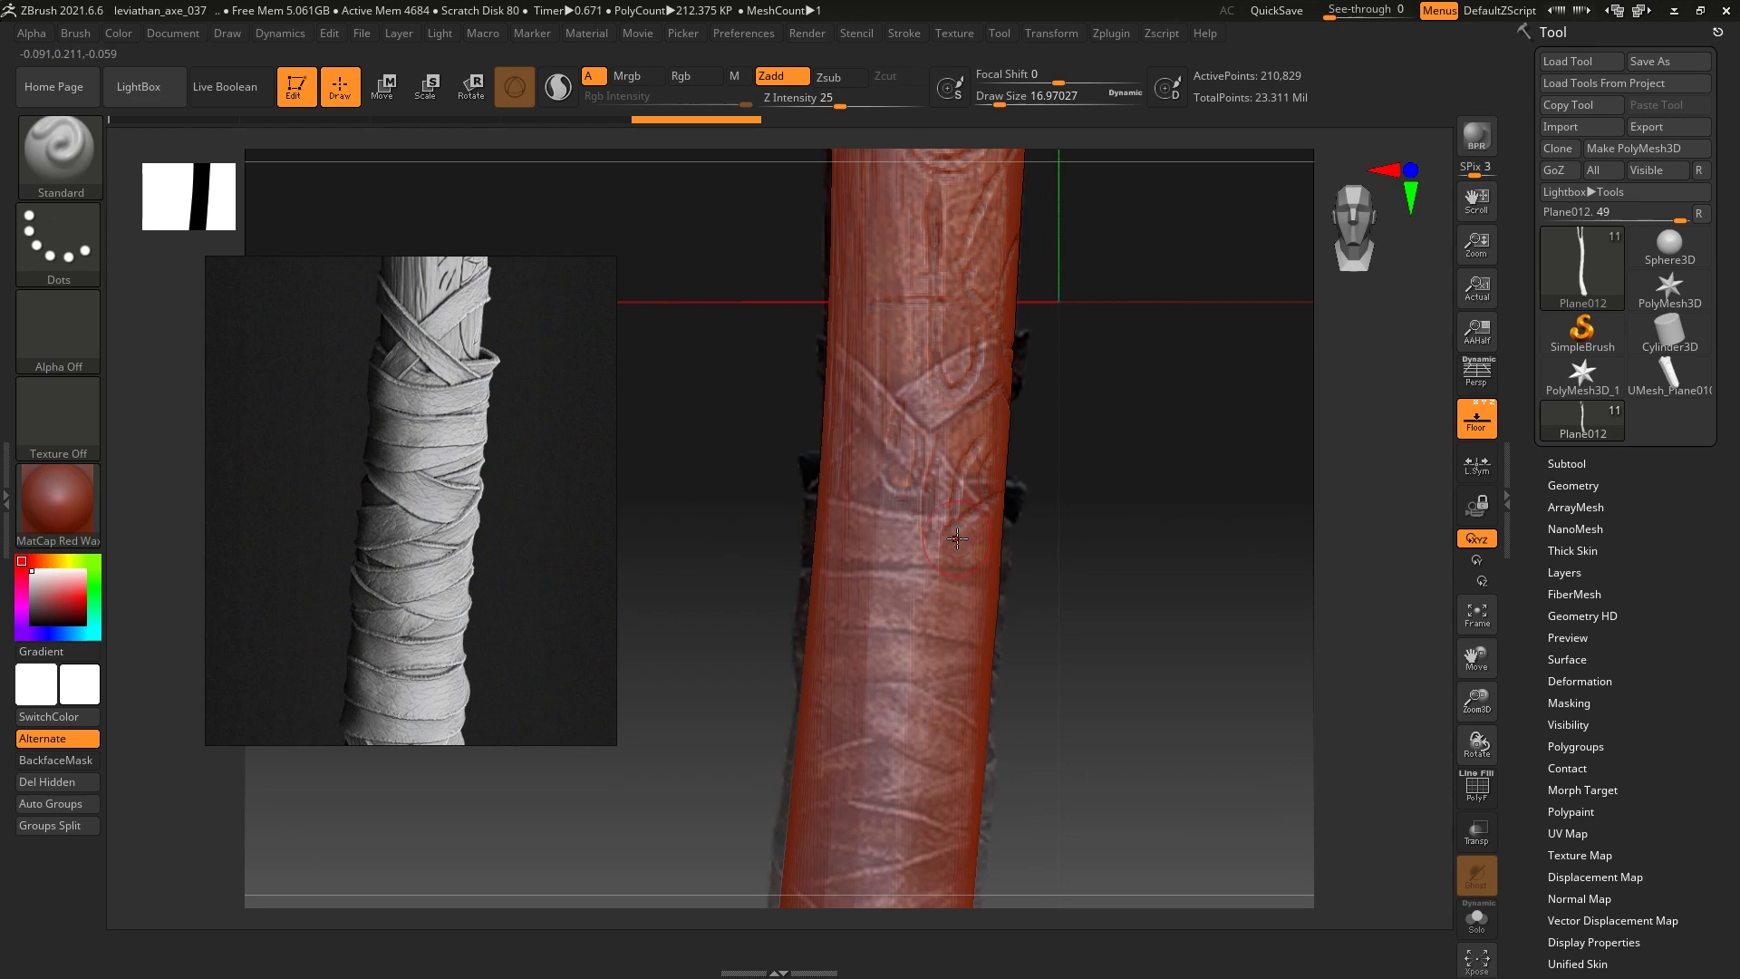
key(shift+f)
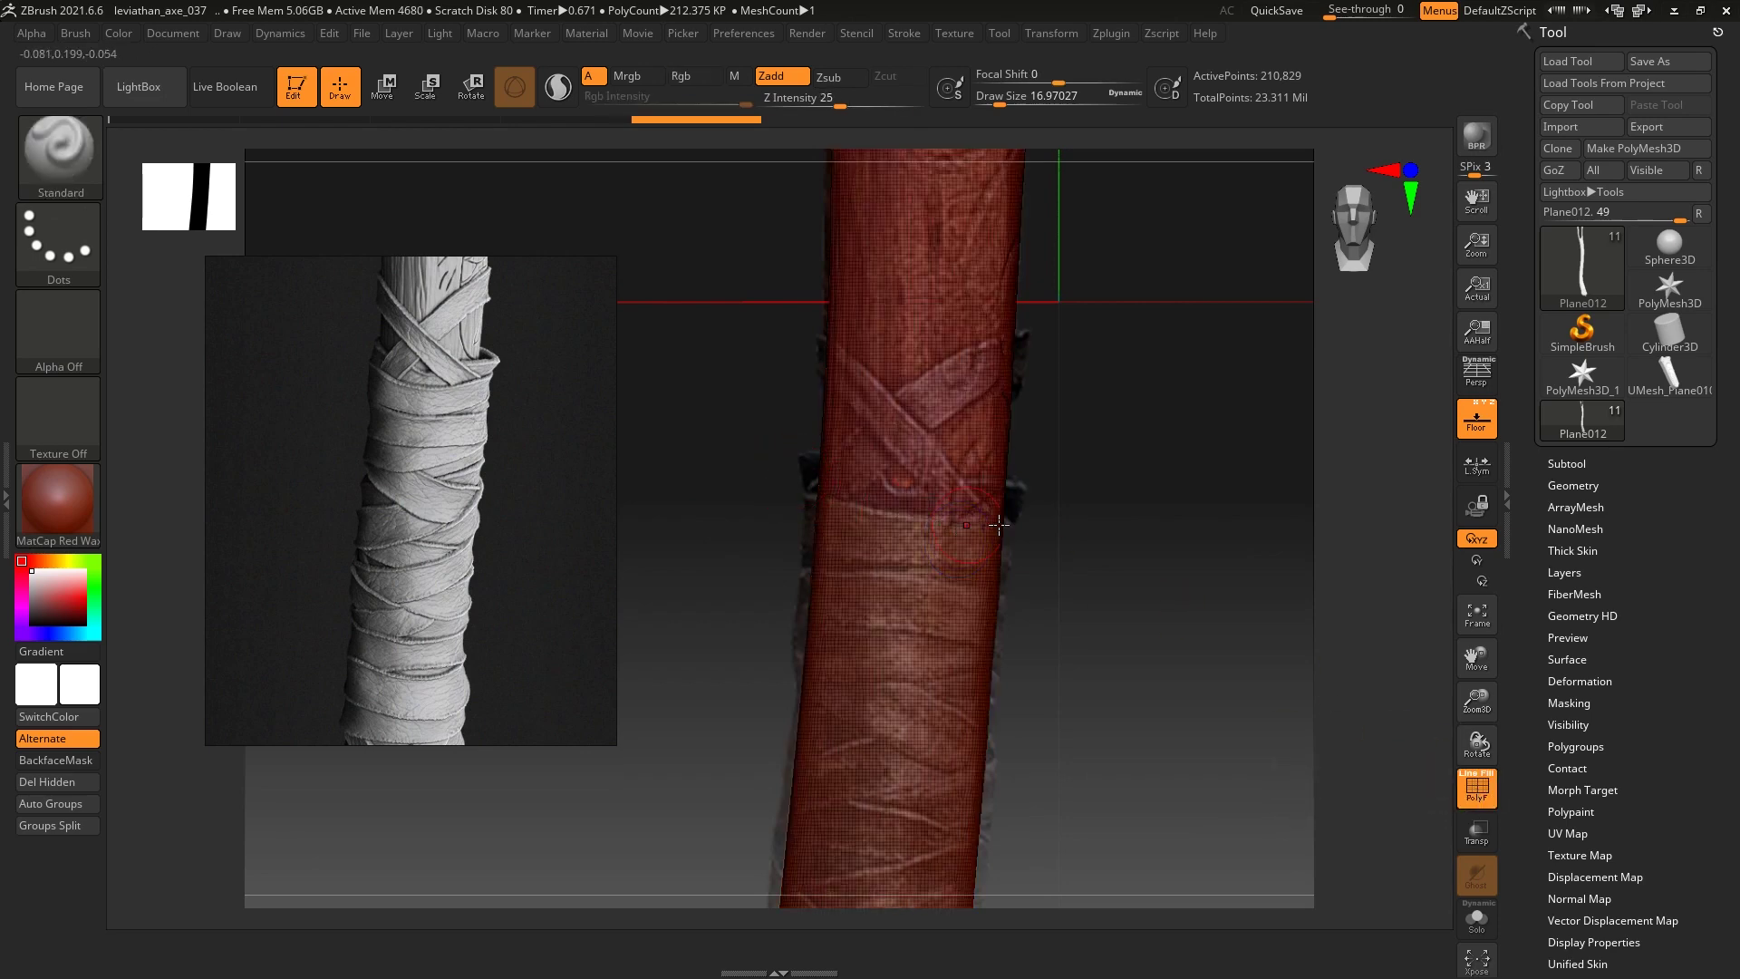
mouse_move(1158, 486)
mouse_down()
mouse_move(1097, 607)
mouse_move(995, 630)
mouse_move(746, 386)
mouse_up()
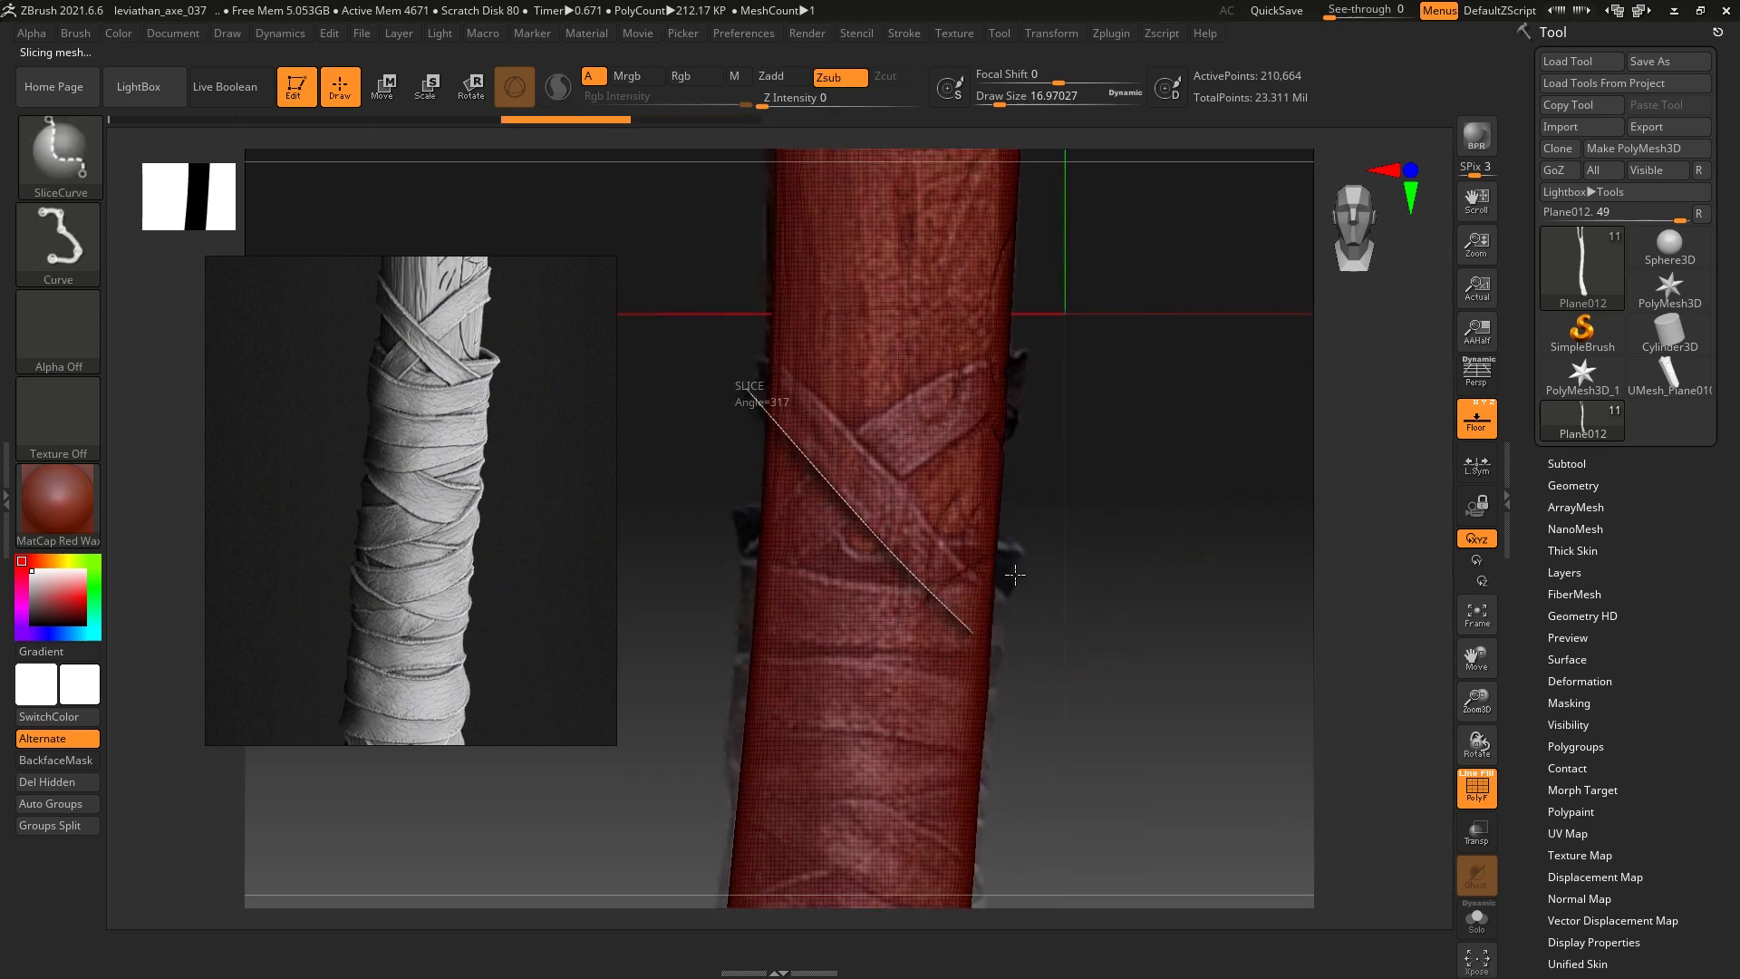
mouse_move(1009, 609)
ctrl+shift+mouse_down()
mouse_move(825, 376)
mouse_move(753, 331)
ctrl+shift+mouse_up()
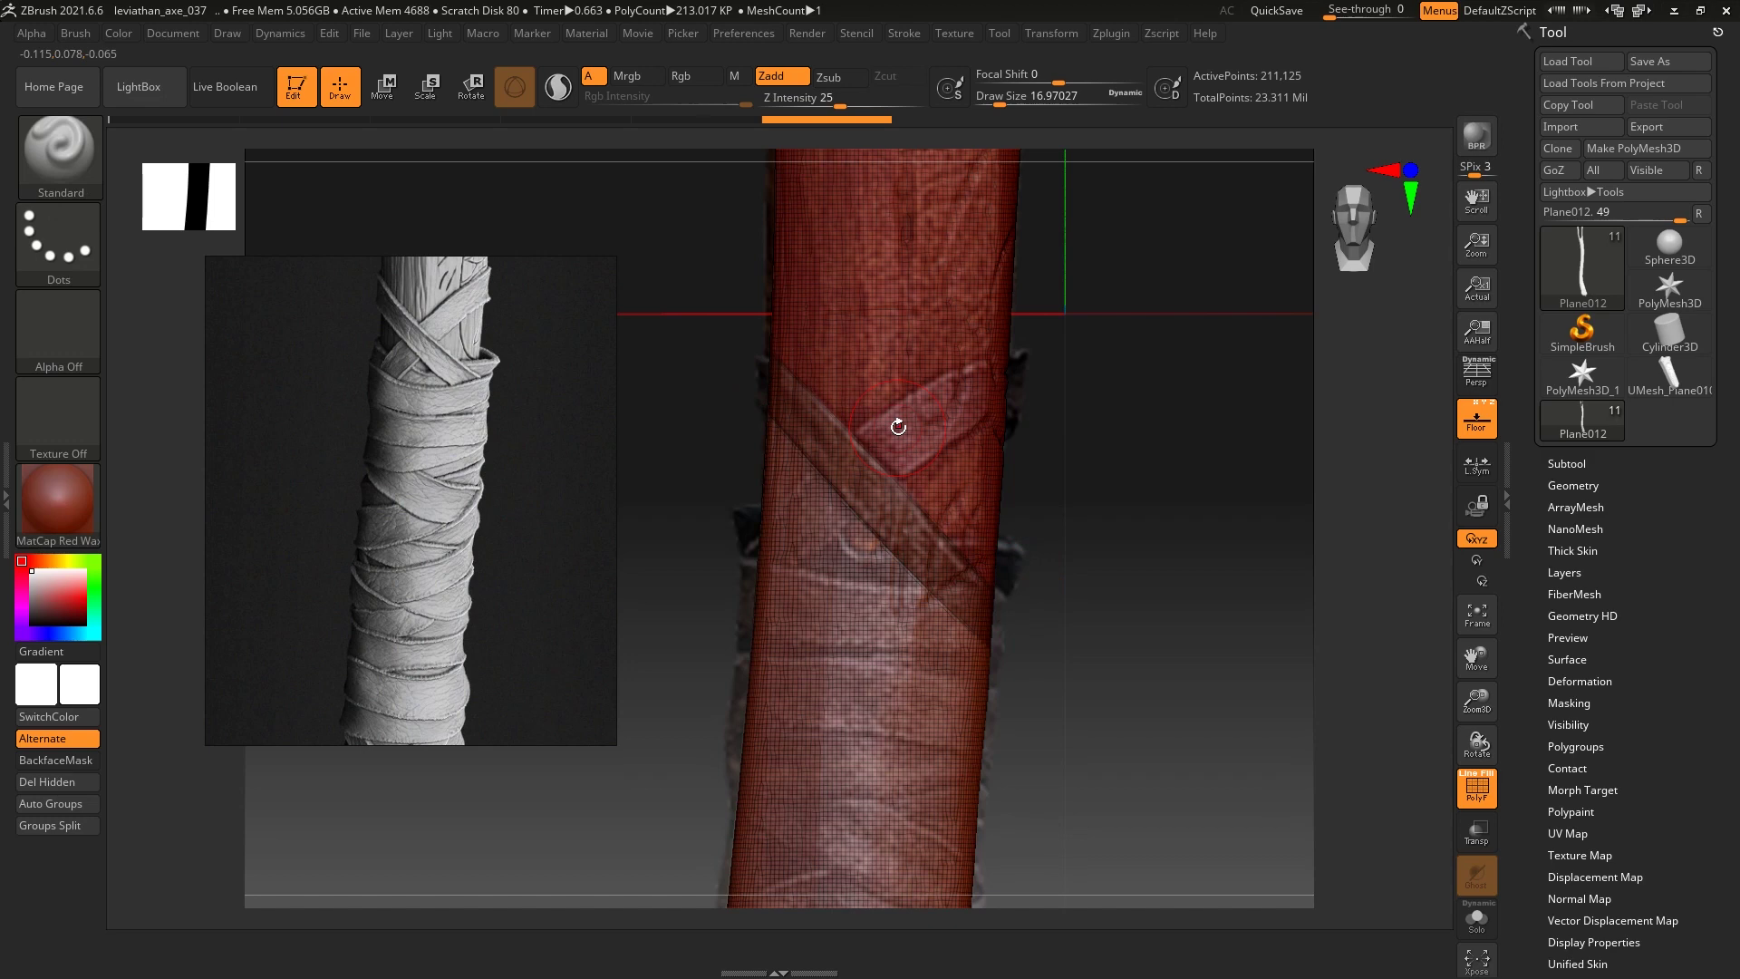
ctrl+shift+drag(1009, 600, 746, 331)
key(shift+f)
key(shift+f)
key(shift+f)
key(shift+f)
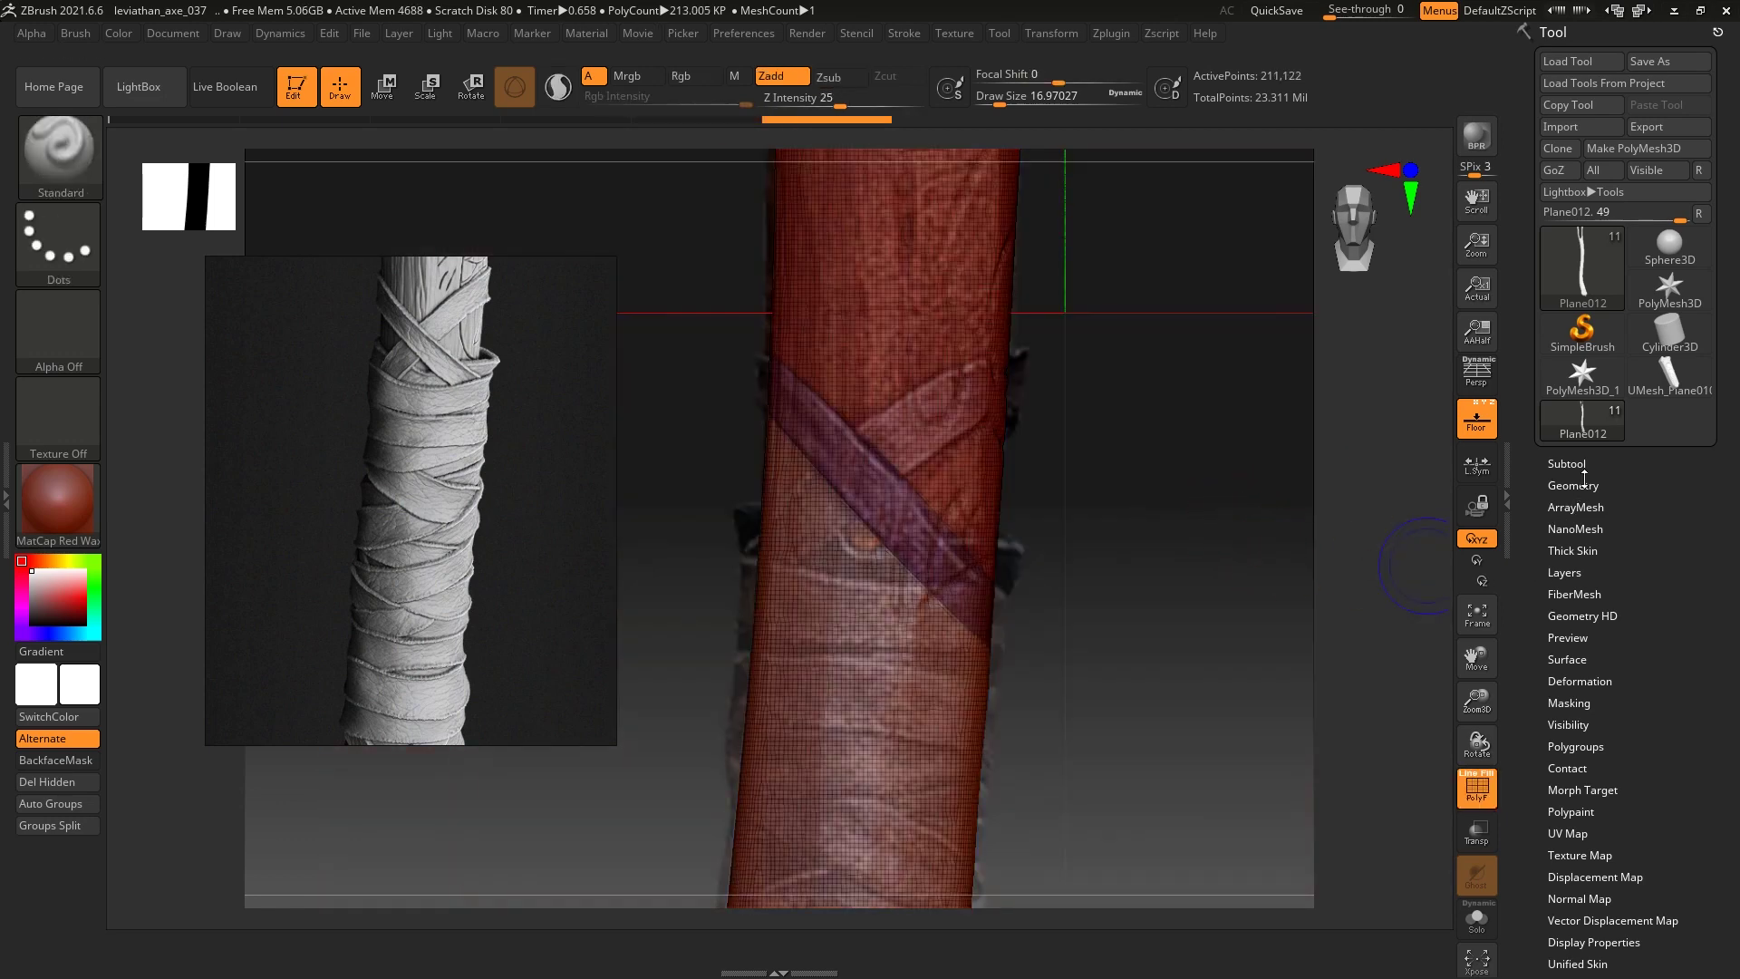
click(380, 102)
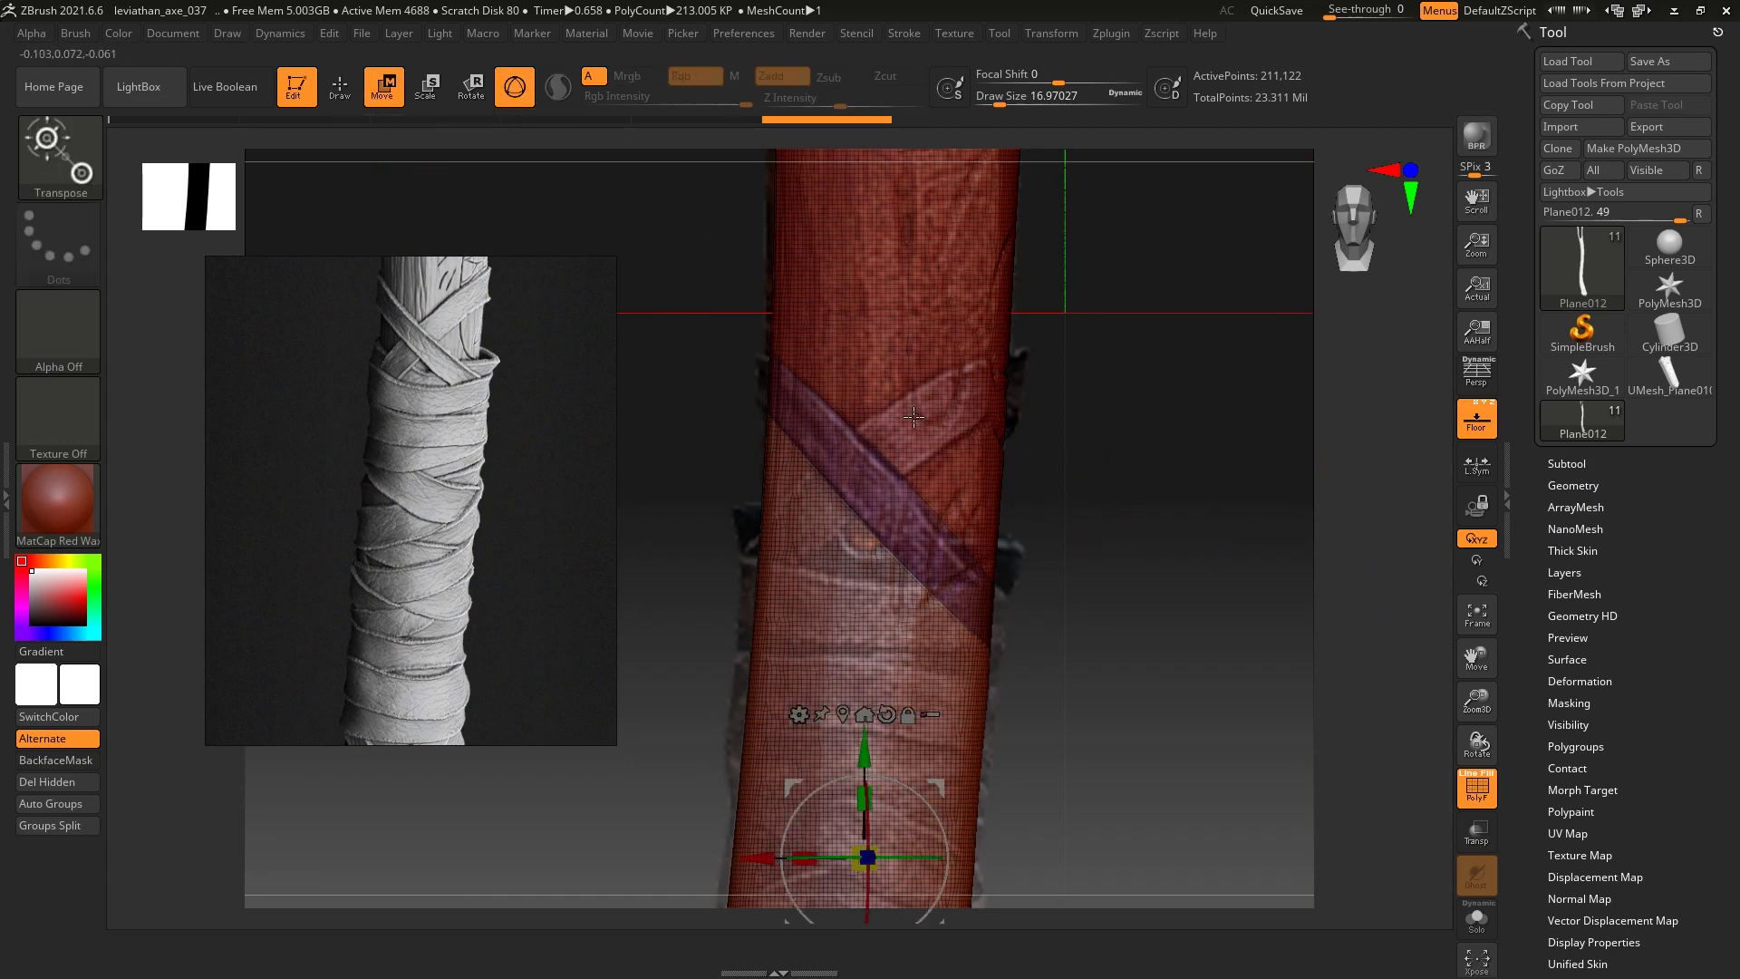
Turn the floor grid off and mask only the diagonal band polygroup
click(1485, 798)
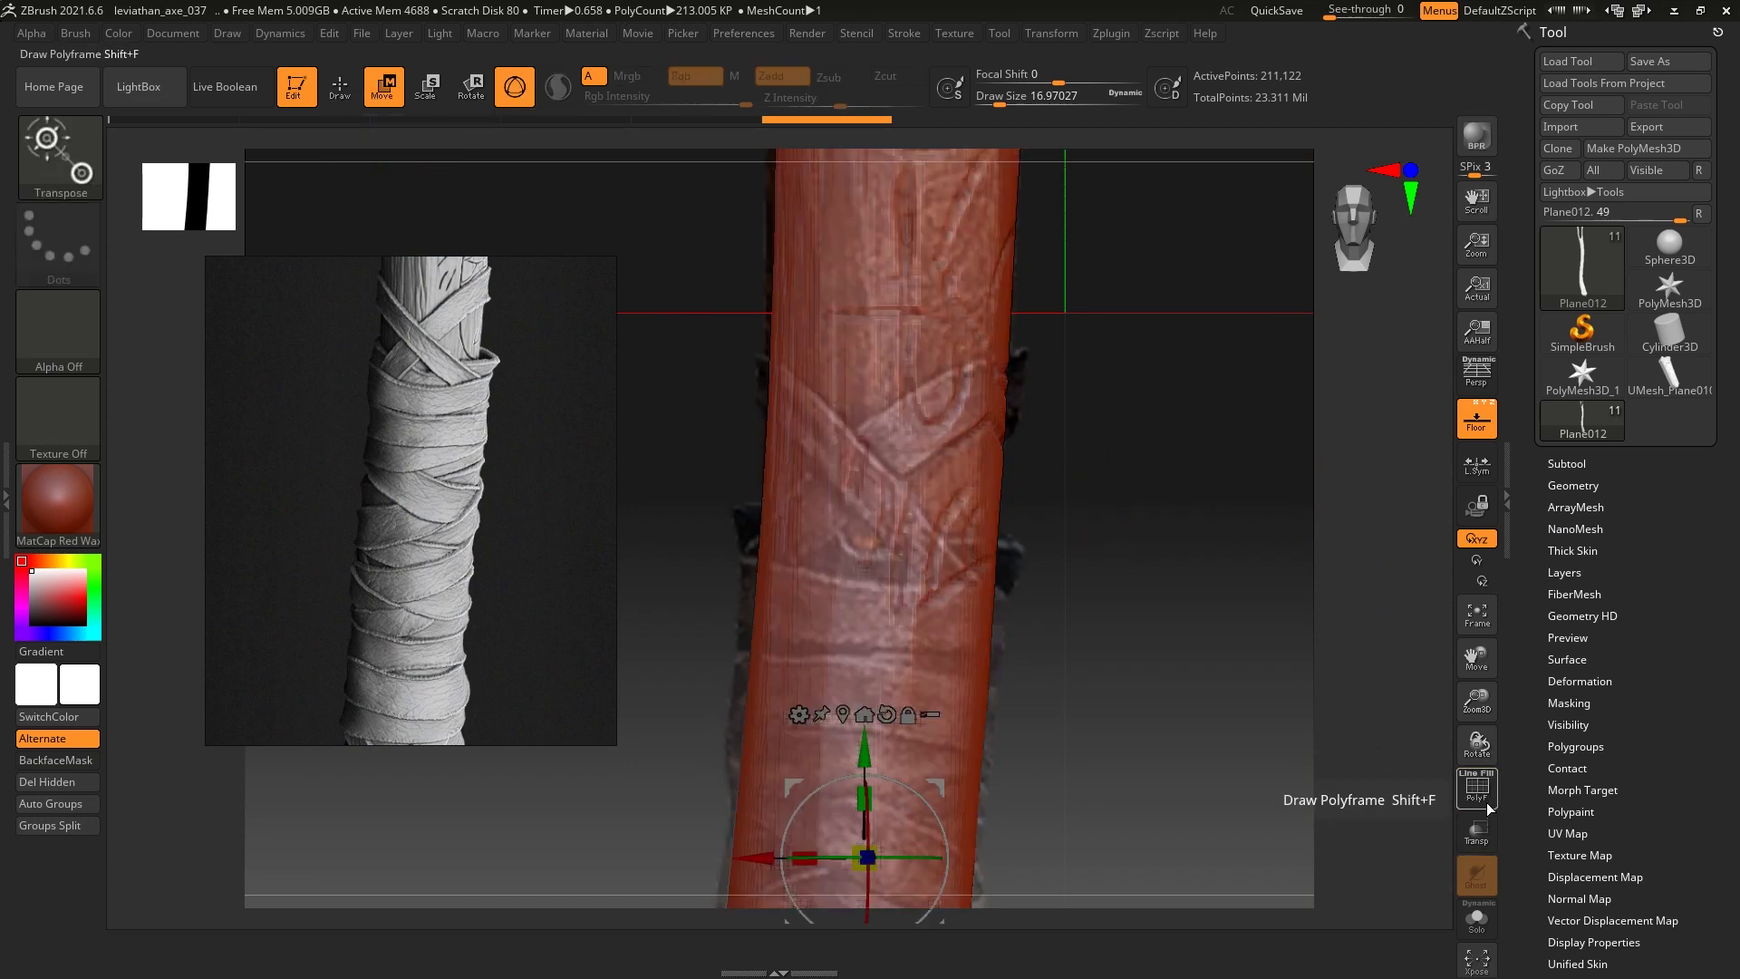
click(1484, 437)
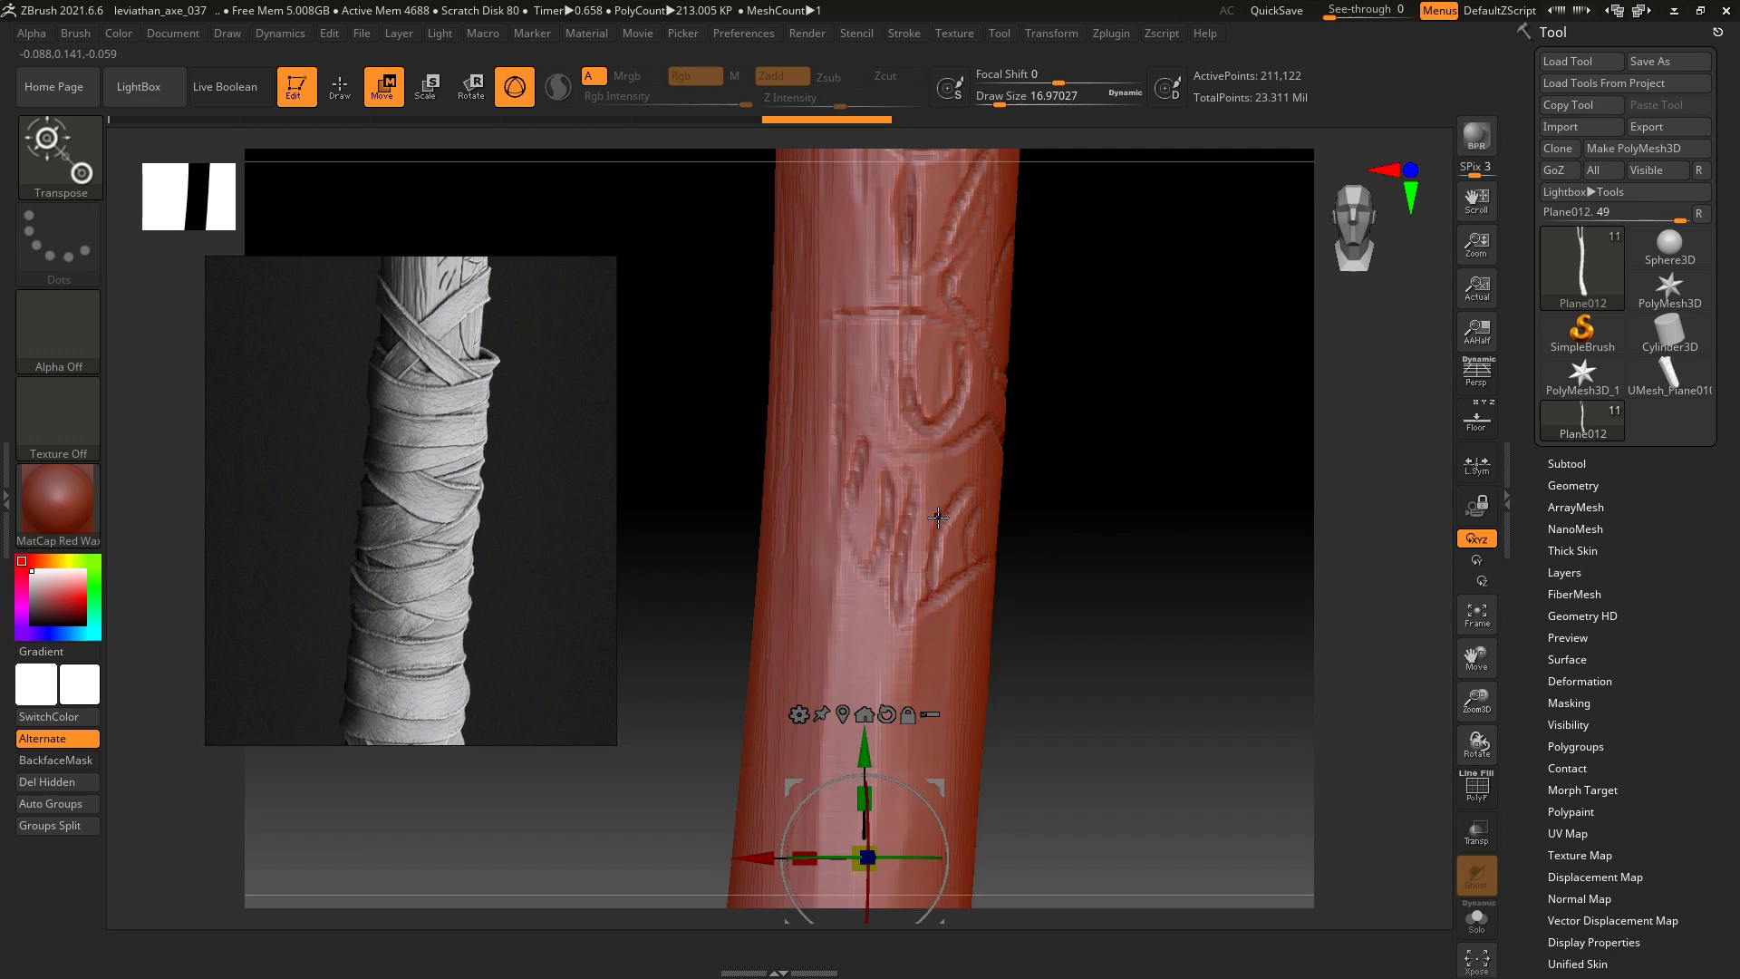
click(1478, 787)
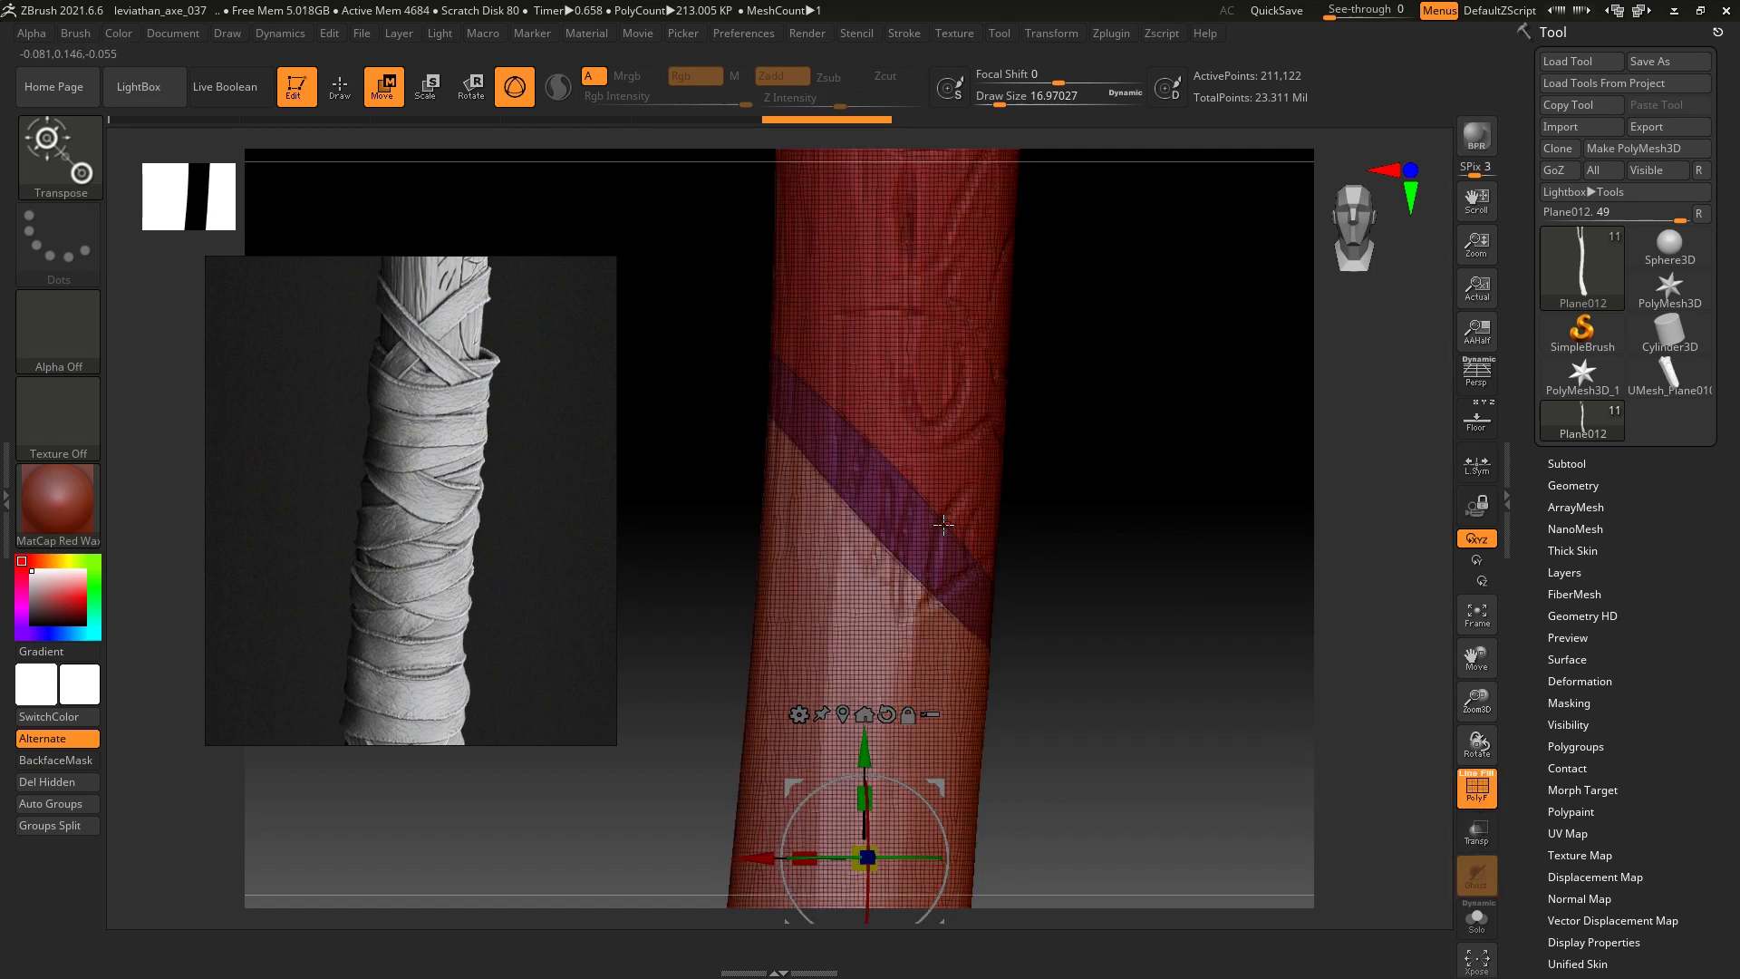
ctrl+click(891, 506)
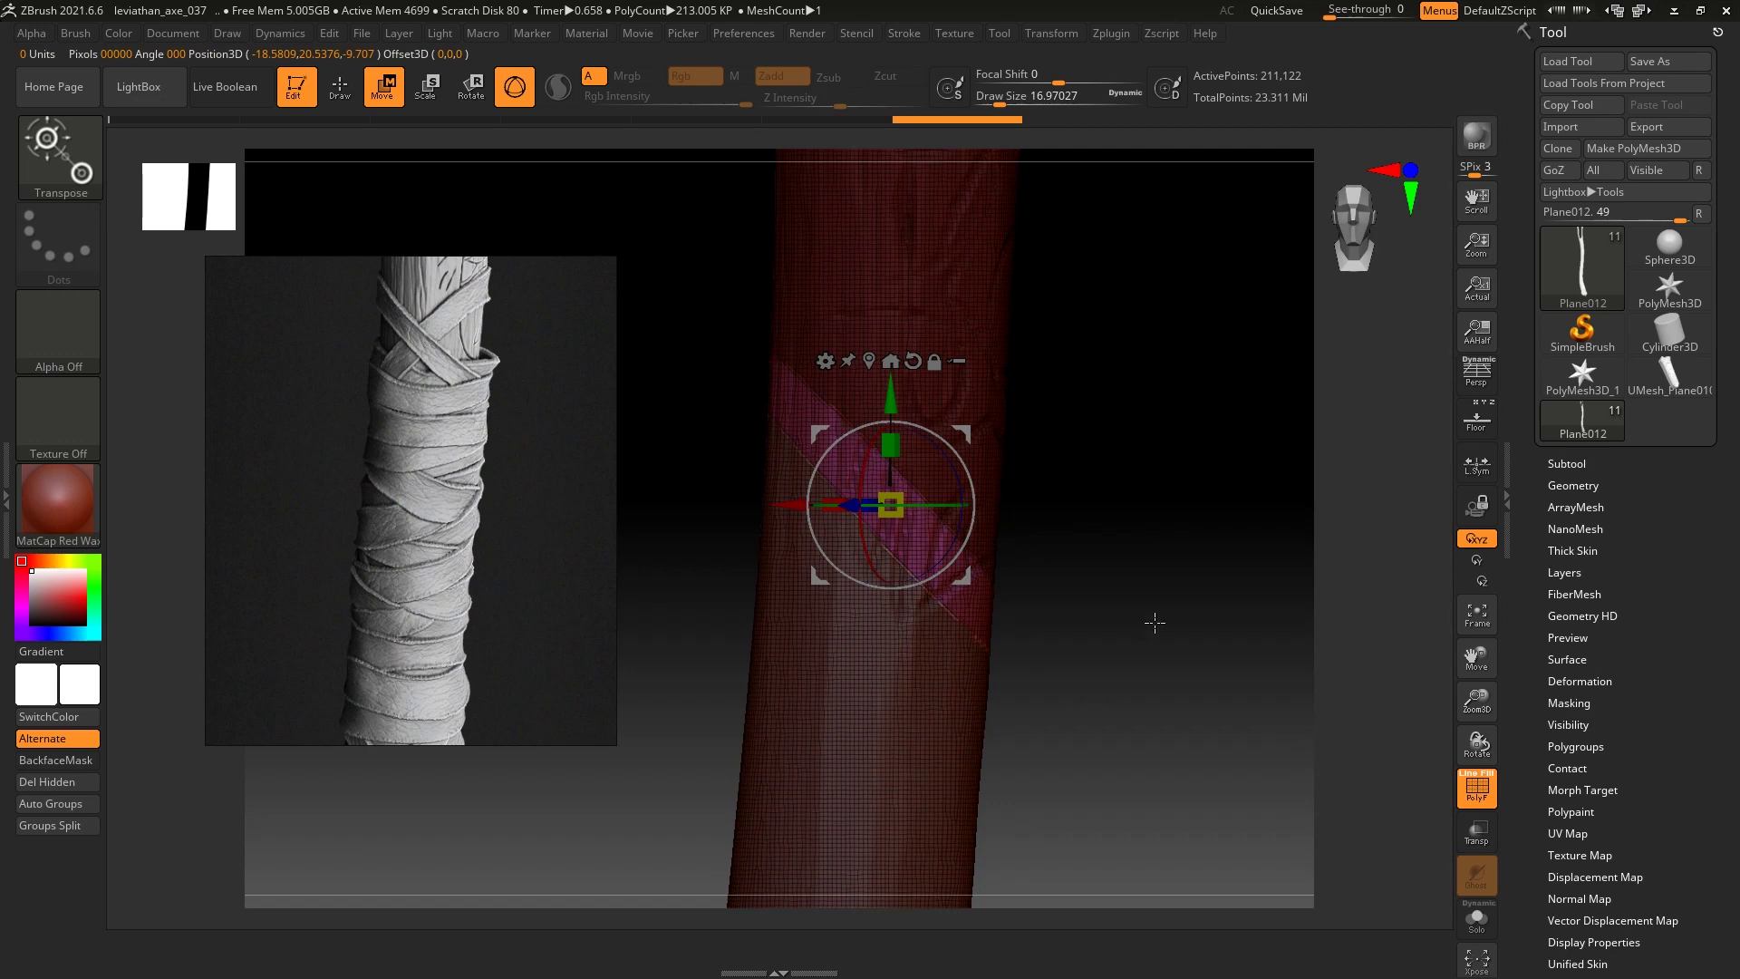
drag(1148, 633, 1178, 587)
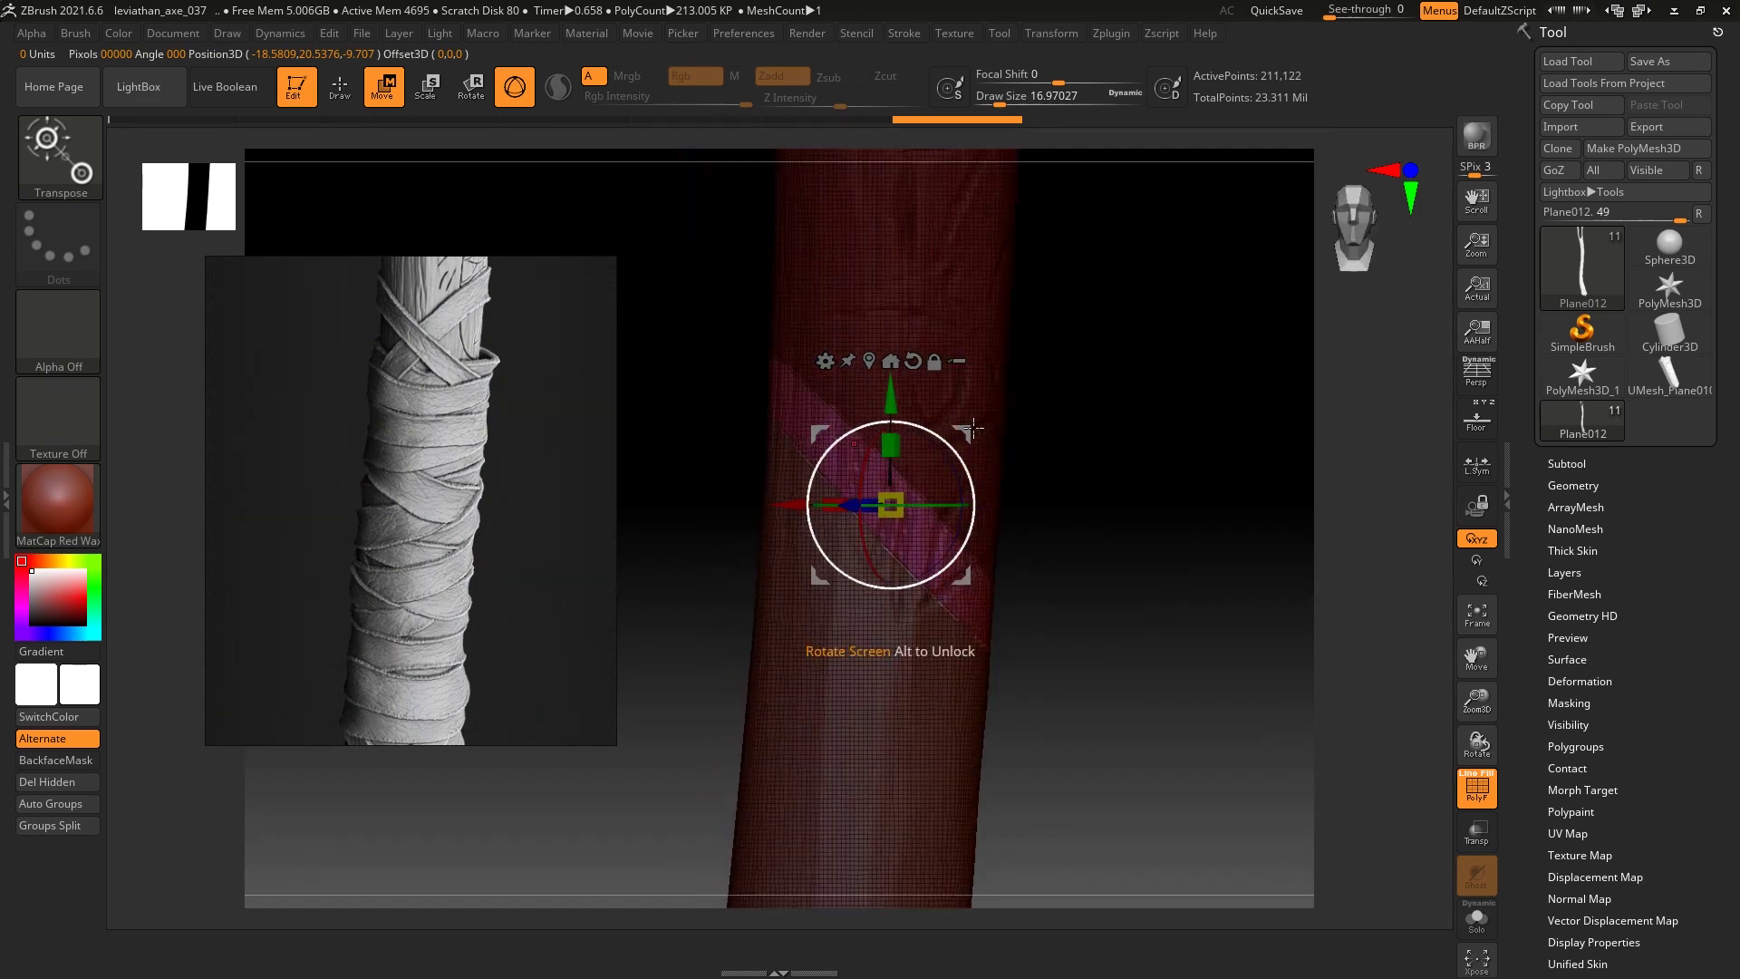
key(shift+f)
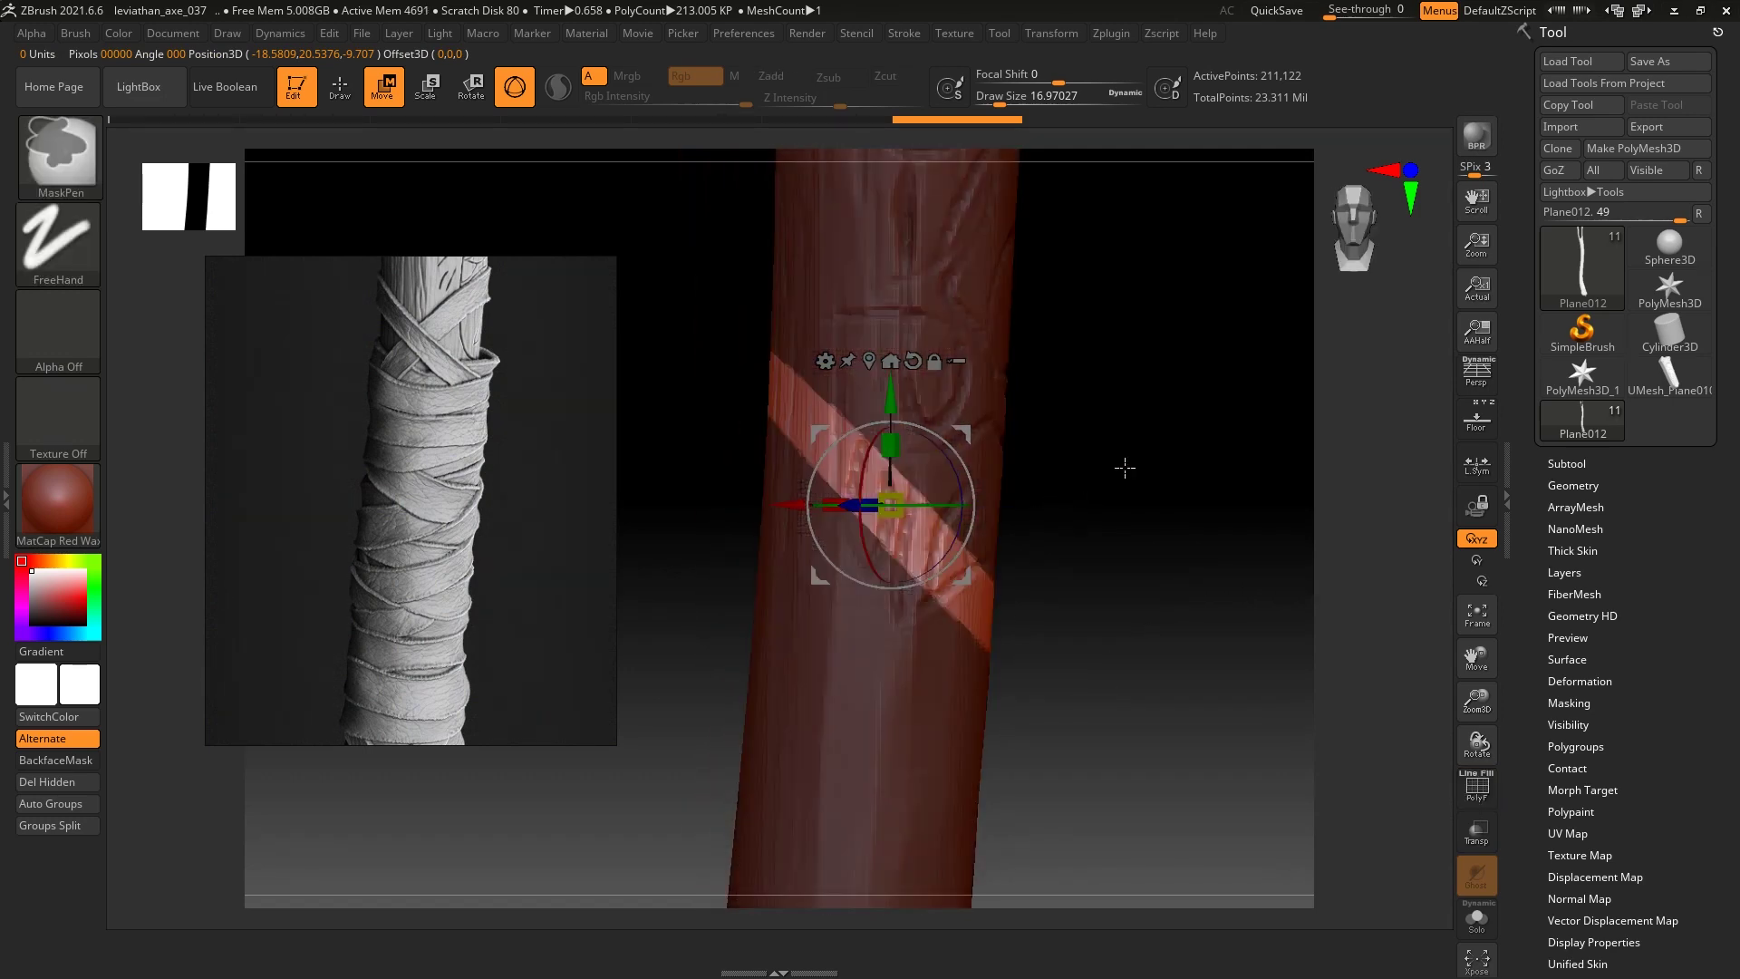
ctrl+click(1204, 442)
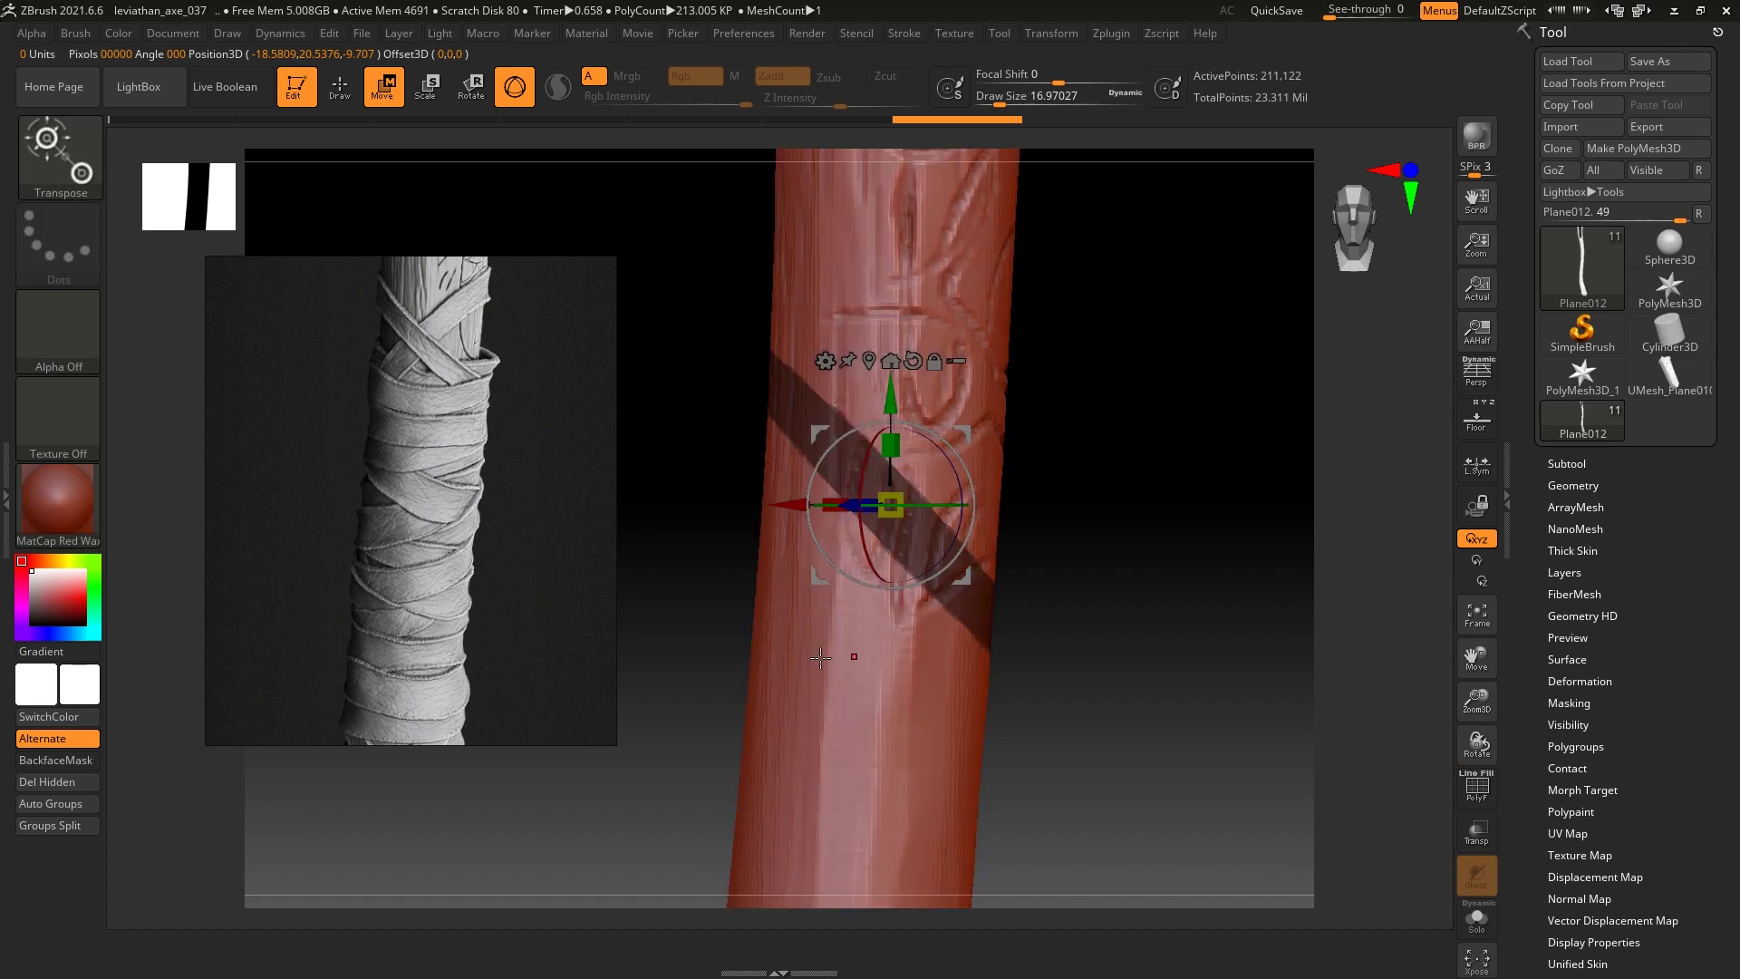
click(1567, 463)
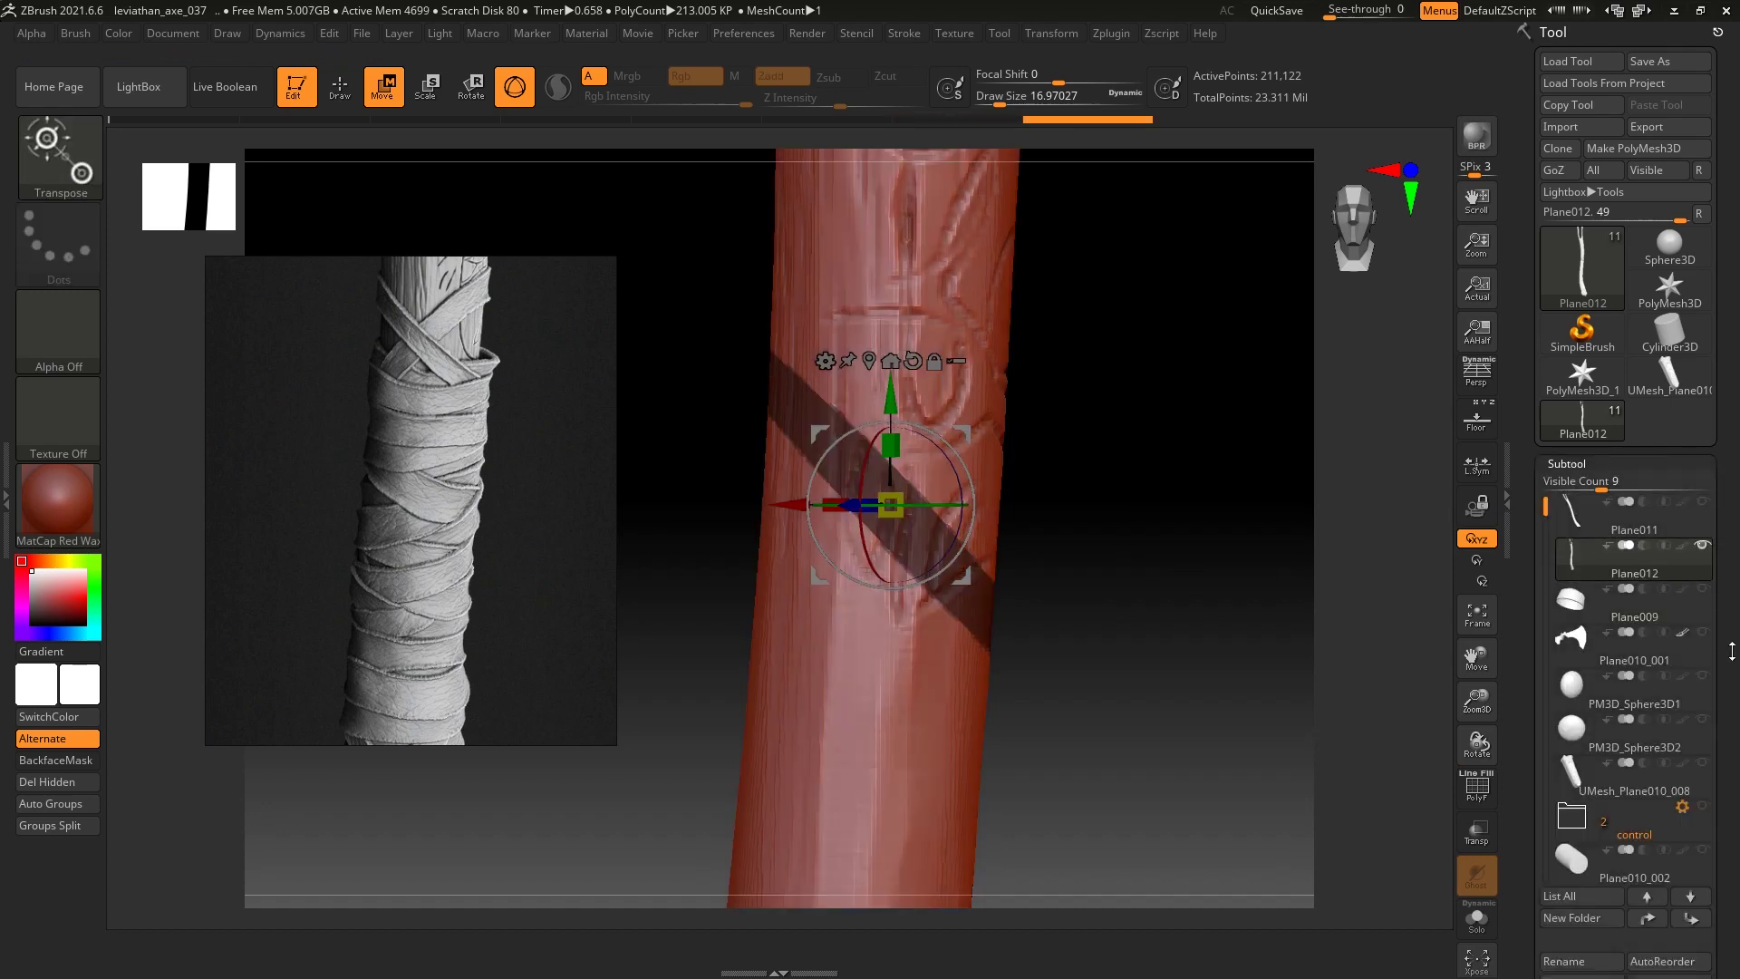
Extract the masked band with Thick 0 and accept it as the Extract1 strap
scroll(1727, 490, down, 5)
click(1582, 876)
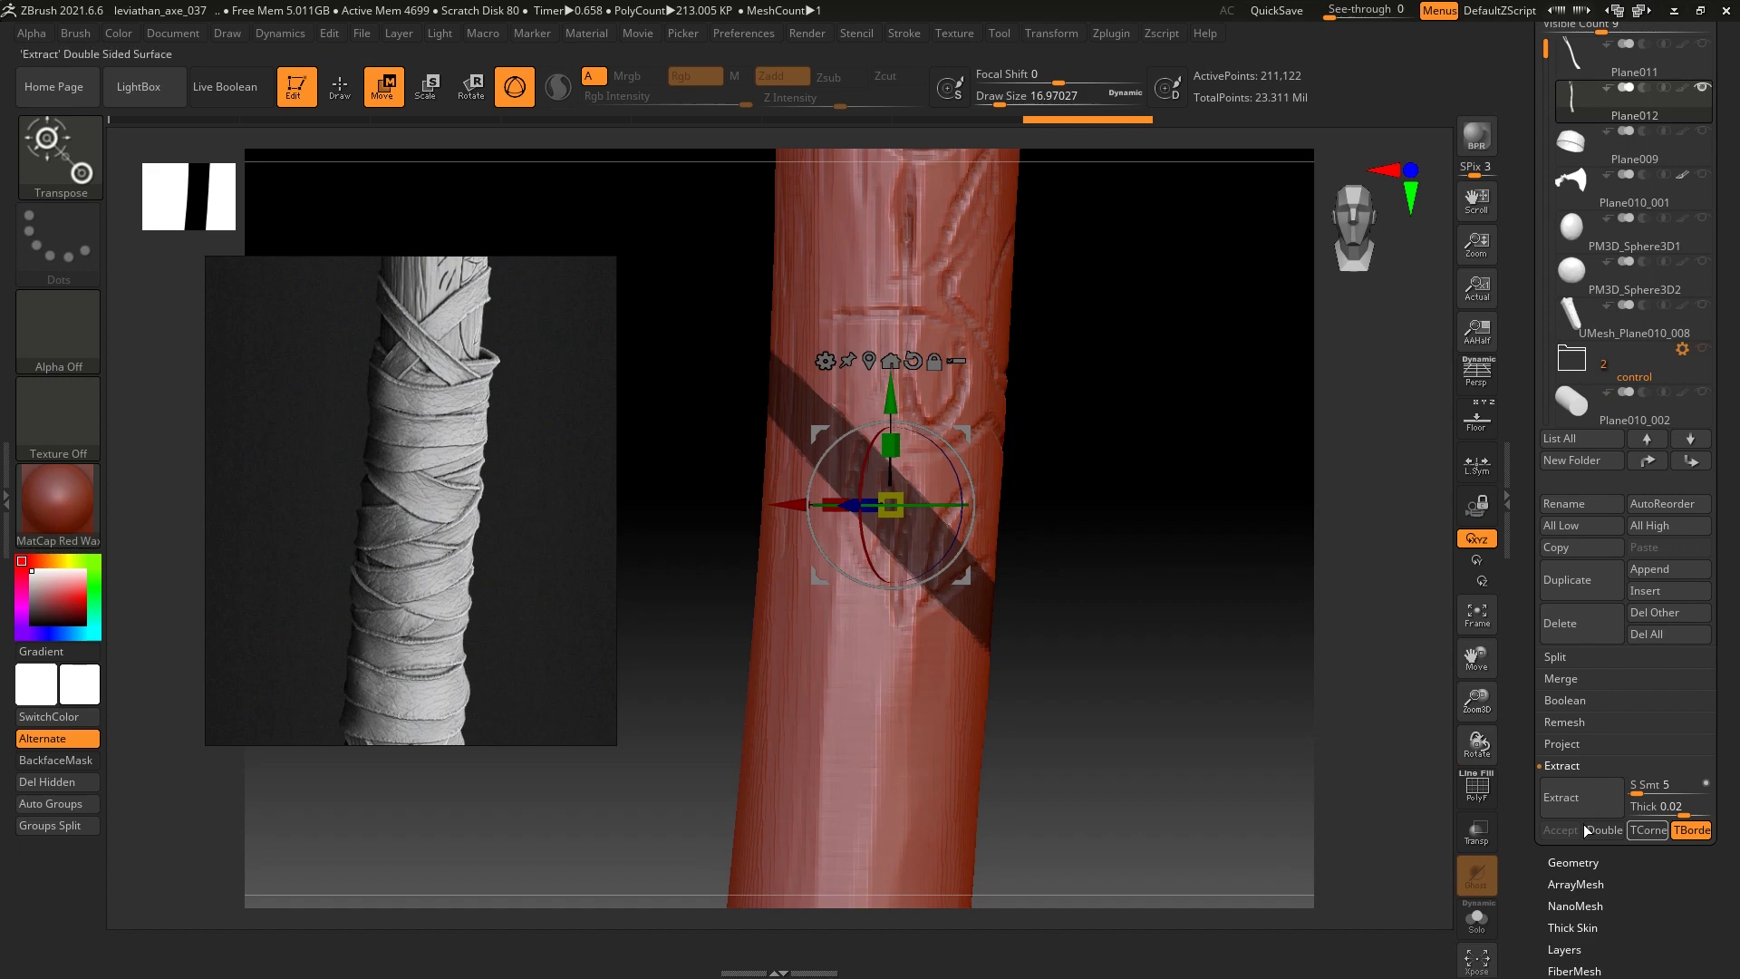
text(01)
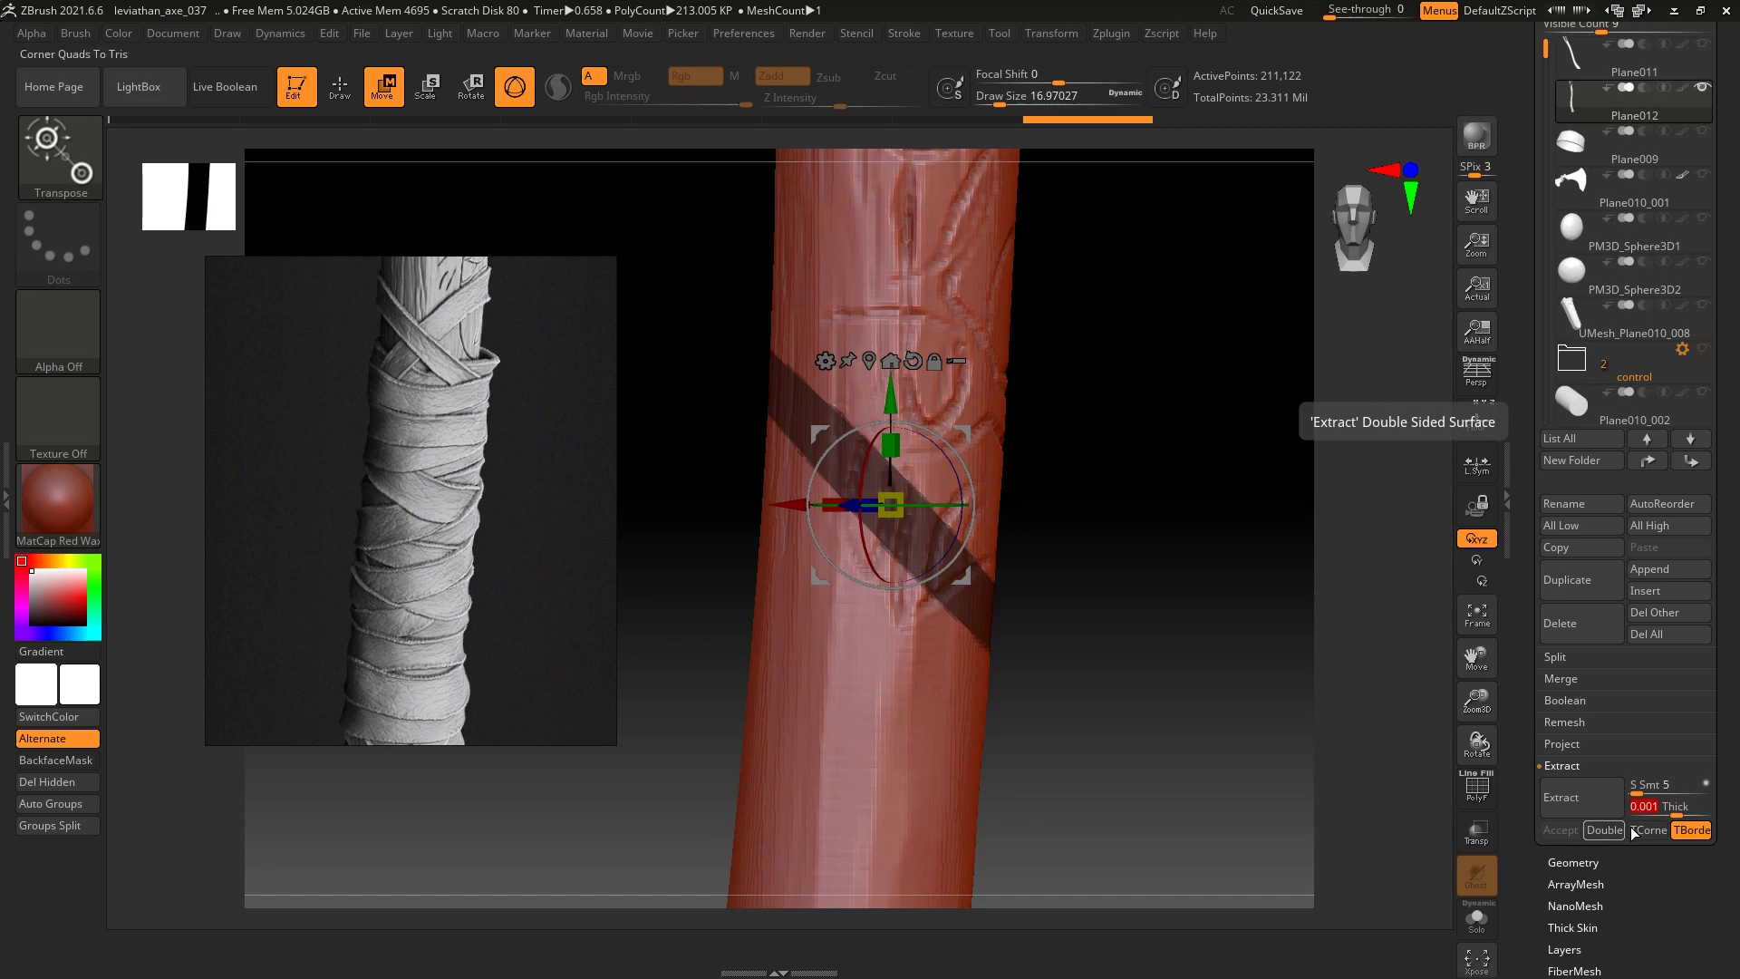
click(1583, 807)
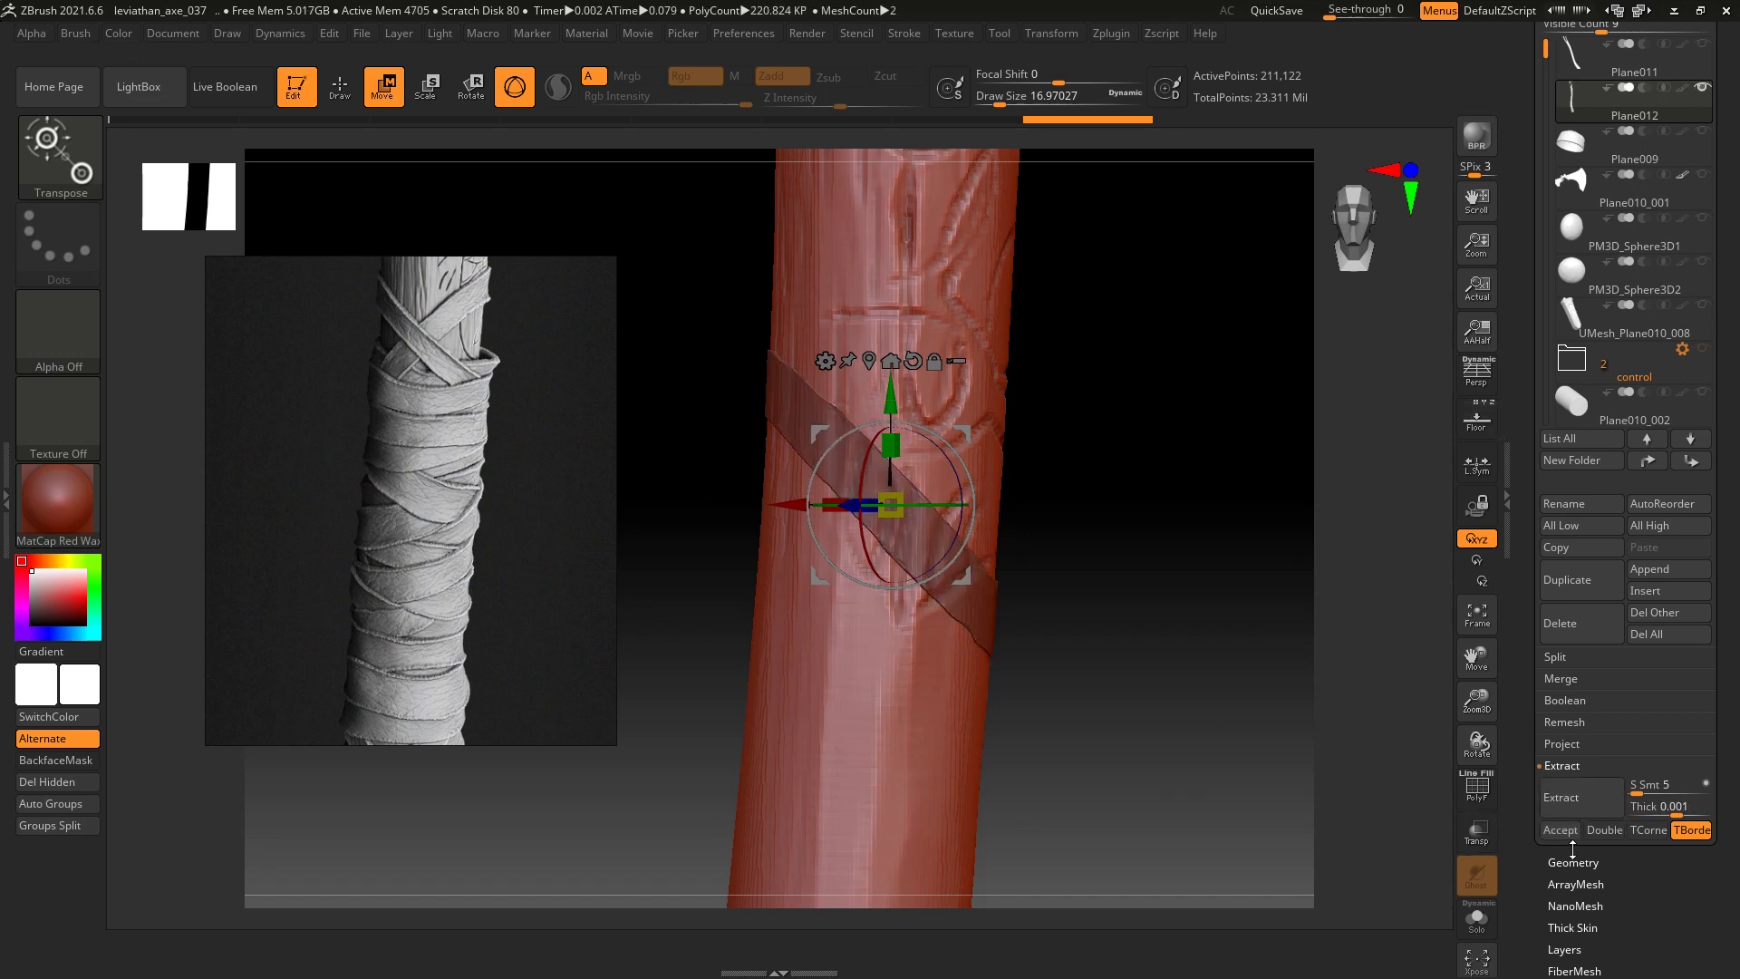
click(1574, 834)
mouse_move(1096, 516)
mouse_down()
mouse_move(1057, 532)
mouse_move(1215, 517)
mouse_move(1157, 509)
mouse_up()
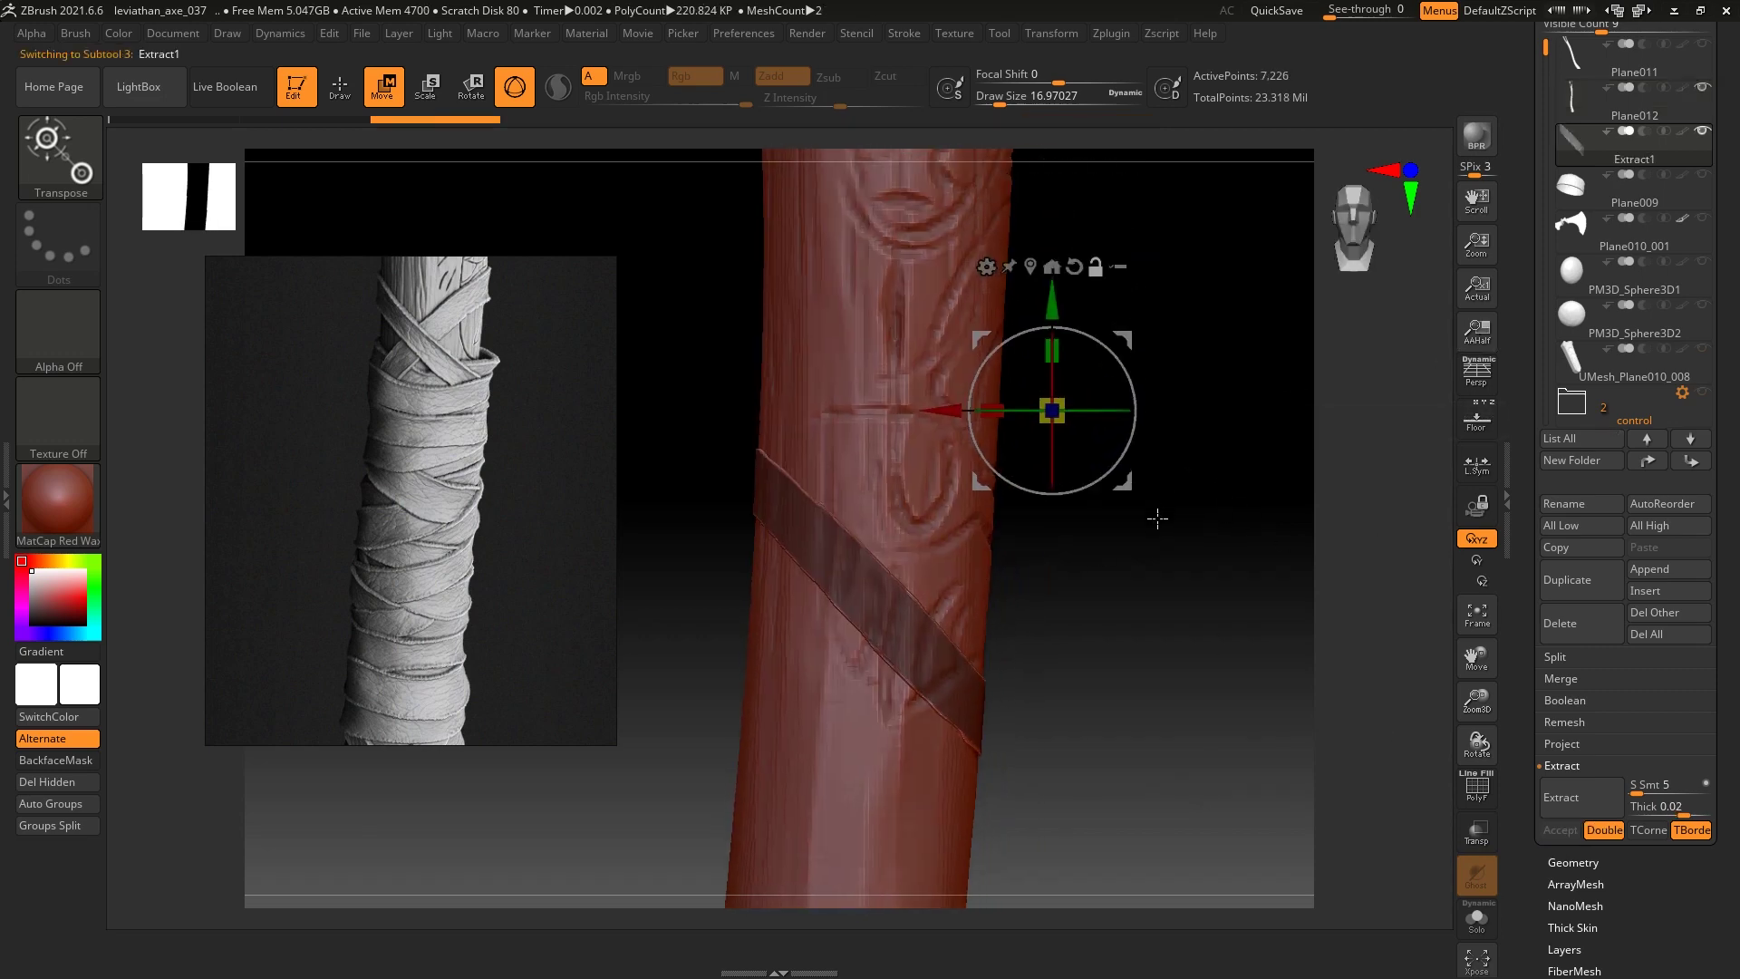
Clear the handle mask and delete the old Extract1 strap subtool
key(ctrl)
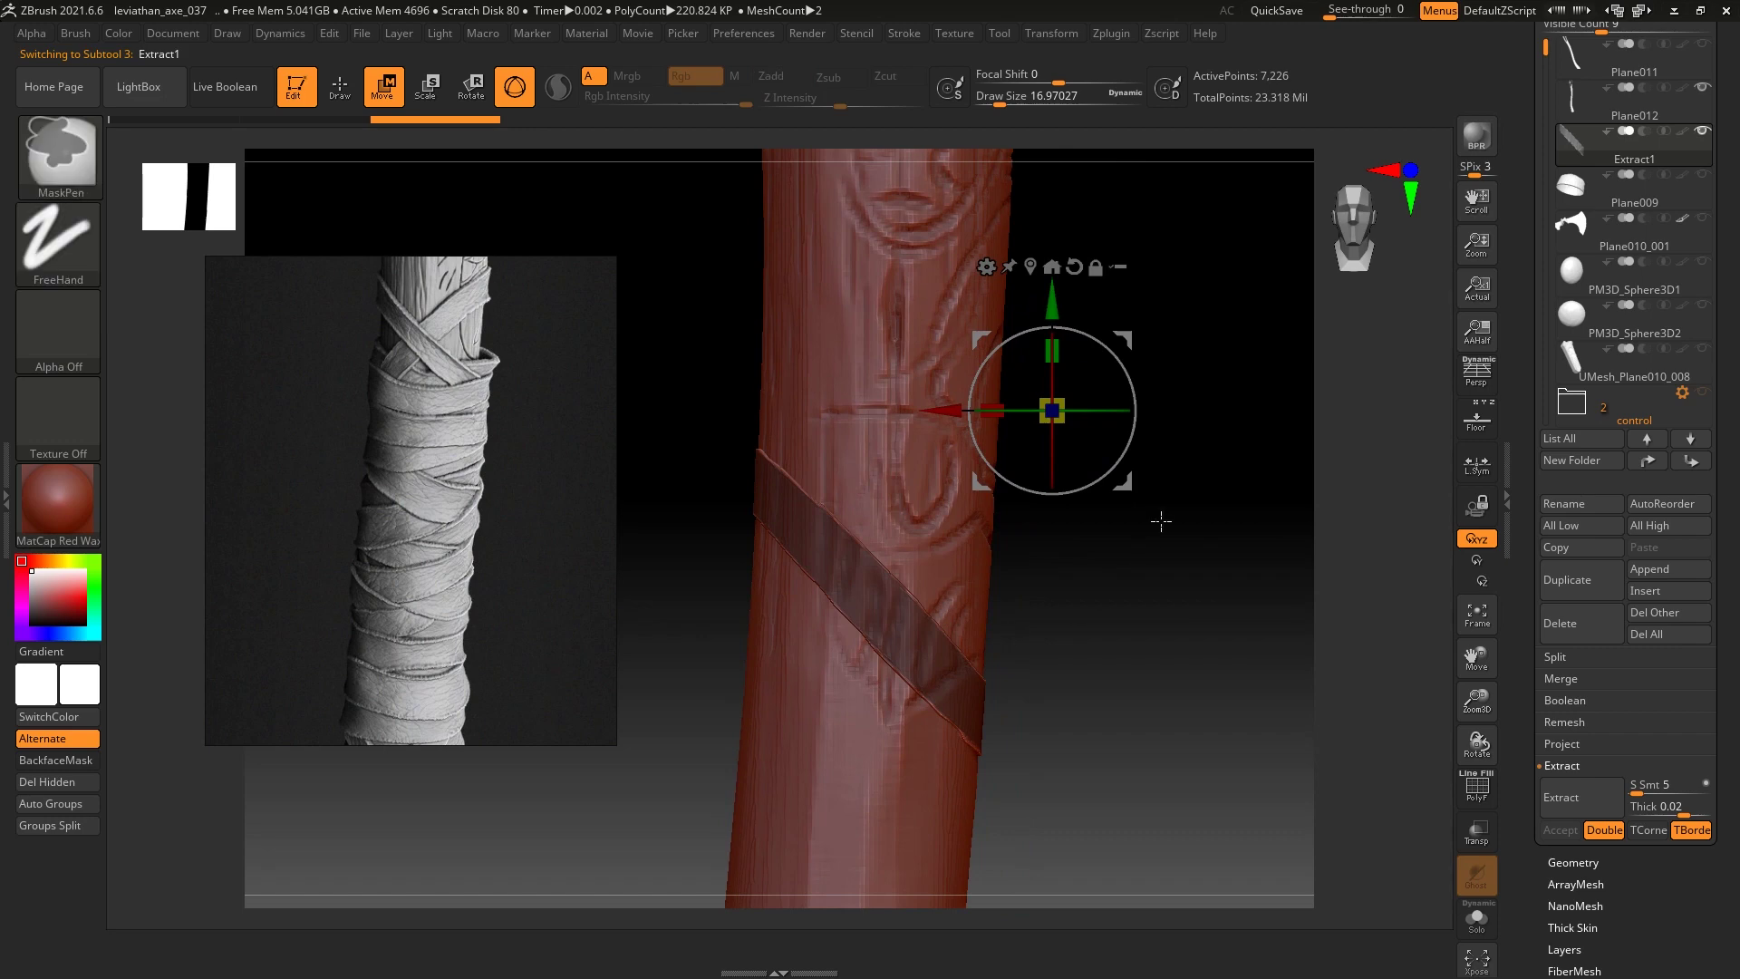
ctrl+drag(1151, 550, 1169, 562)
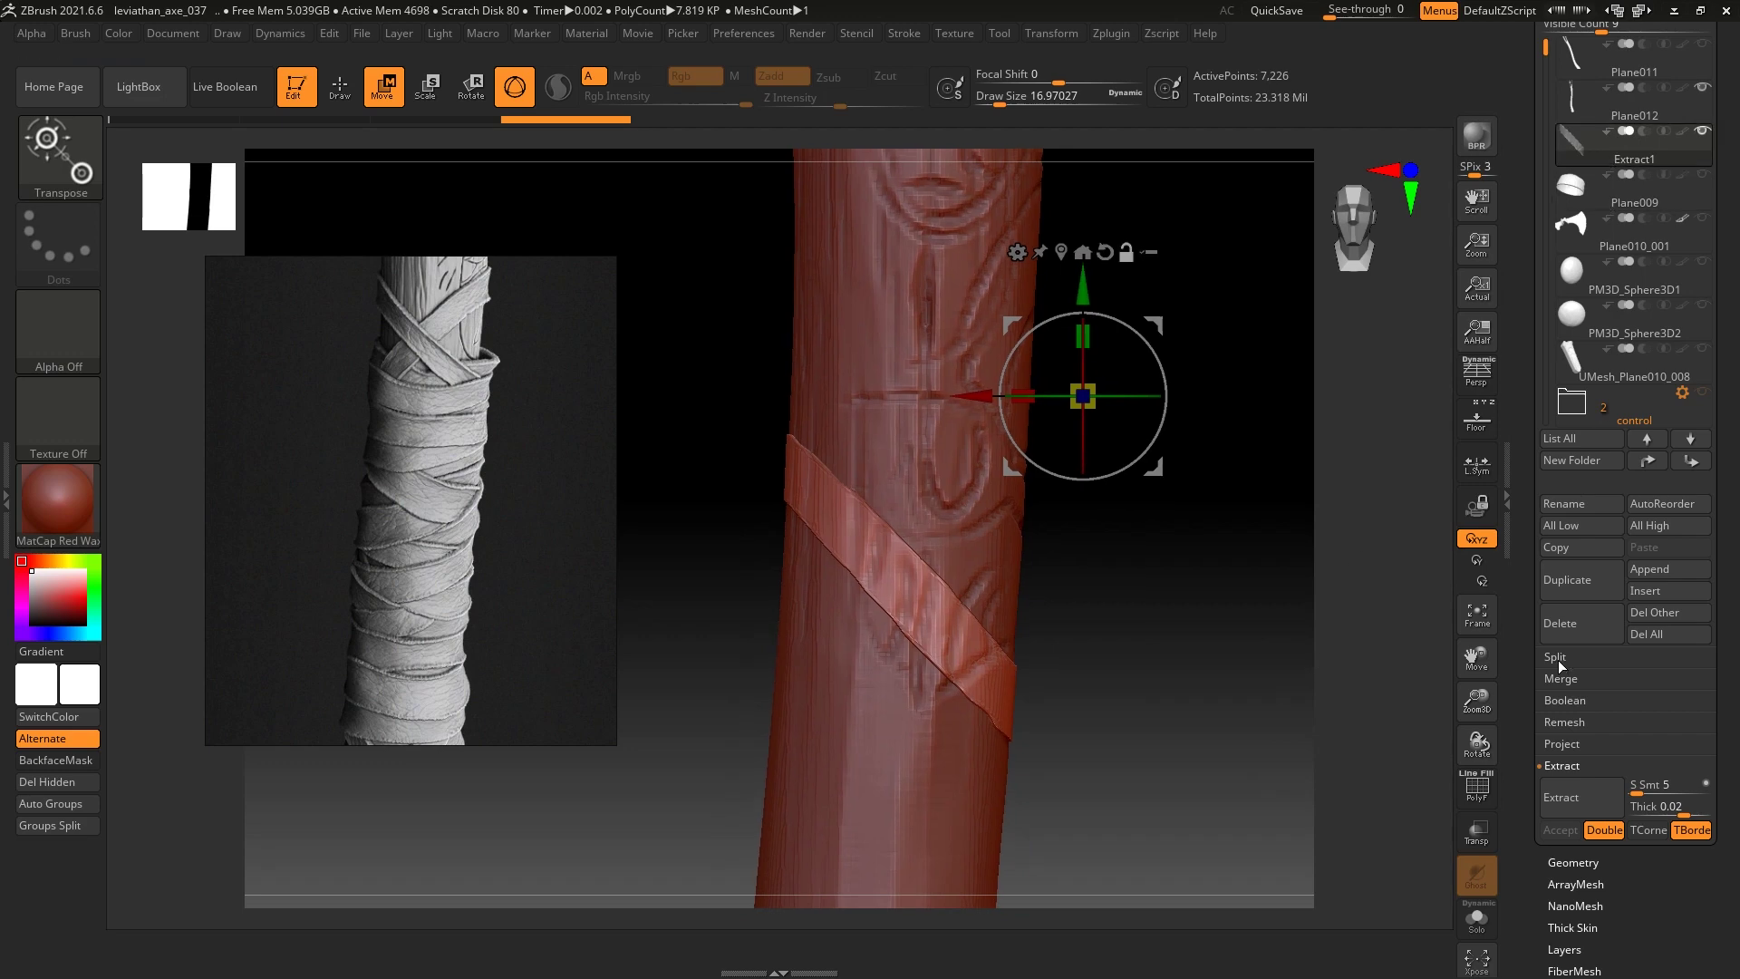
click(1640, 141)
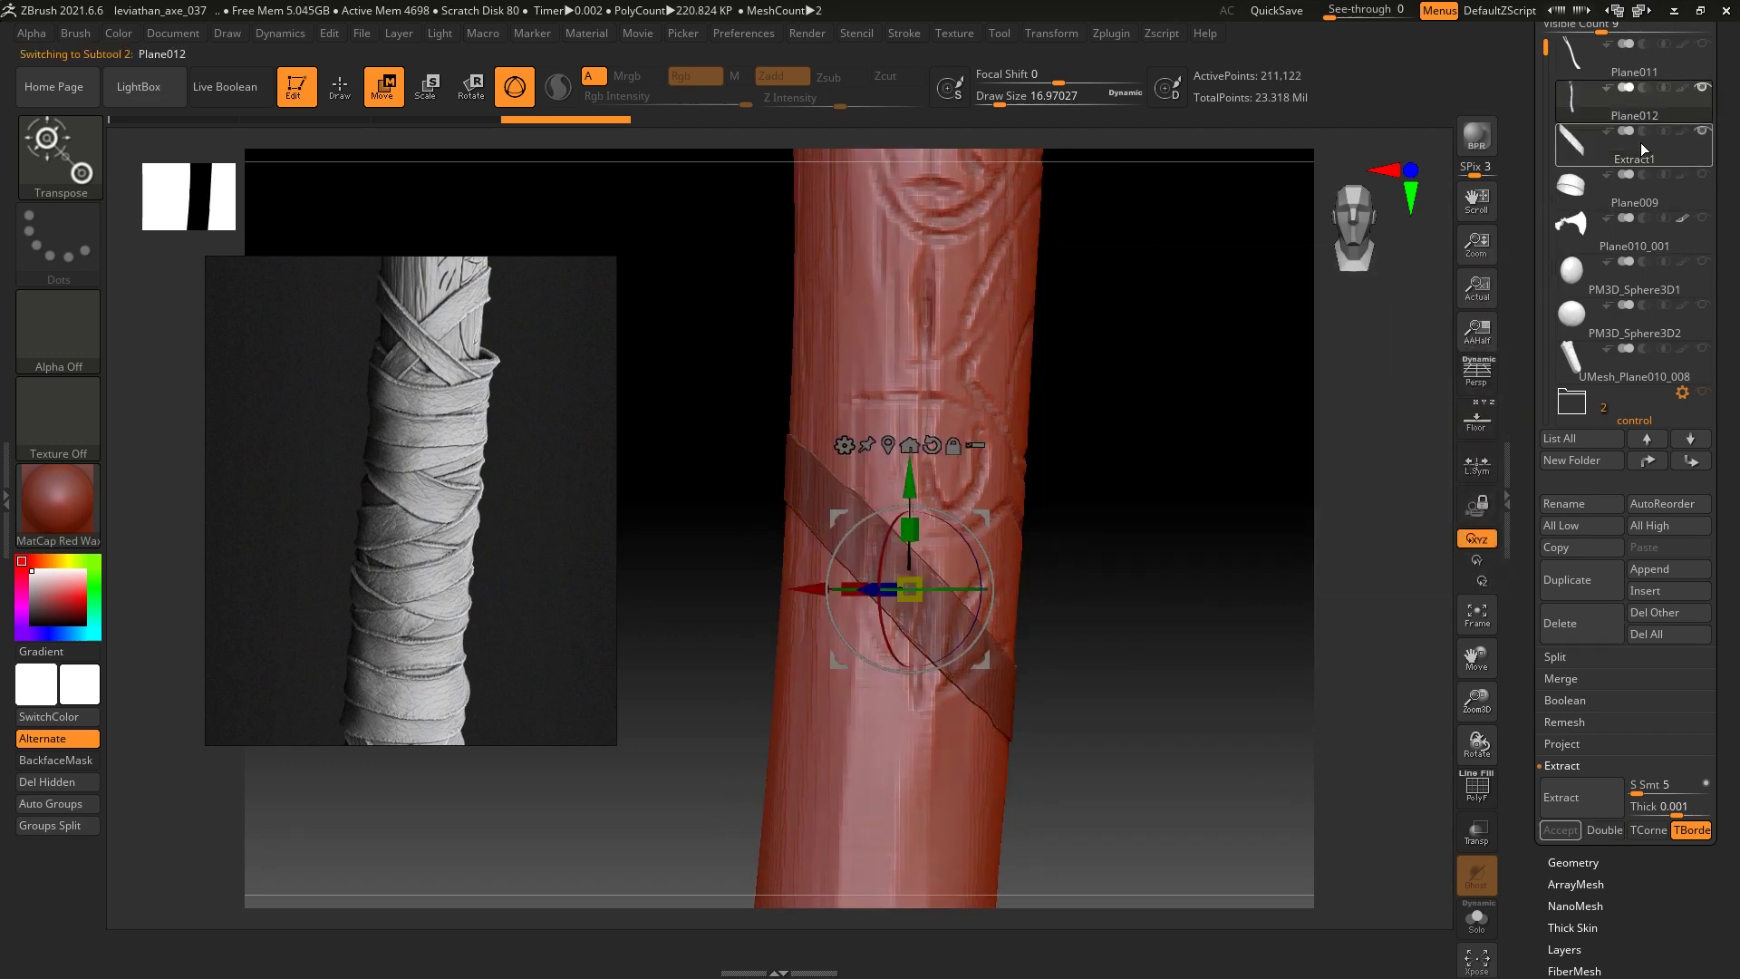
click(1584, 639)
click(1532, 686)
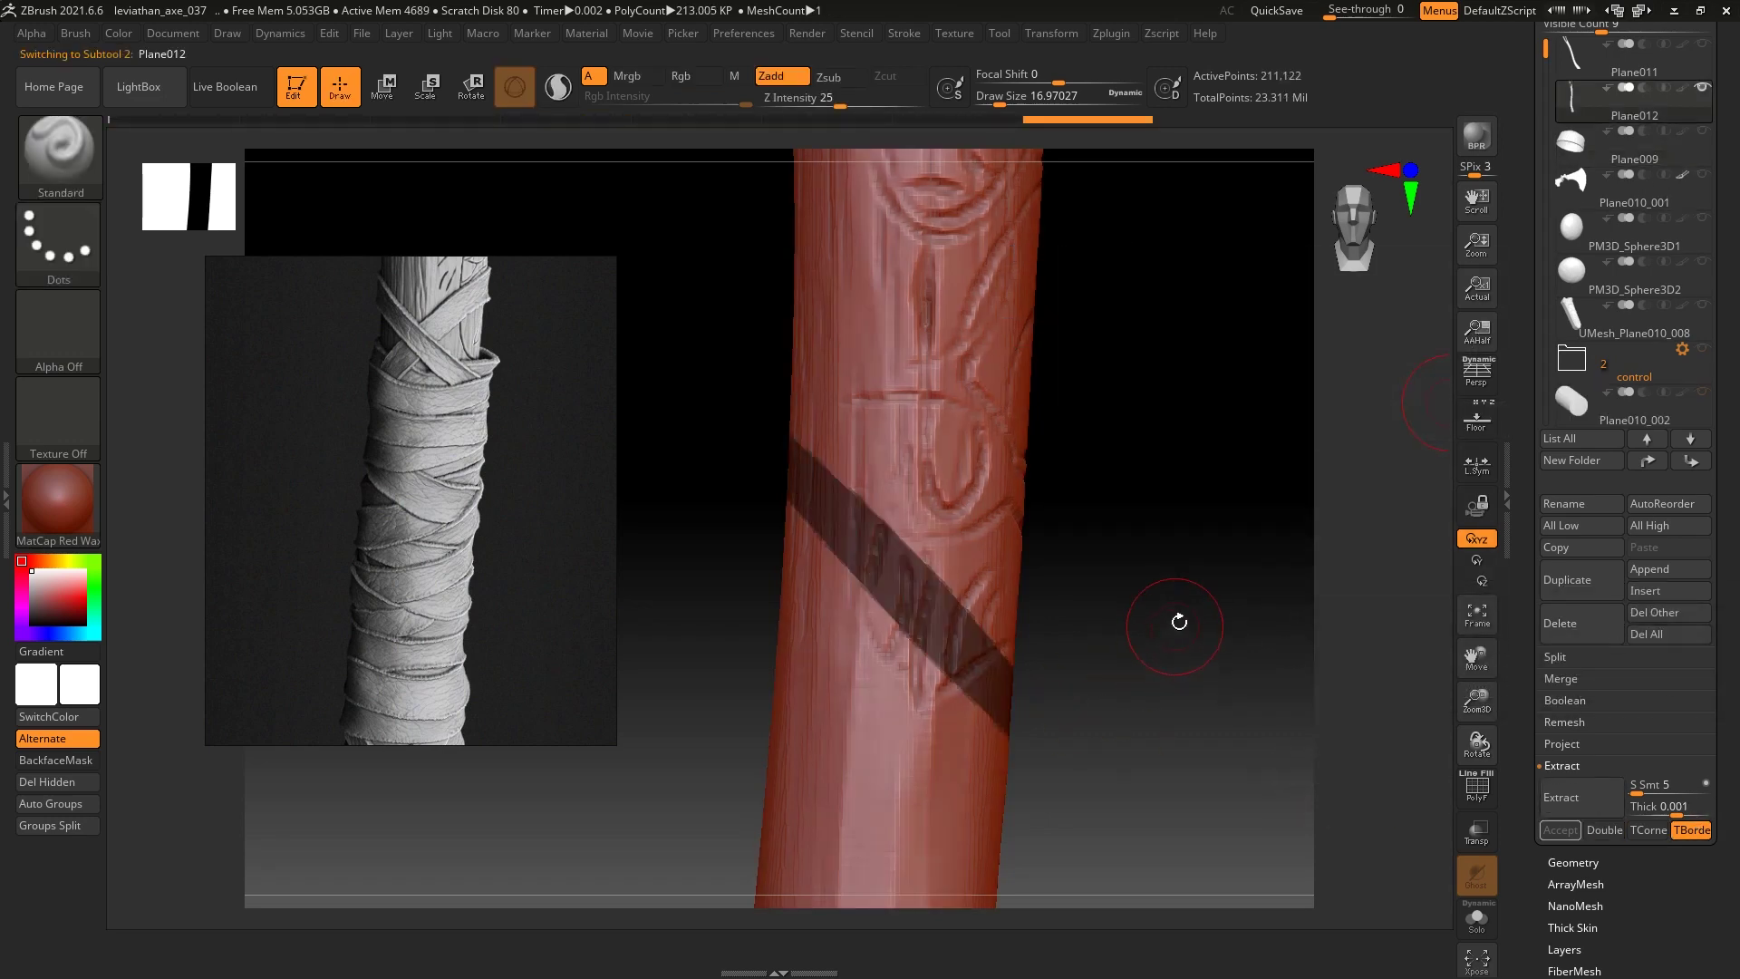
Extract the masked diagonal strap band at thickness 0.0005 and accept it as Extract4
click(1697, 806)
text(0.0005)
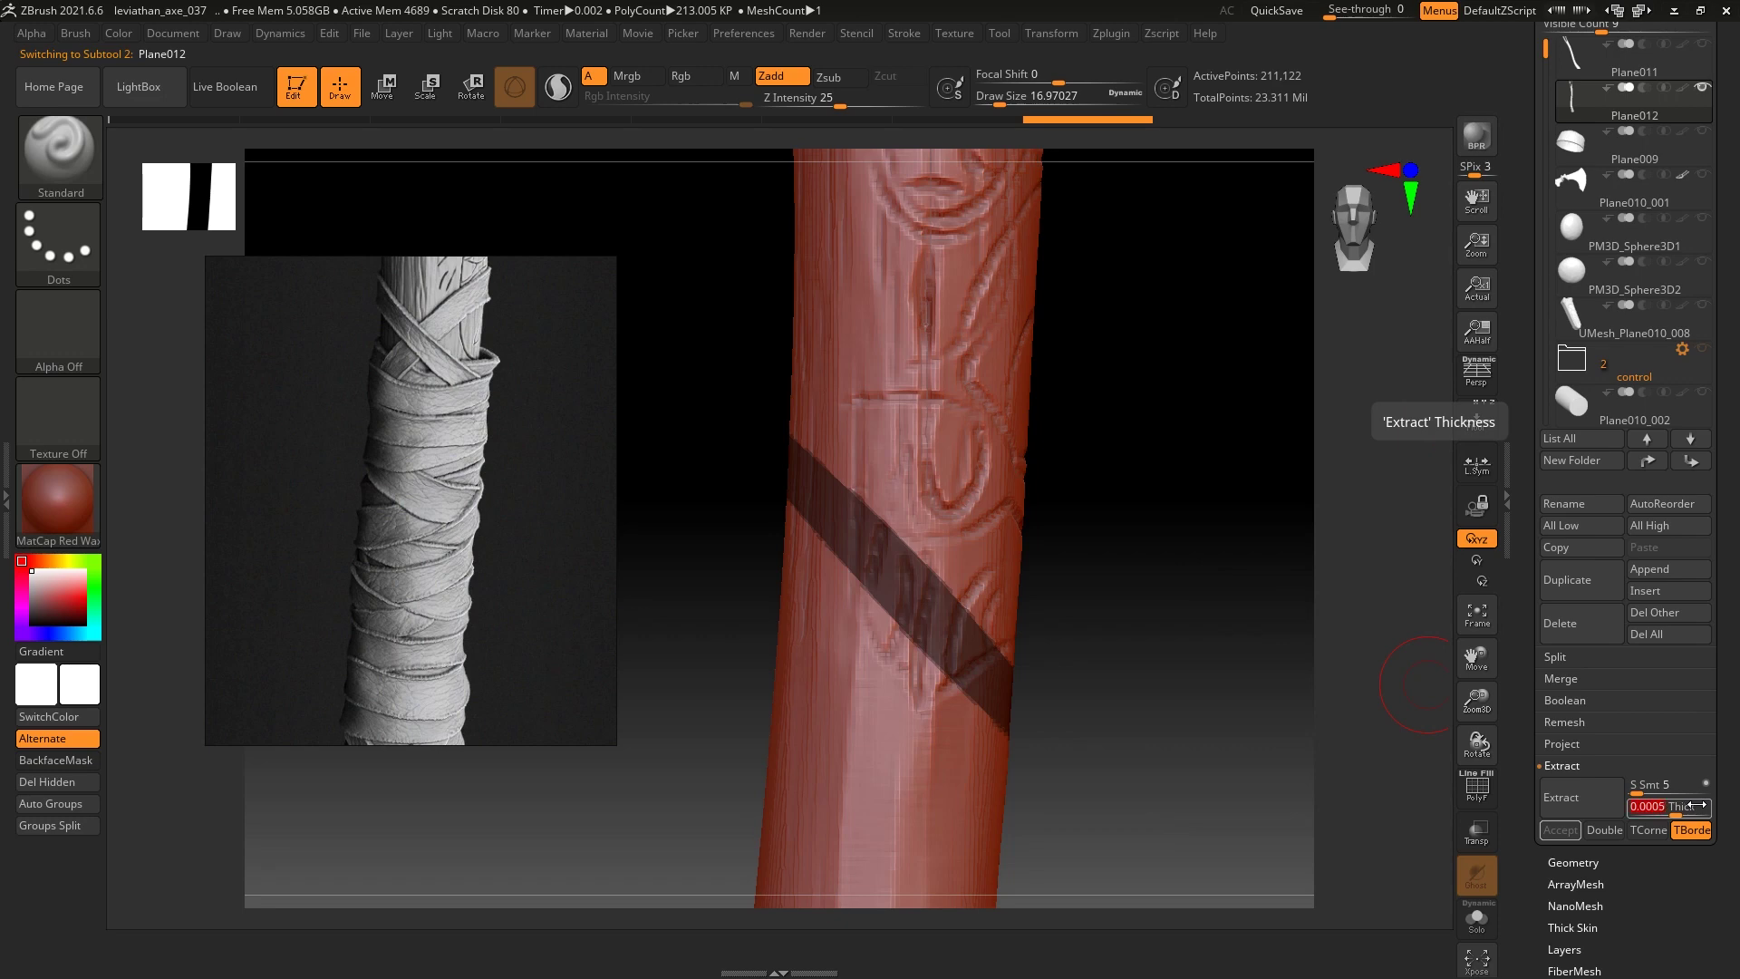
key(Return)
click(1573, 798)
mouse_move(1309, 750)
mouse_down()
mouse_move(1205, 712)
mouse_move(1305, 743)
mouse_up()
click(1581, 796)
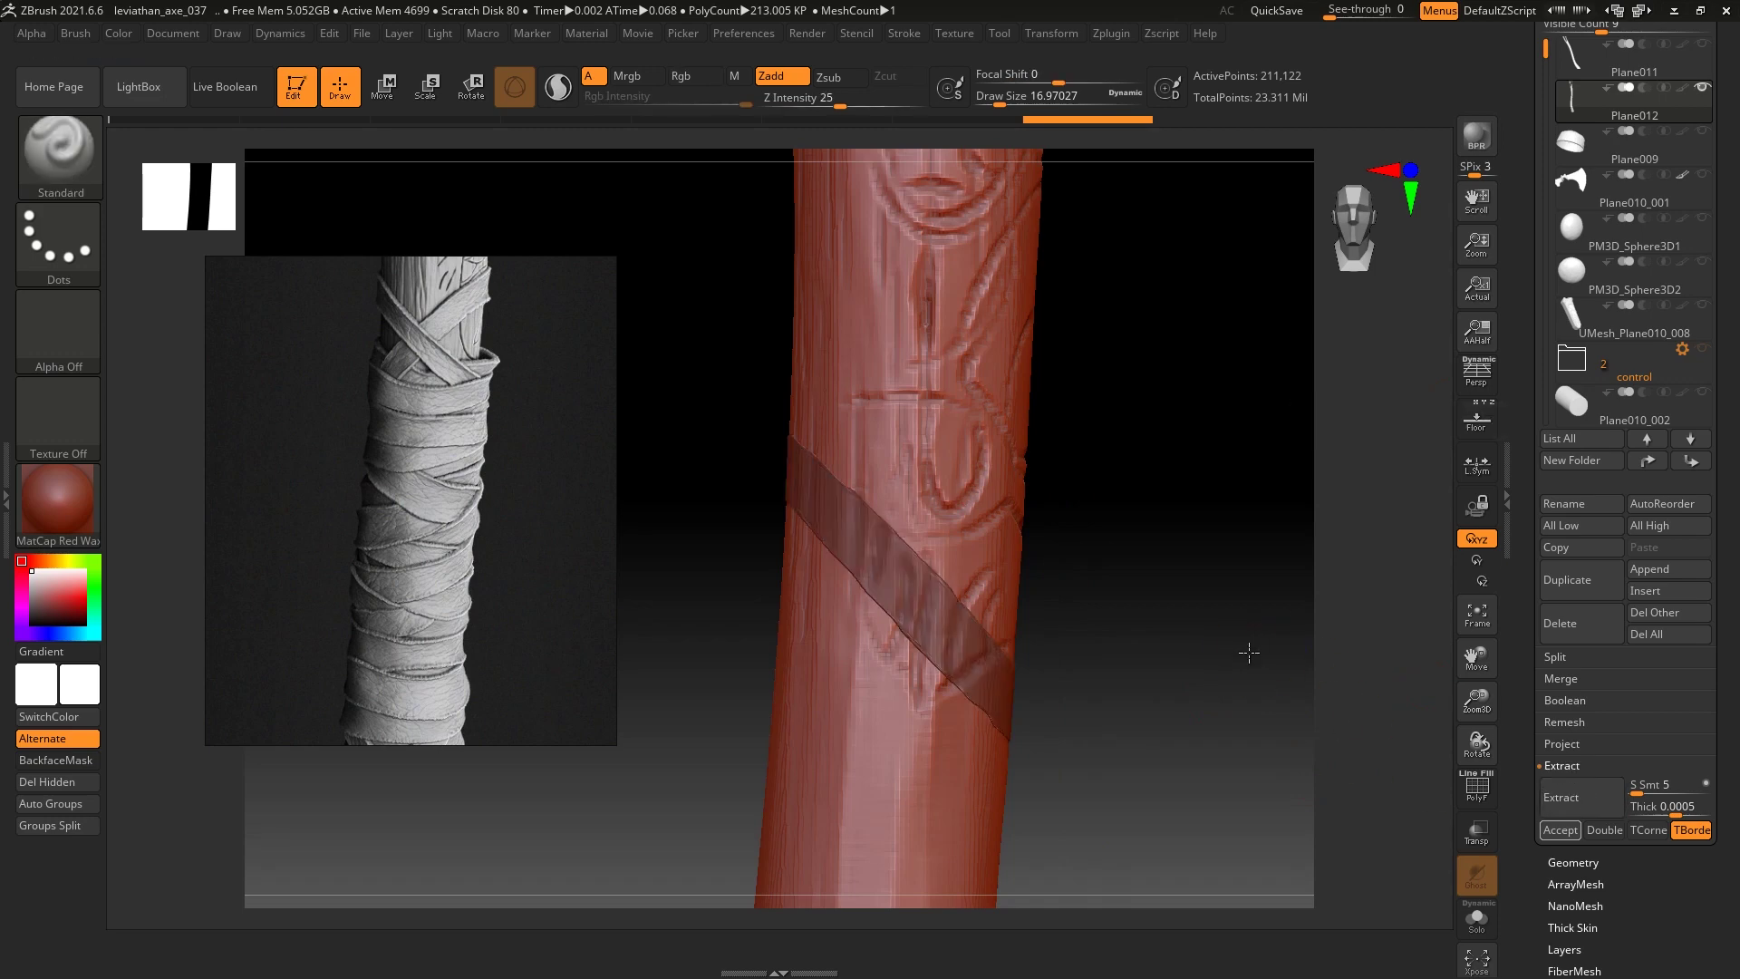
click(1564, 837)
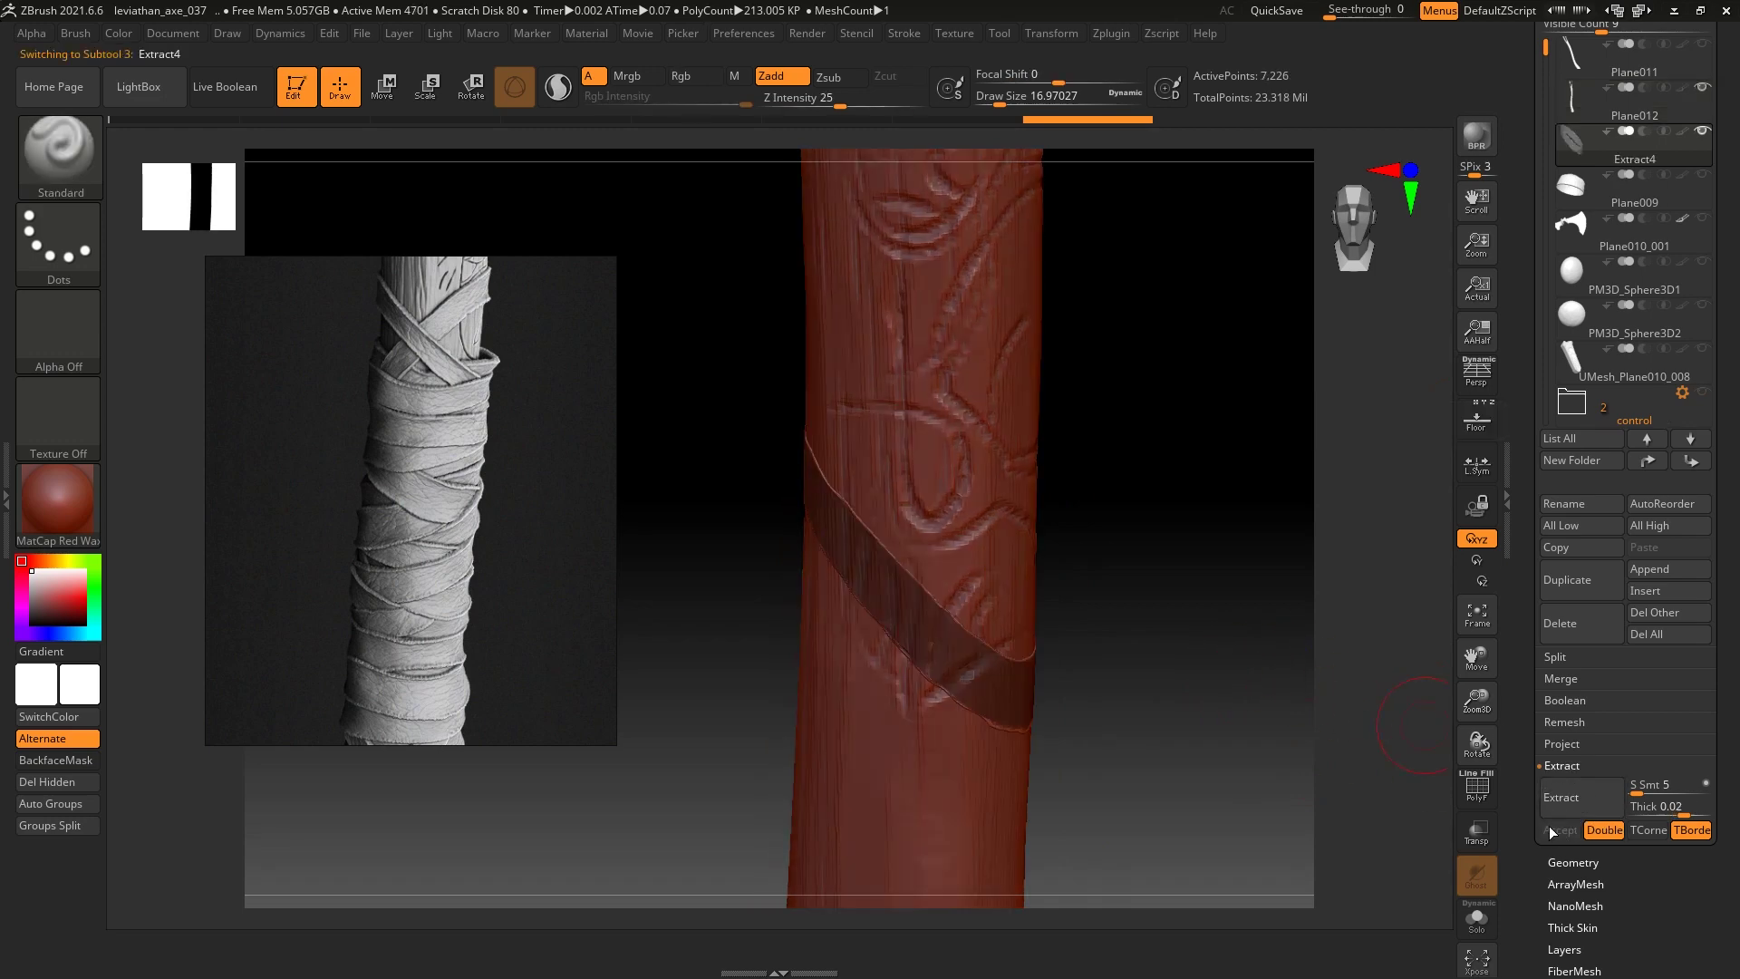
Reselect Plane012, show it solo, and clear its band mask
ctrl+click(1240, 553)
click(1577, 113)
drag(1118, 575, 1196, 484)
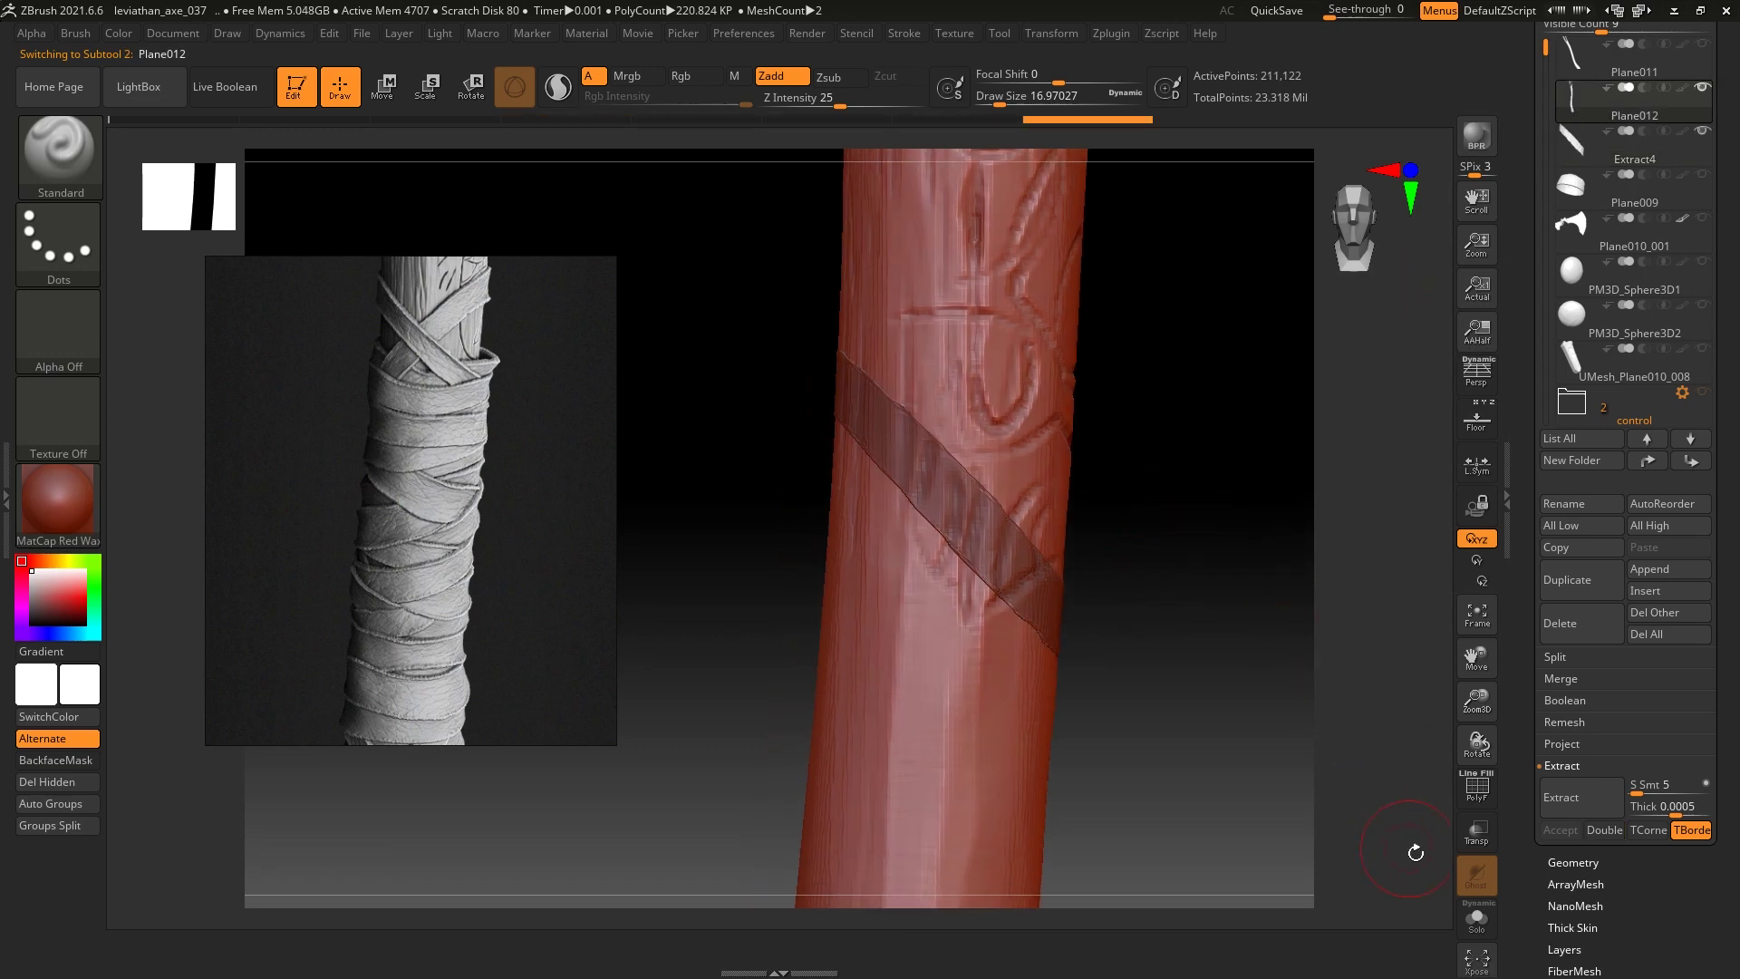
click(1479, 921)
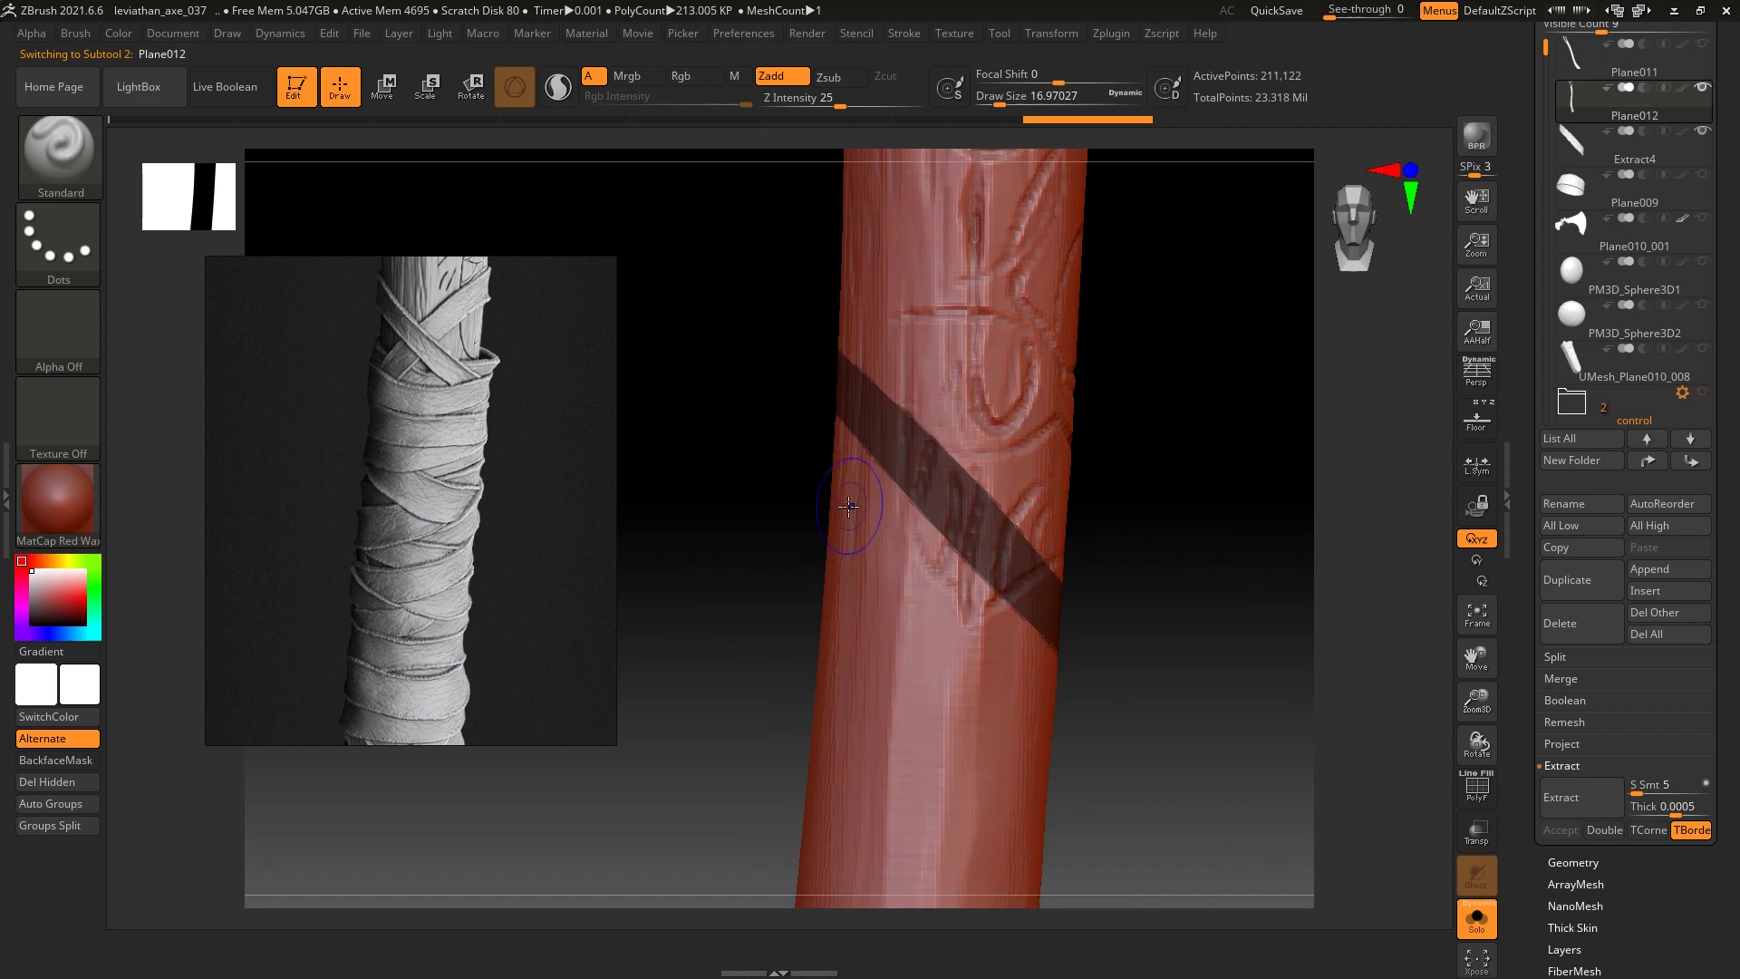
key(ctrl+shift+a)
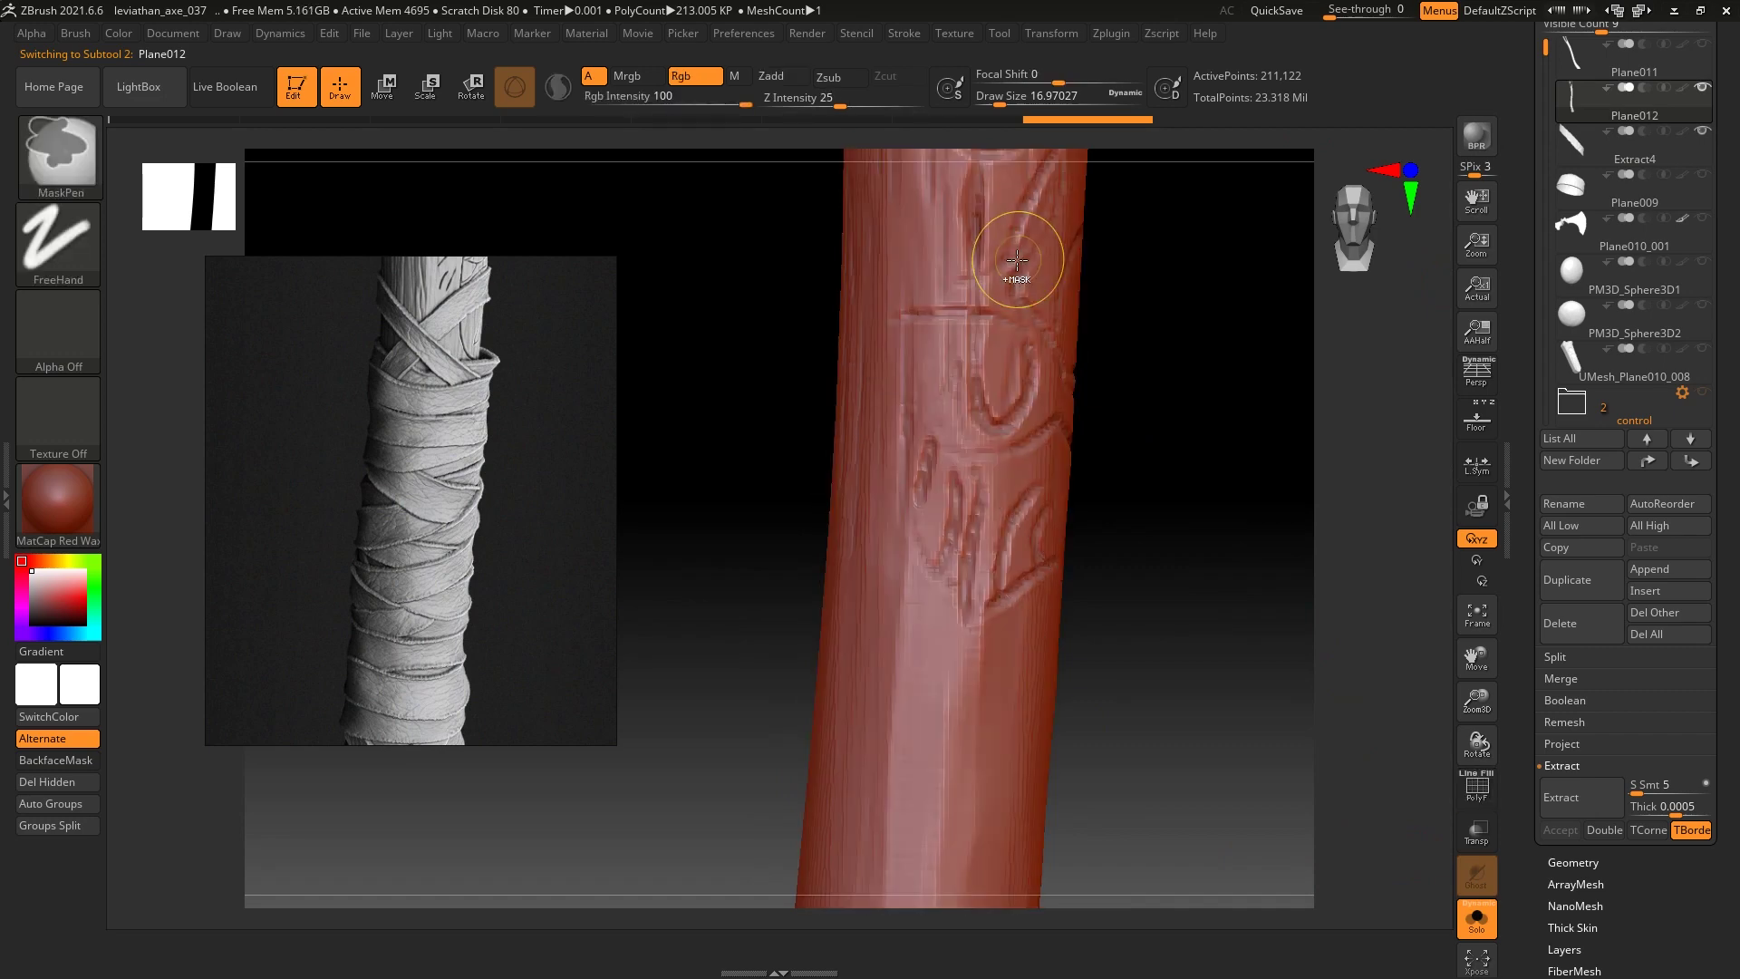
With PolyF and floor on, SliceCurve a curved diagonal band polygroup across the wrap
key(shift+f)
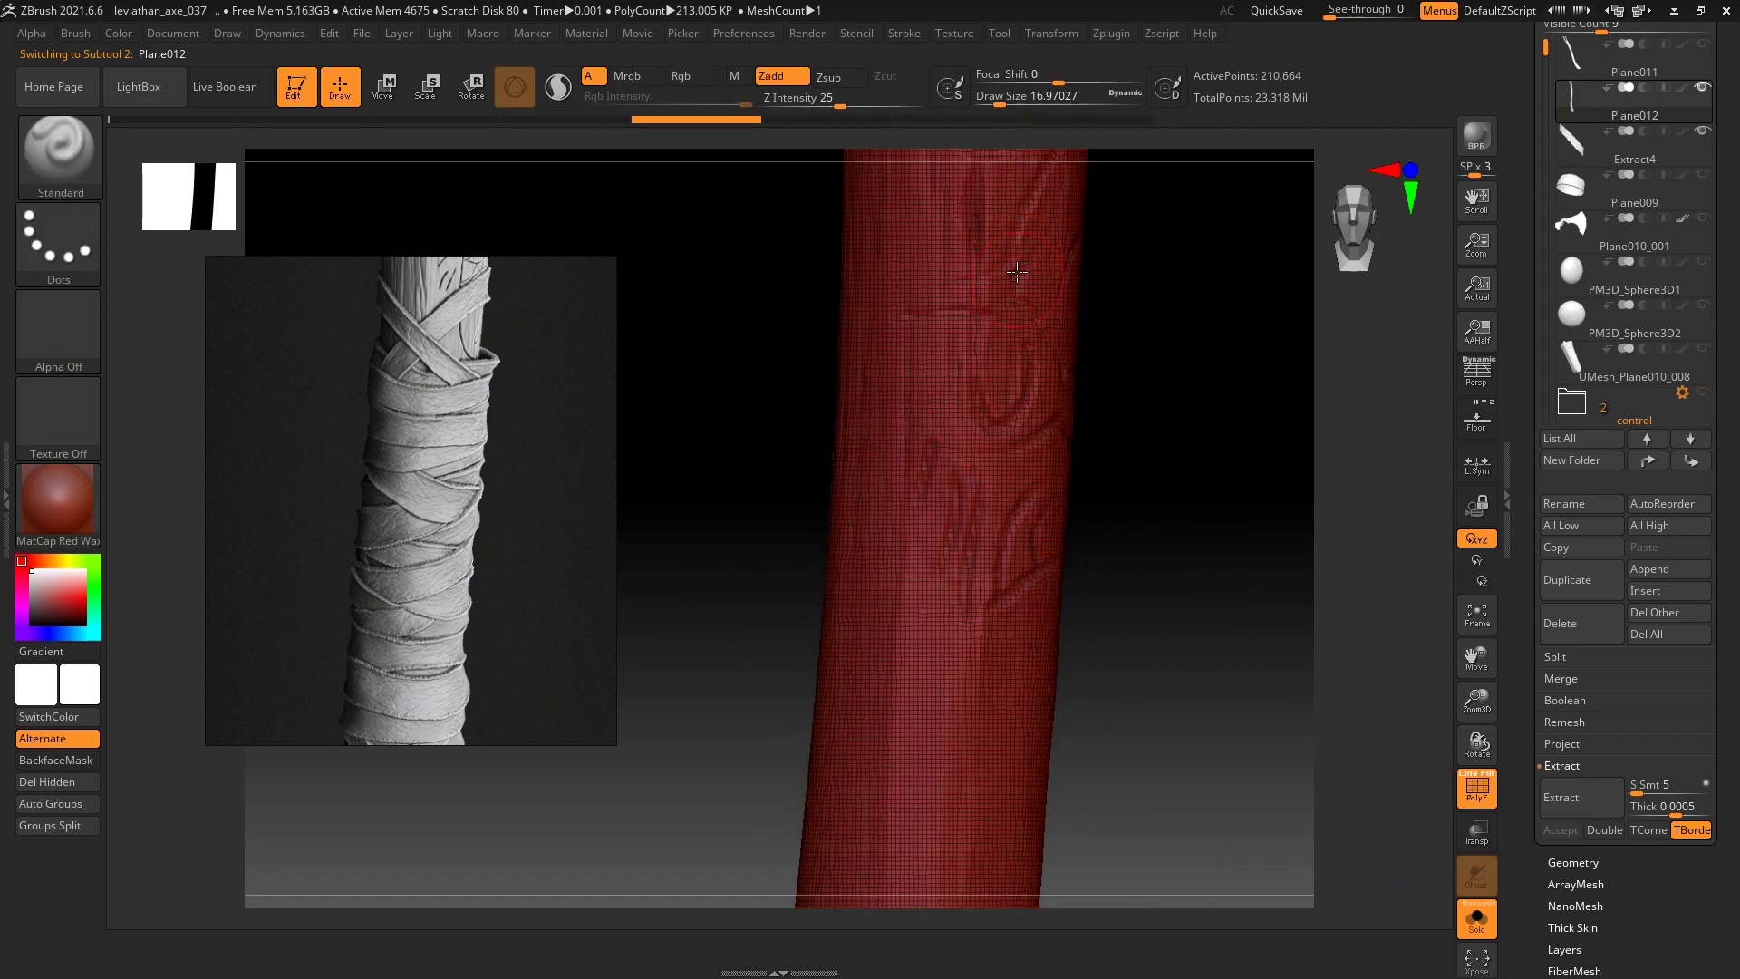
click(1476, 419)
drag(1307, 545, 1282, 428)
mouse_move(1076, 304)
ctrl+shift+mouse_down()
mouse_move(955, 354)
mouse_move(731, 549)
ctrl+shift+mouse_up()
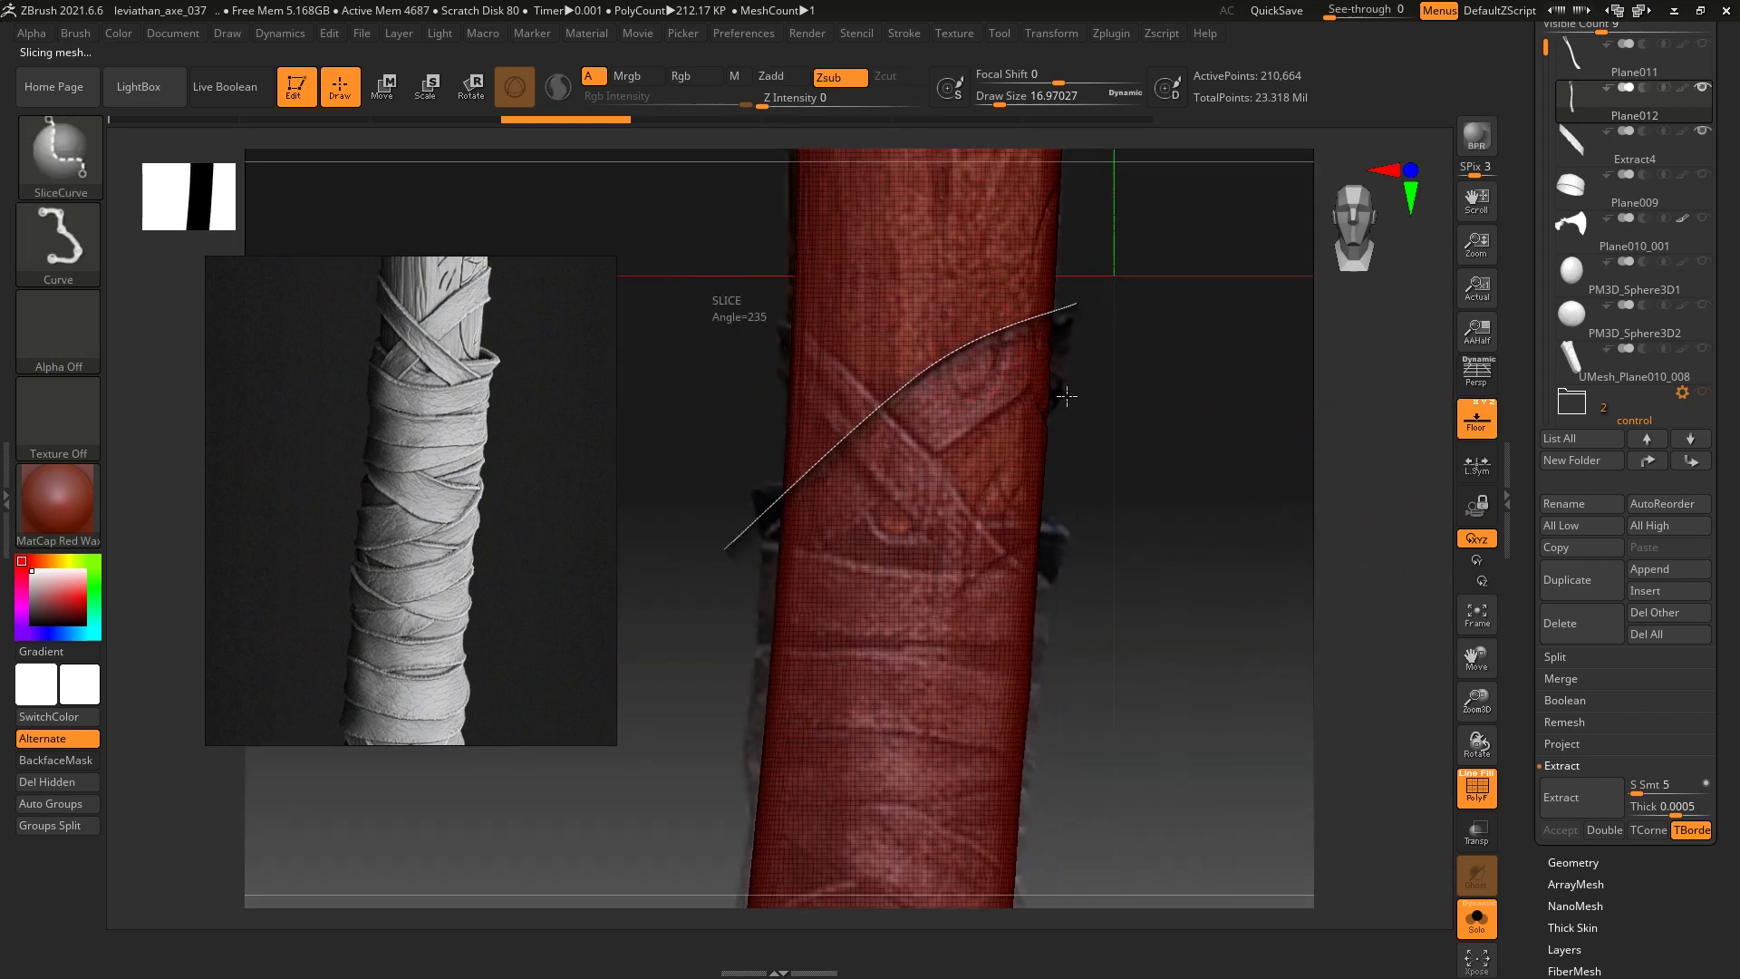
ctrl+shift+drag(1087, 341, 735, 625)
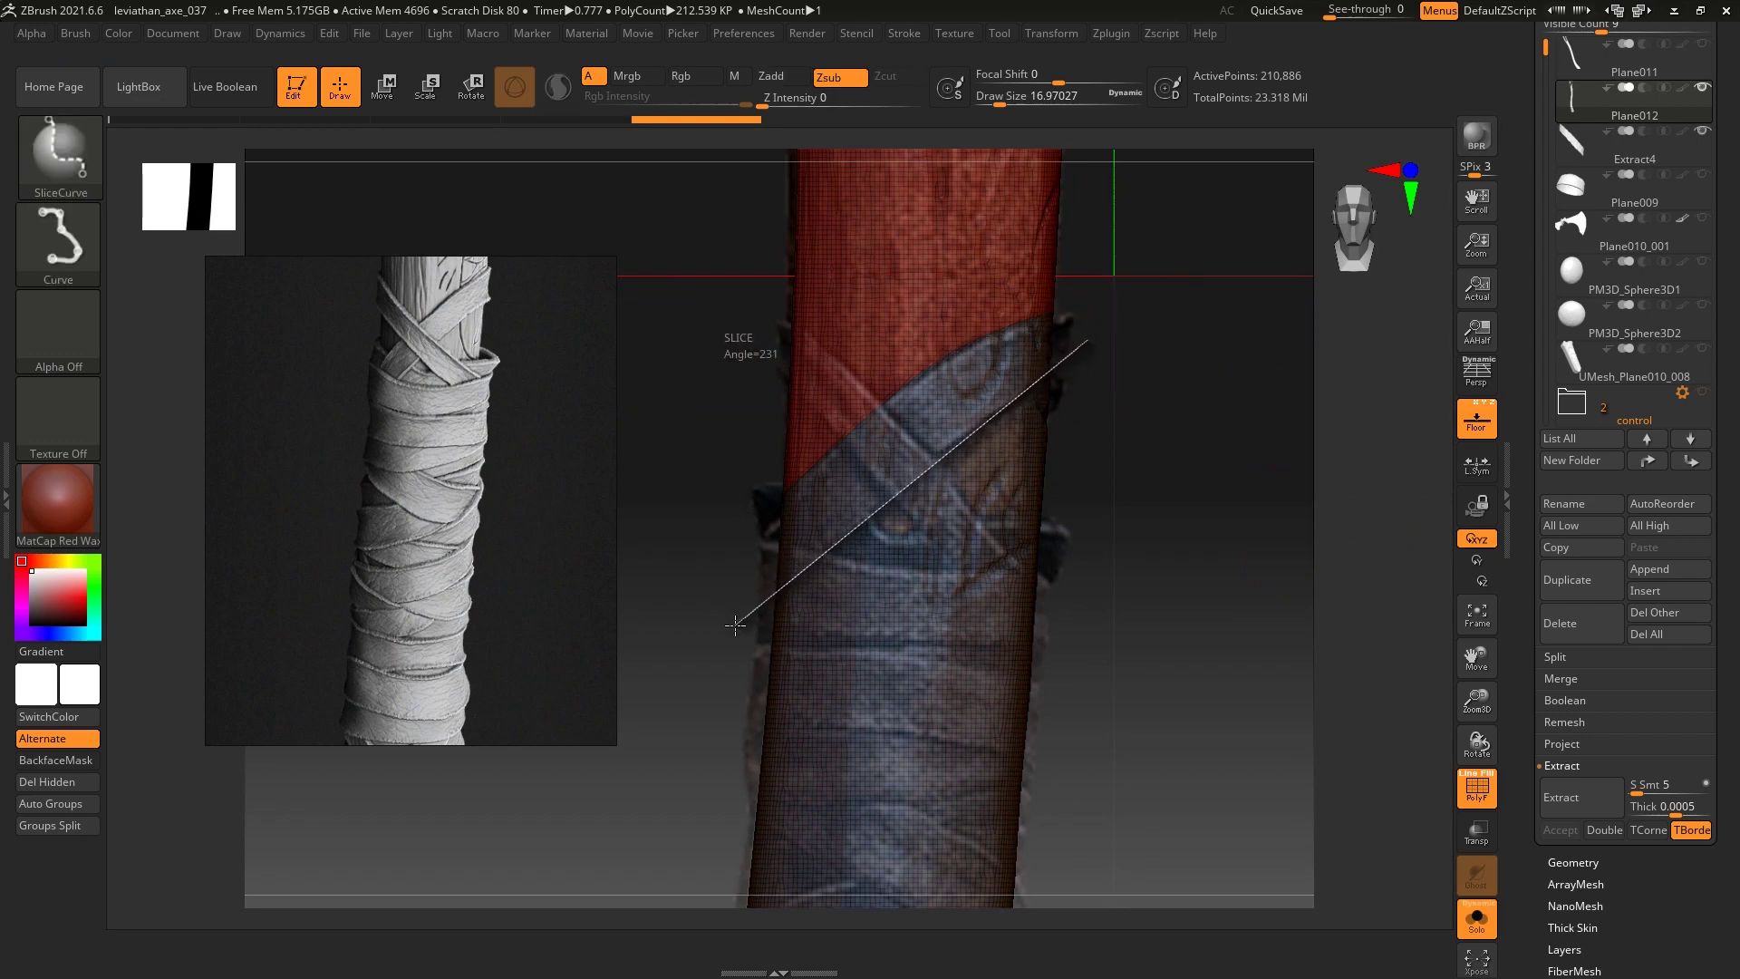
mouse_move(1071, 374)
ctrl+shift+mouse_down()
mouse_move(787, 573)
mouse_move(642, 712)
ctrl+shift+mouse_up()
key(alt)
ctrl+shift+drag(973, 444, 1101, 408)
Switch to Move and Ctrl+Shift-click the new blue band to isolate it
key(shift+f)
key(shift+f)
alt+drag(1178, 356, 1173, 402)
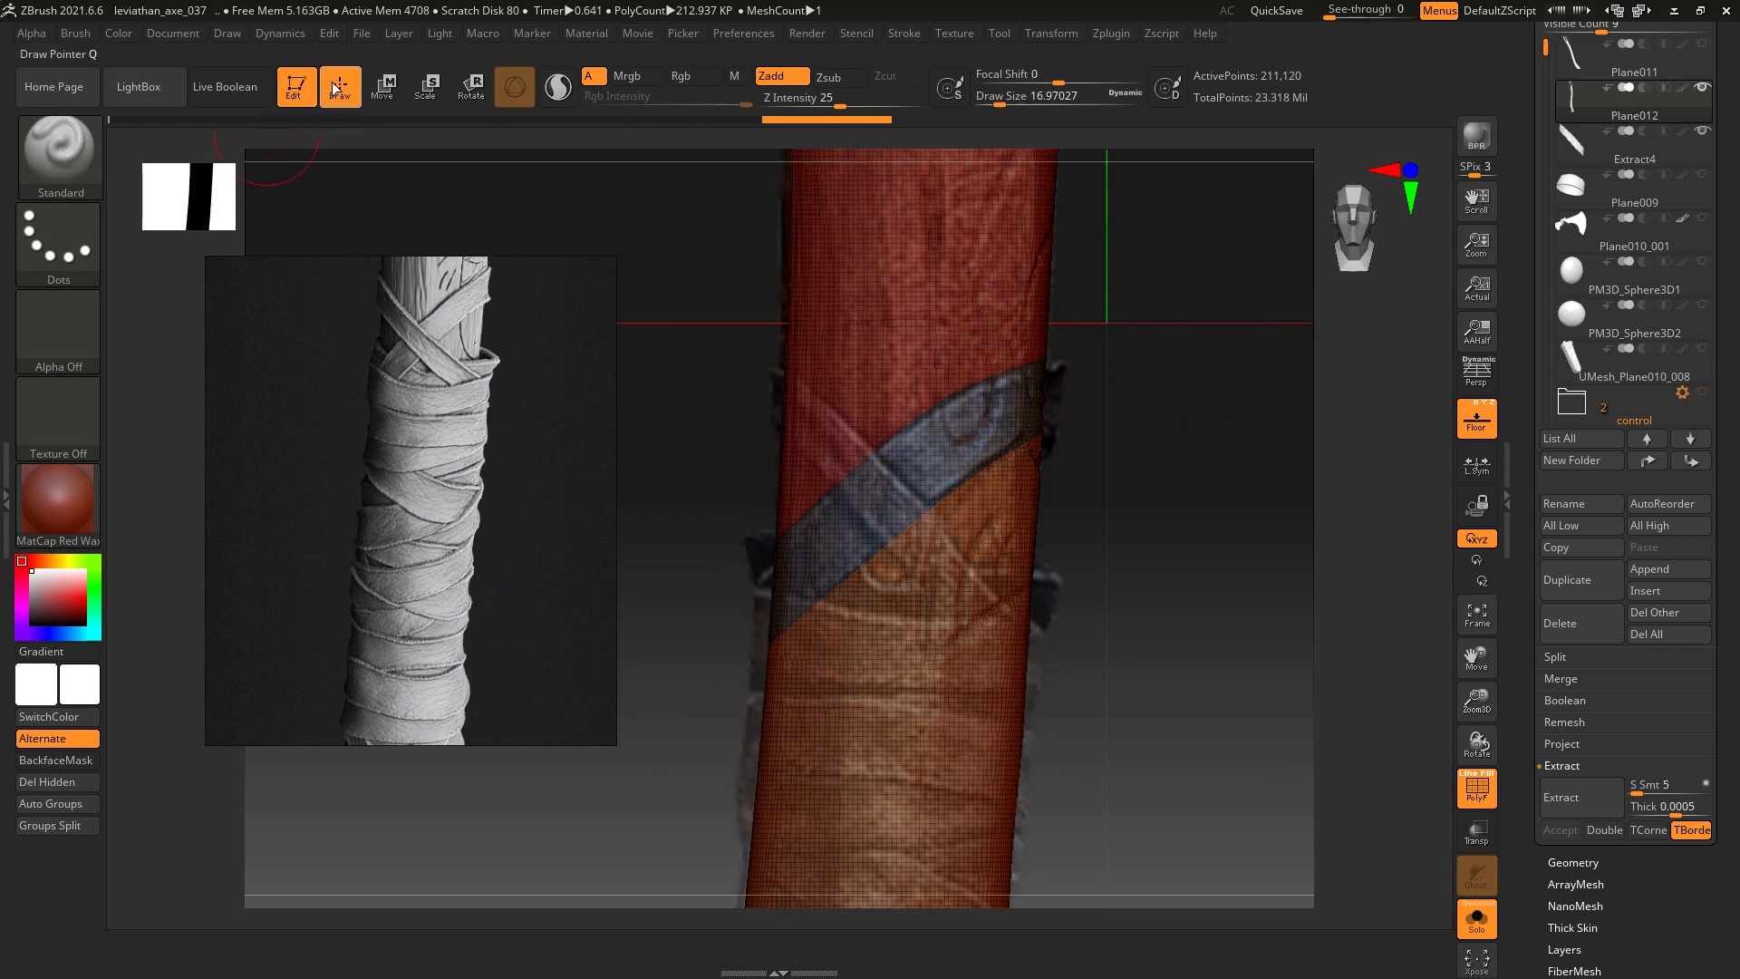
key(w)
ctrl+shift+click(953, 425)
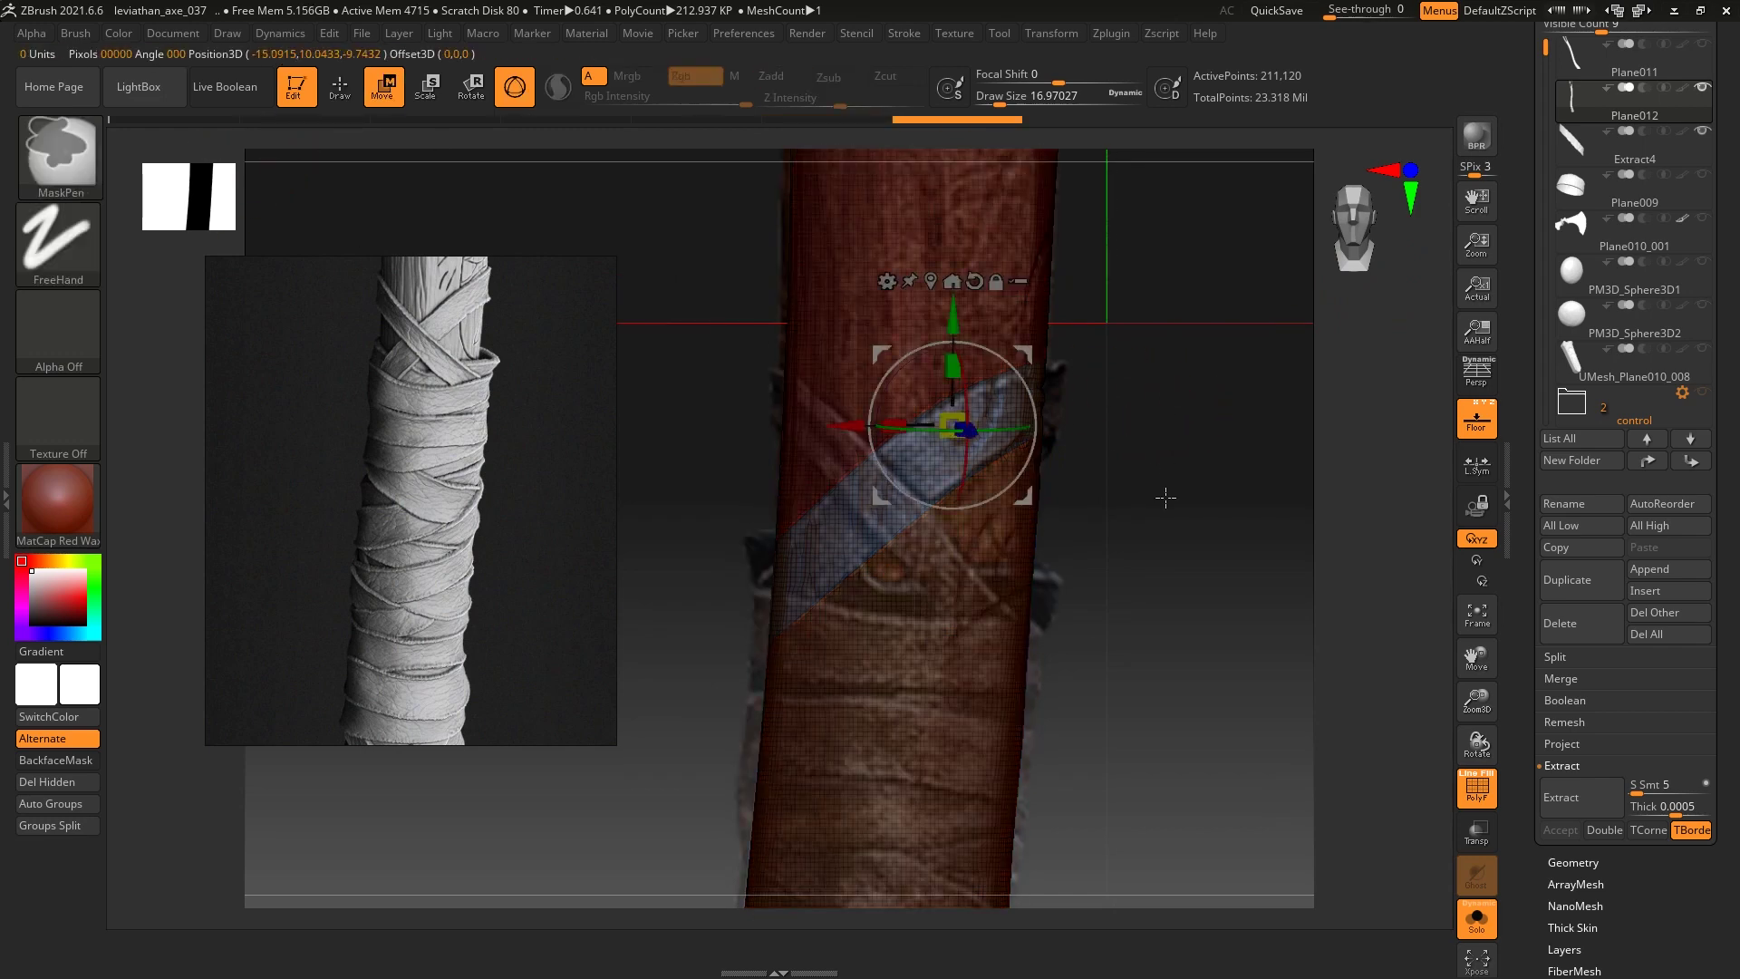
Mask all but the blue band and extract it as Extract5, thickness 0.02, double-sided
ctrl+click(1155, 456)
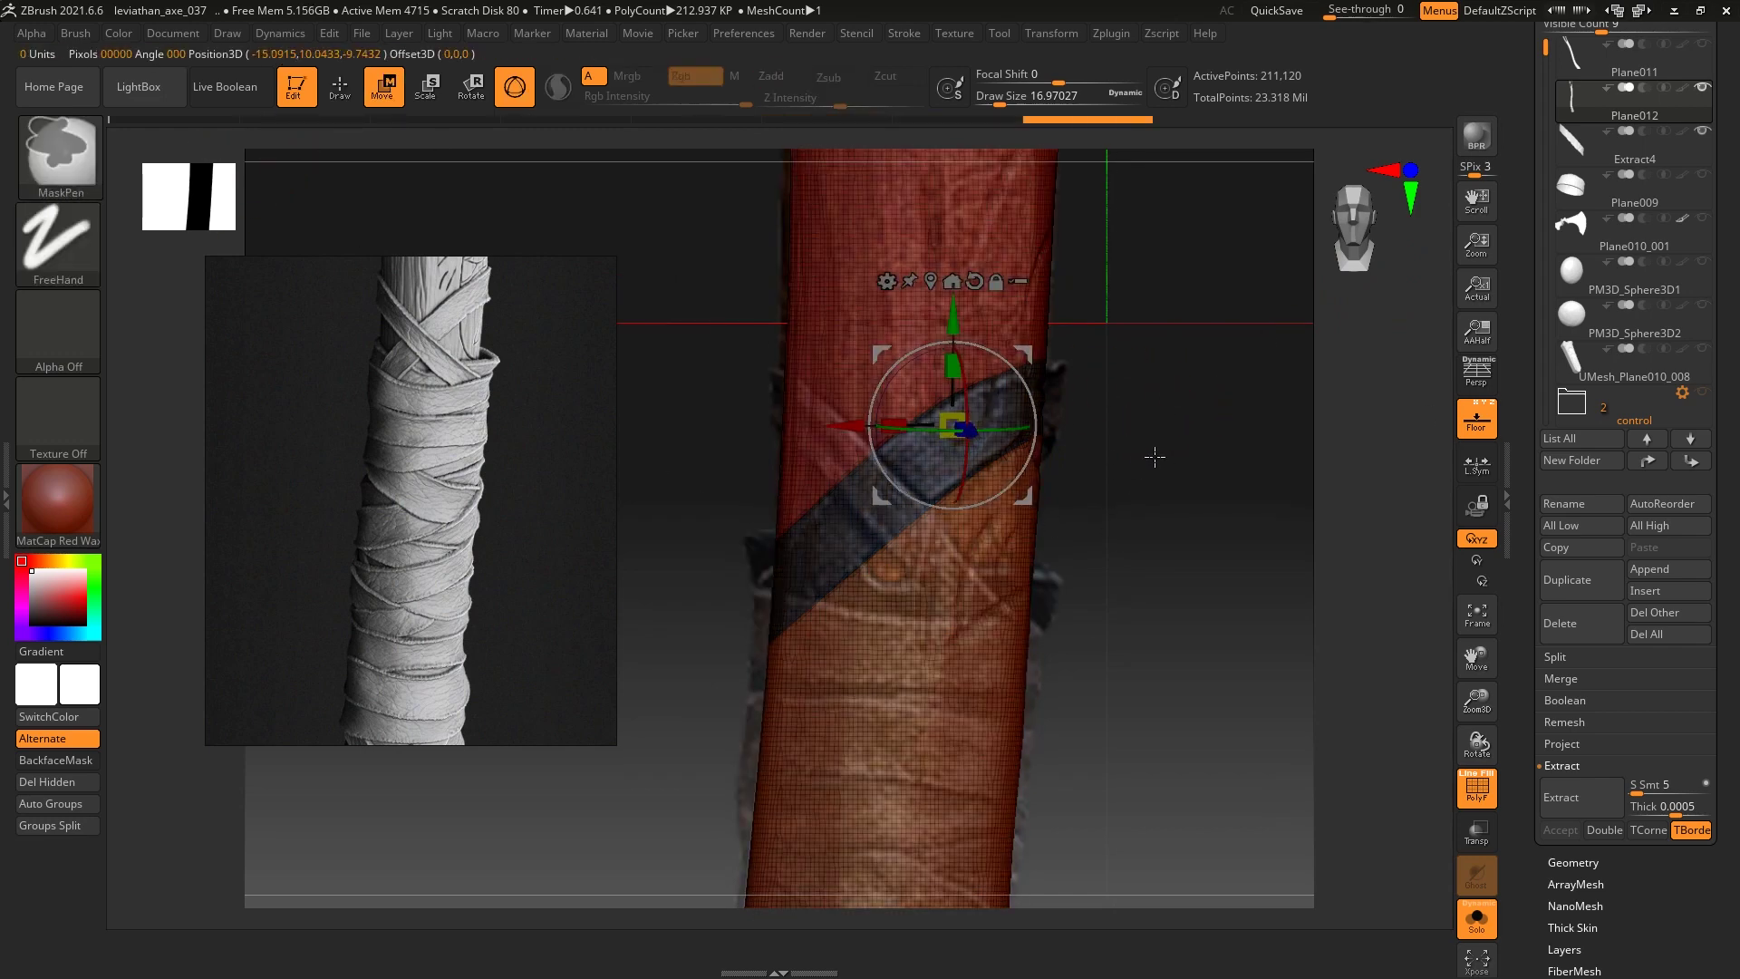
click(1582, 797)
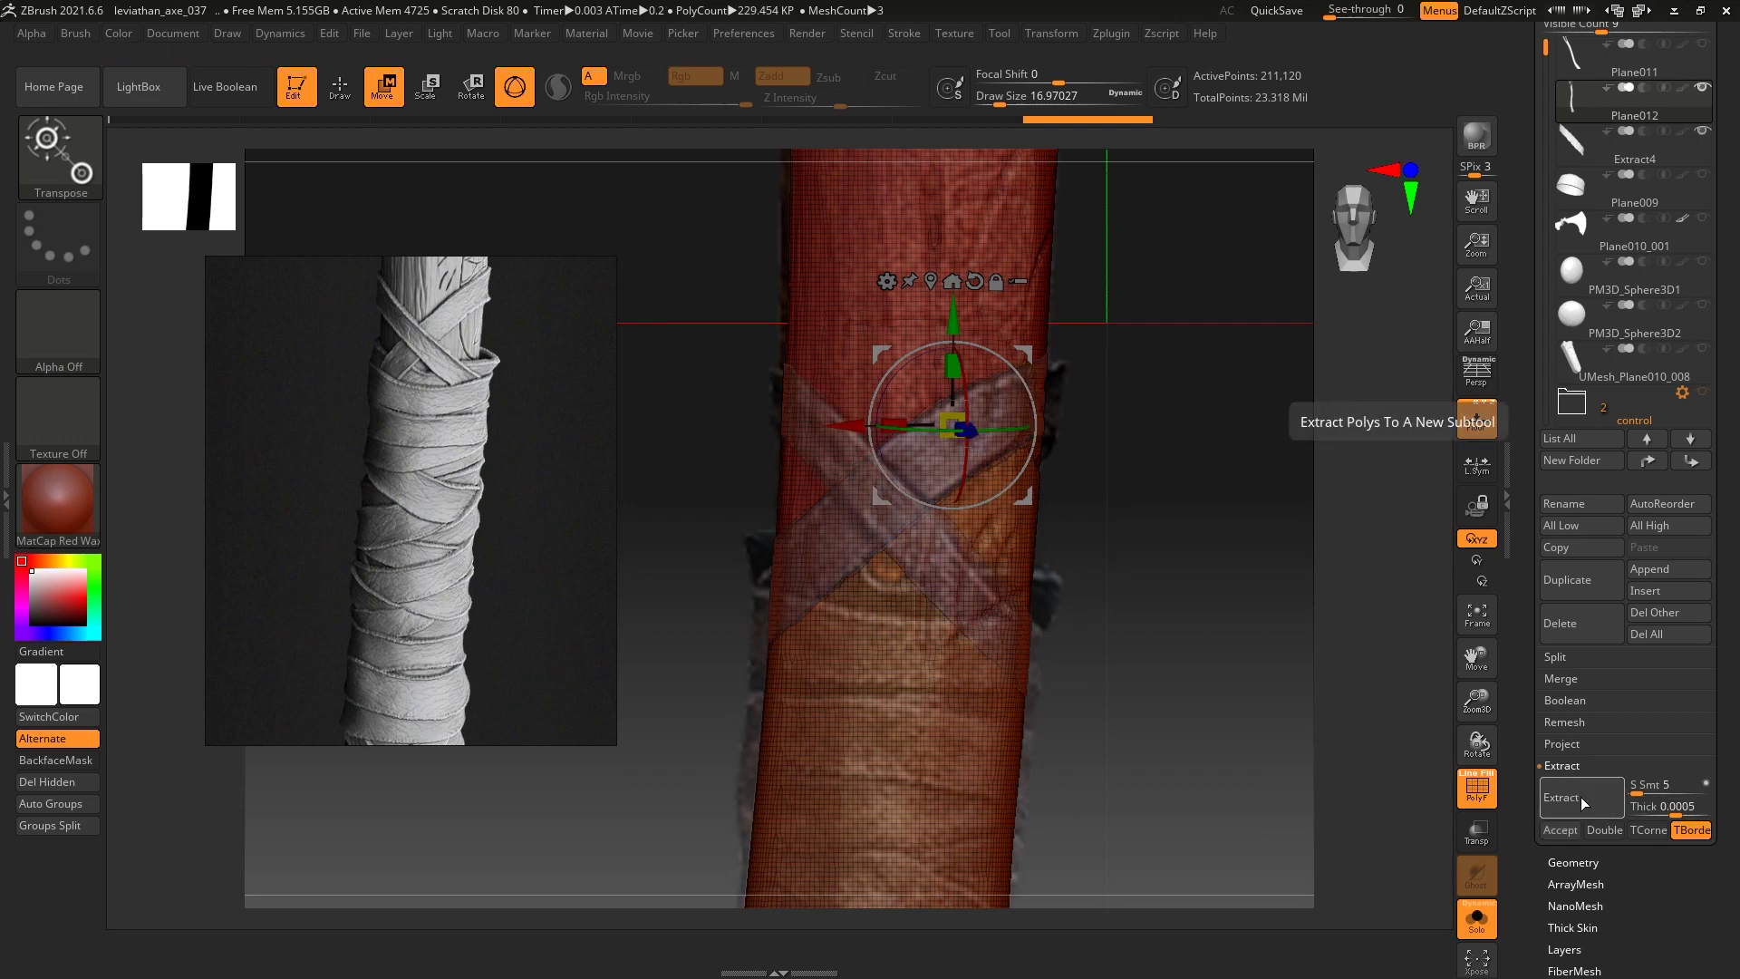
click(1561, 830)
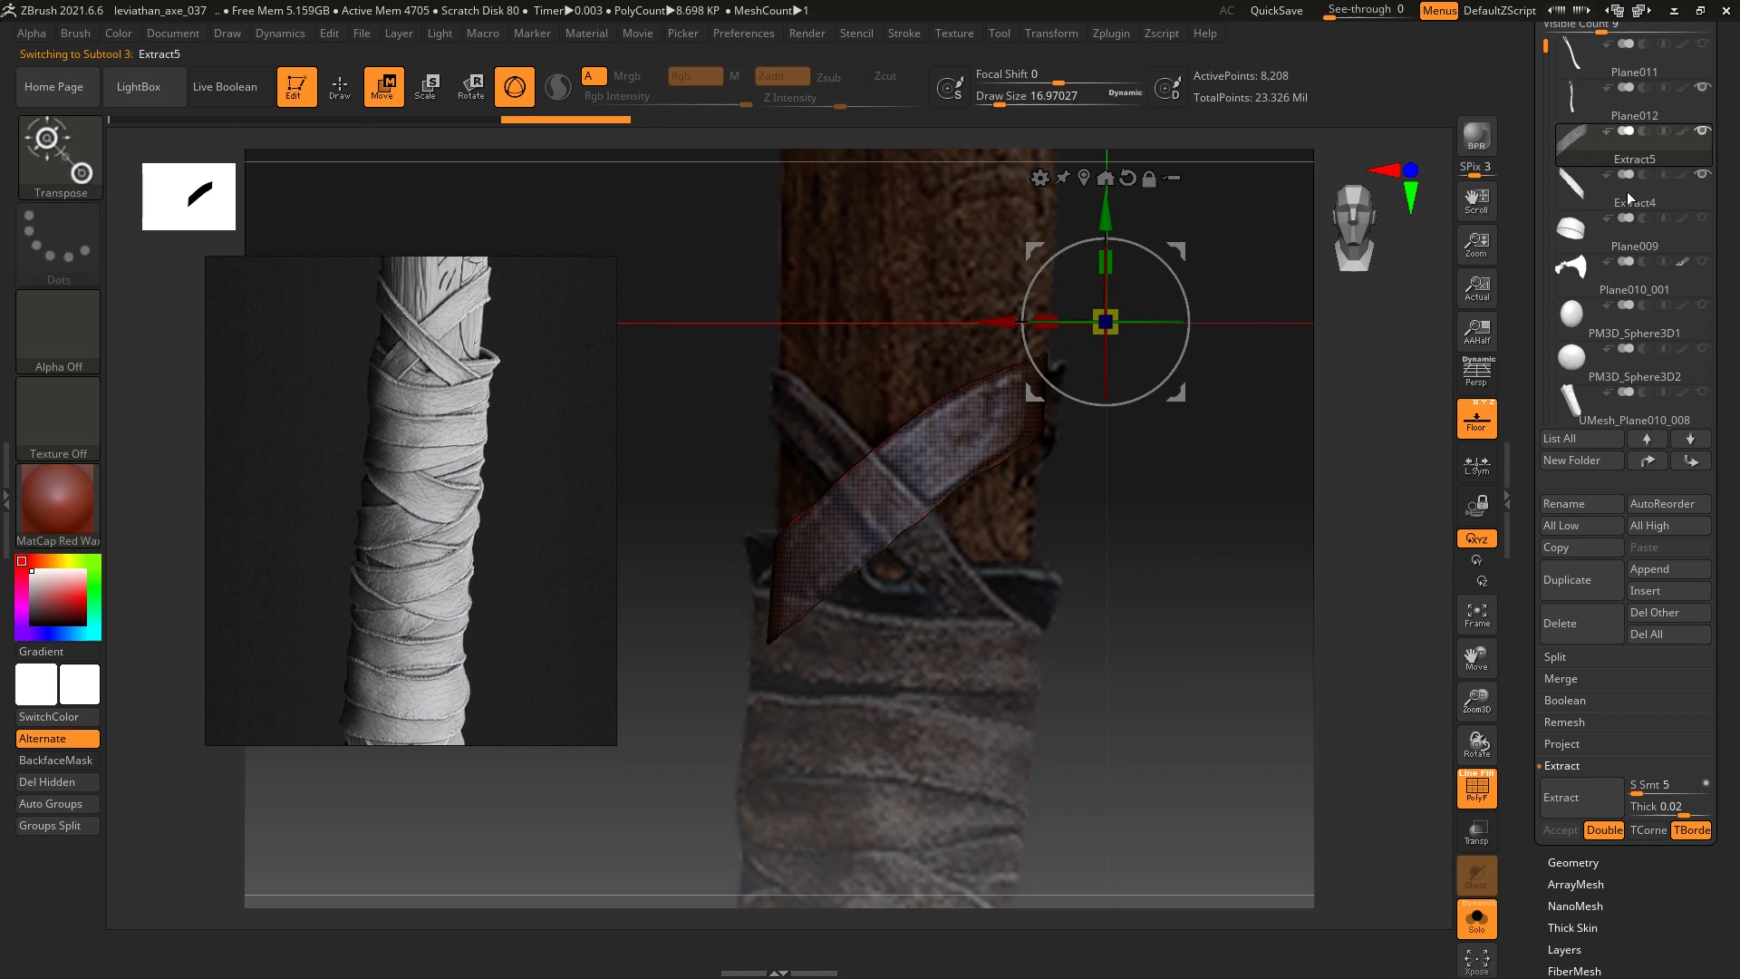
Check Plane011, then return to the Plane012 wrap and clear its mask
click(1584, 65)
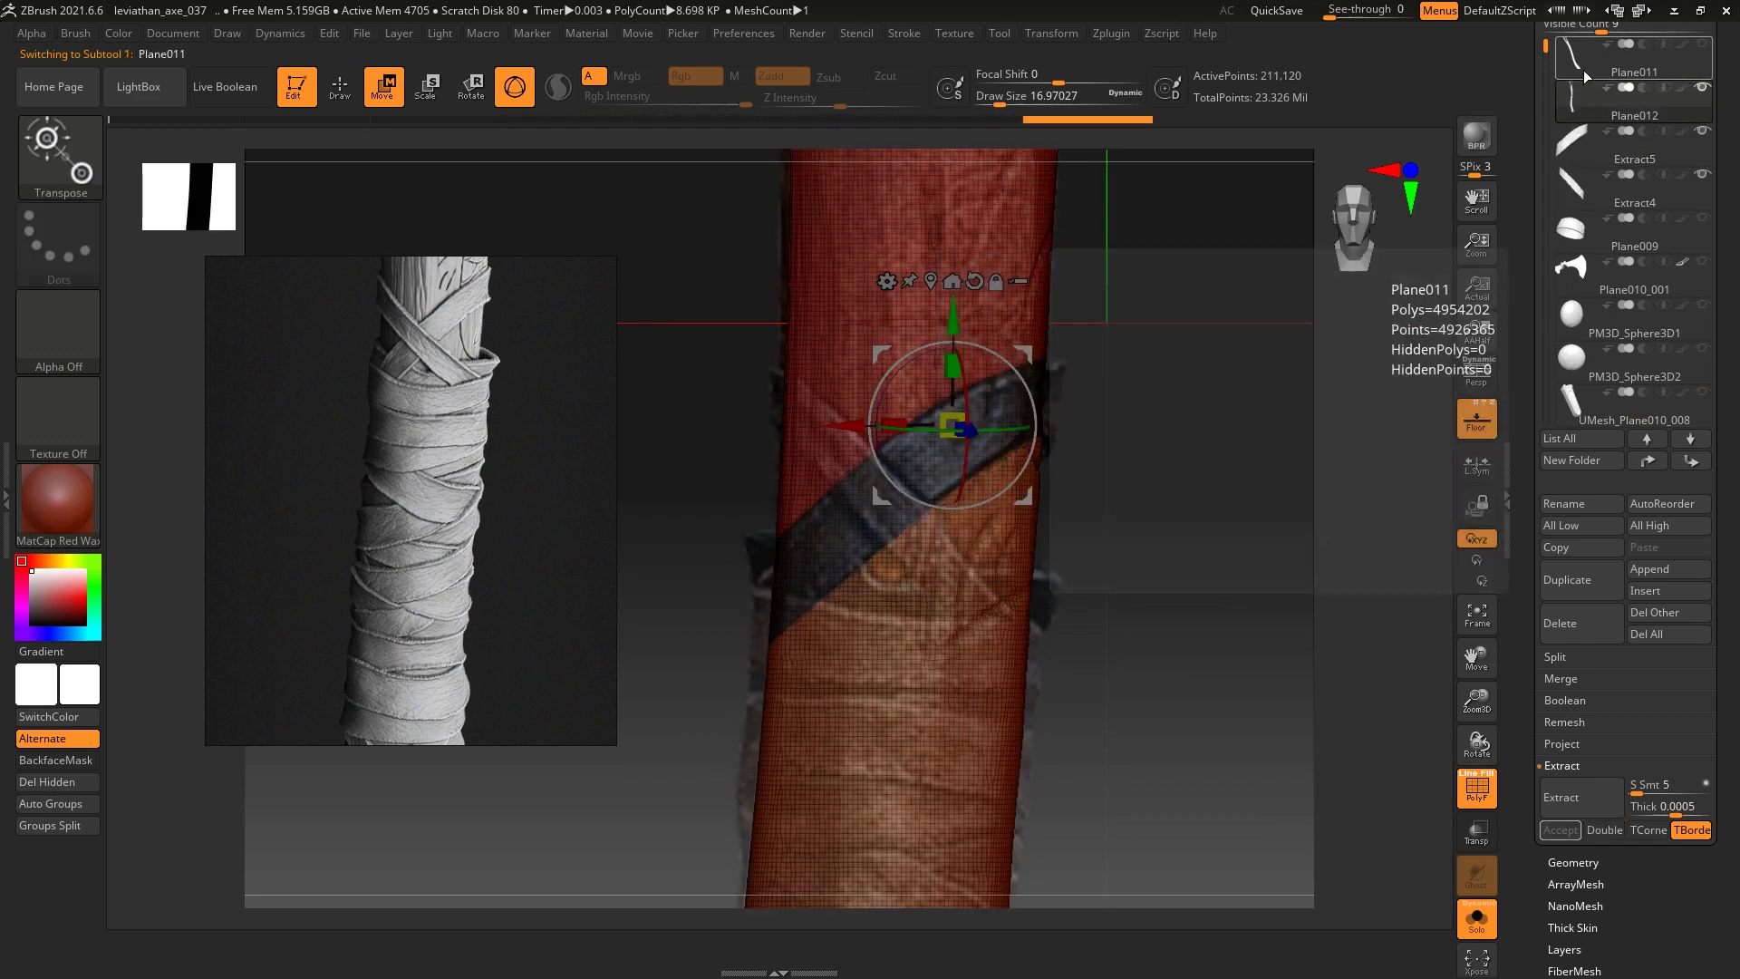
key(ctrl)
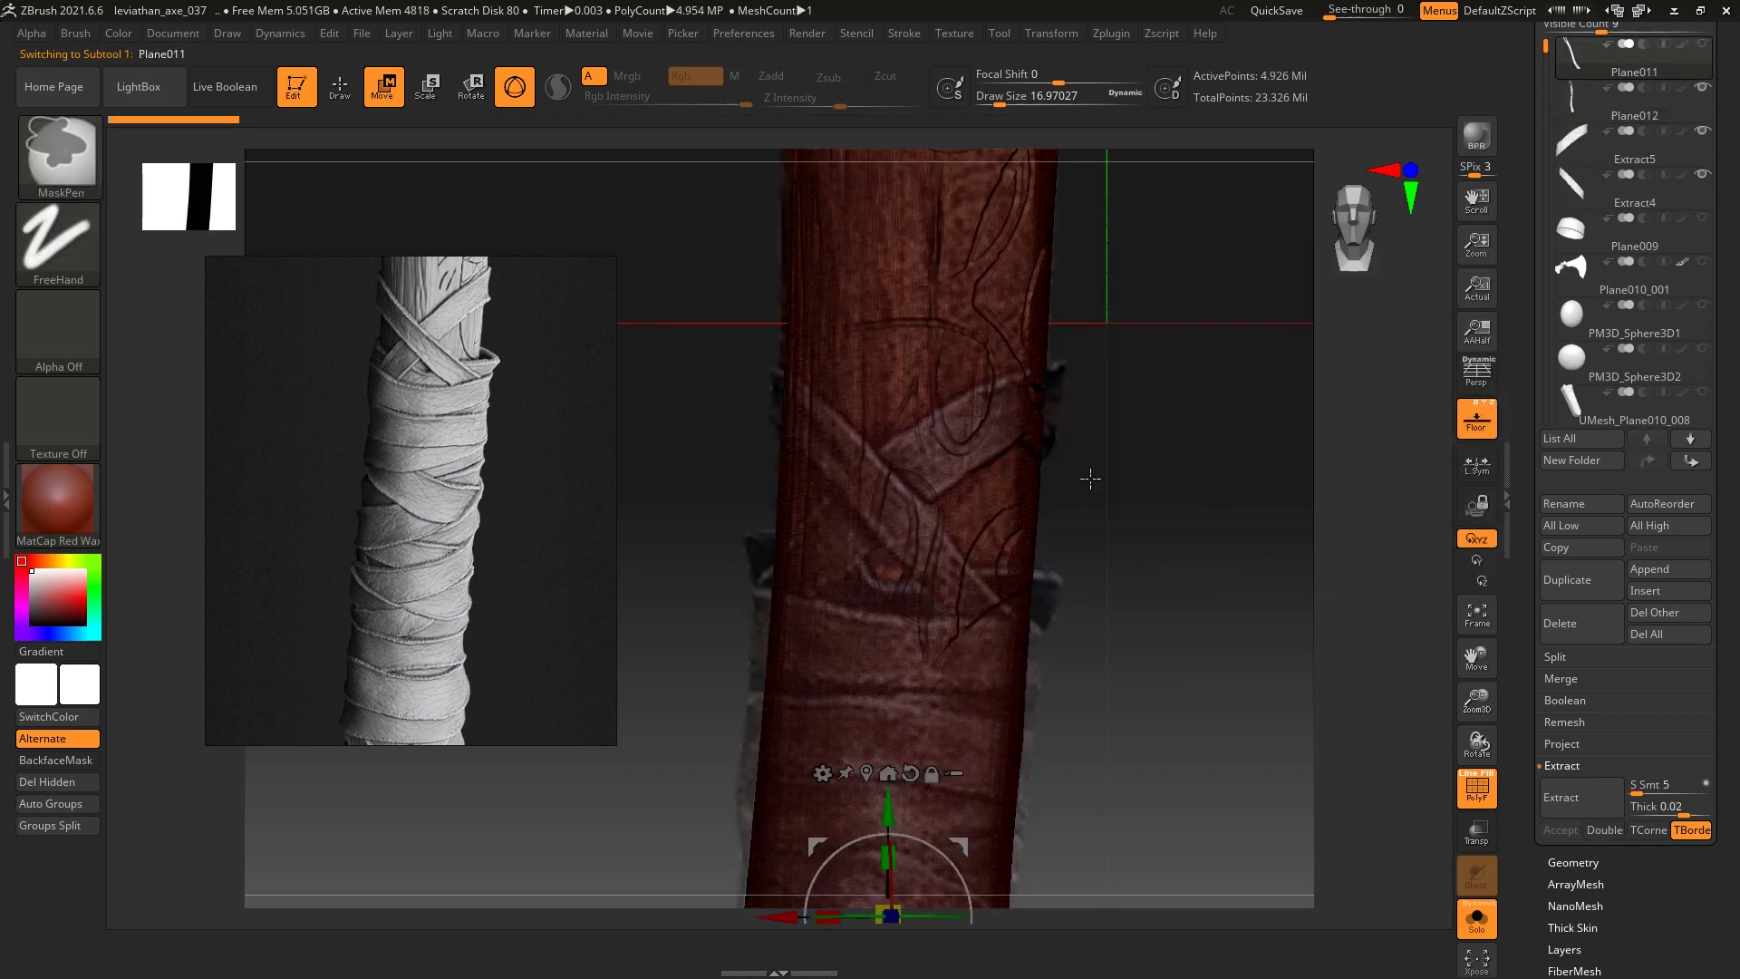
click(1607, 111)
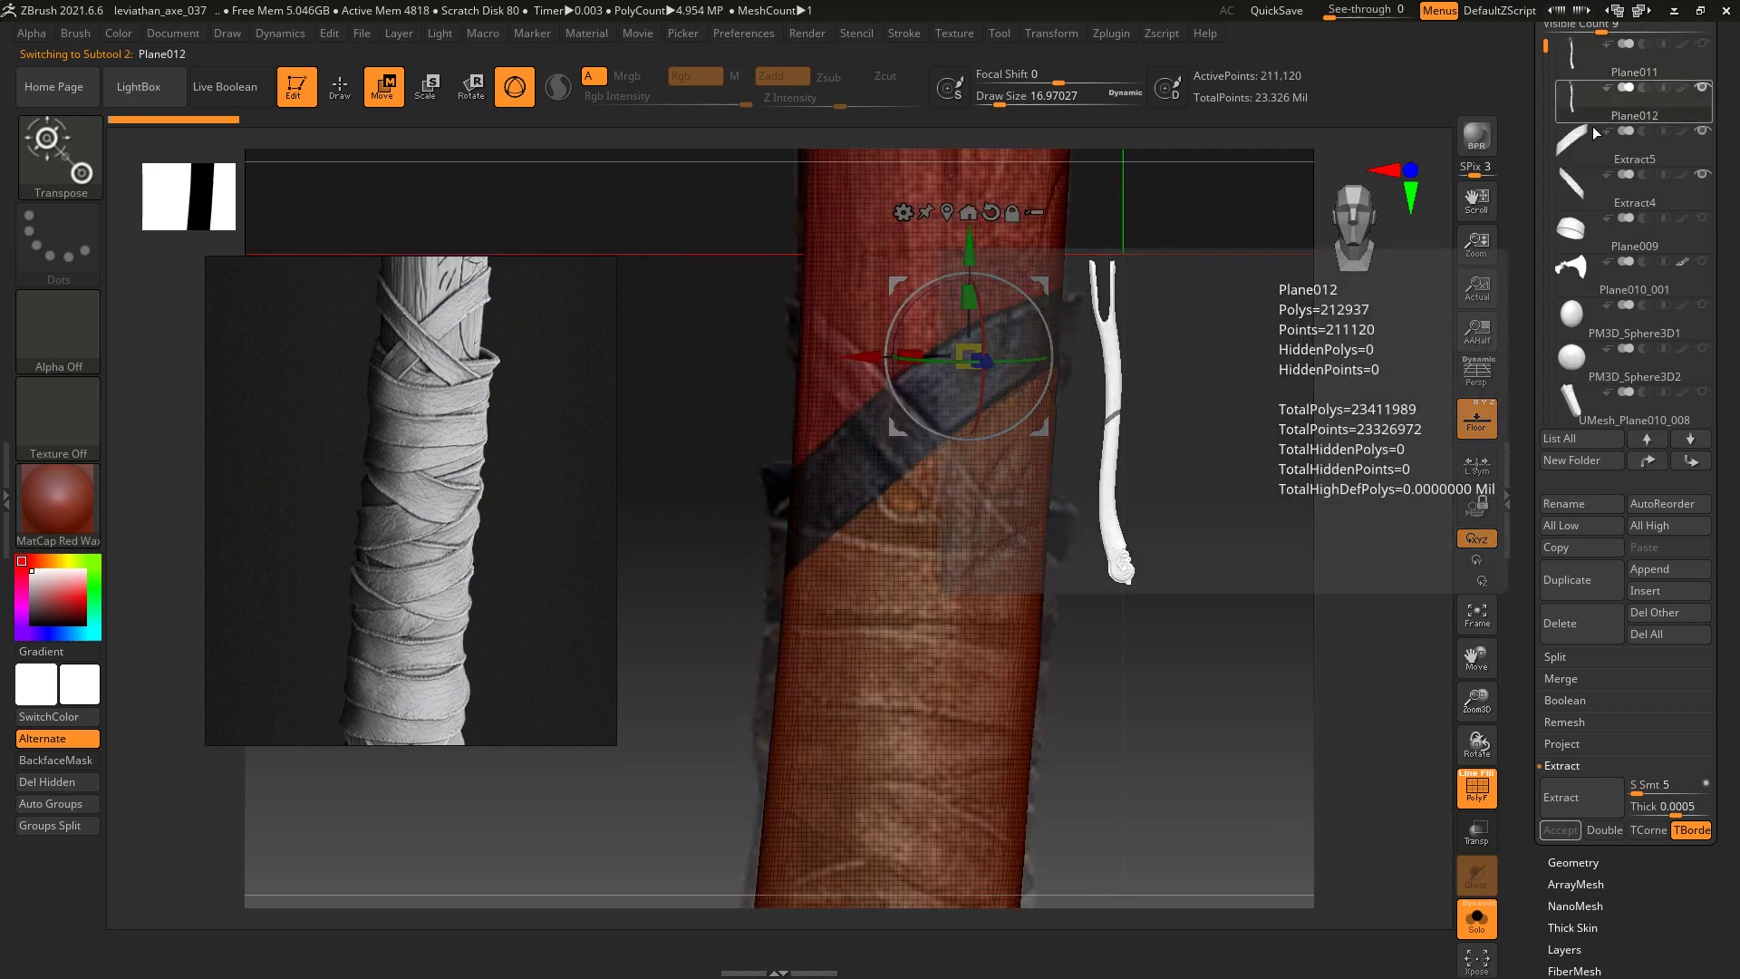
mouse_move(907, 848)
ctrl+mouse_down()
mouse_move(1371, 290)
mouse_move(1254, 486)
ctrl+mouse_up()
key(q)
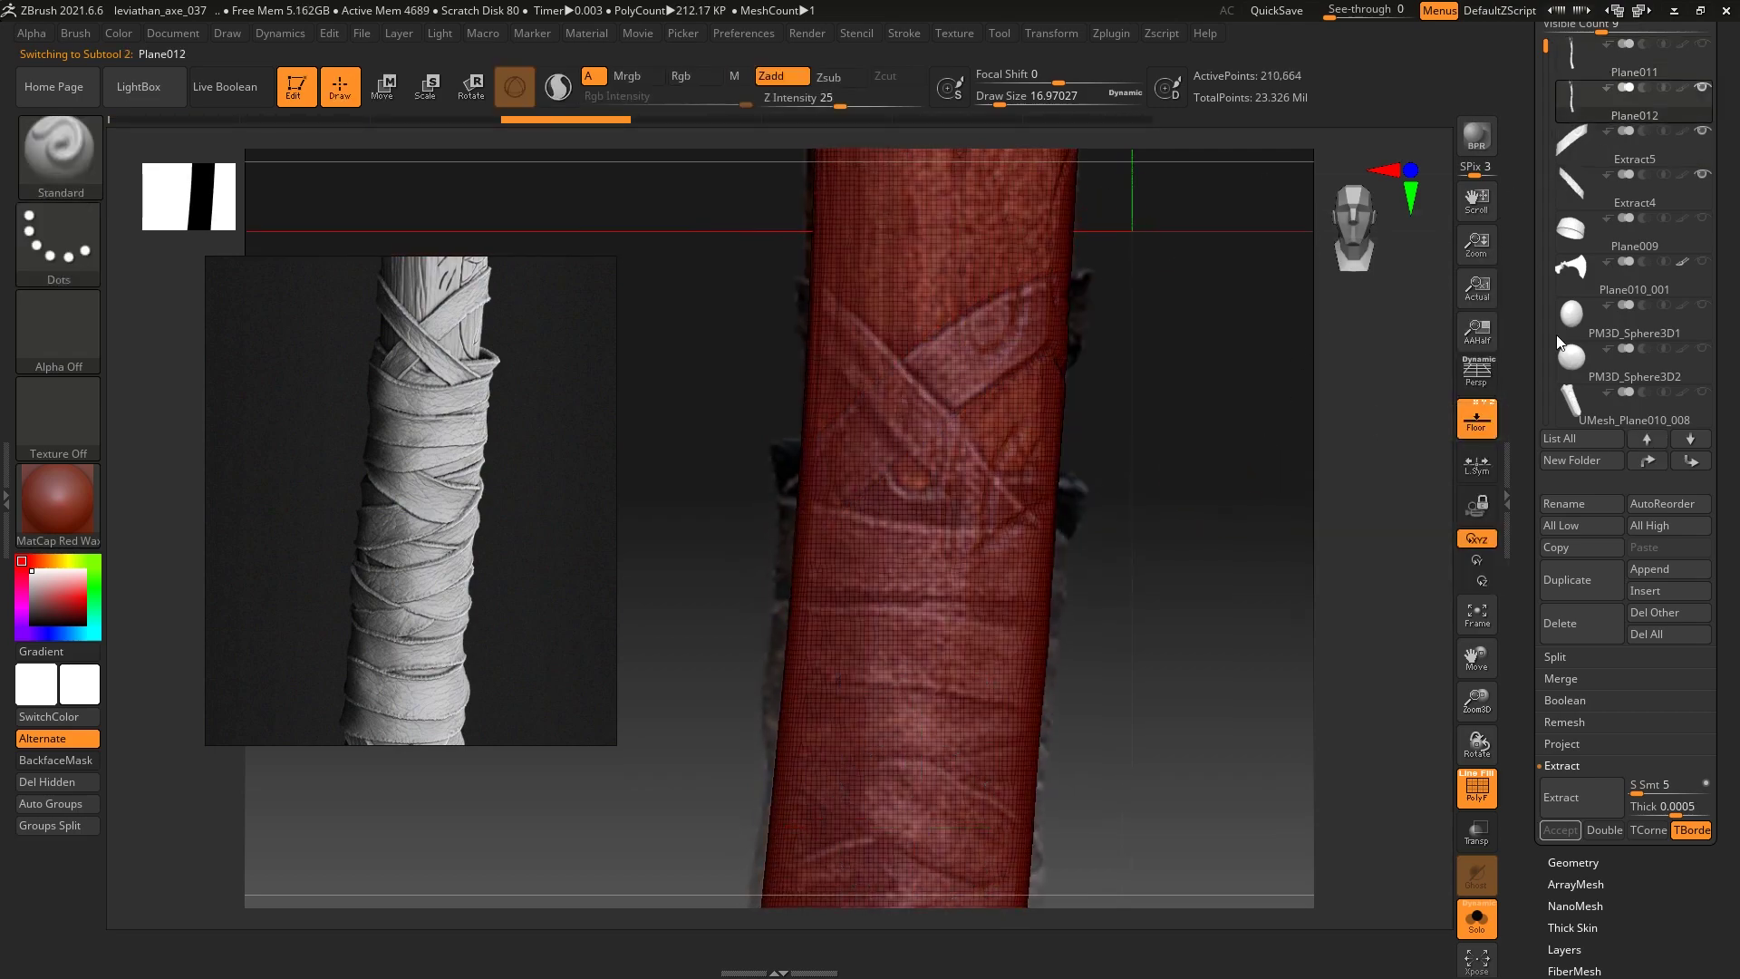
Toggle Solo and SliceCurve a horizontal band across the Plane012 wrap
click(1480, 929)
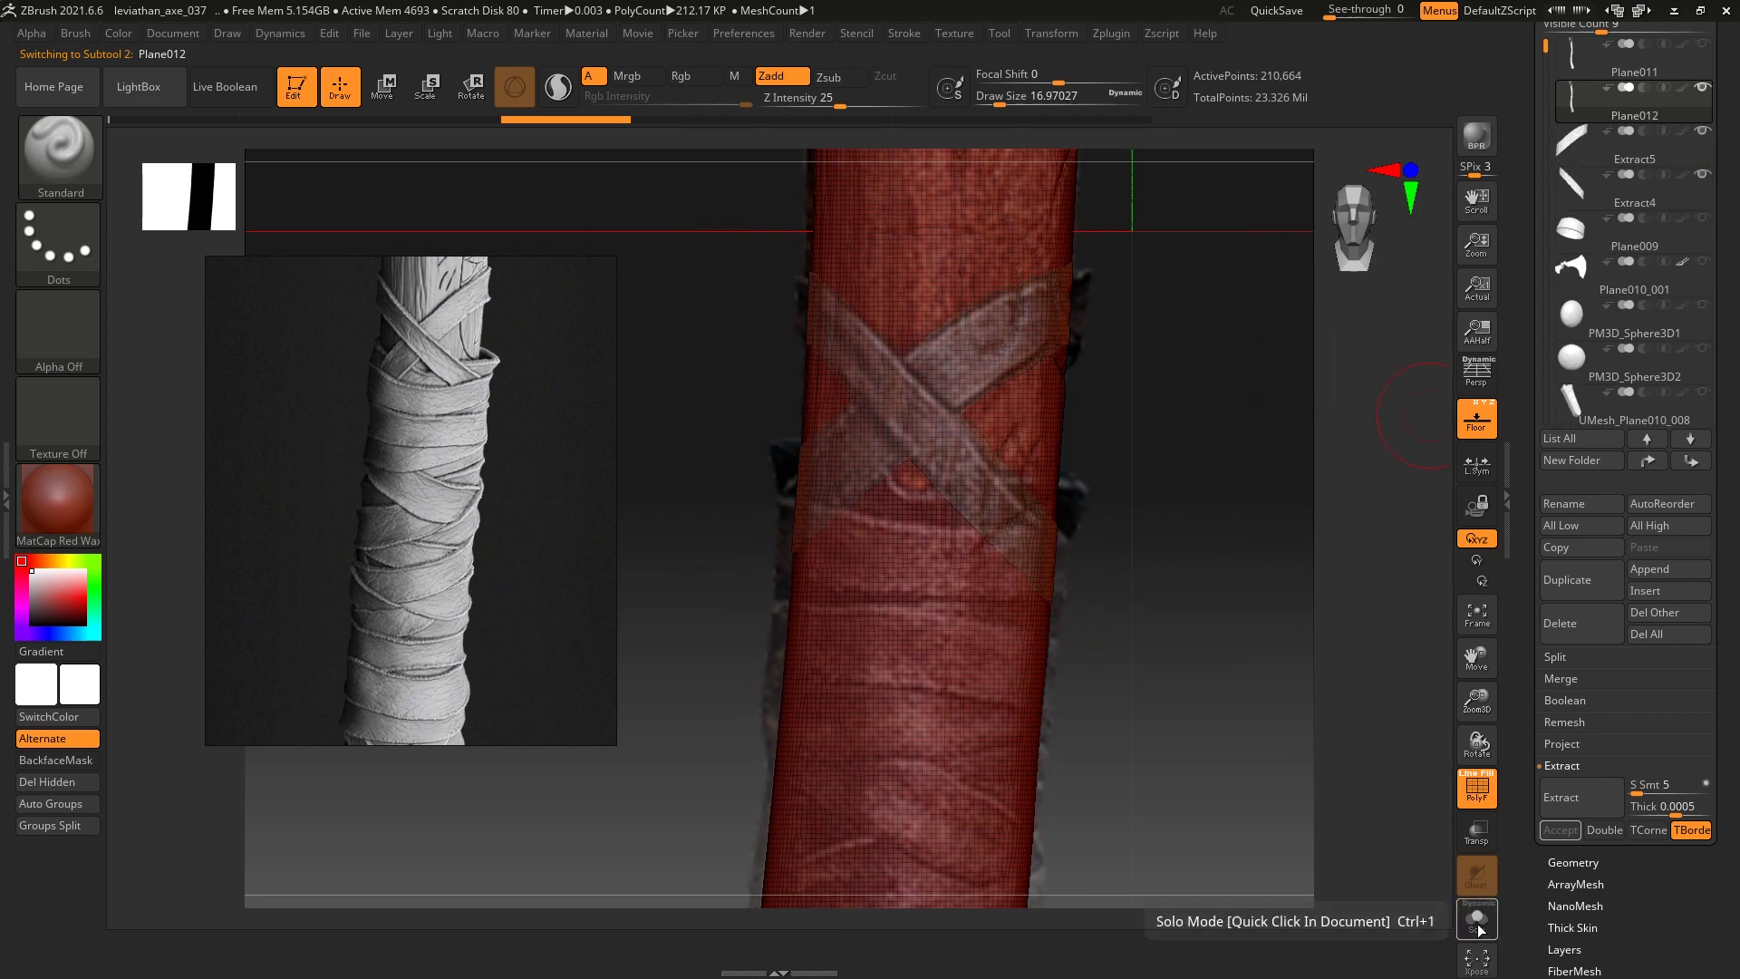
click(1481, 930)
mouse_move(1151, 543)
mouse_down()
mouse_move(1127, 477)
mouse_move(798, 464)
mouse_move(753, 444)
mouse_up()
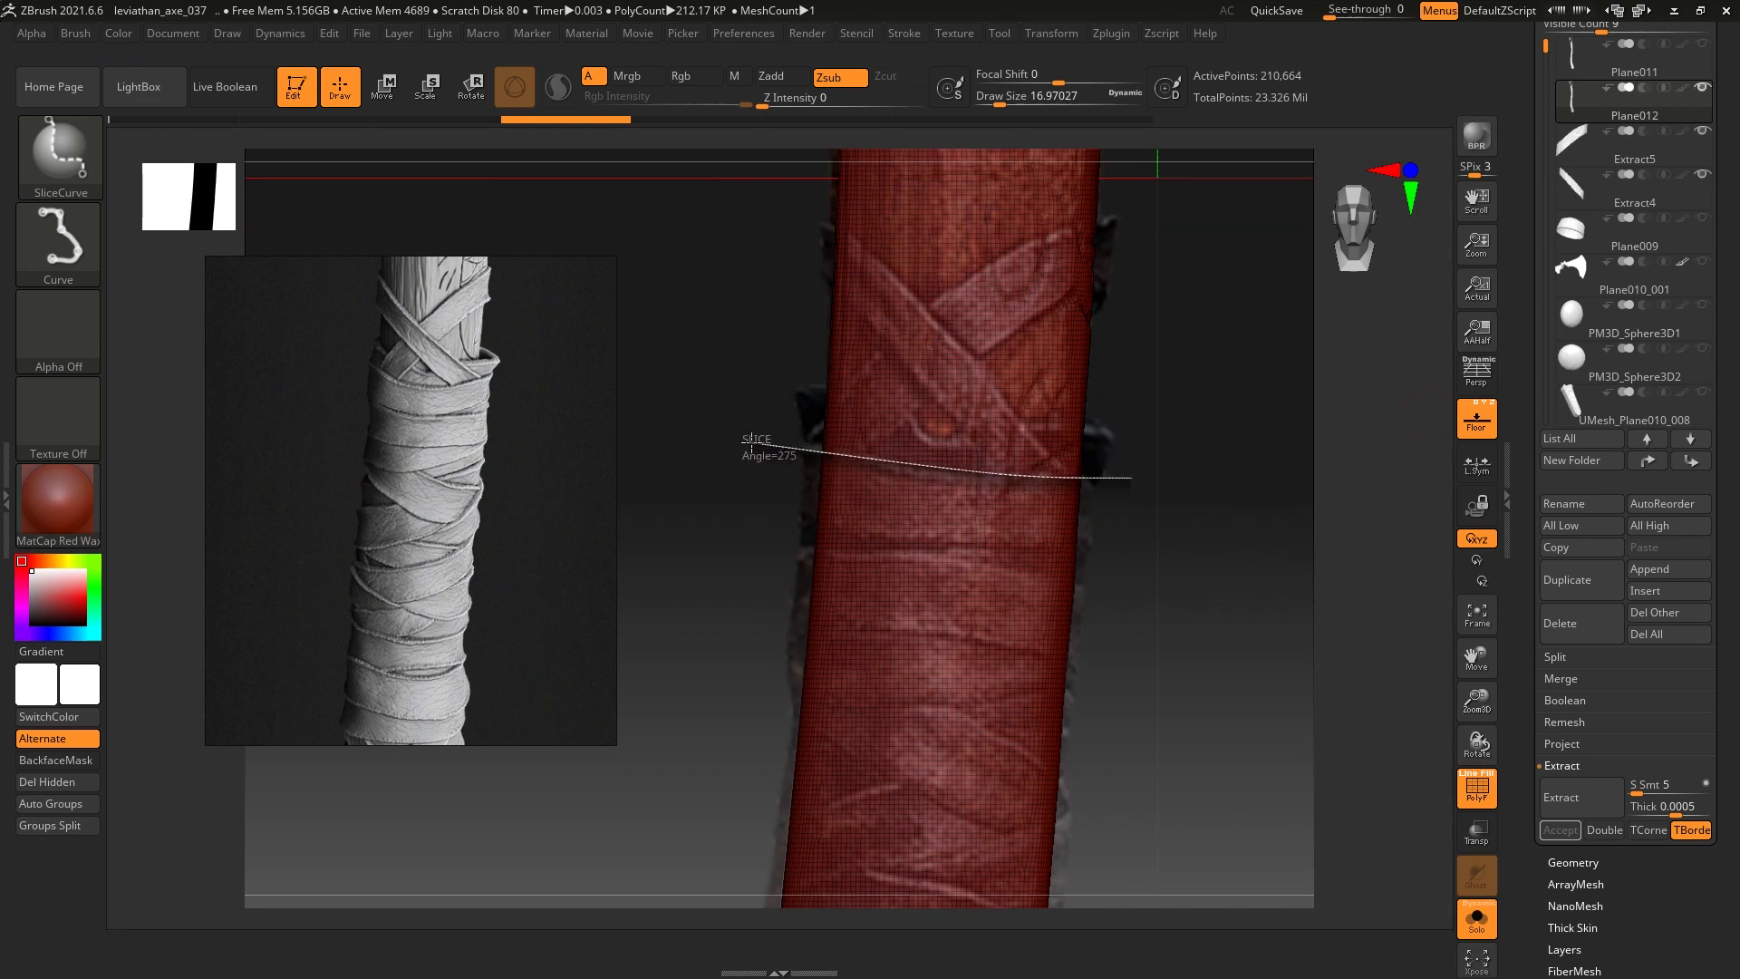
ctrl+shift+drag(1108, 548, 755, 548)
Mask the horizontal band, extract it as Extract6, and reselect Plane012
key(w)
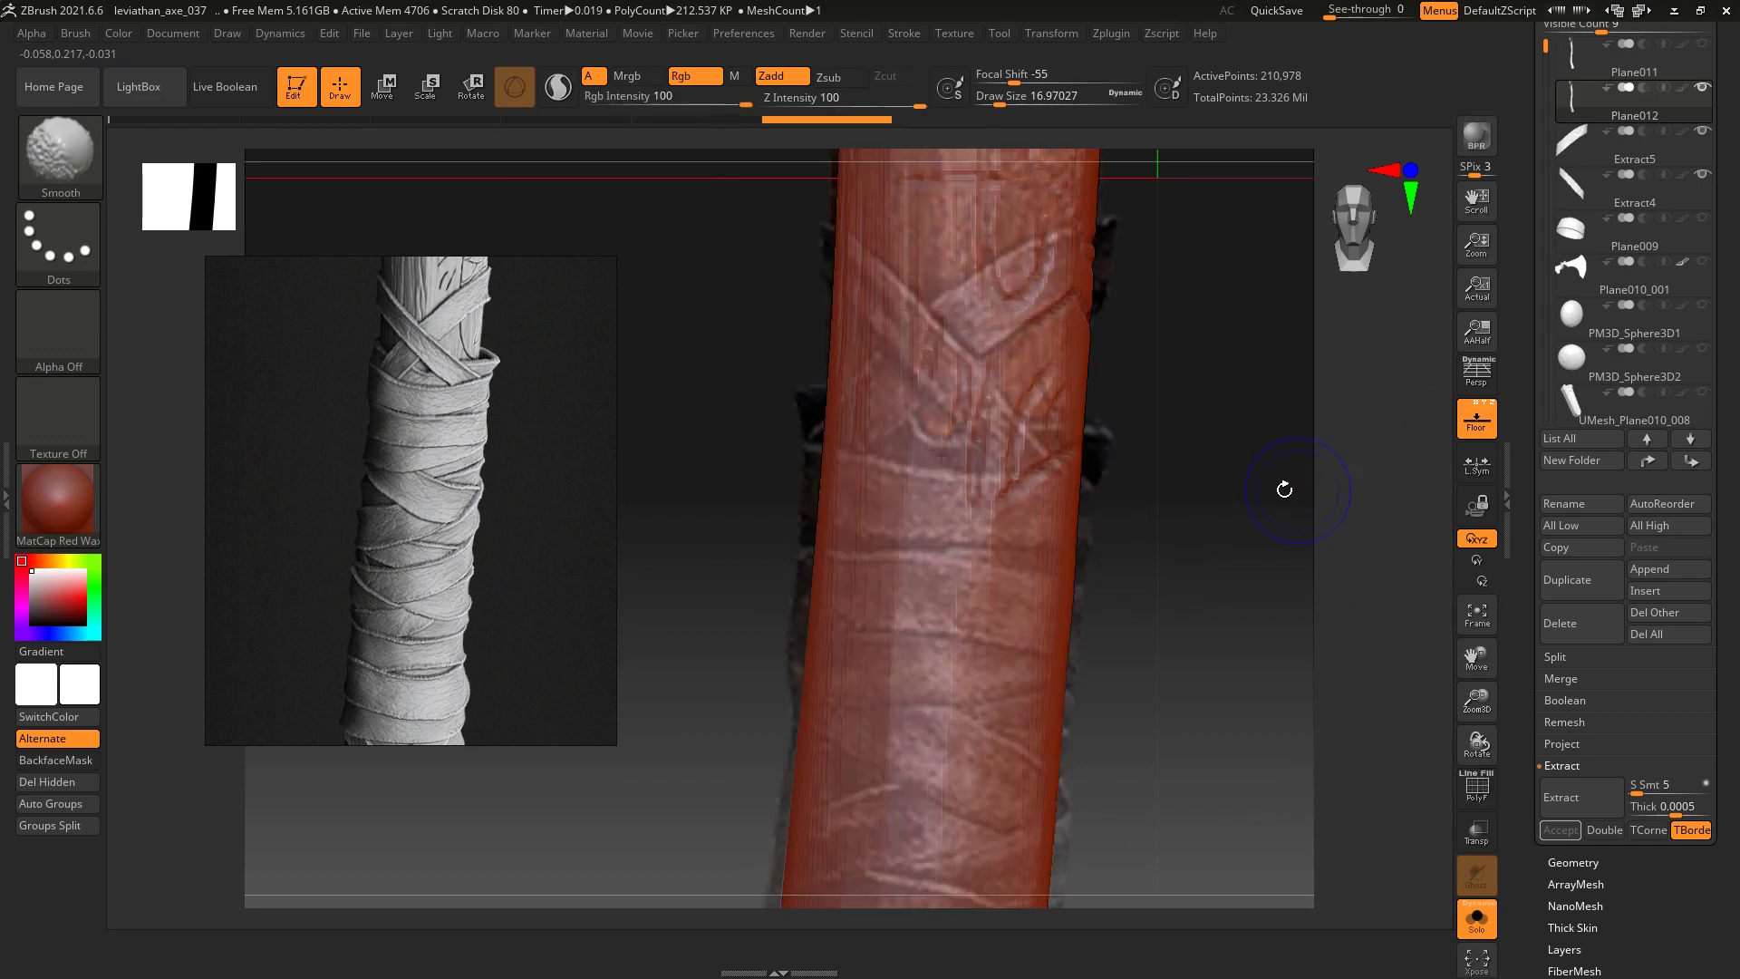
click(1024, 511)
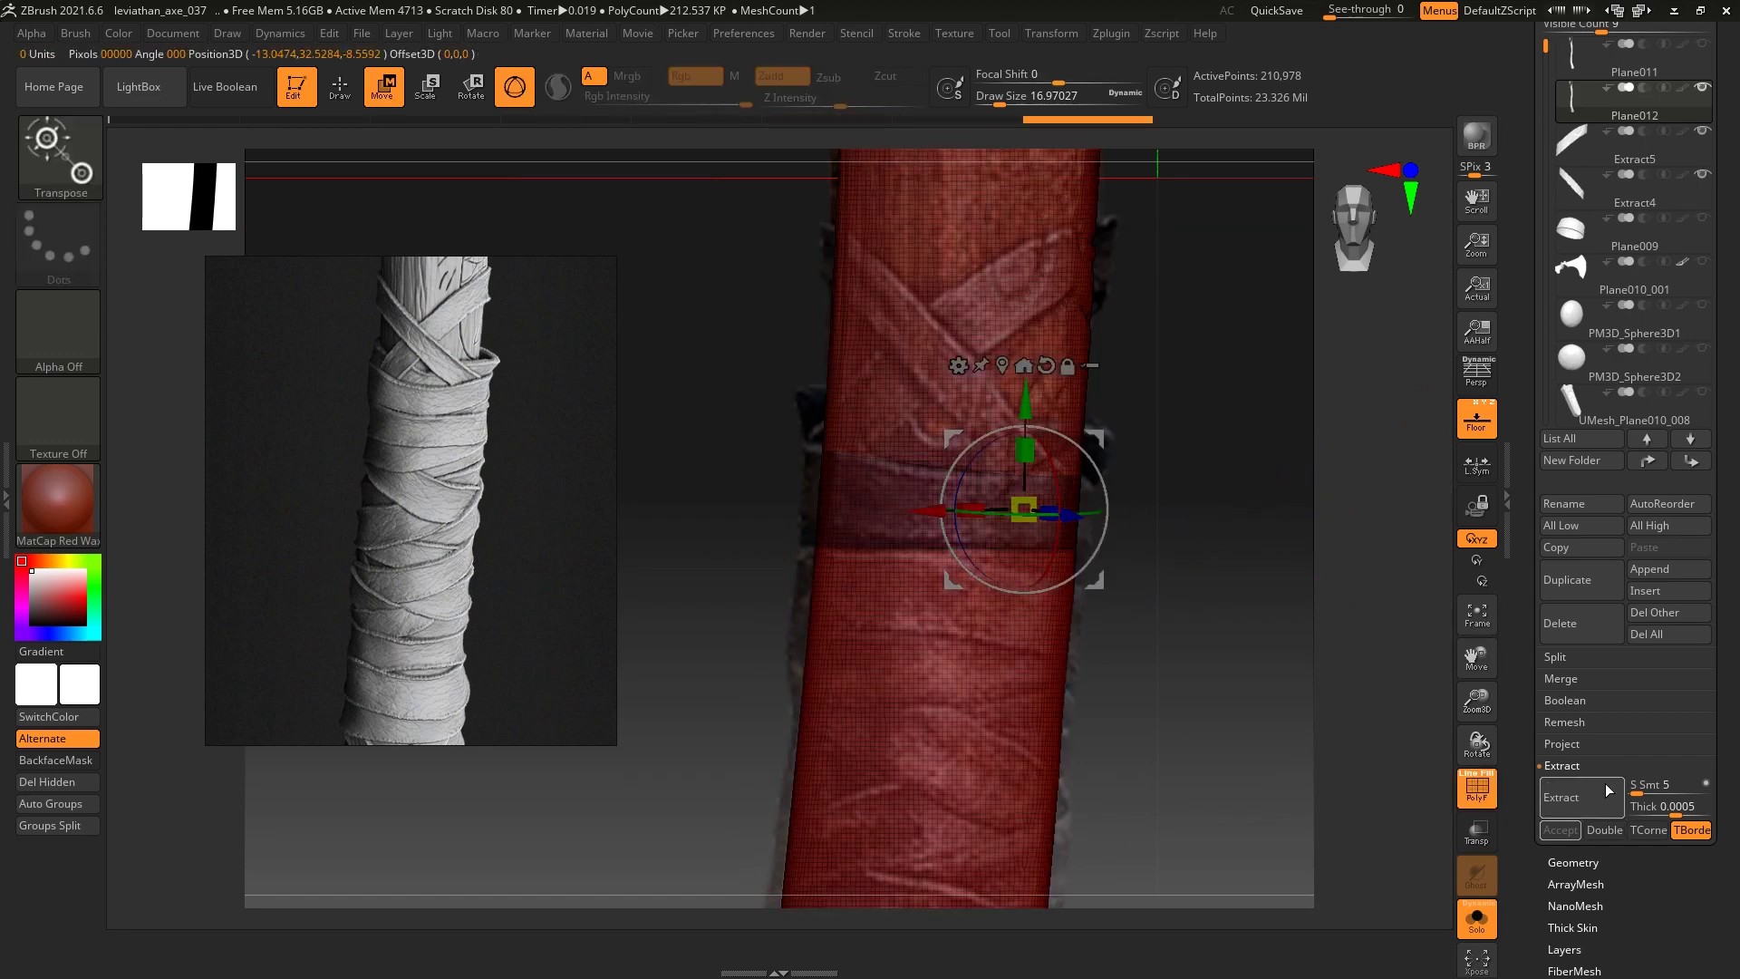
click(1609, 791)
click(1567, 830)
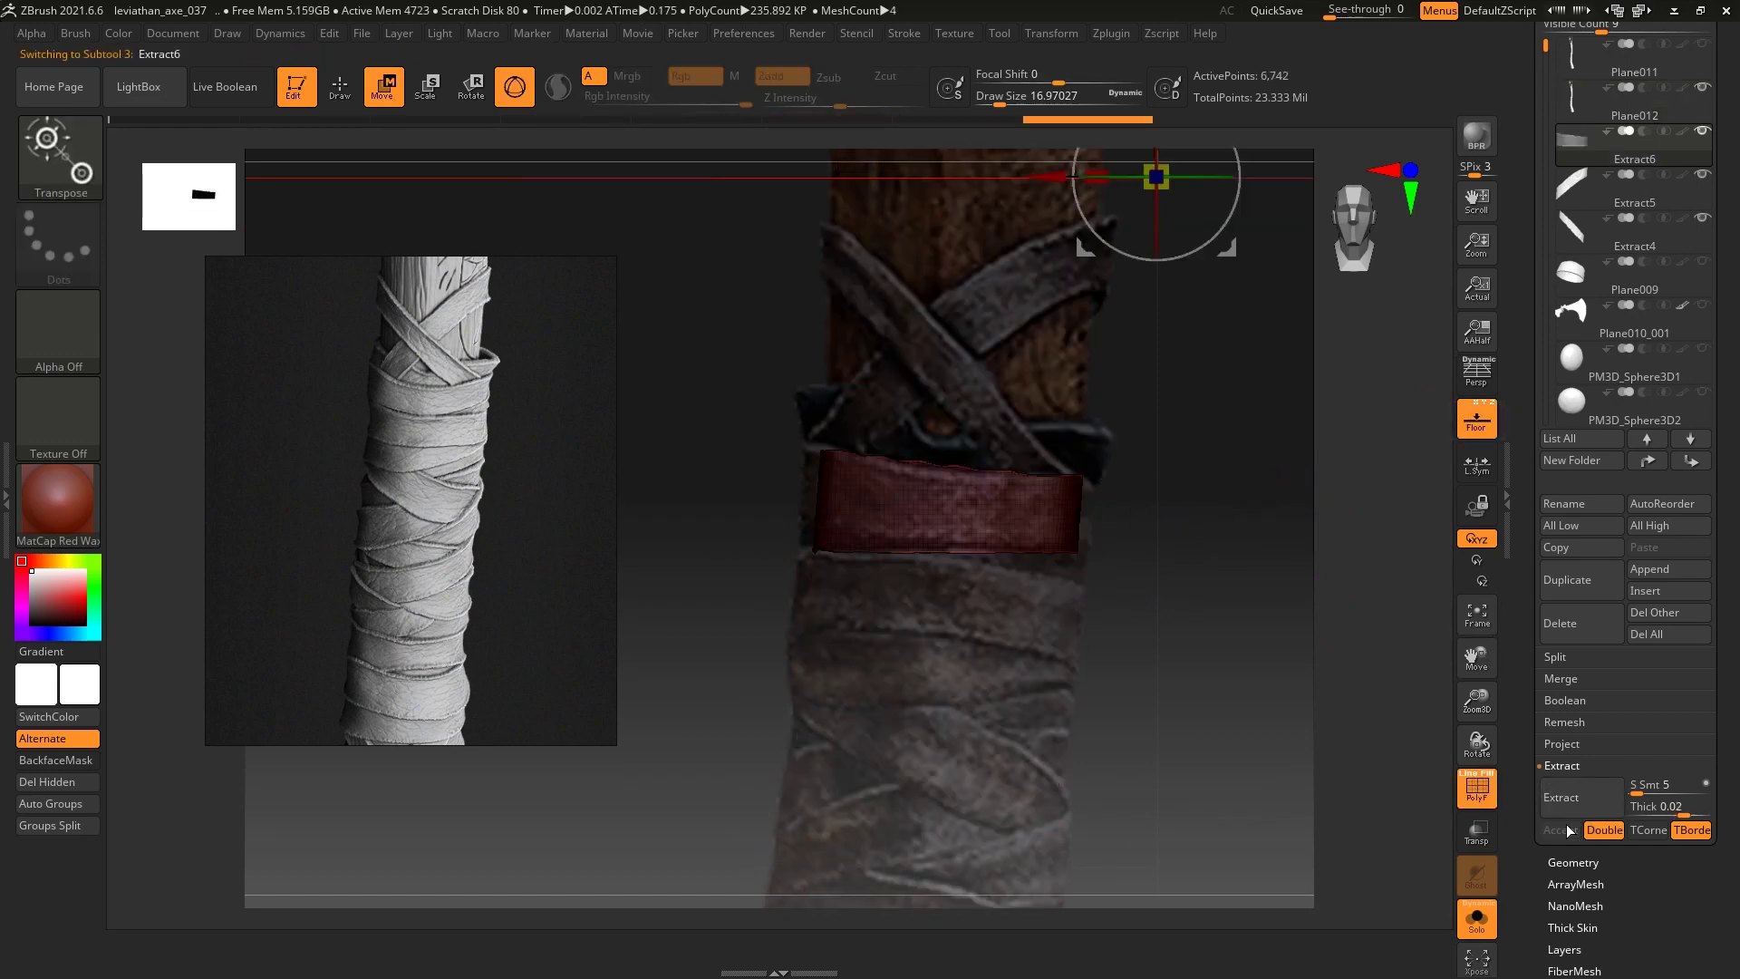
alt+click(1079, 689)
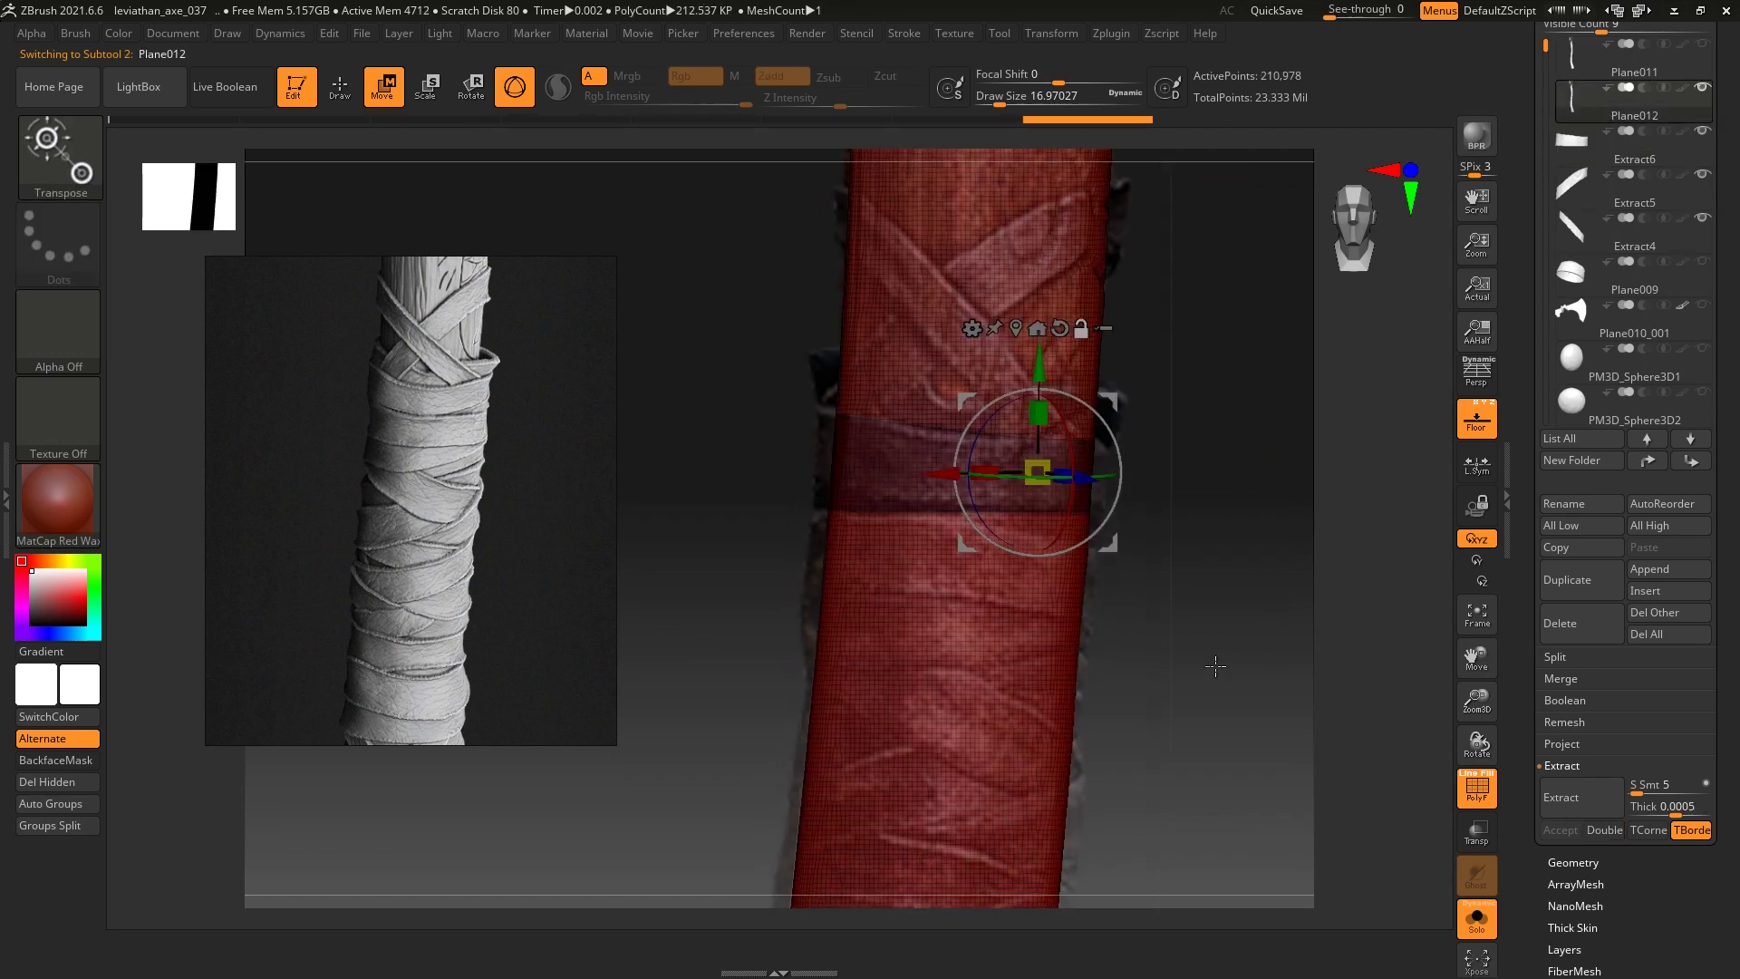
key(q)
ctrl+click(1217, 666)
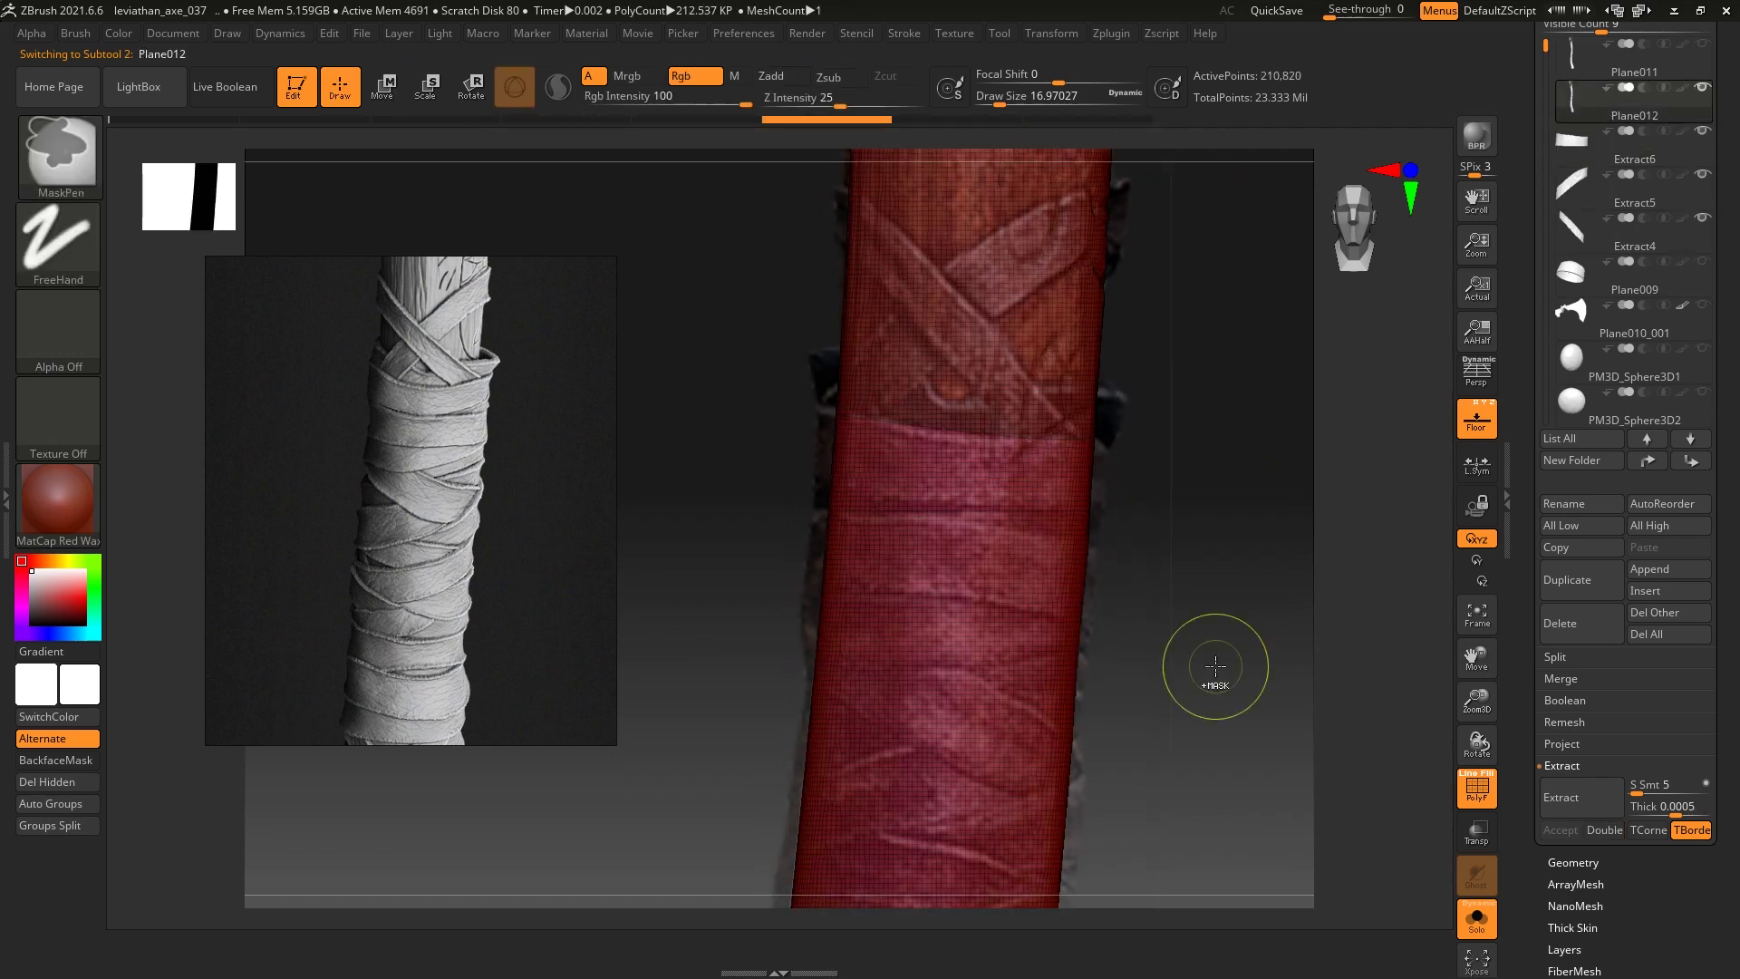
key(w)
key(q)
ctrl+shift+drag(1134, 562, 671, 490)
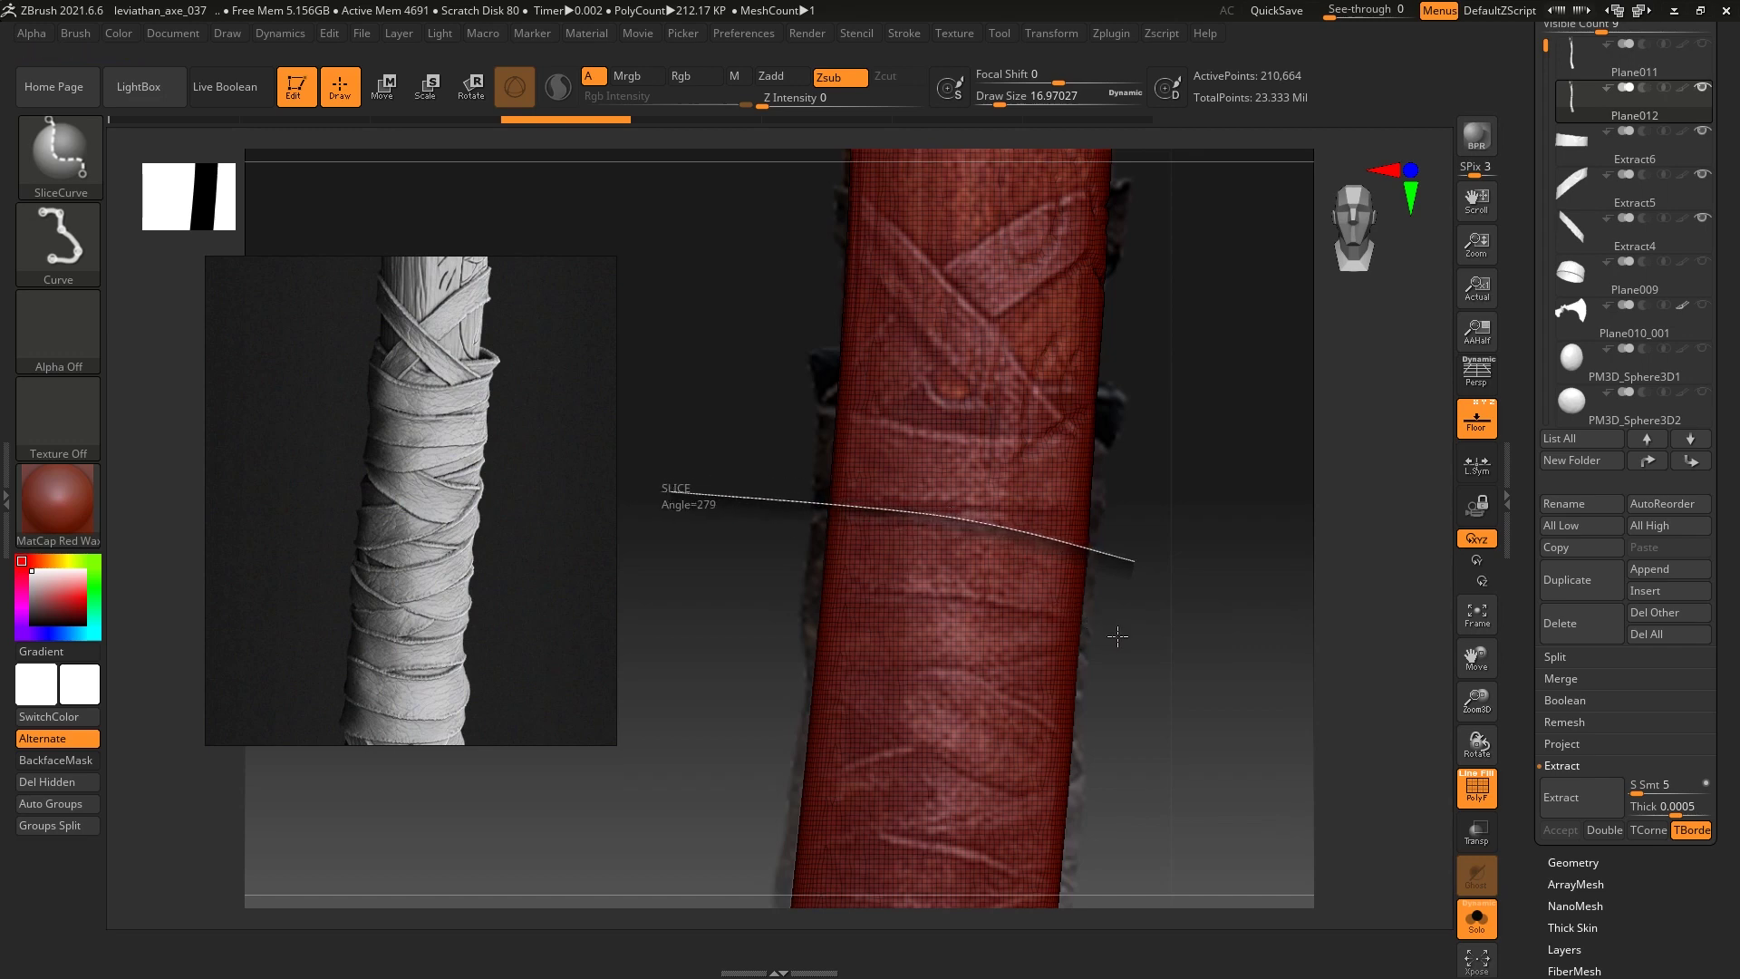
ctrl+shift+drag(1122, 628, 667, 587)
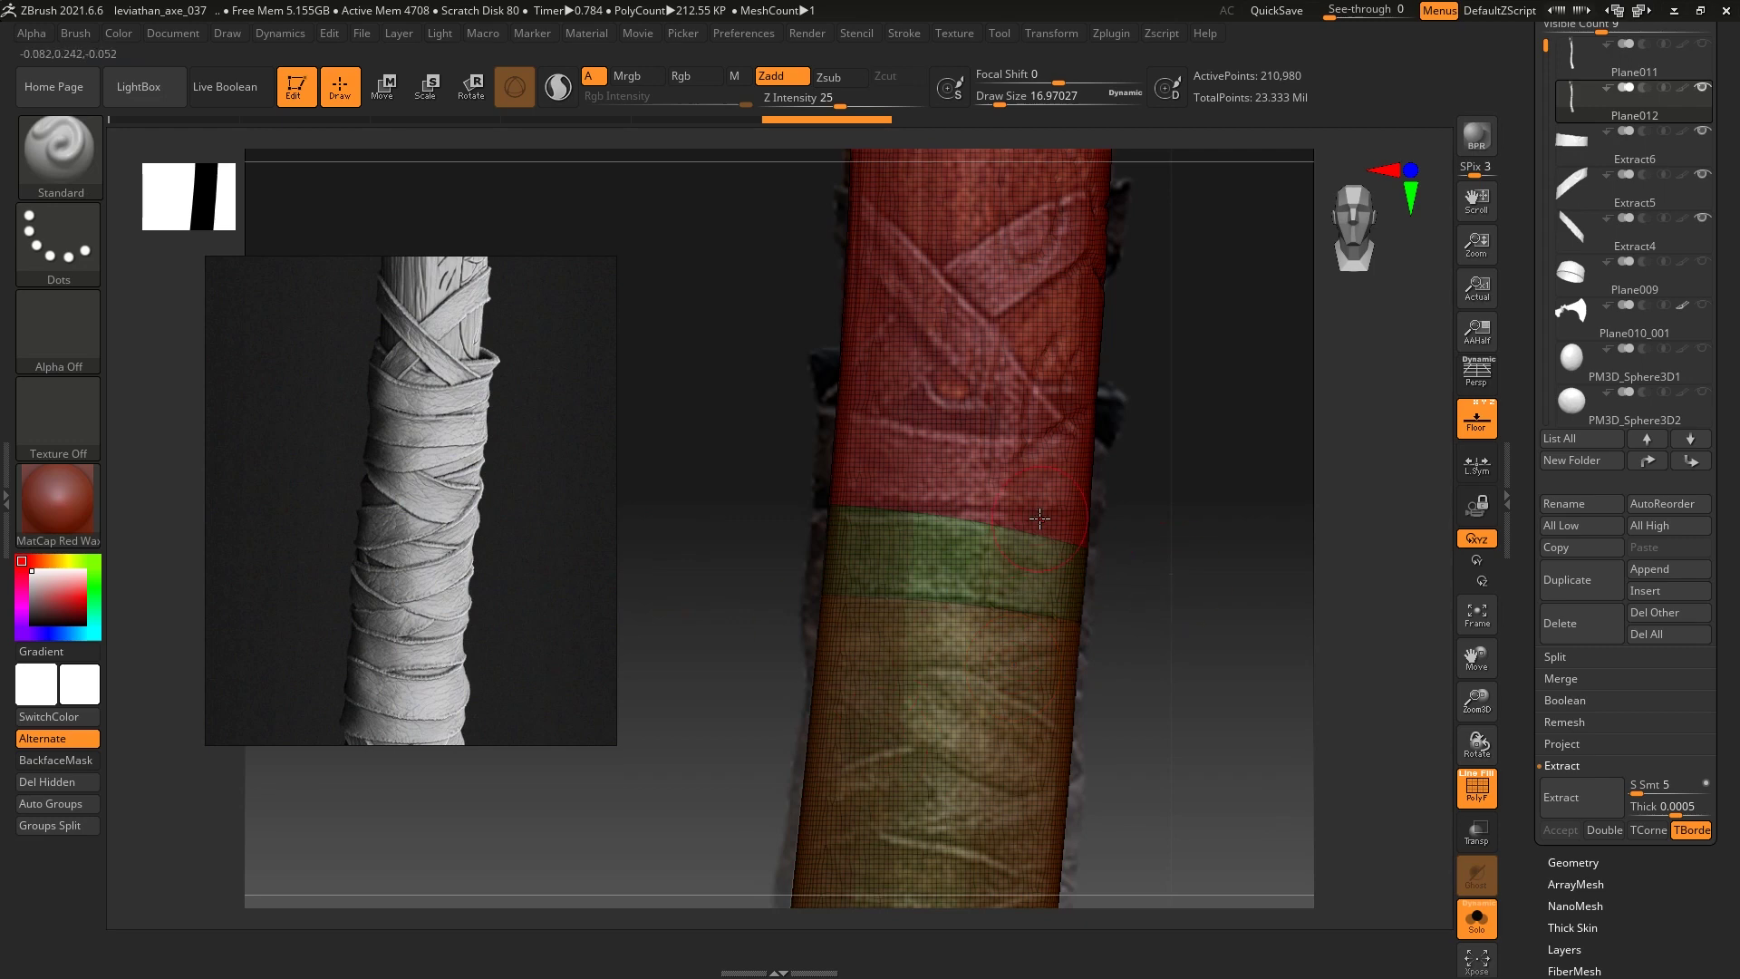
key(w)
ctrl+click(1033, 553)
ctrl+click(1222, 480)
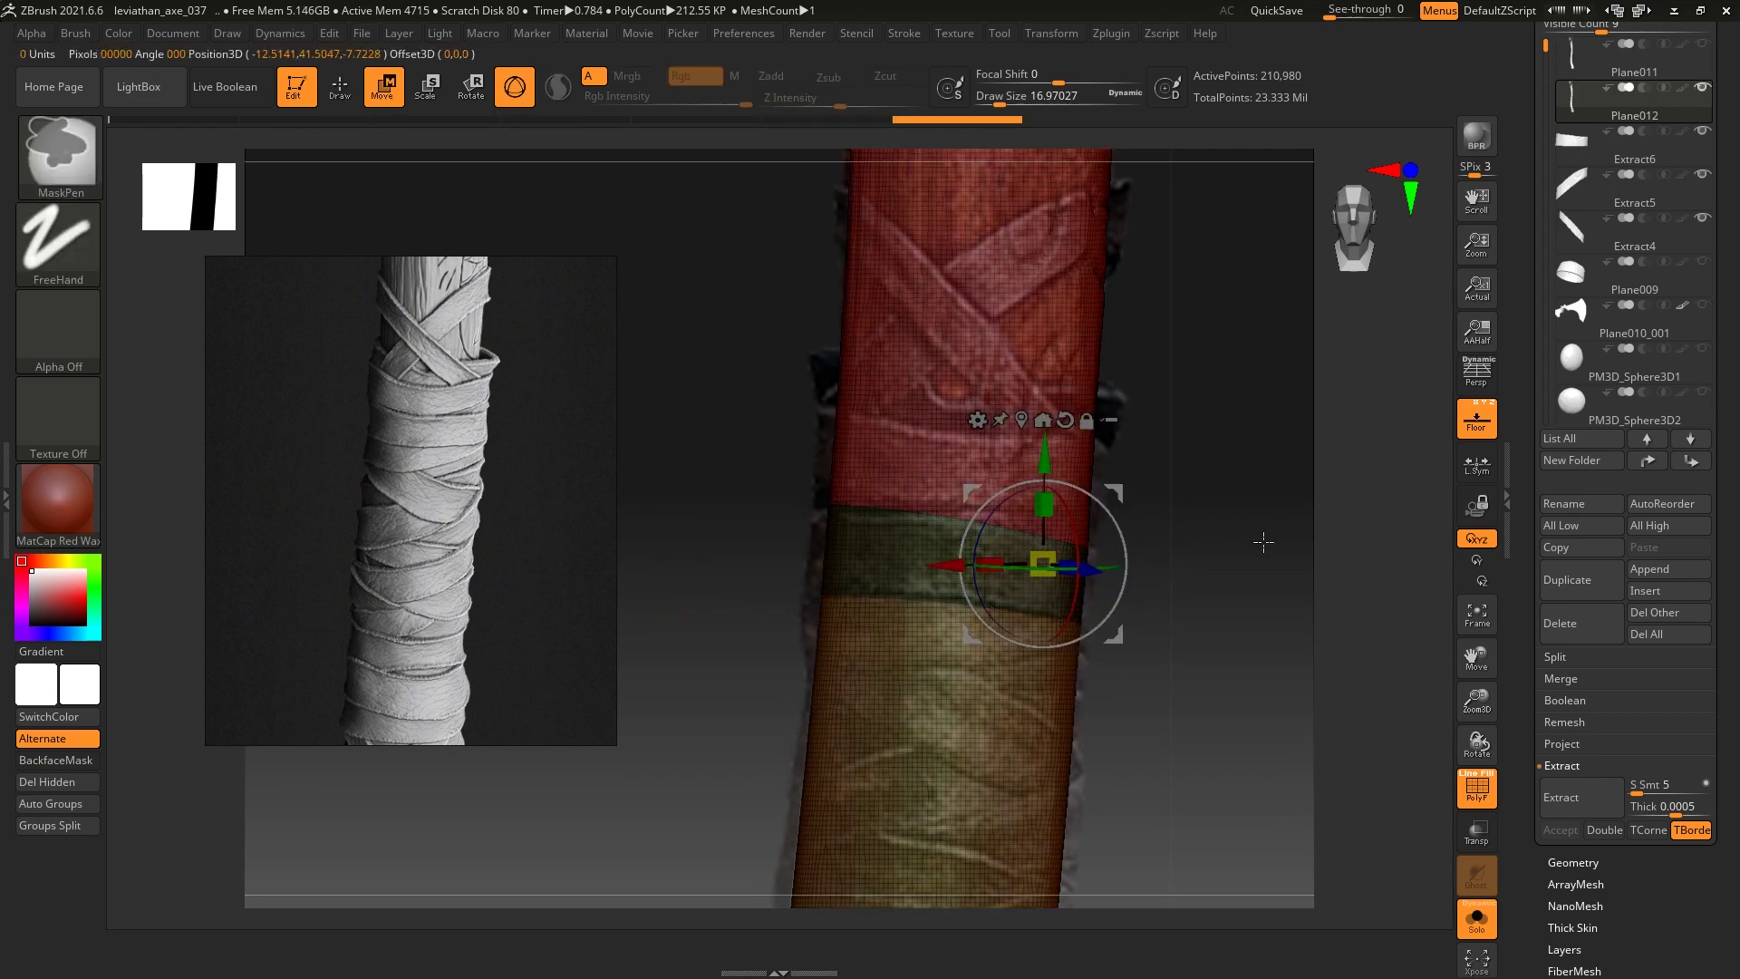
click(1582, 798)
click(1560, 831)
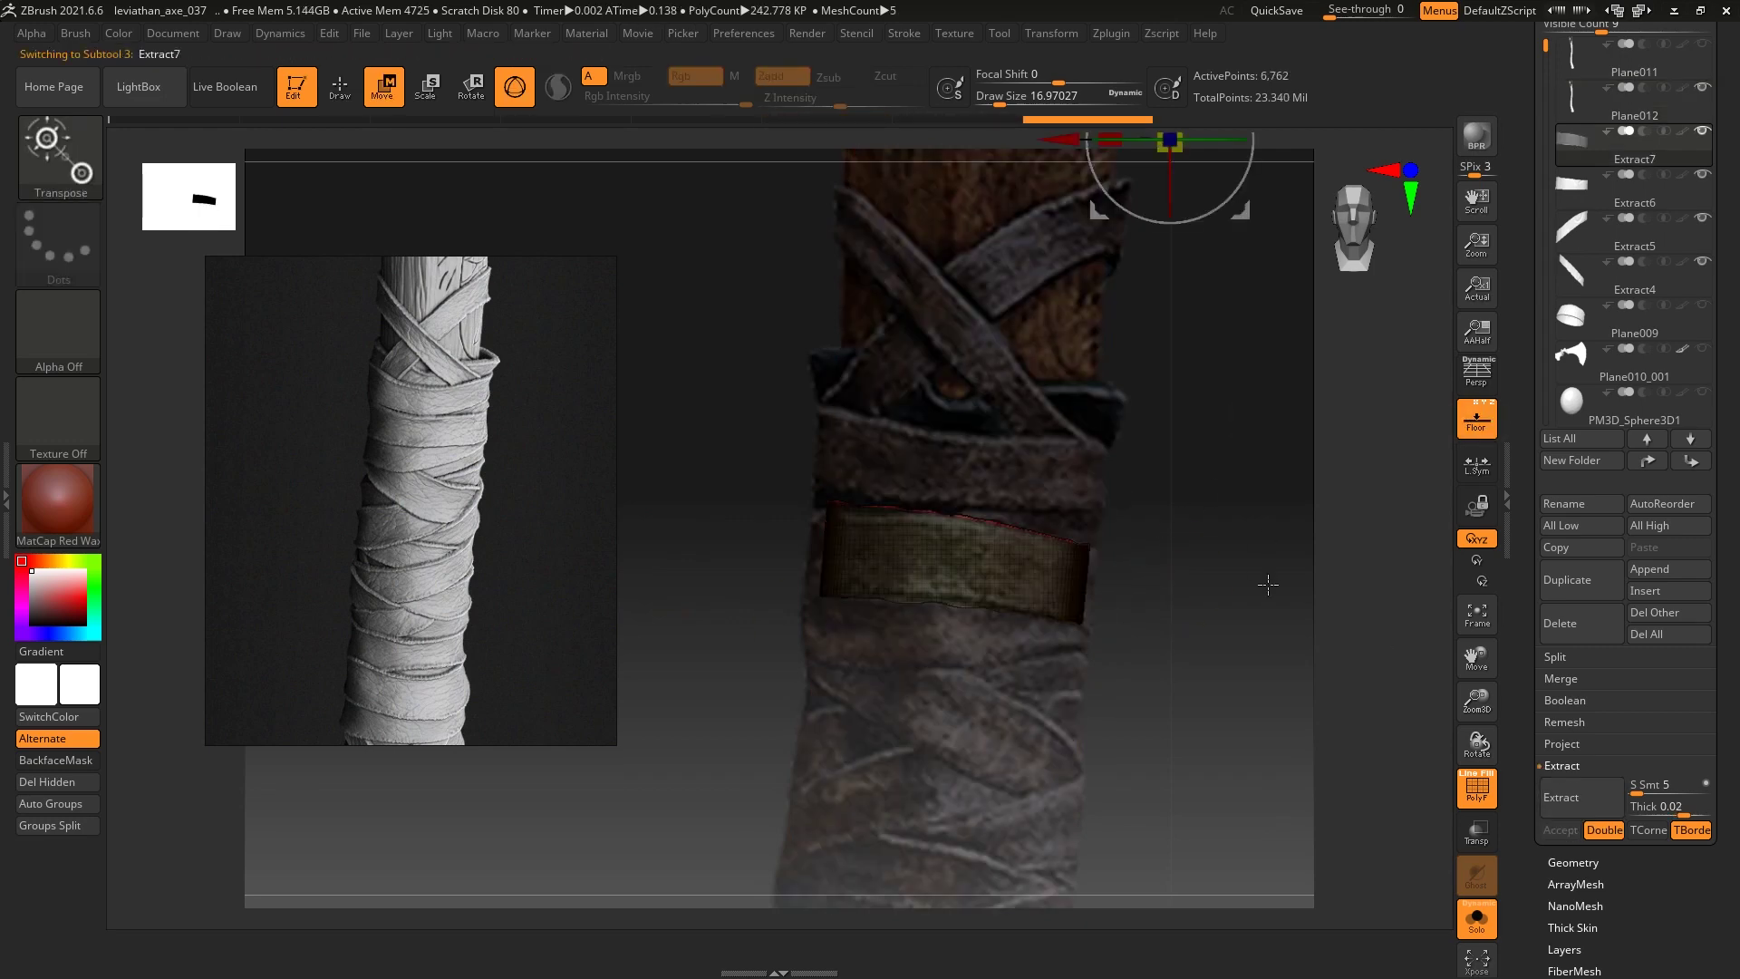
click(1595, 105)
key(q)
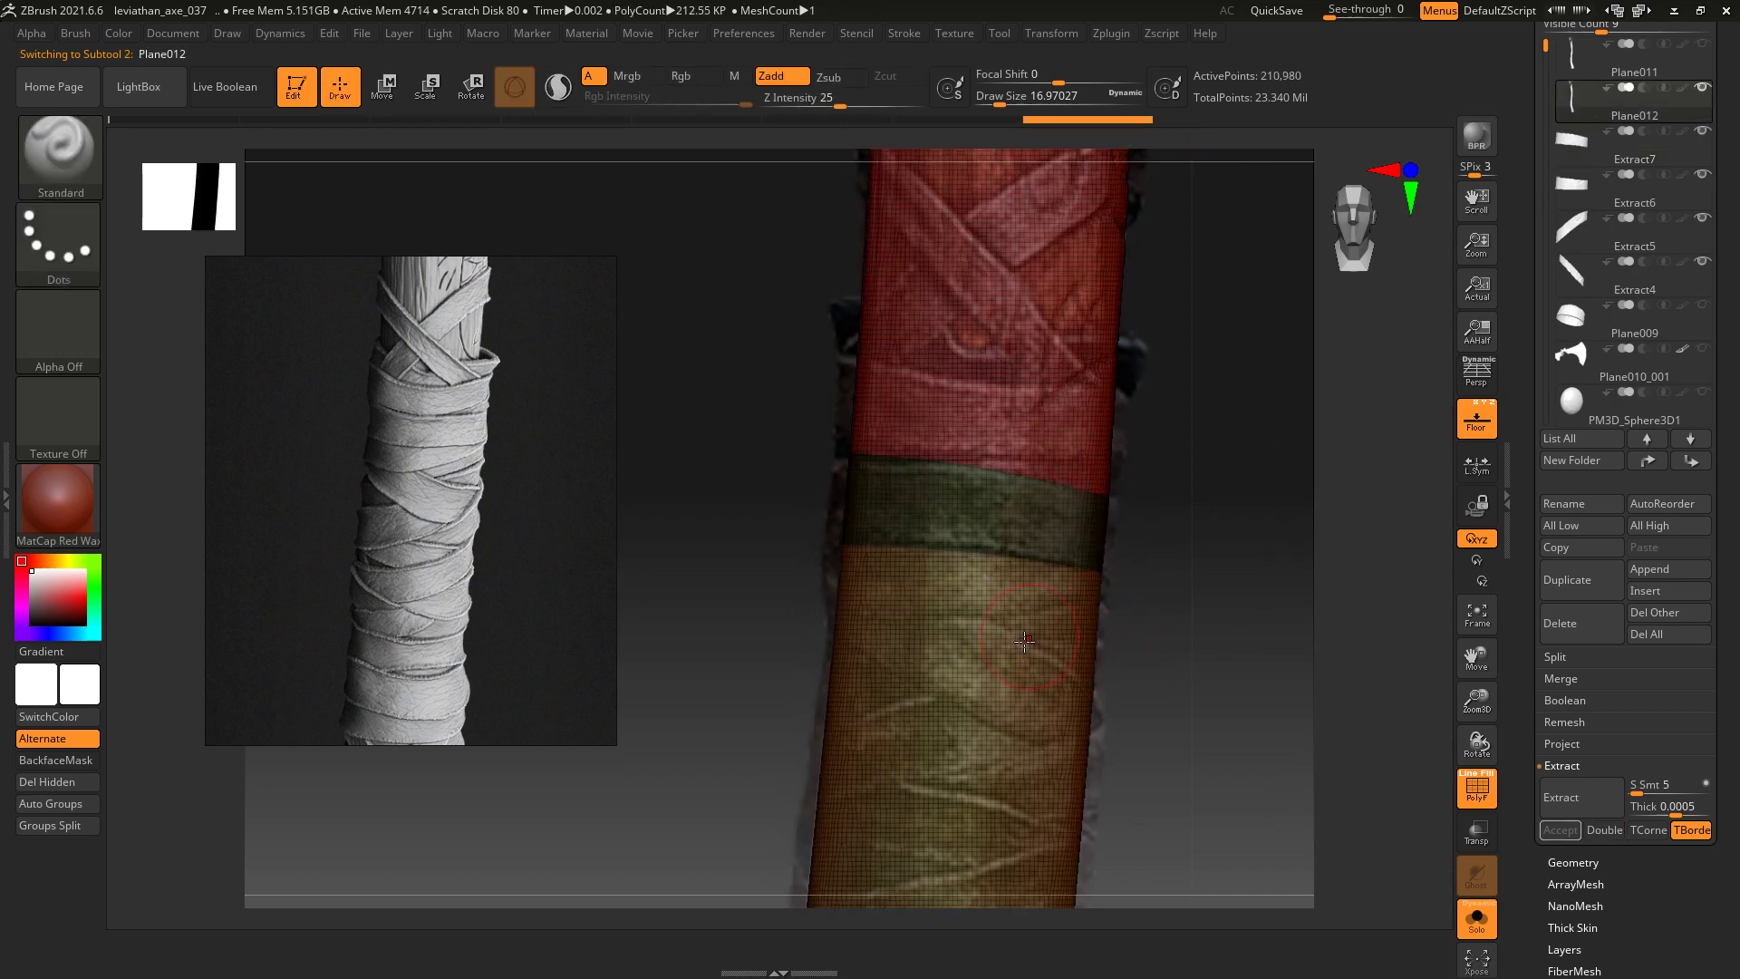
ctrl+click(1229, 549)
ctrl+drag(1229, 549, 1213, 572)
key(ctrl+w)
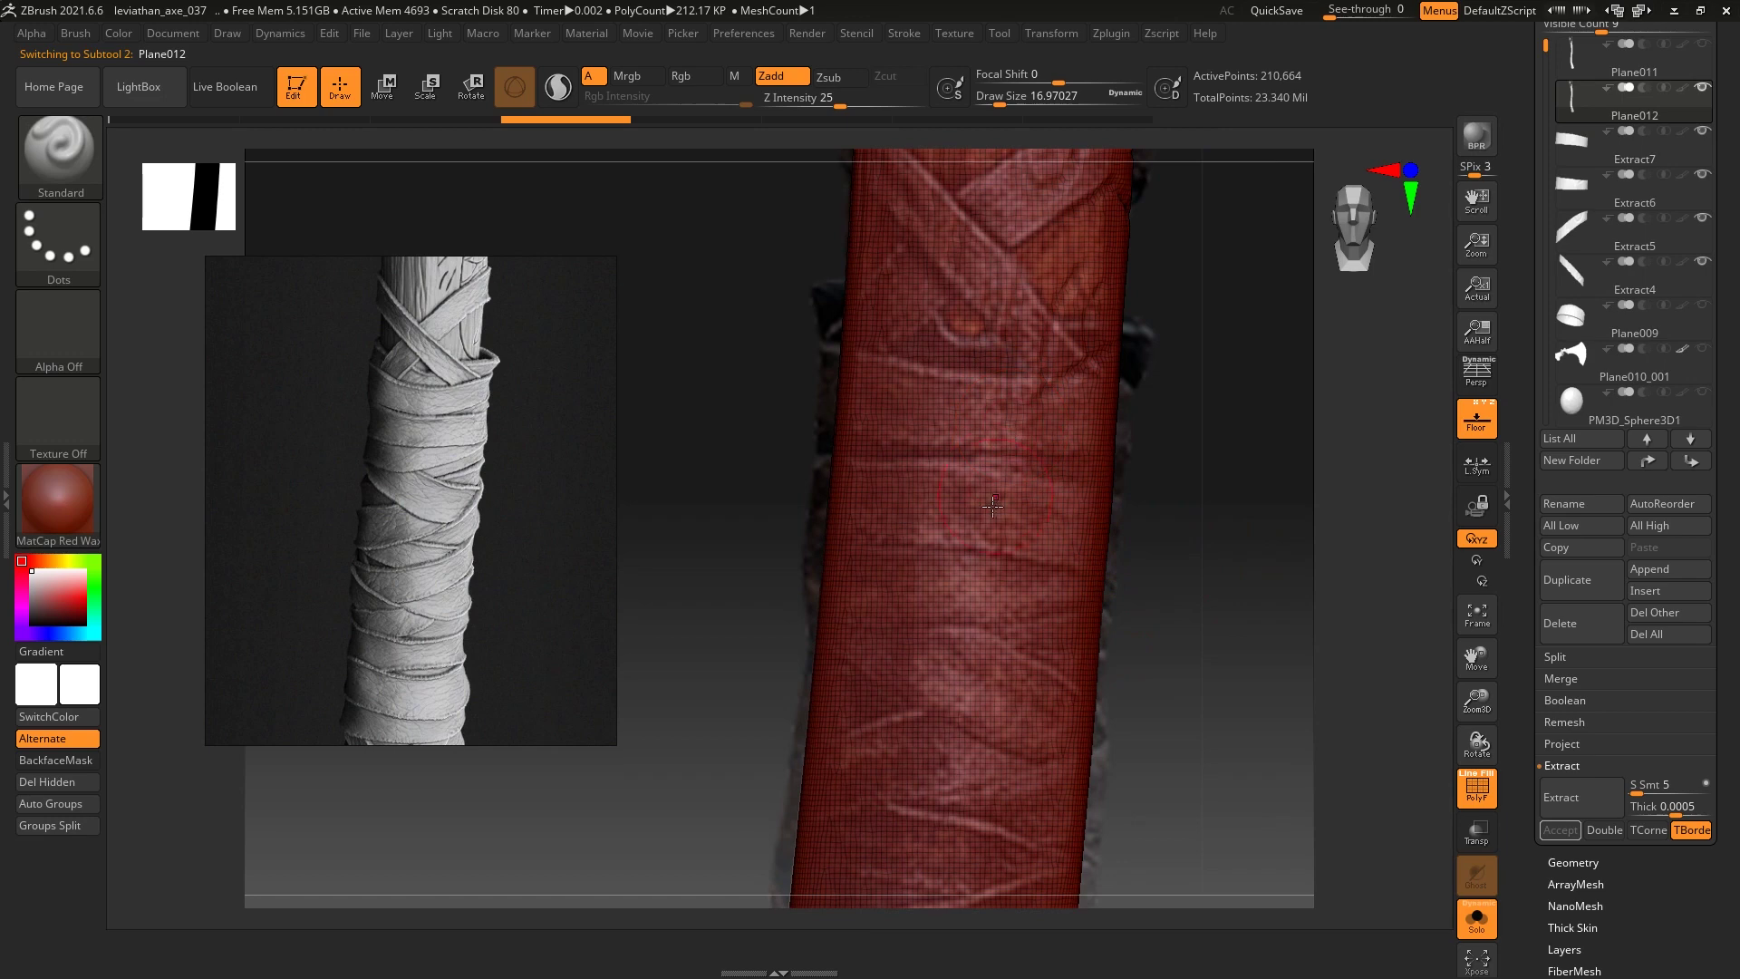
right_drag(954, 577, 1006, 634)
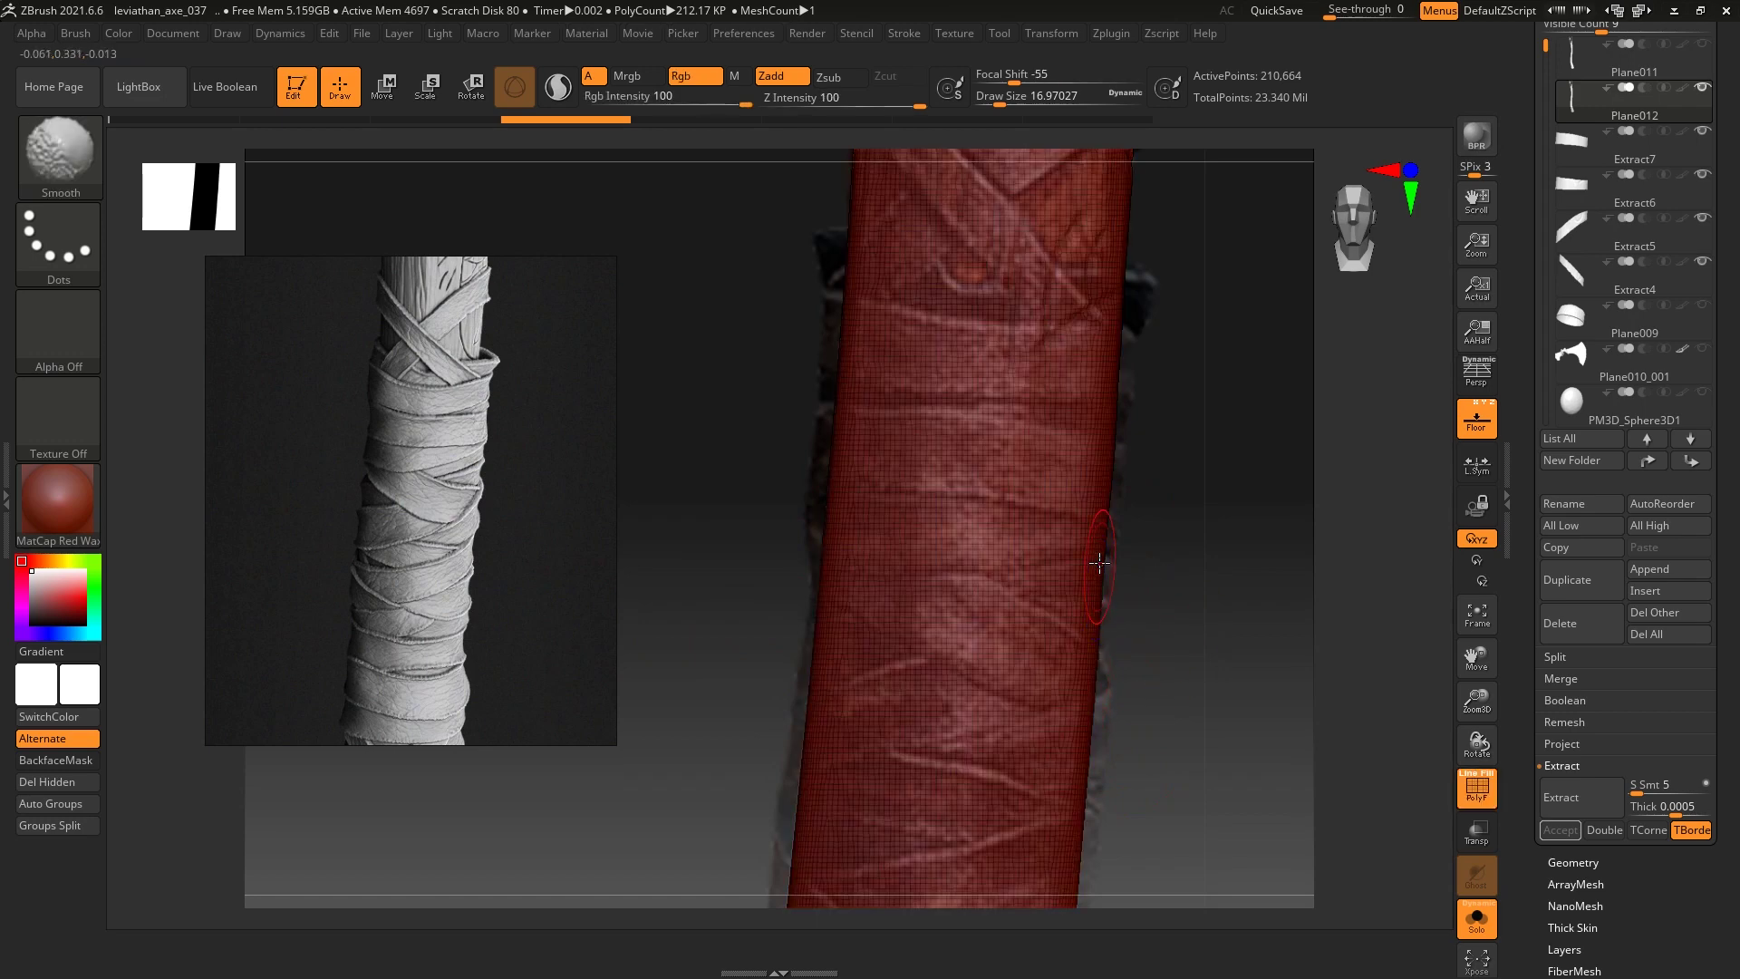
click(1477, 926)
SliceCurve two nearly horizontal cuts across the sleeve to form a band polygroup
ctrl+drag(1147, 537, 988, 574)
ctrl+click(1124, 571)
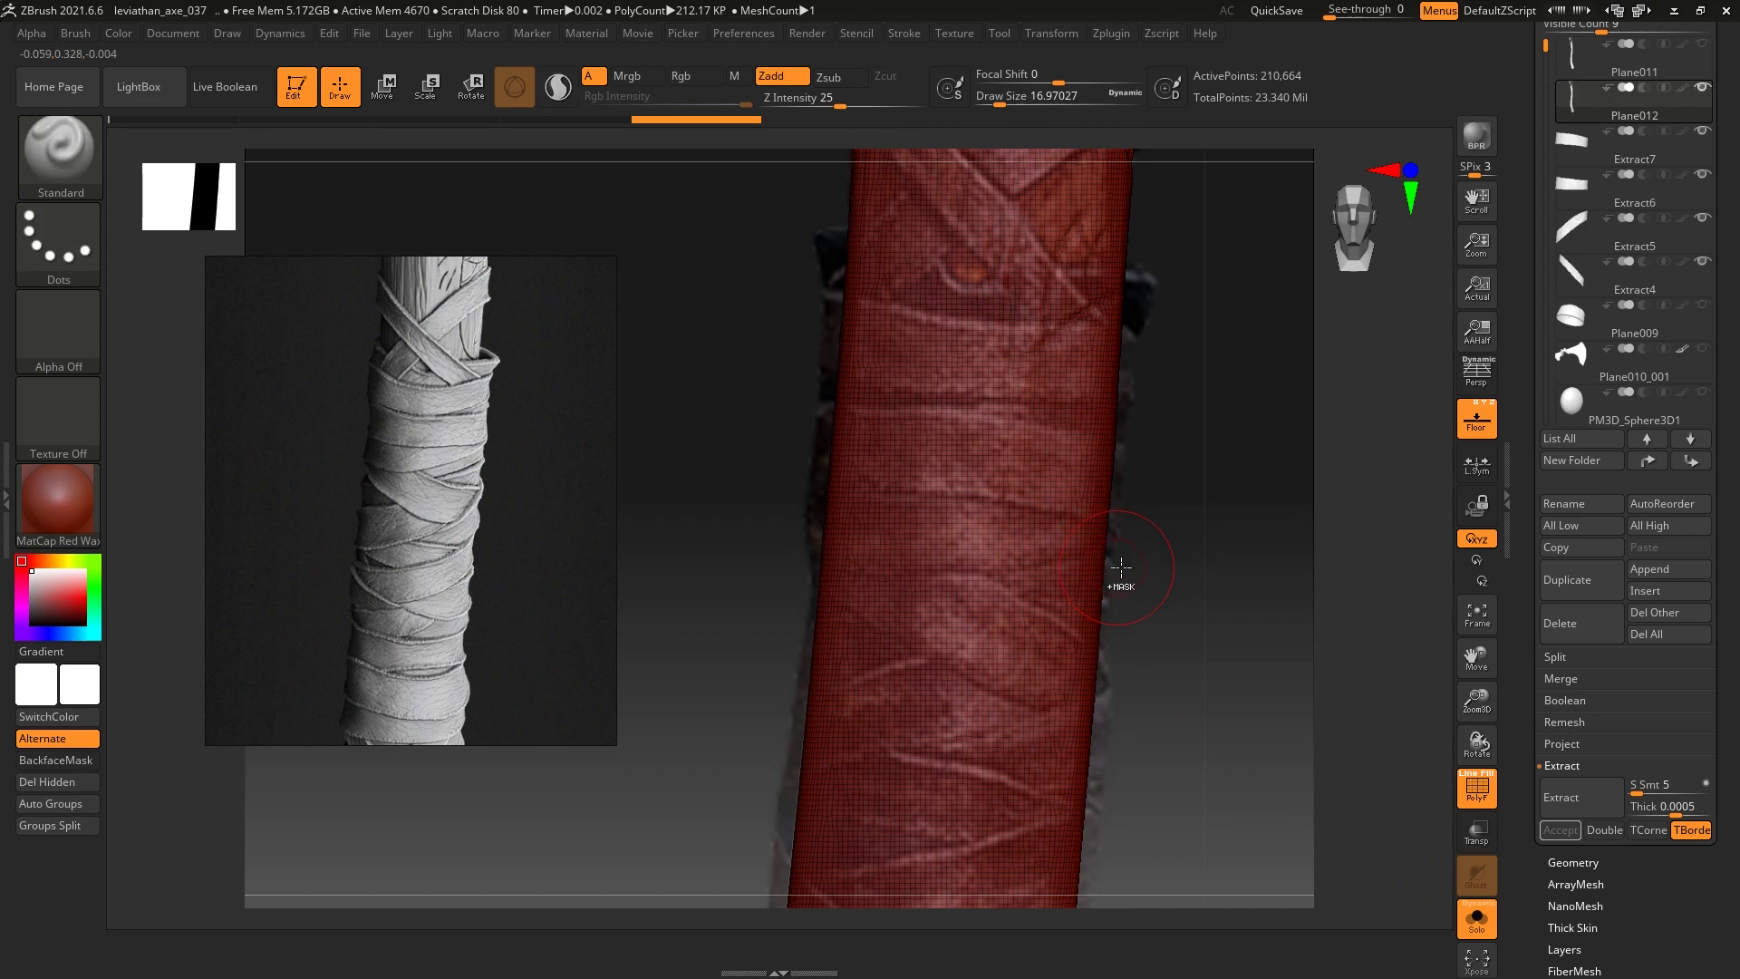
ctrl+shift+drag(1133, 553, 622, 569)
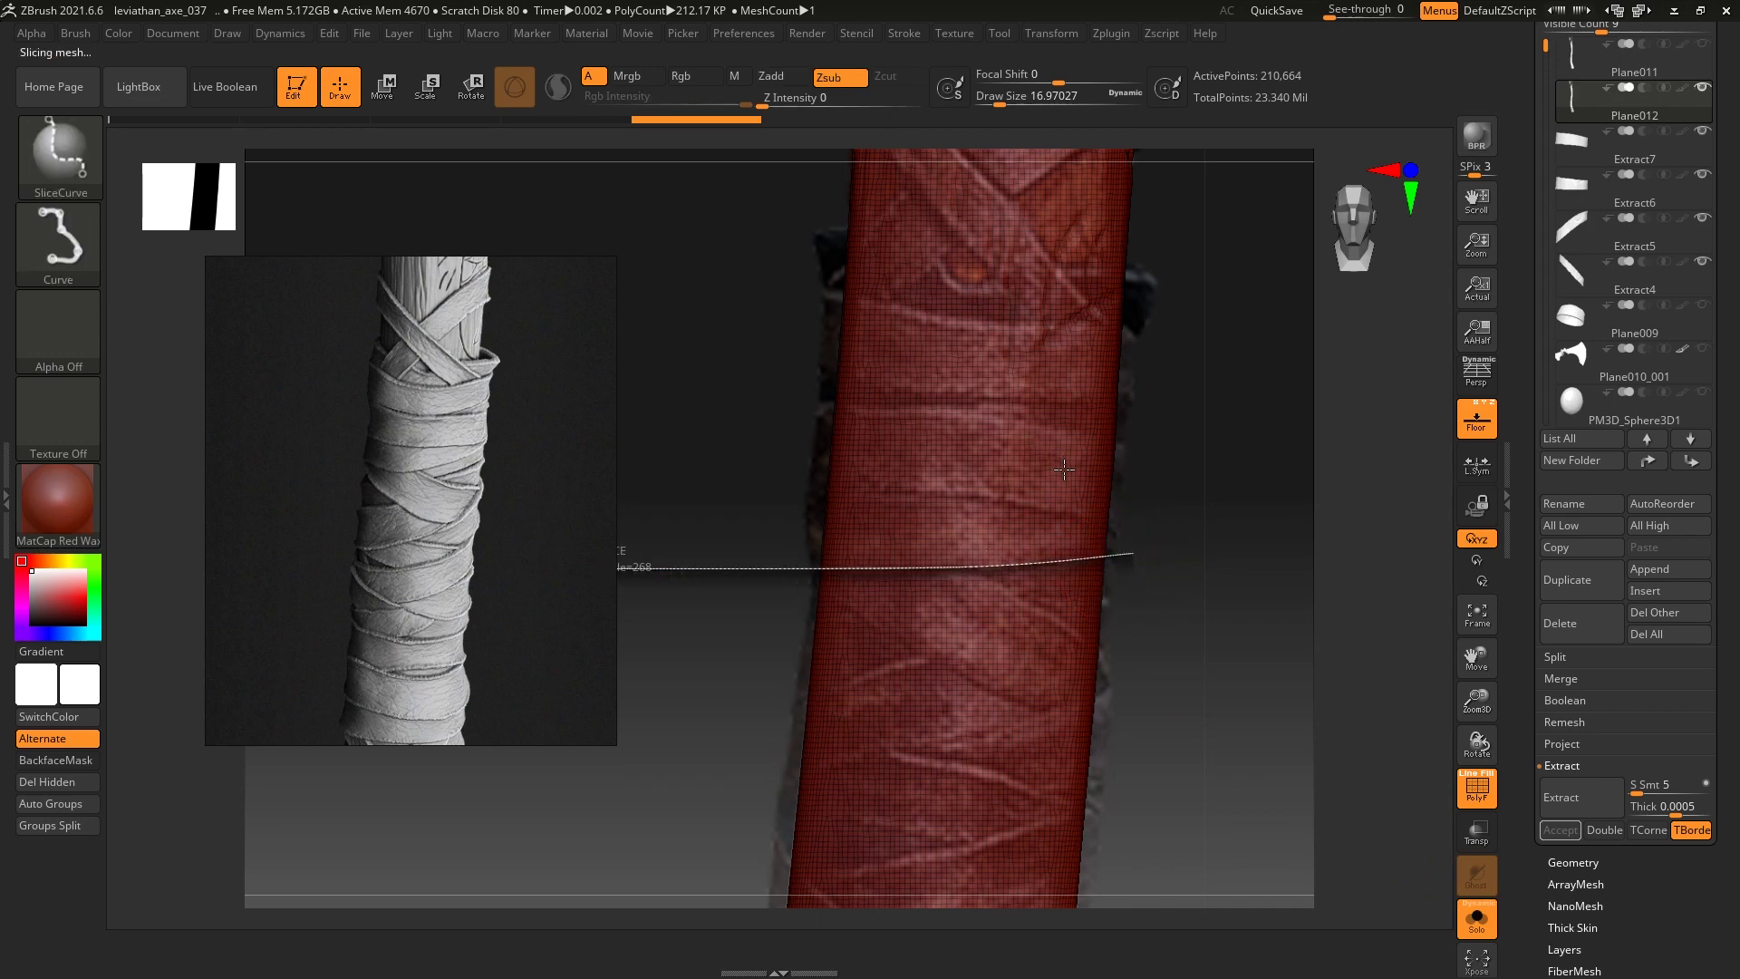
mouse_move(1155, 519)
ctrl+shift+mouse_down()
mouse_move(957, 483)
mouse_move(563, 494)
ctrl+shift+mouse_up()
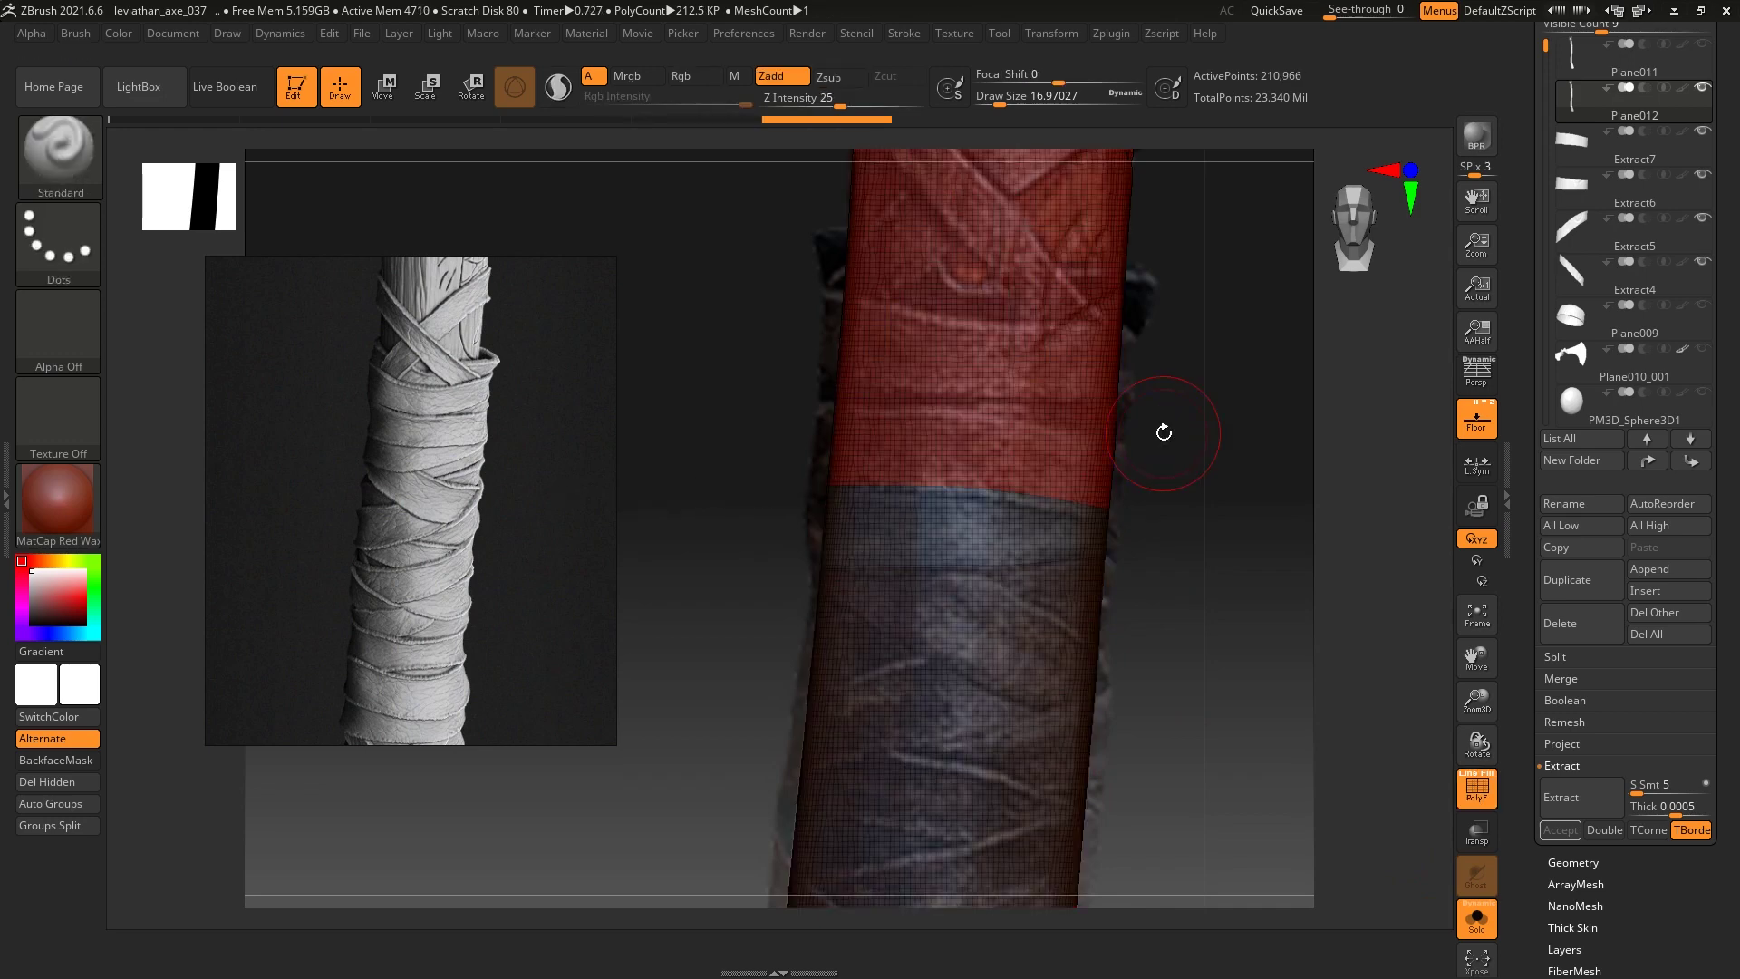
ctrl+shift+drag(777, 474, 1186, 502)
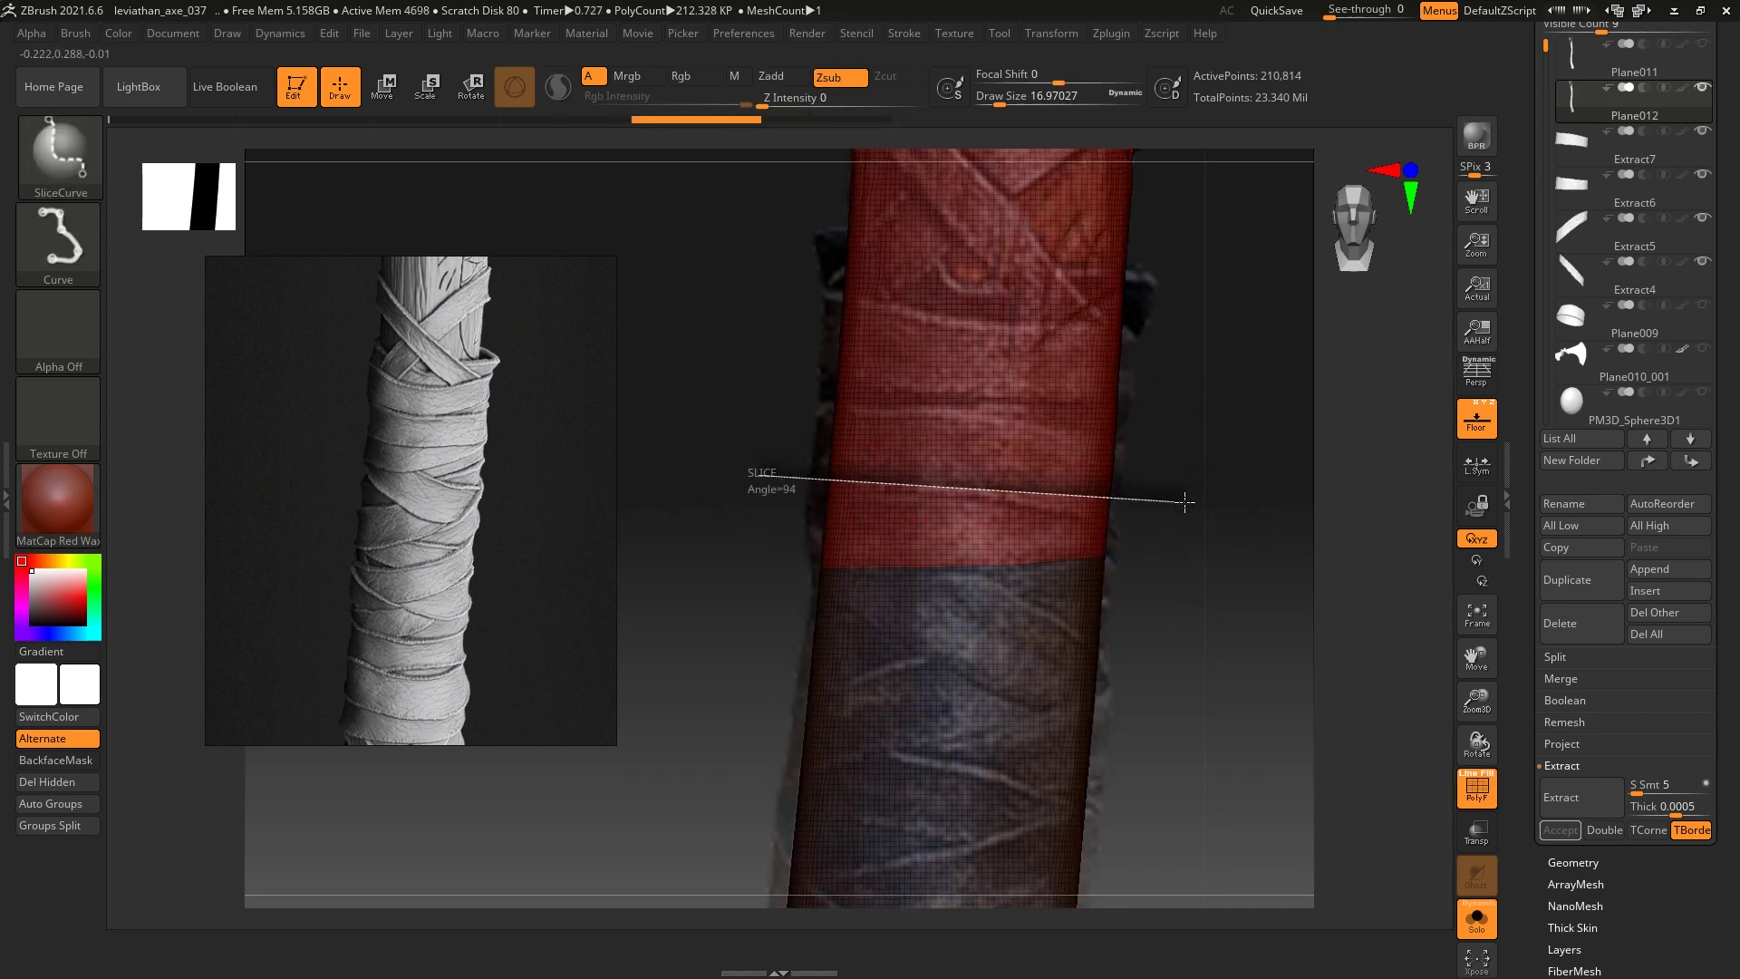
ctrl+shift+drag(768, 489, 1220, 502)
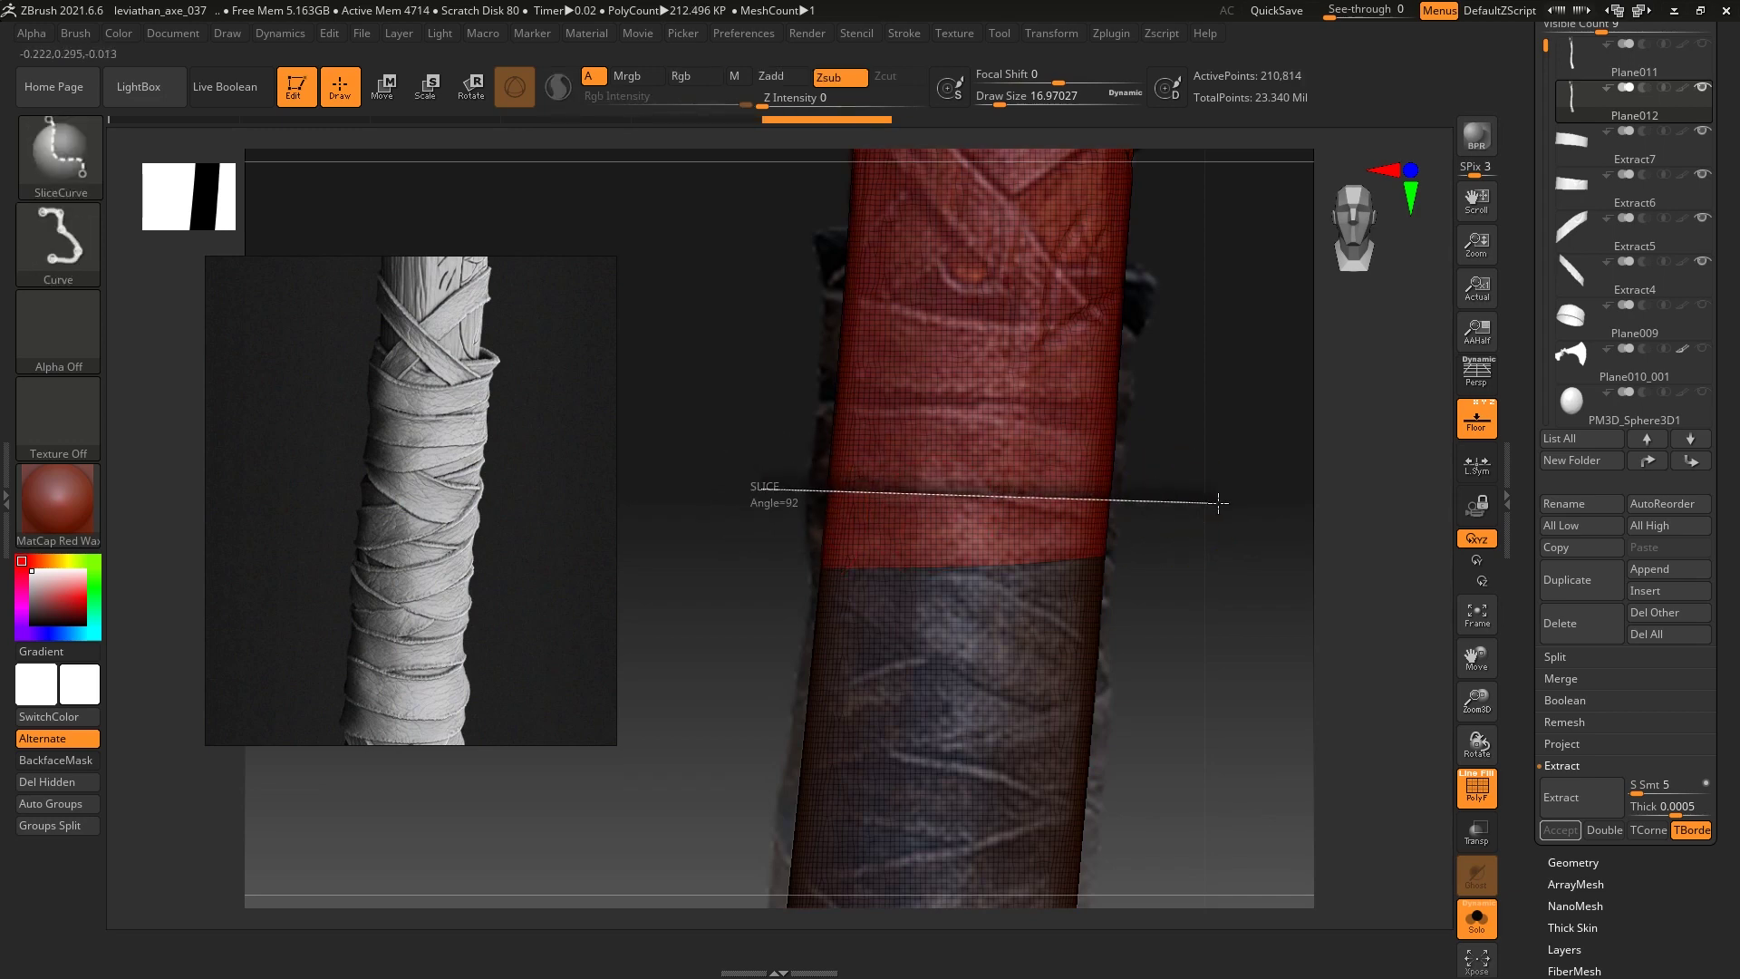
ctrl+shift+drag(737, 496, 1257, 487)
Mask only the new horizontal band polygroup on Plane012
key(w)
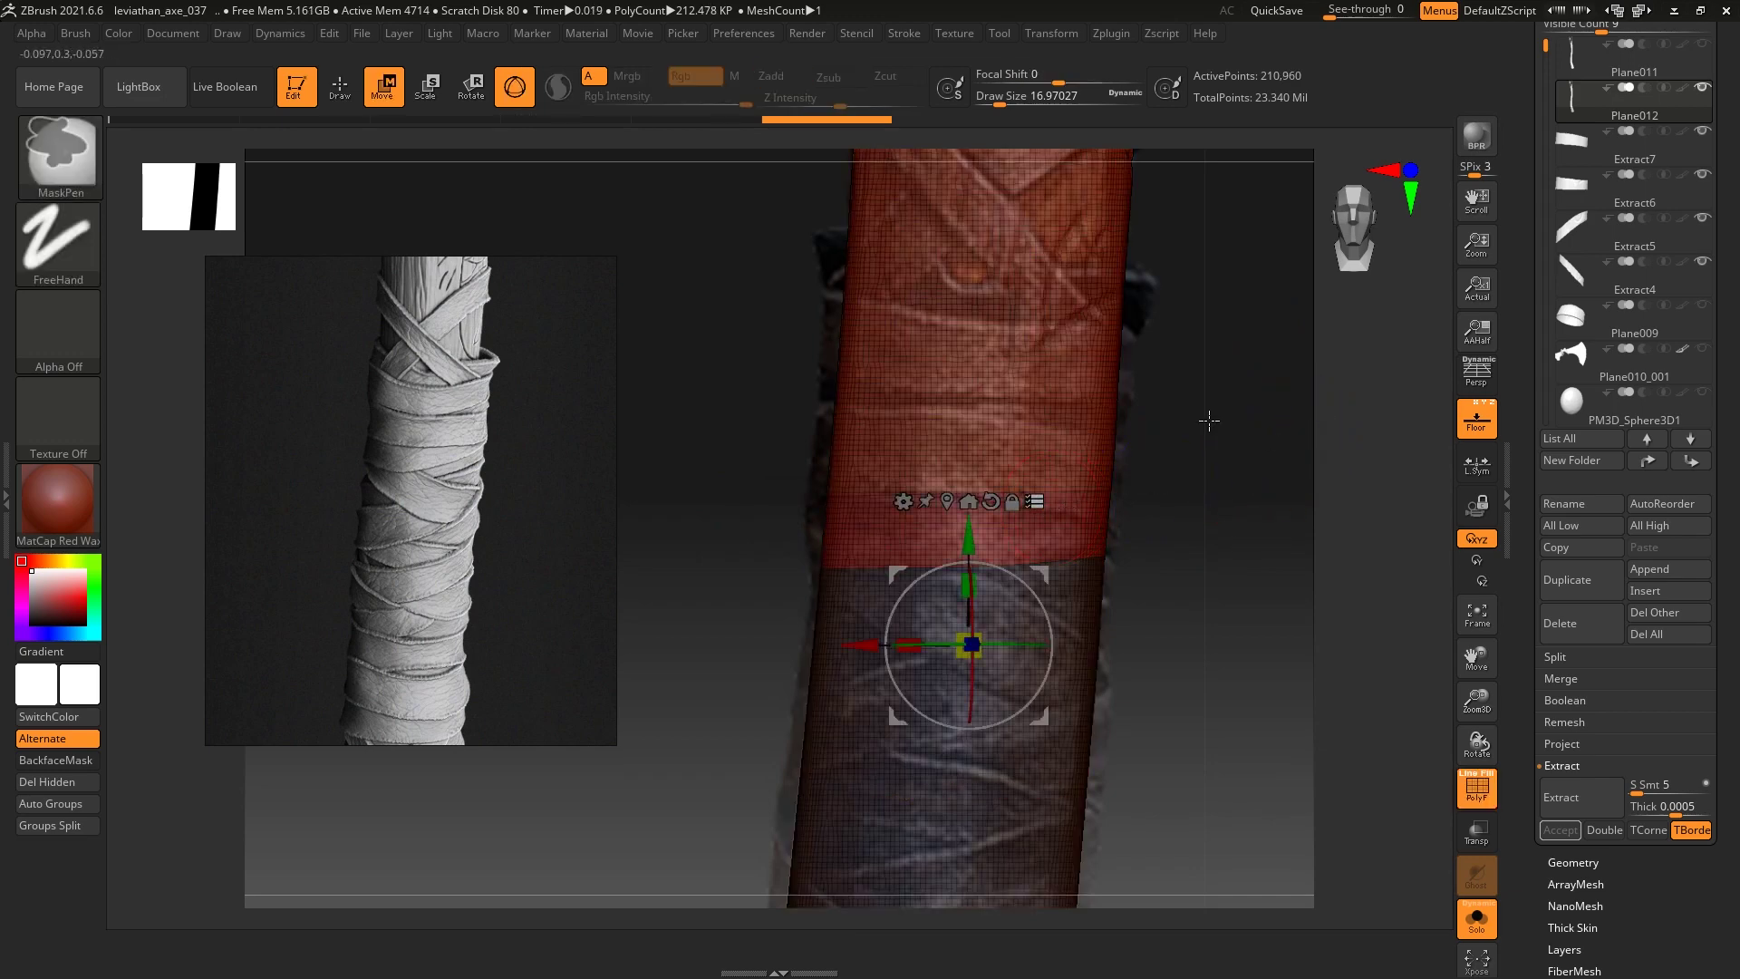
key(shift+f)
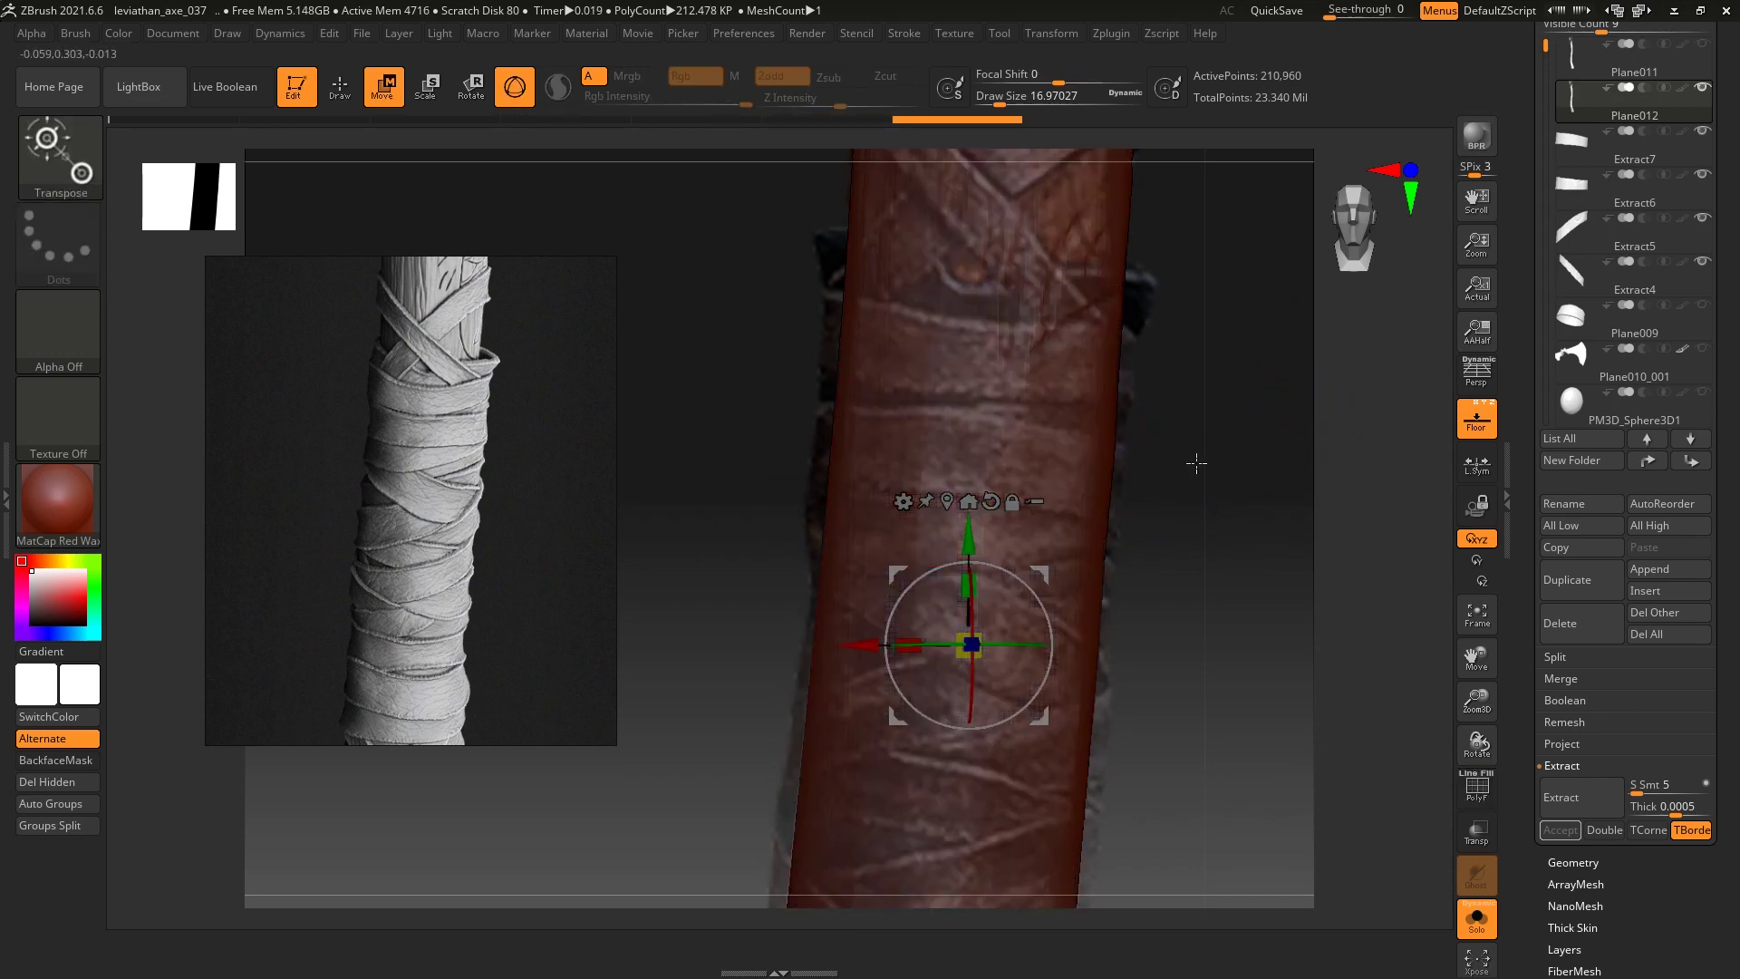
click(1477, 420)
key(shift+f)
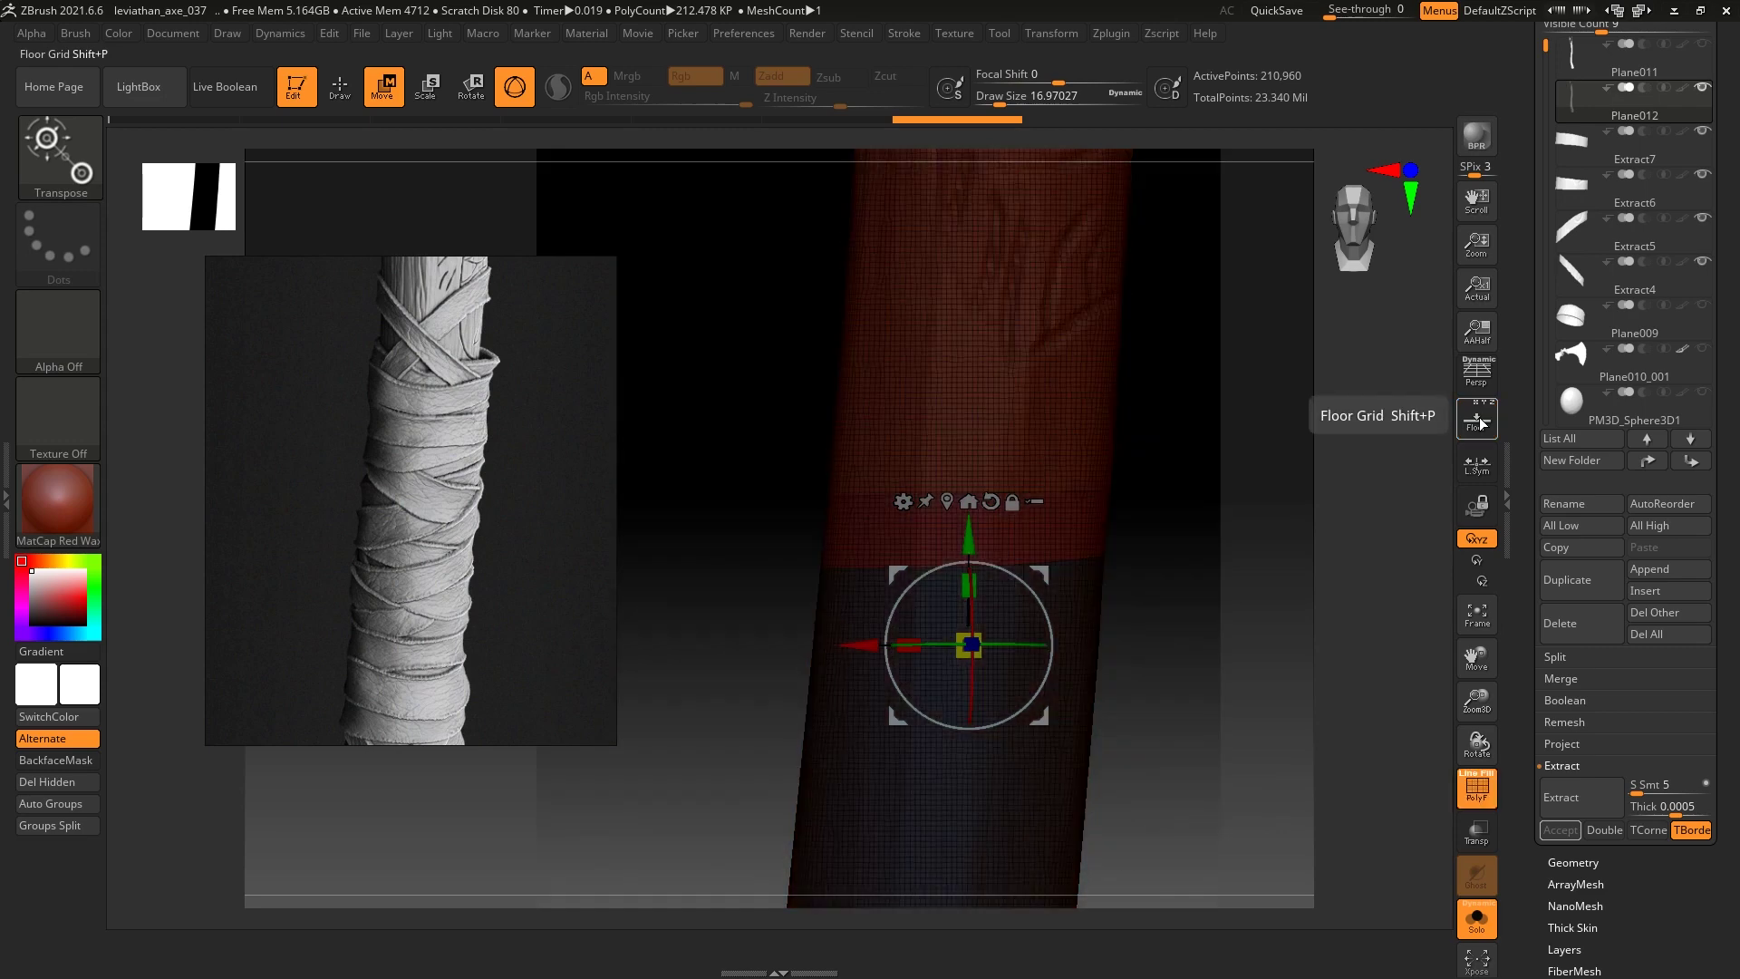
click(1062, 530)
ctrl+click(1214, 477)
key(shift+f)
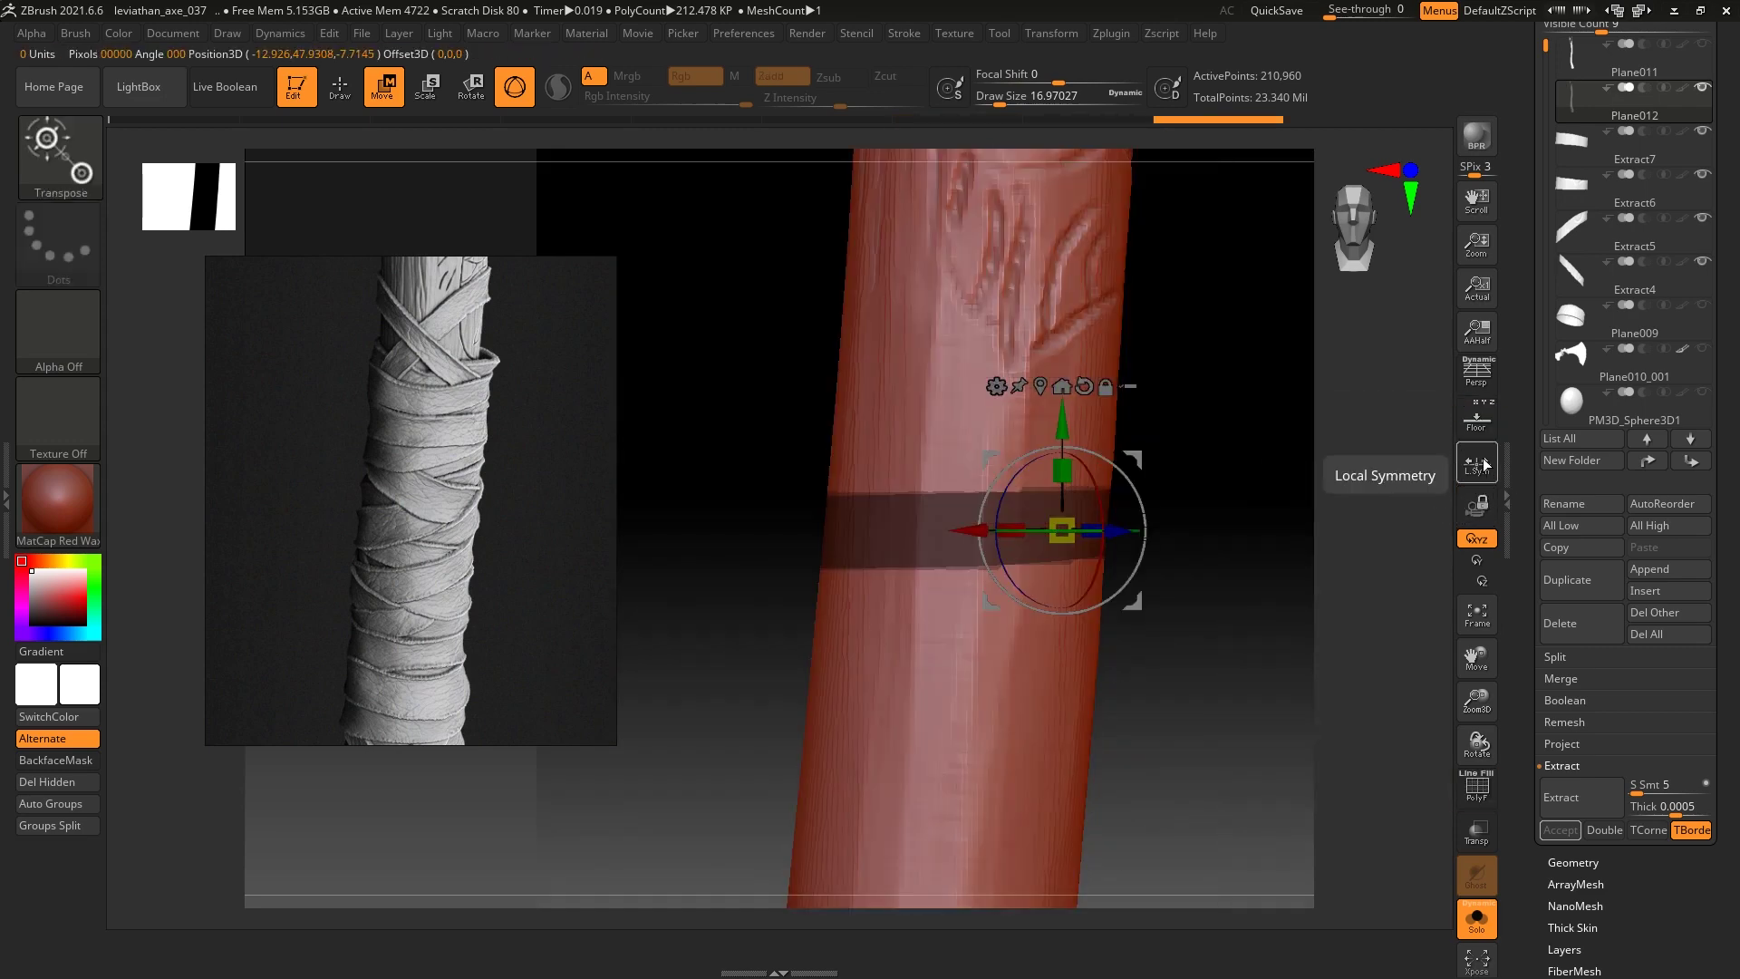
click(1477, 420)
Extract the band as double-sided Extract8 and return to the Plane012 sleeve
click(1597, 832)
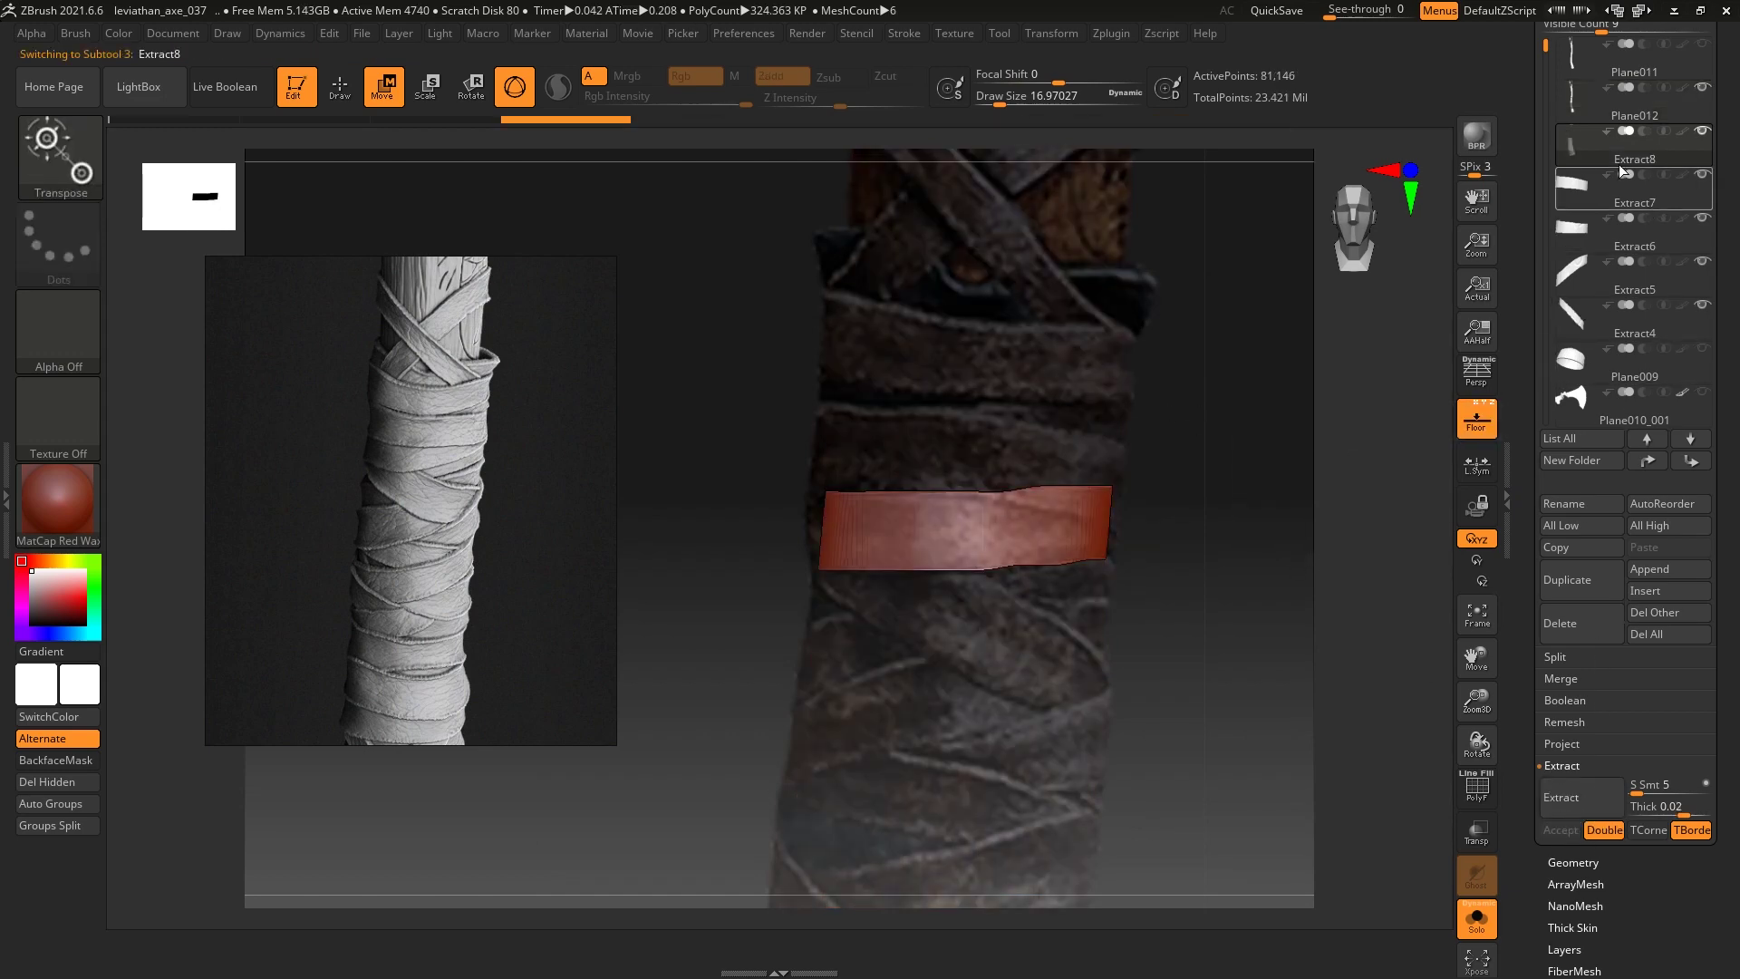
click(1600, 113)
ctrl+click(1199, 591)
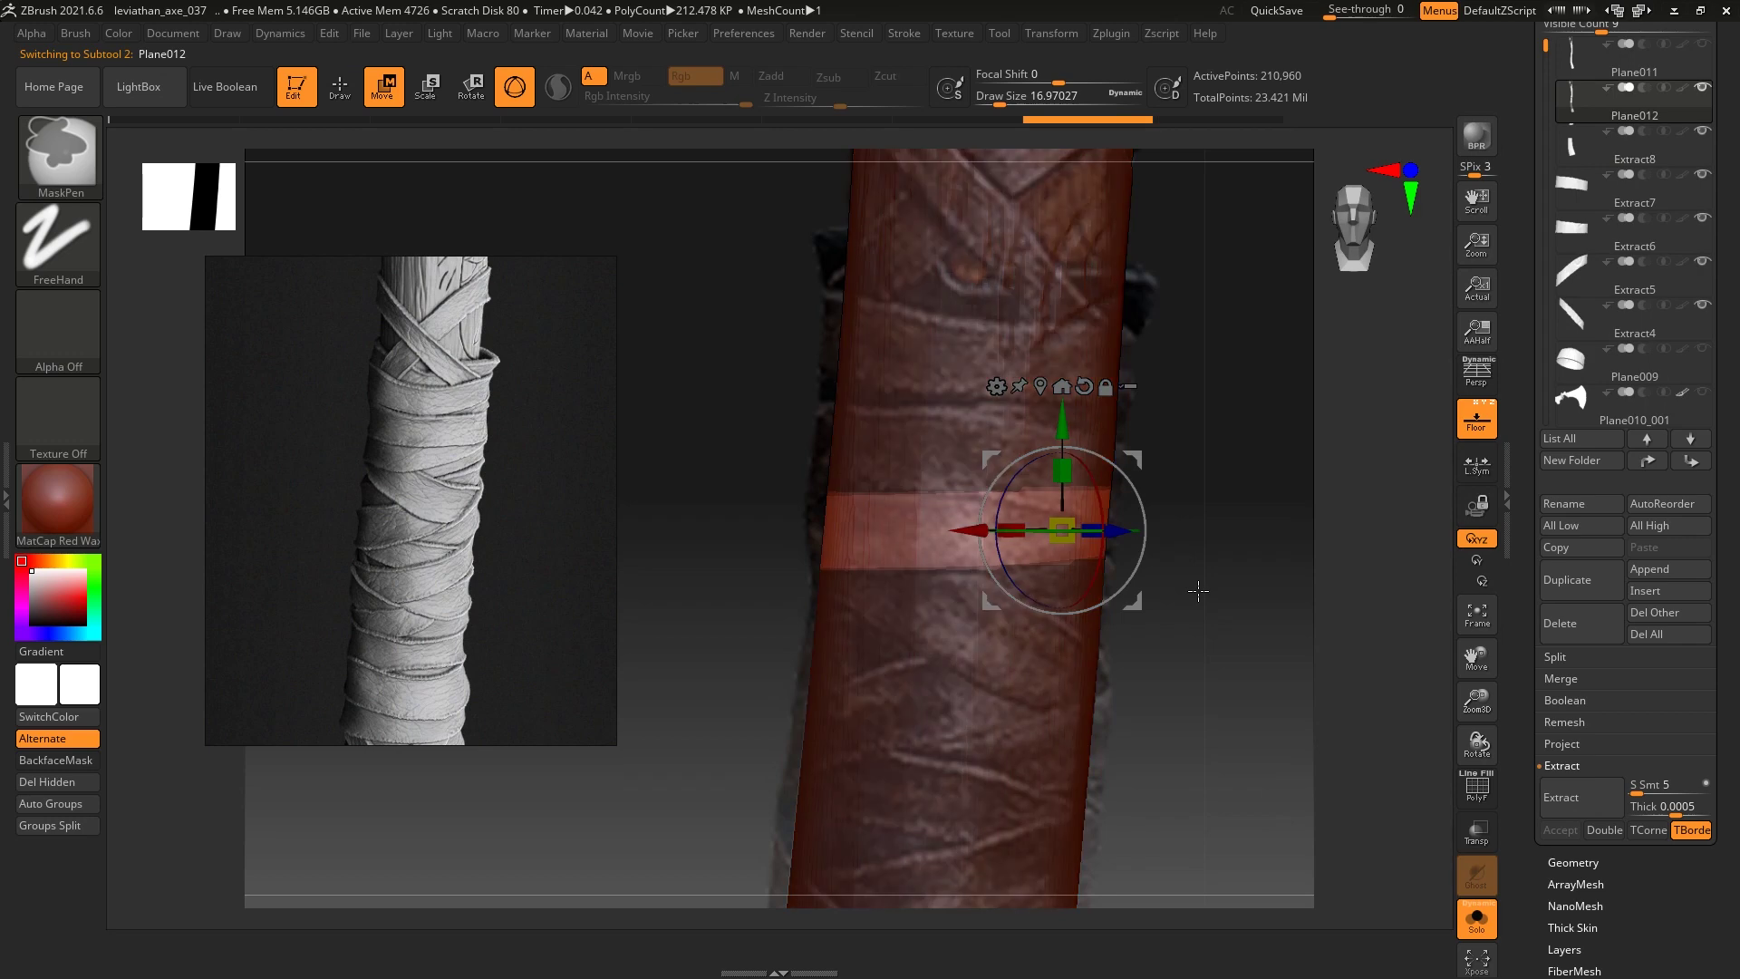
Clear the sleeve mask and cut two diagonal SliceCurve slices forming a band
ctrl+click(1199, 591)
key(shift+f)
alt+drag(1198, 591, 1214, 535)
ctrl+shift+drag(1163, 694, 764, 494)
ctrl+shift+drag(1150, 697, 726, 459)
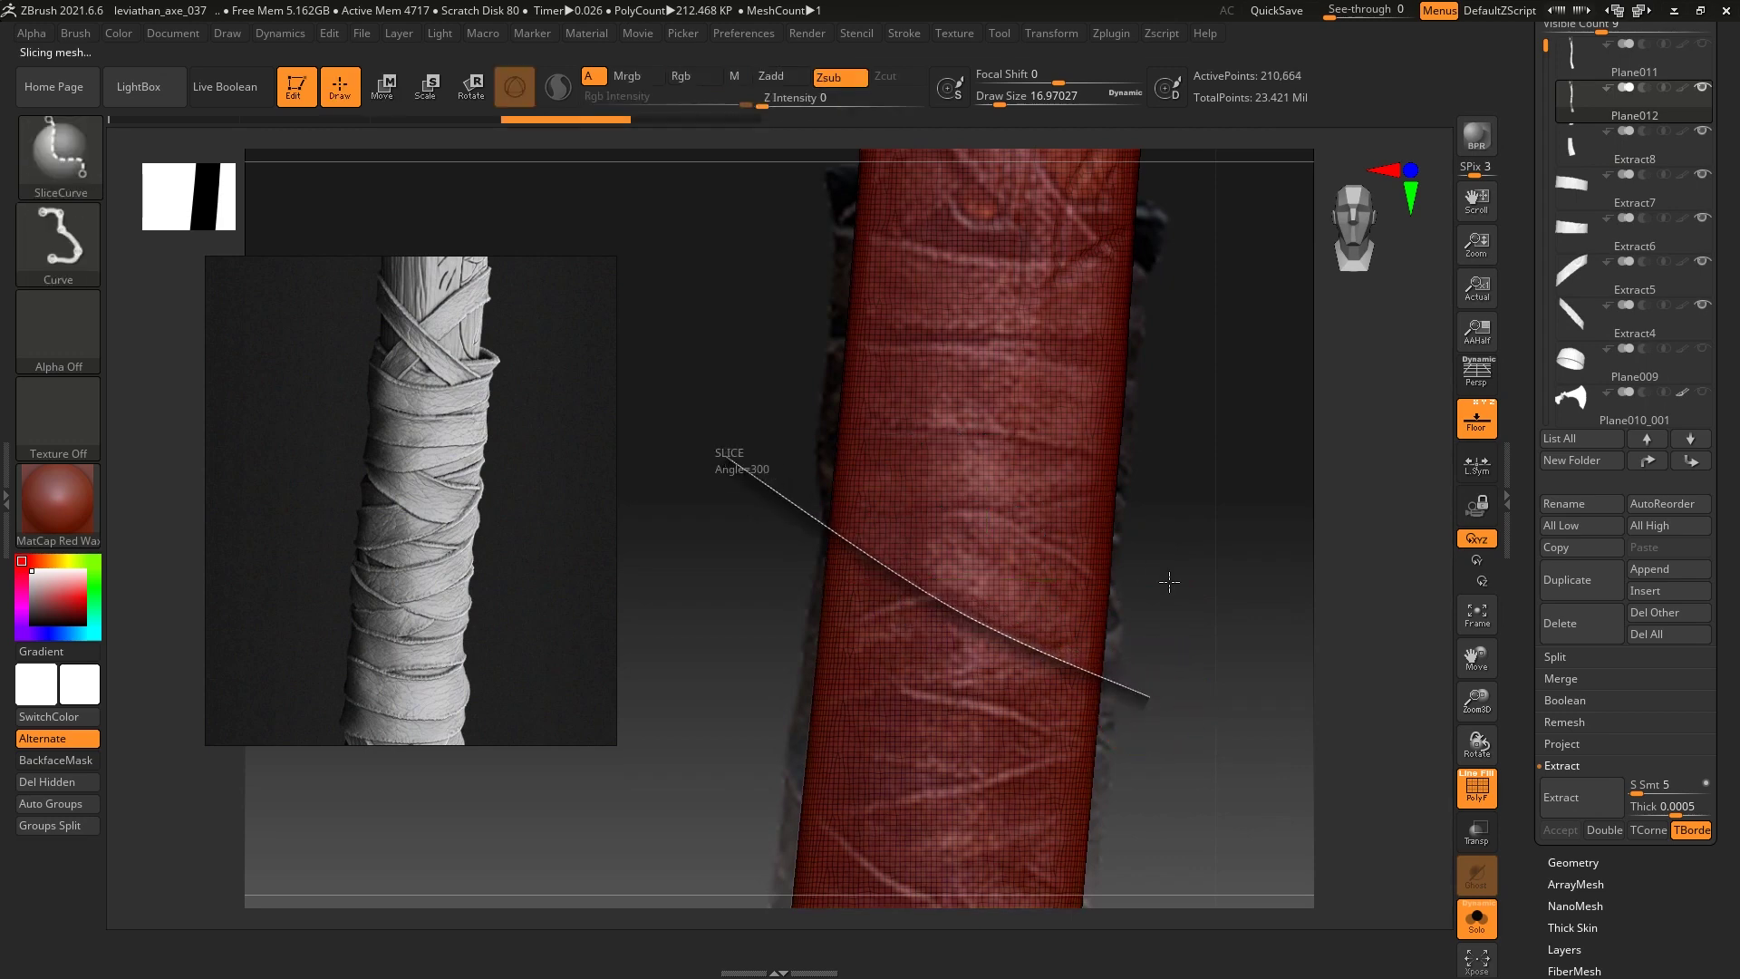
key(w)
ctrl+shift+drag(964, 491, 797, 400)
Mask only the diagonal grey band on the sleeve
key(q)
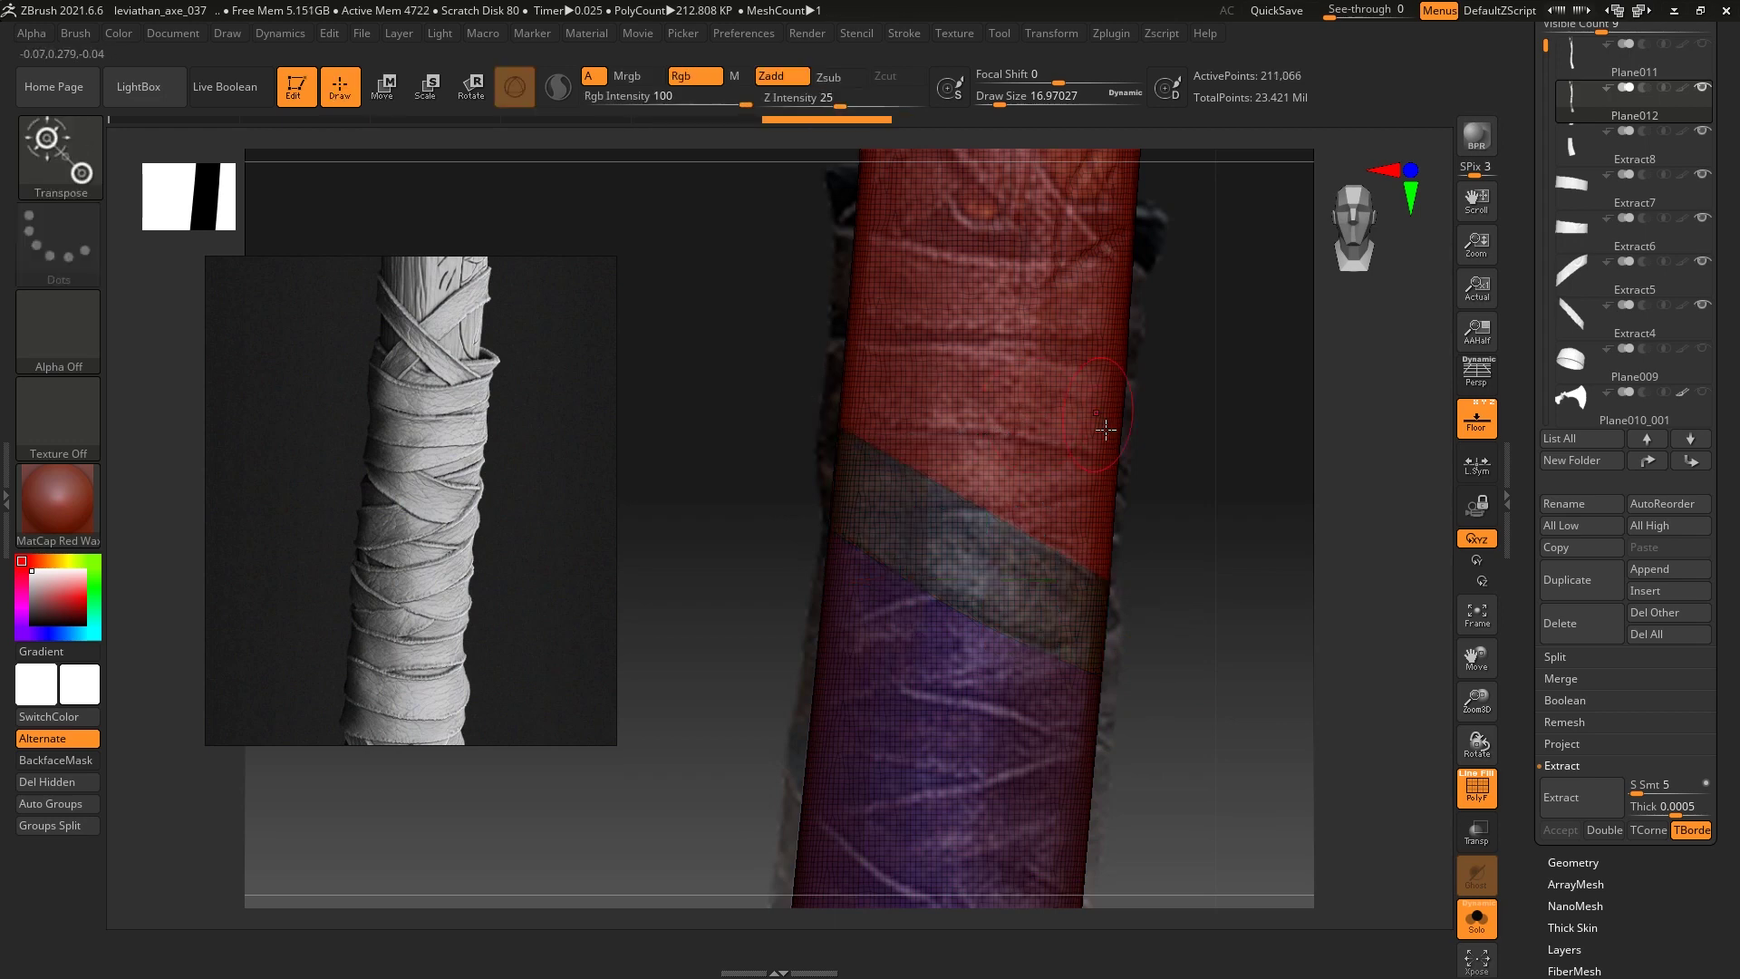
key(w)
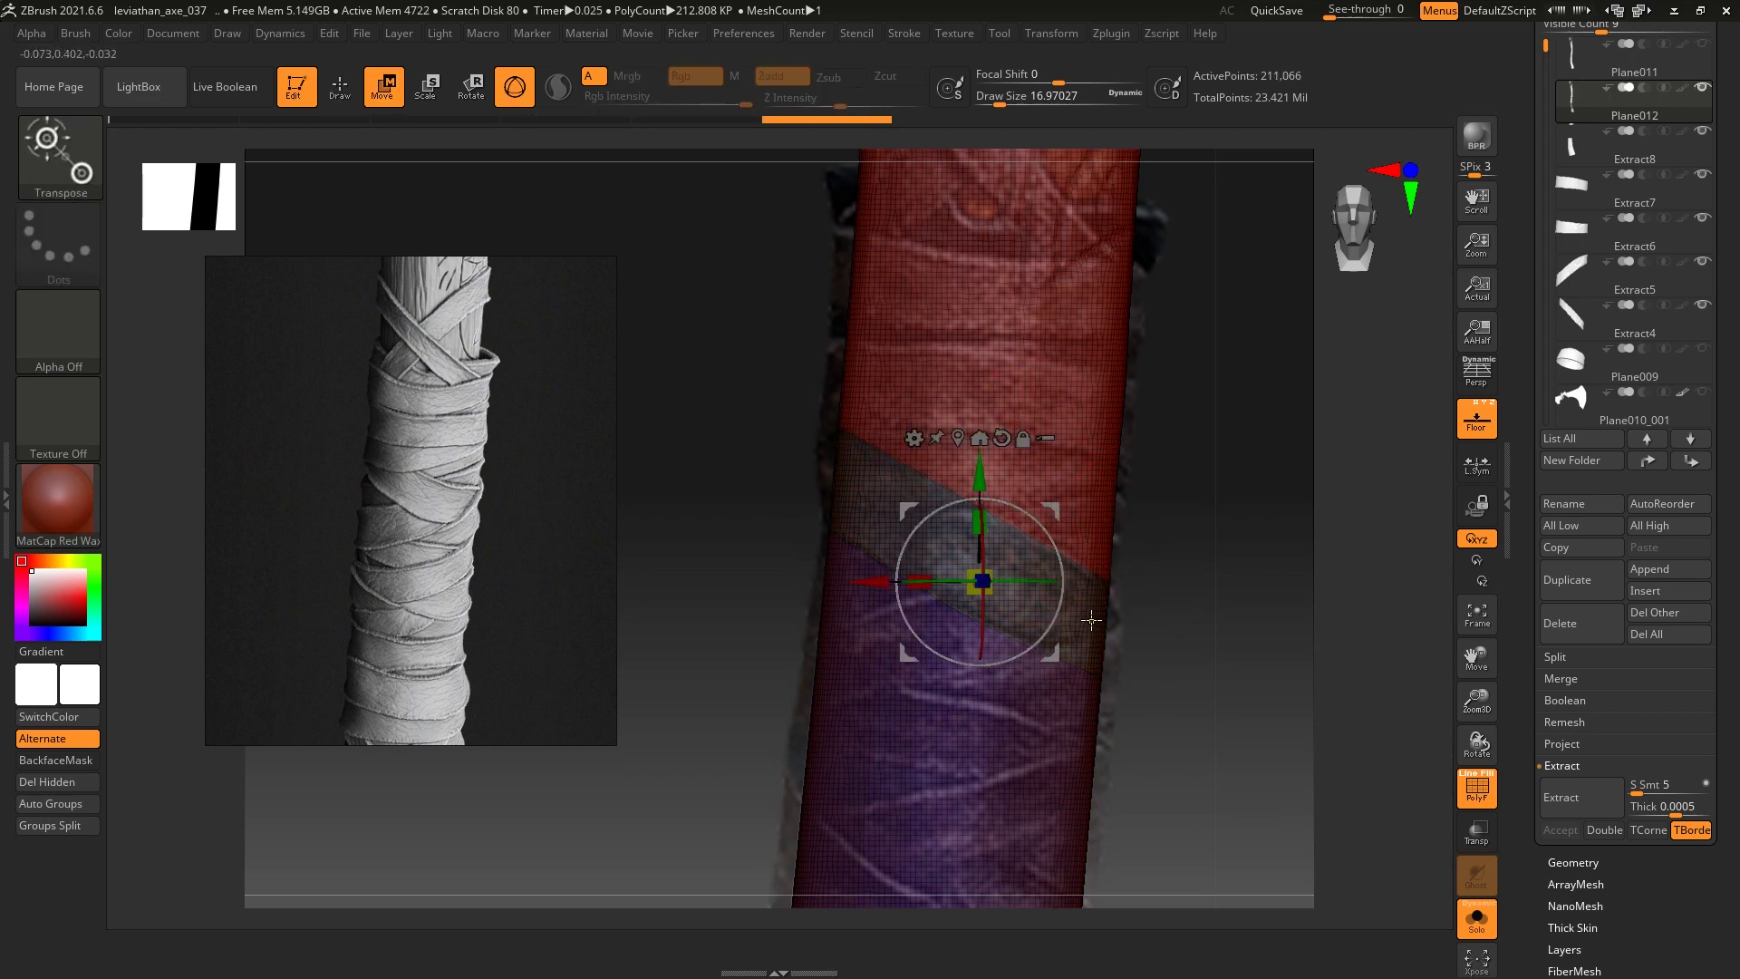
ctrl+click(1102, 603)
key(ctrl)
ctrl+click(1236, 463)
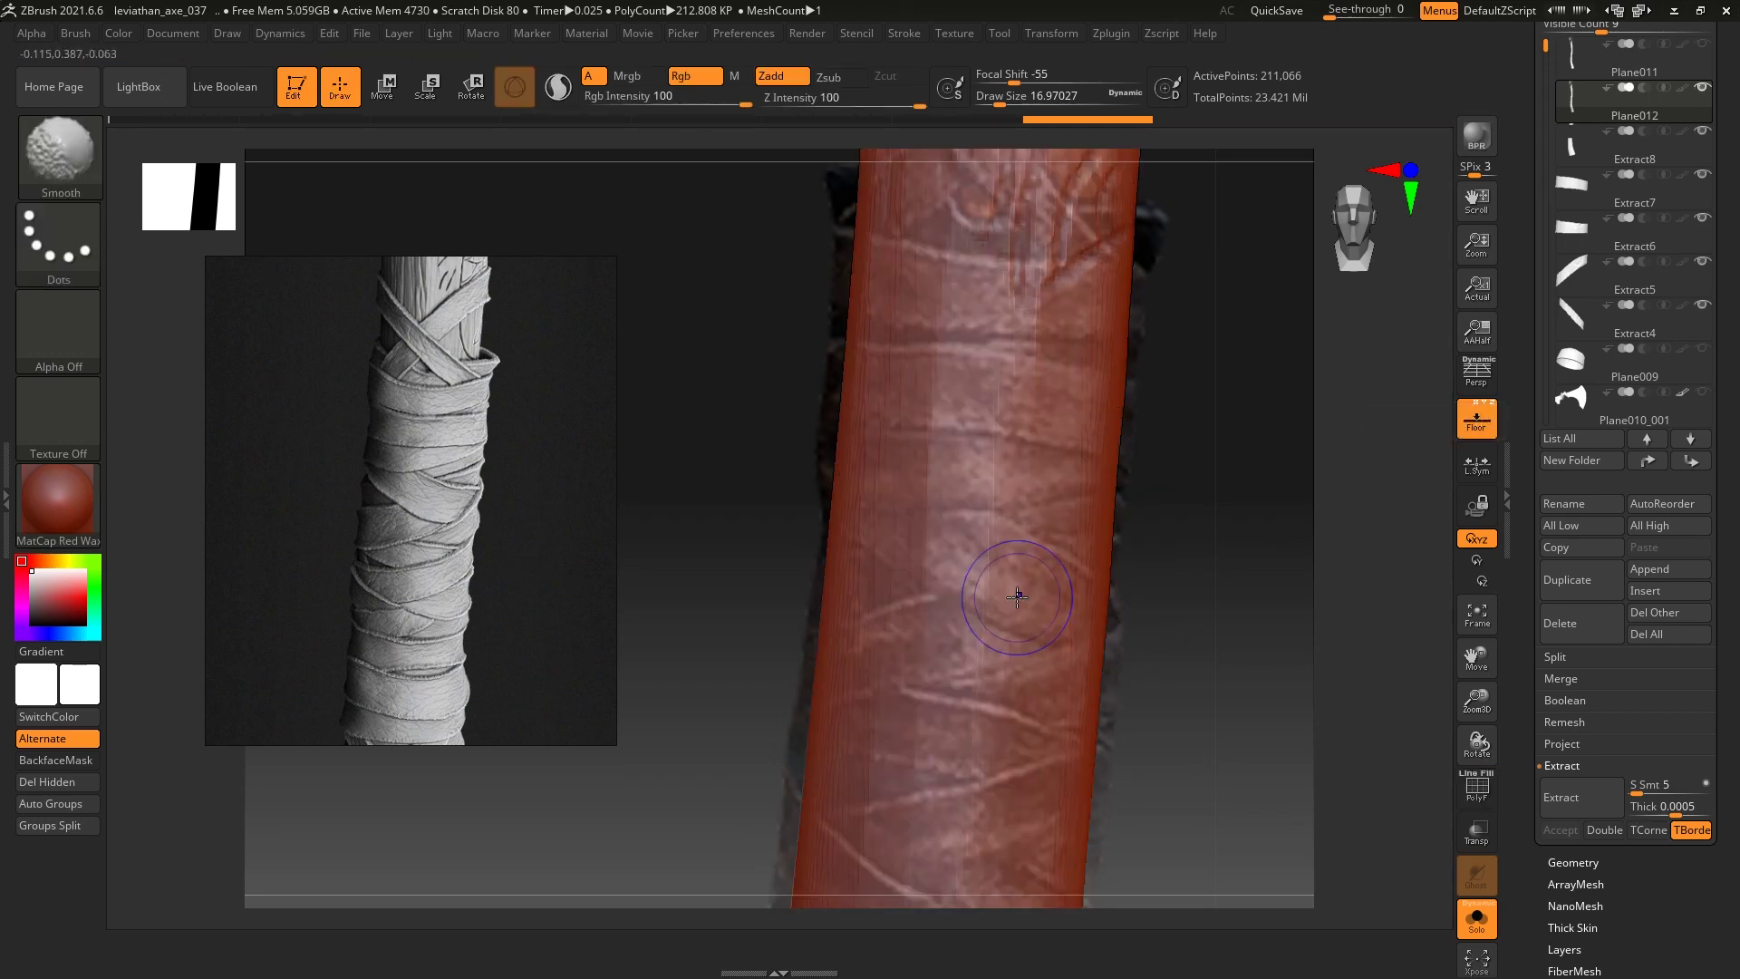
click(999, 547)
key(ctrl)
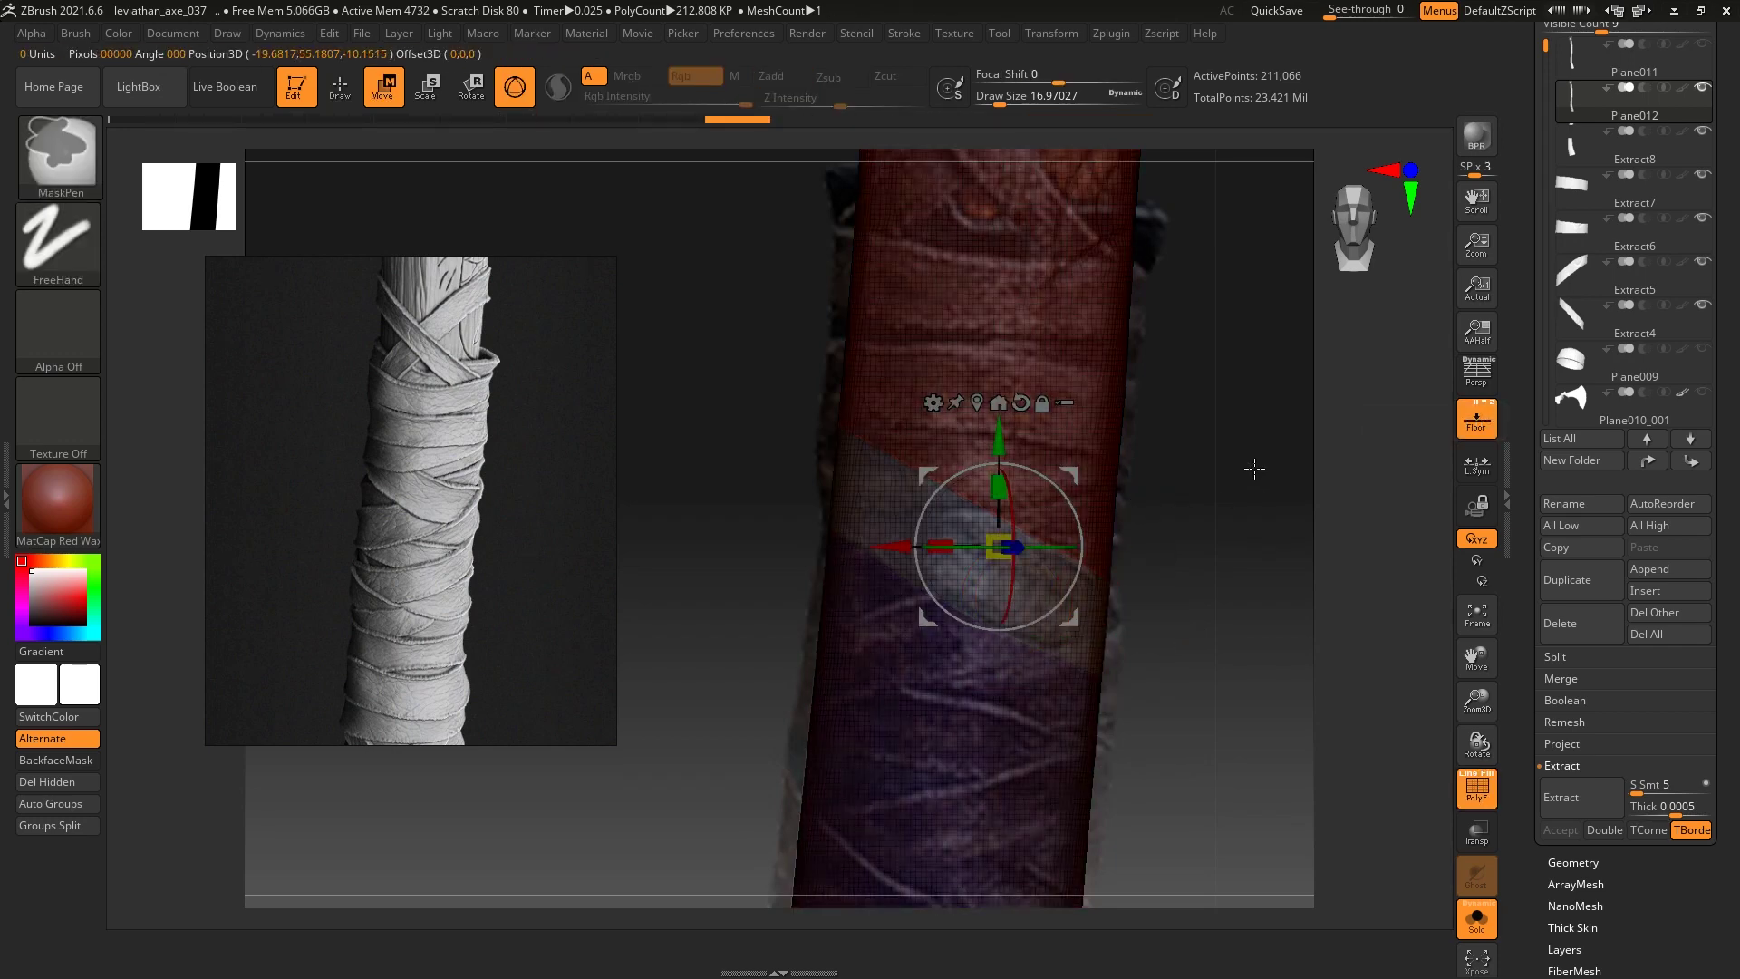
key(shift+f)
Extract the band at thickness 0.02, double-sided, as Extract9, then reselect Plane012
click(1596, 806)
click(1561, 831)
click(1608, 121)
Try grouping the inverted sleeve mask into a polygroup, then undo that split
ctrl+click(1152, 479)
key(ctrl+w)
key(shift+f)
key(w)
key(ctrl+z)
key(ctrl+z)
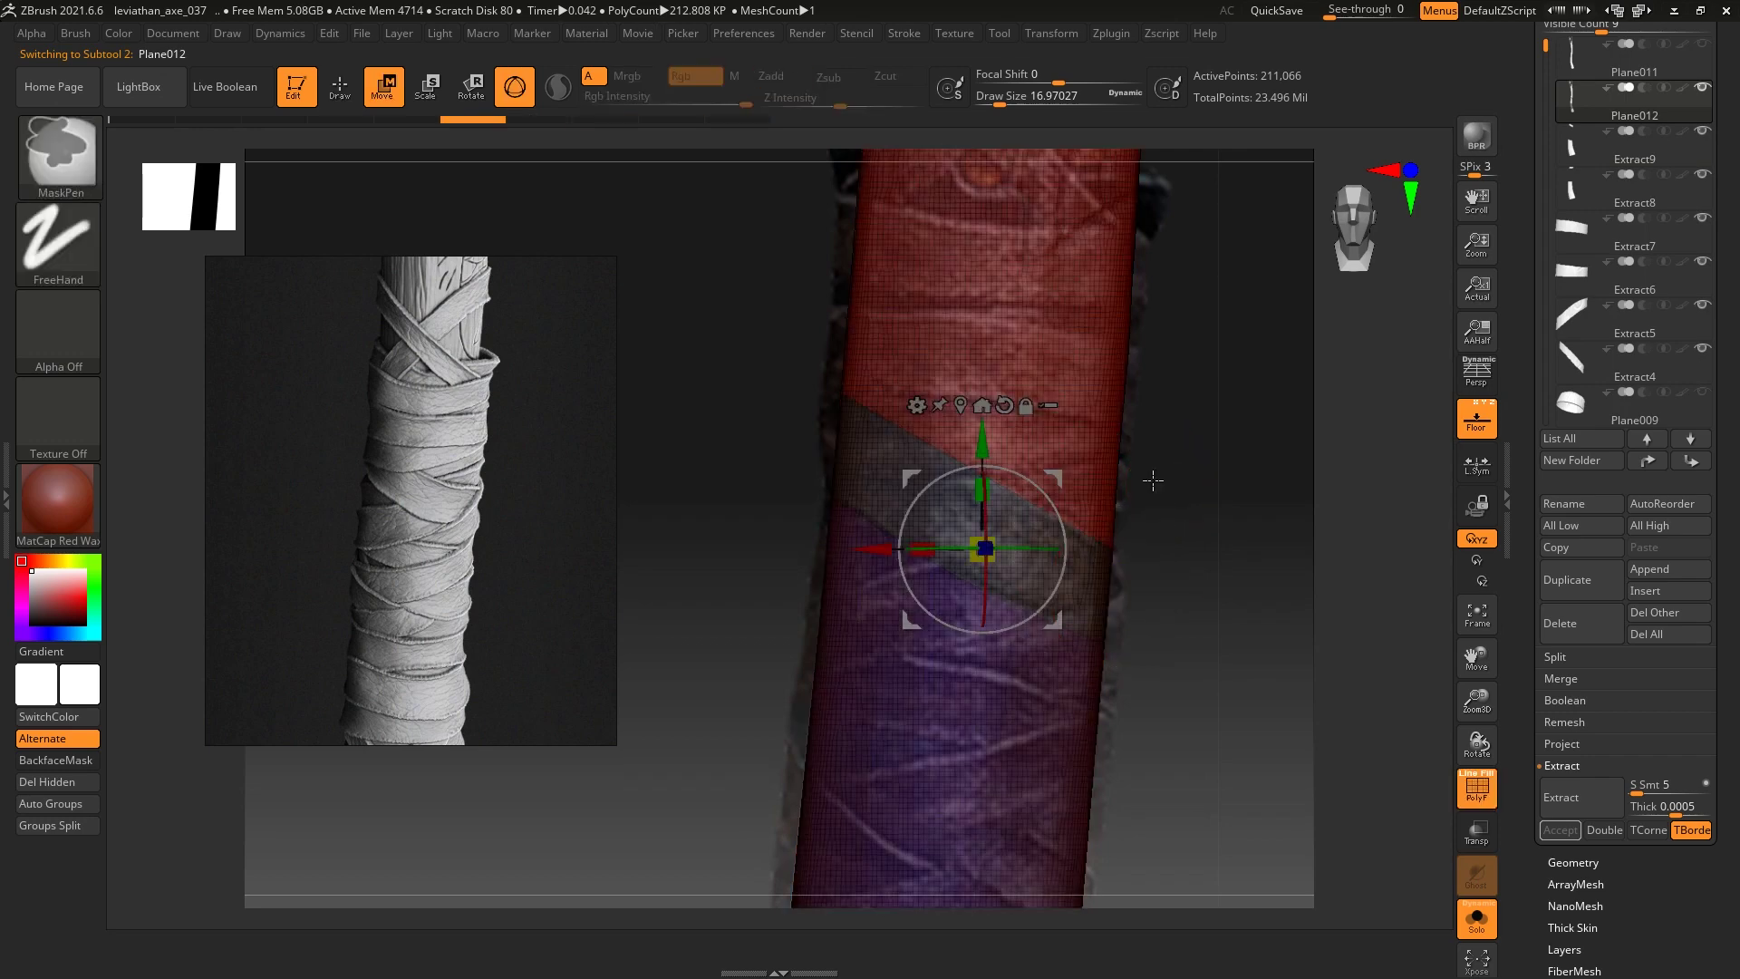
key(ctrl+z)
key(q)
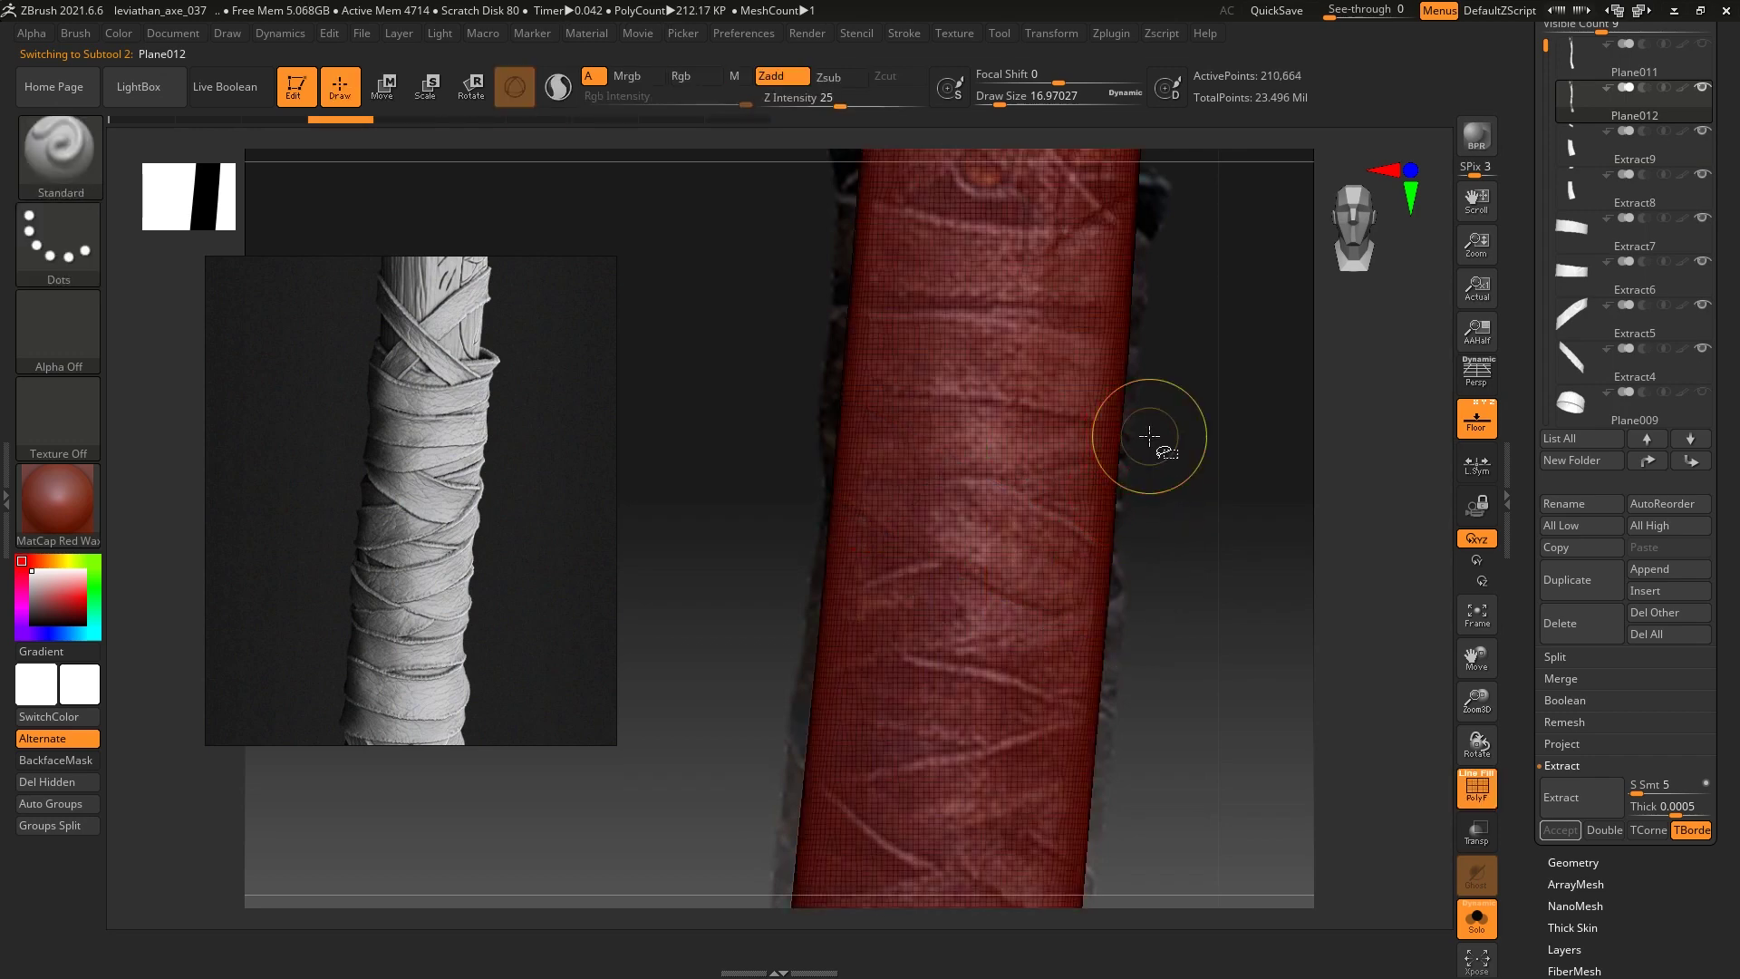
click(1484, 431)
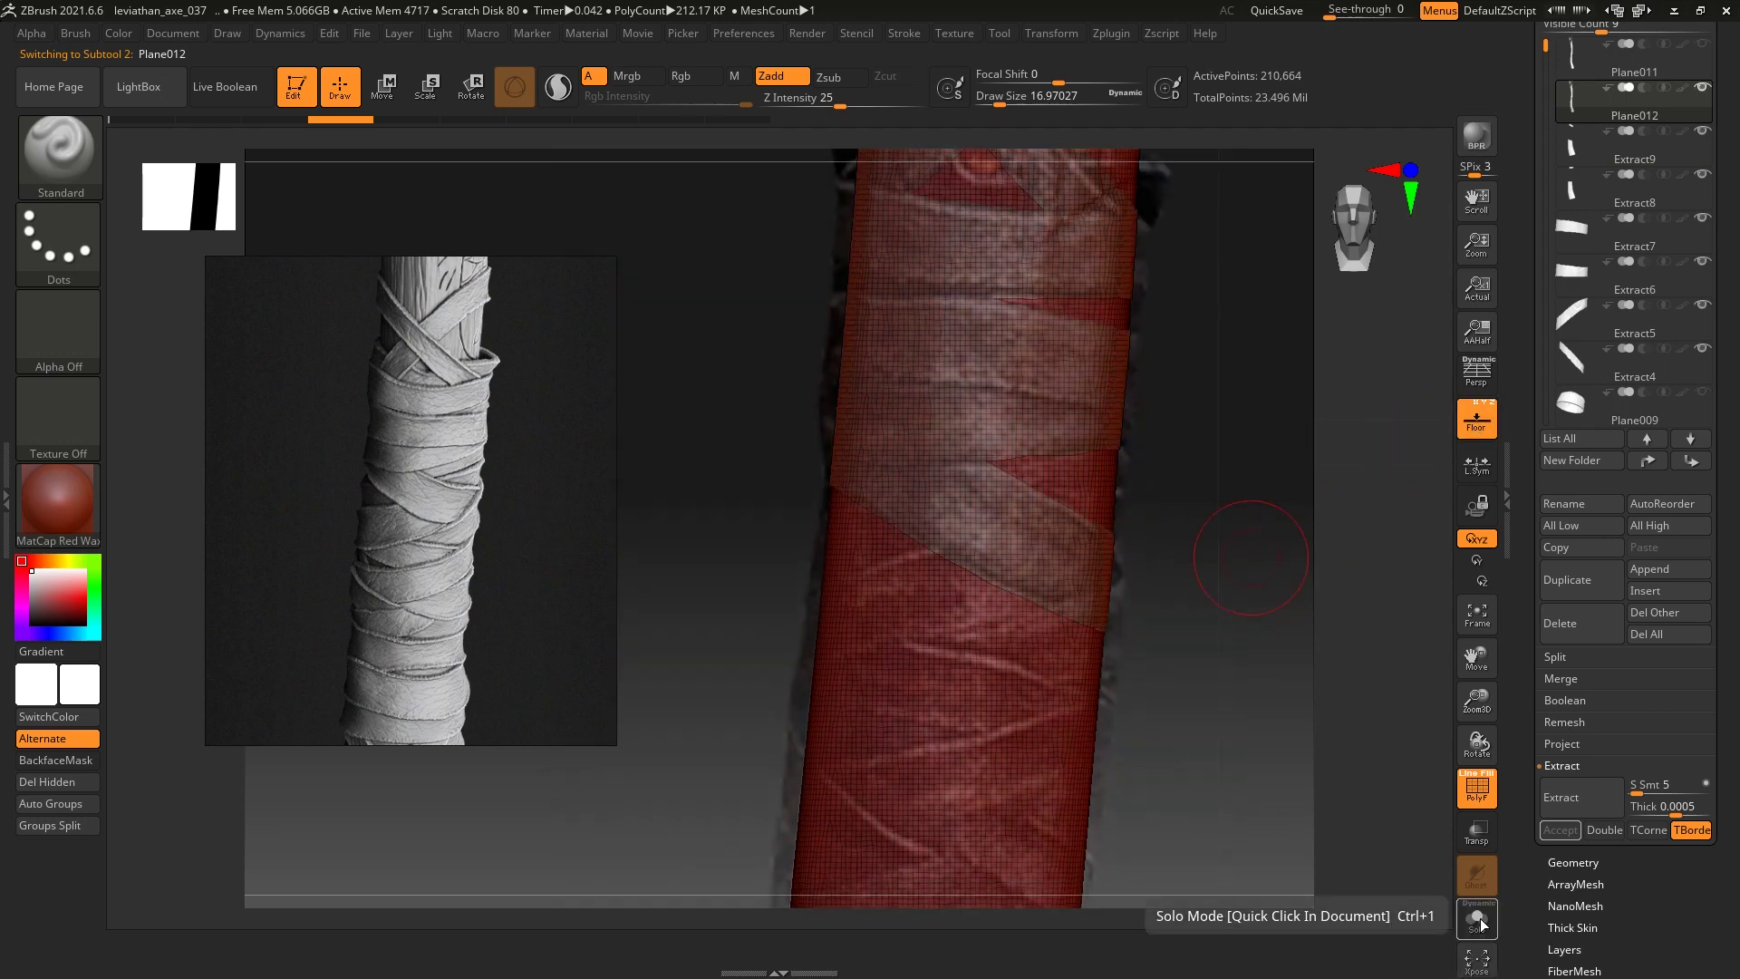
Slice another diagonal band across the sleeve and mask only that band
mouse_move(1156, 406)
ctrl+shift+mouse_down()
mouse_move(1046, 462)
mouse_move(727, 543)
ctrl+shift+mouse_up()
ctrl+shift+drag(1200, 487, 639, 641)
key(shift+f)
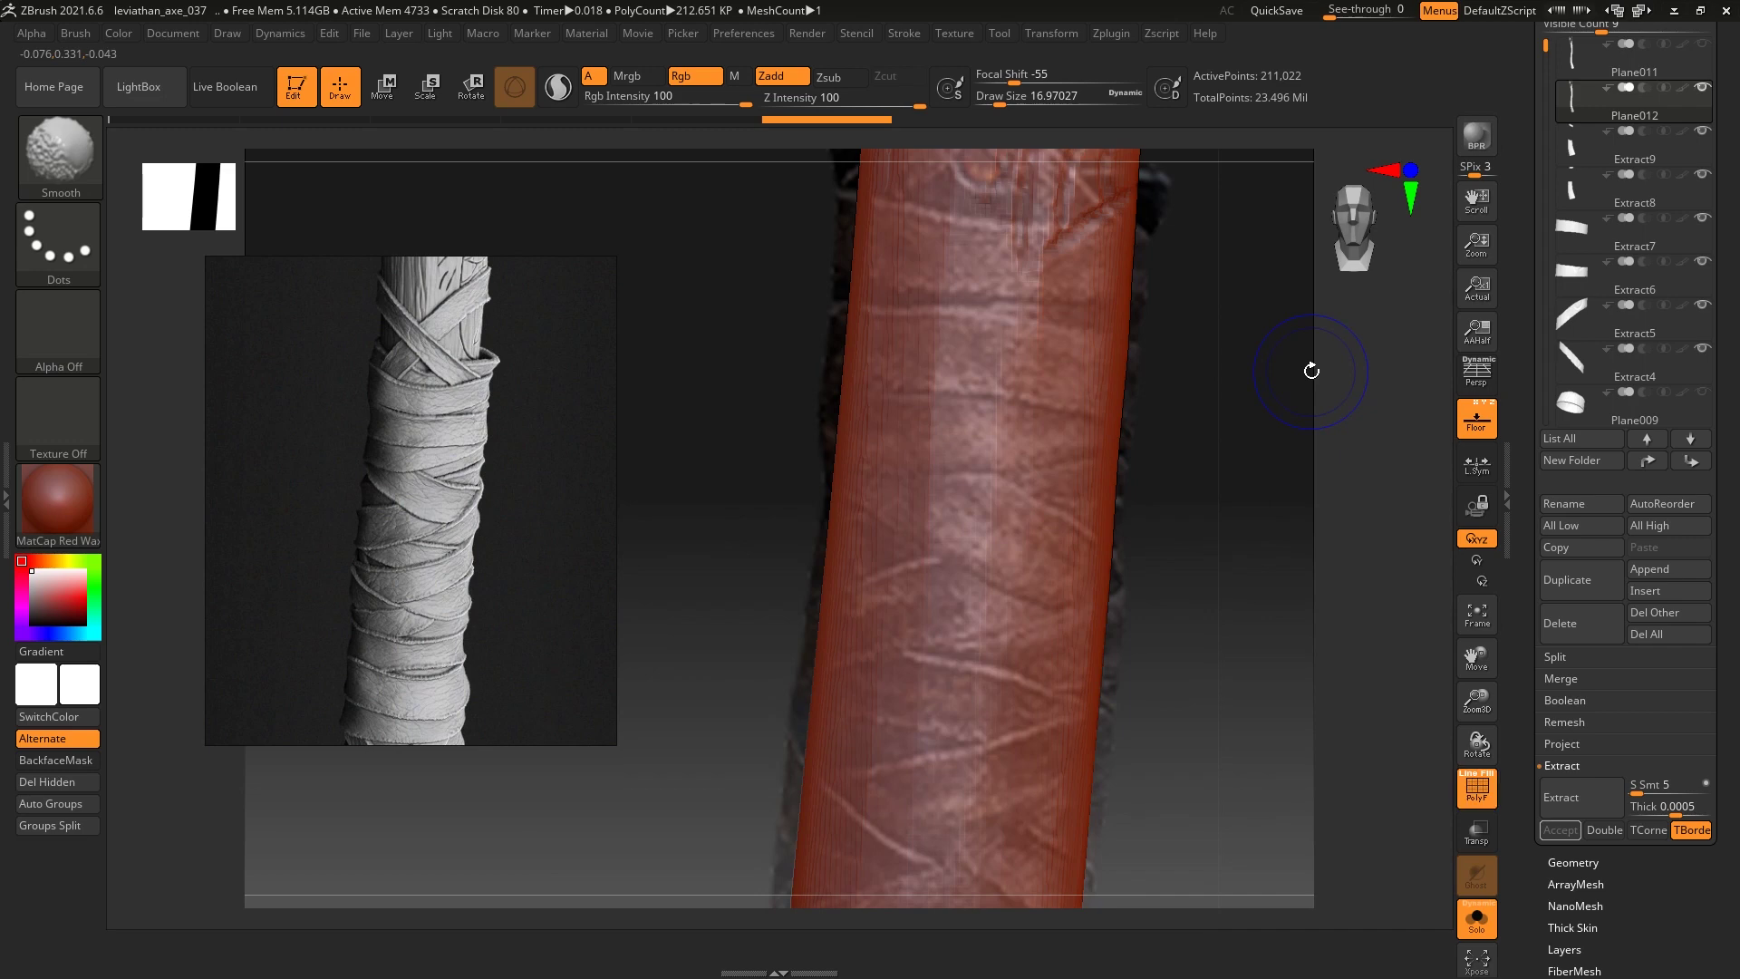
key(shift+f)
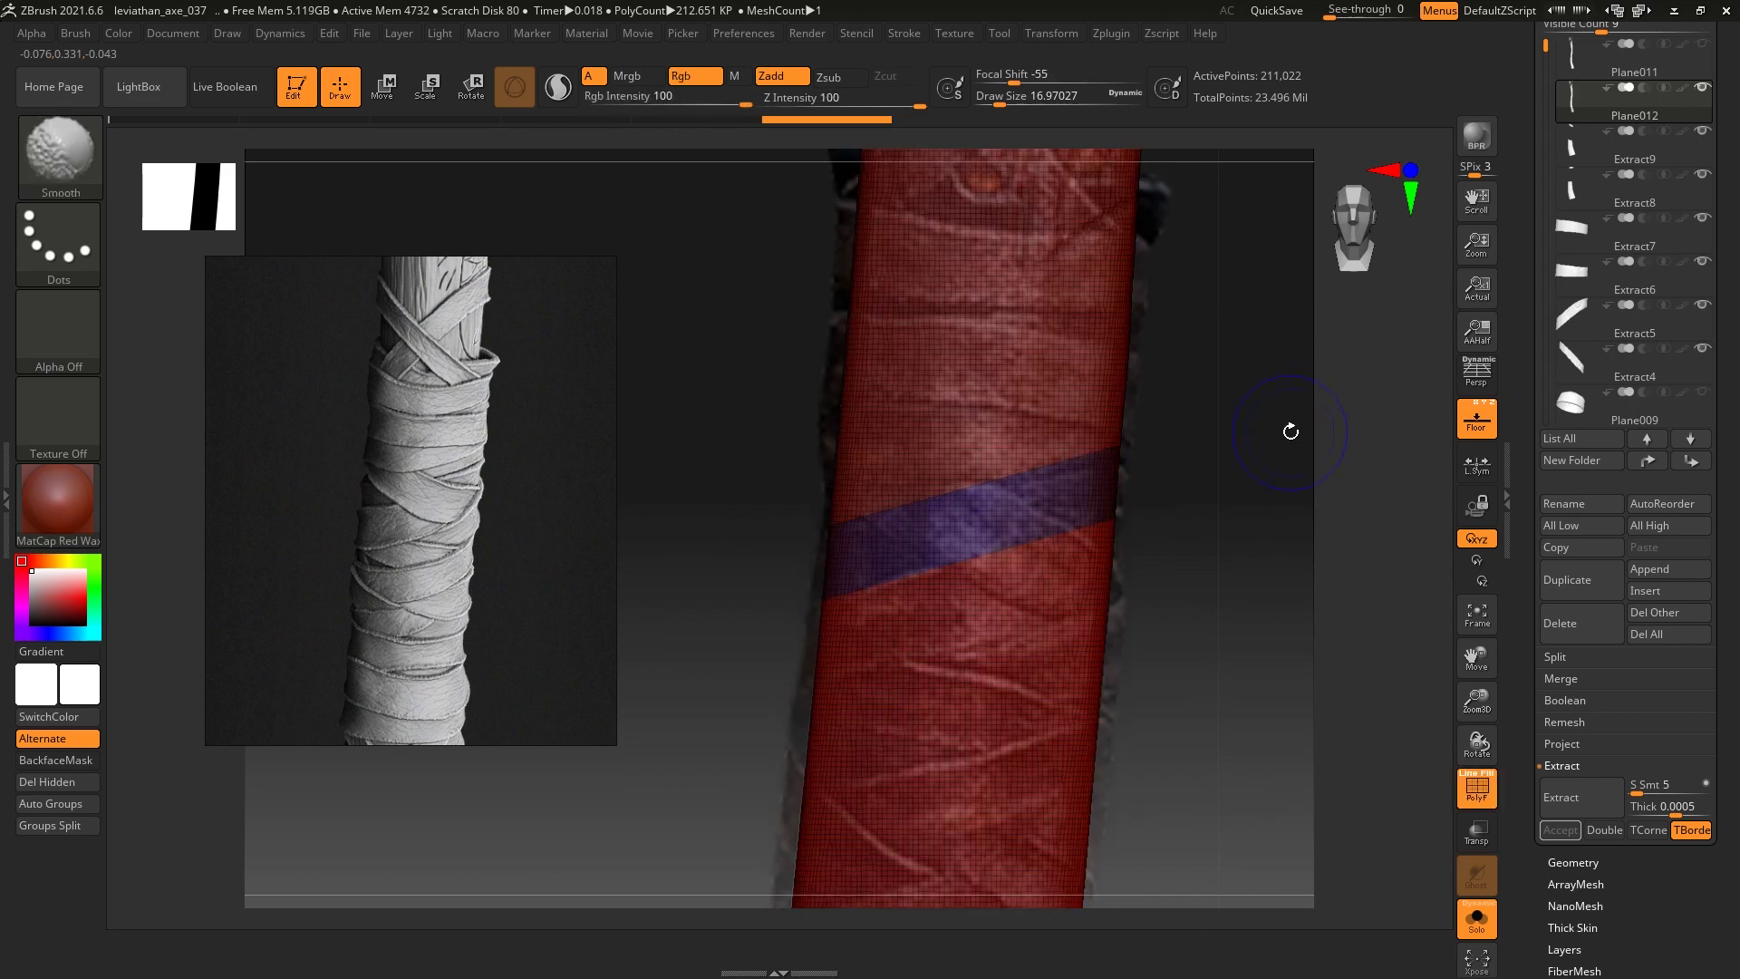
key(shift+f)
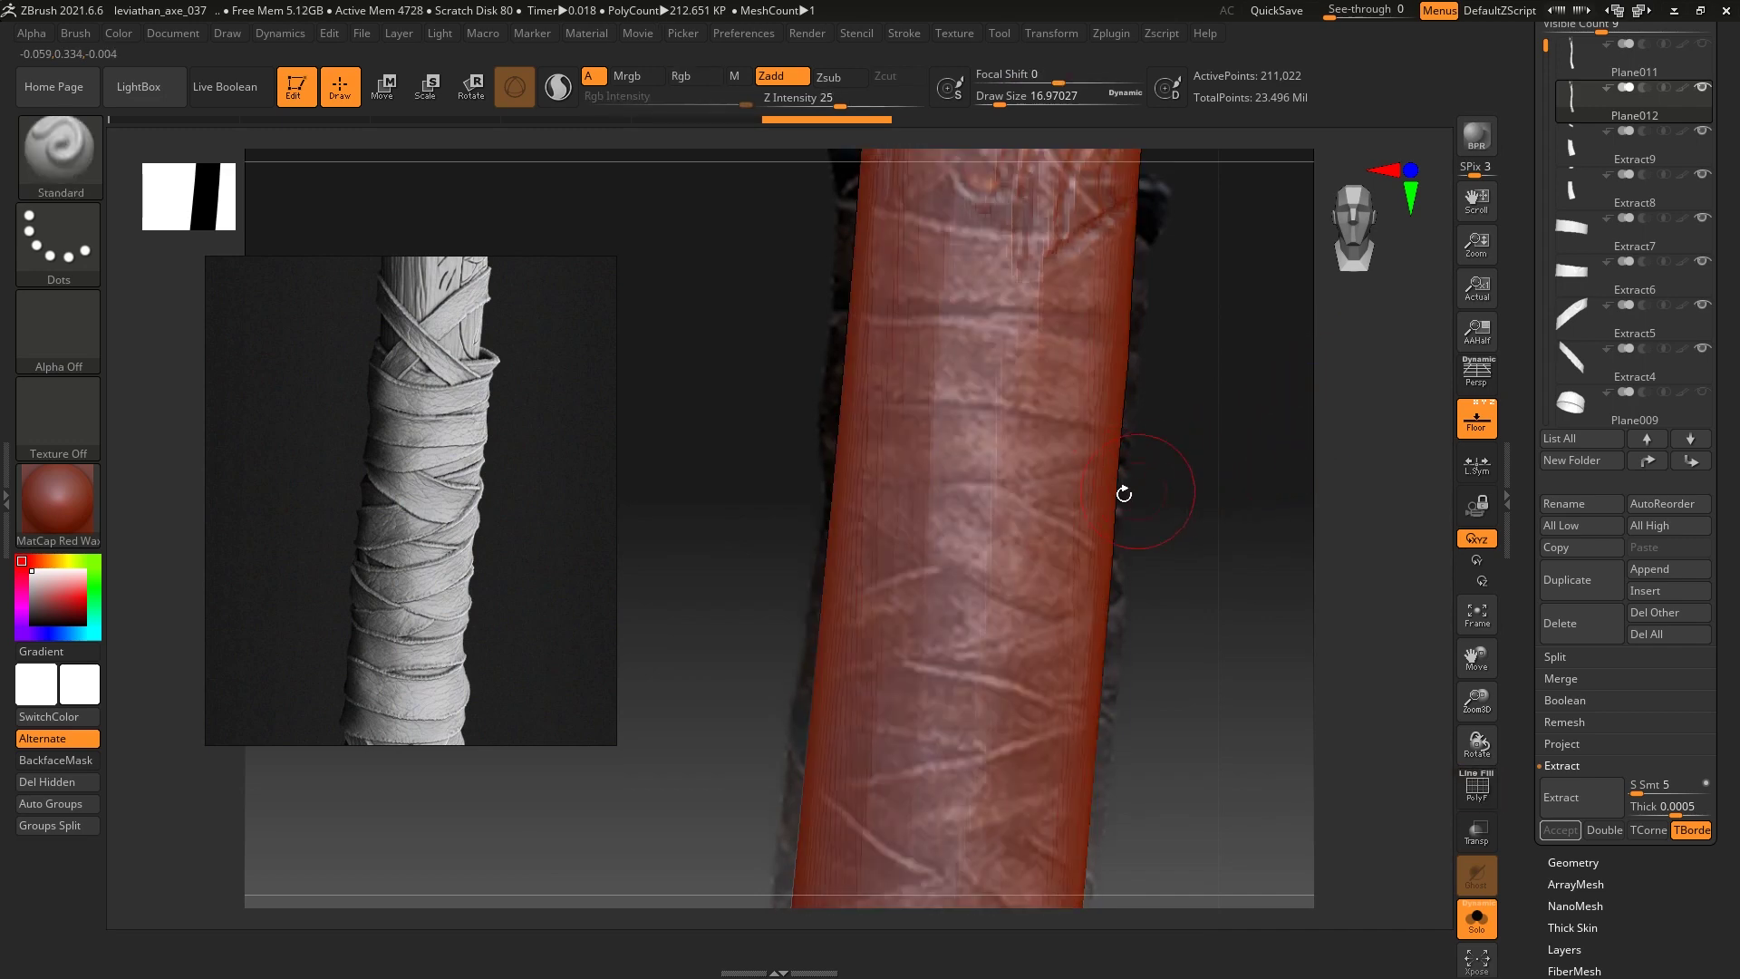
key(w)
ctrl+click(1080, 500)
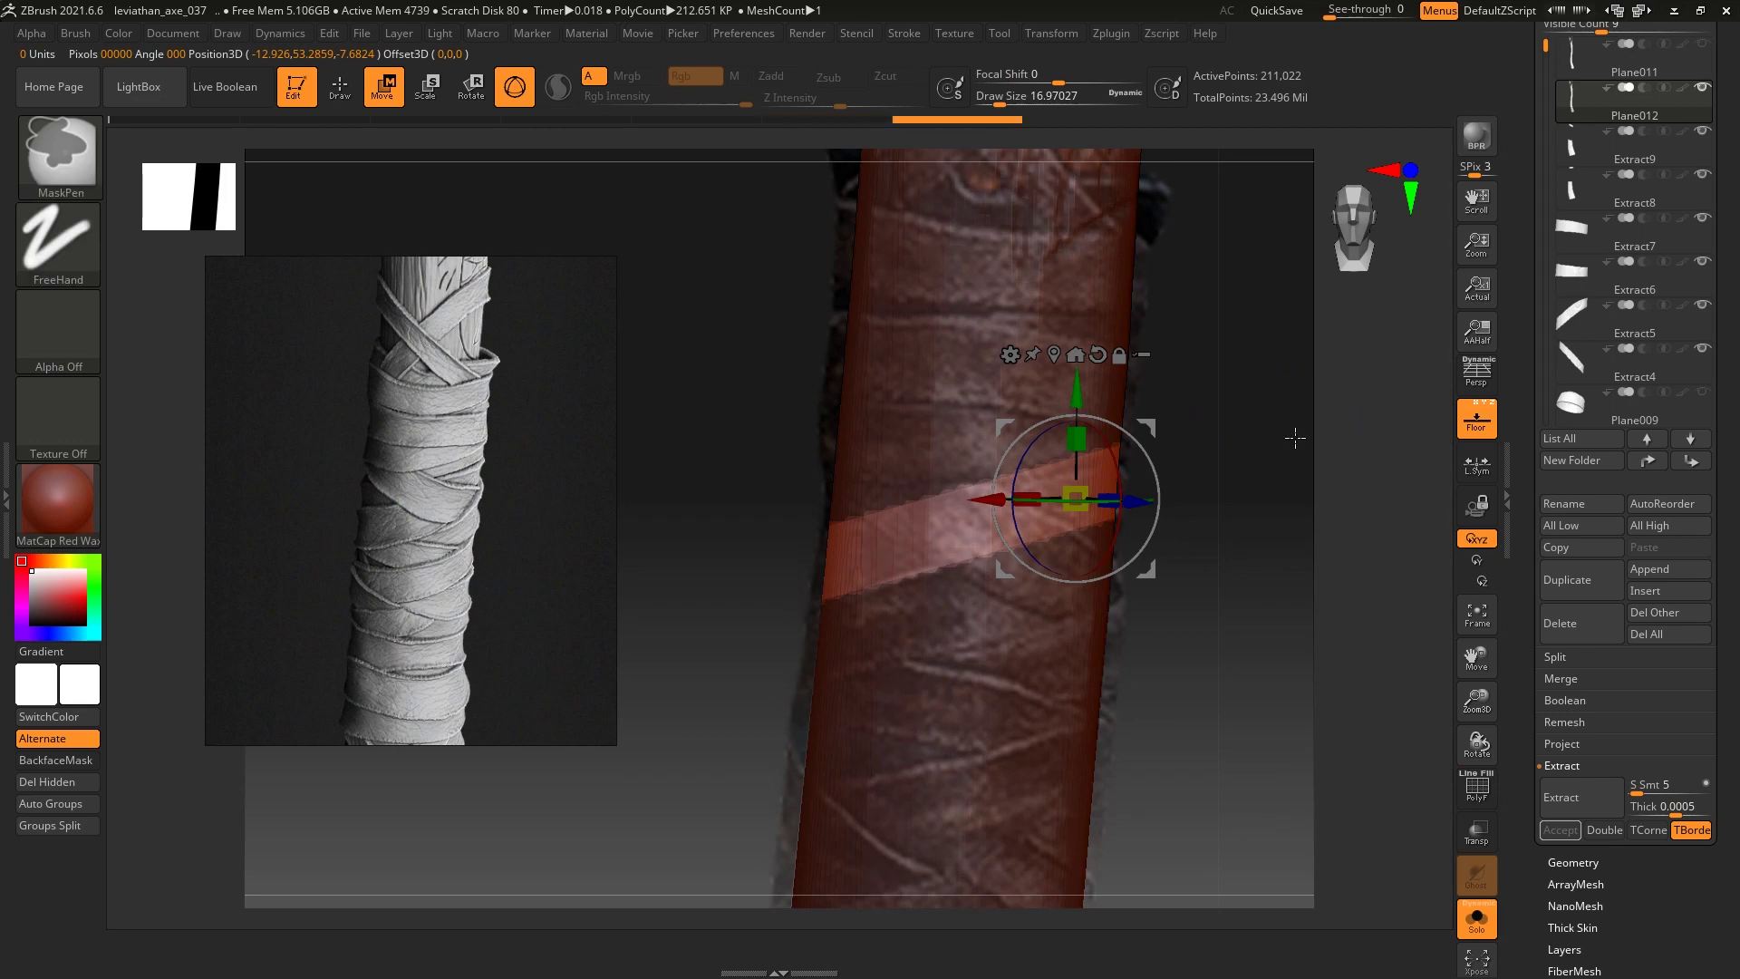
ctrl+click(1270, 443)
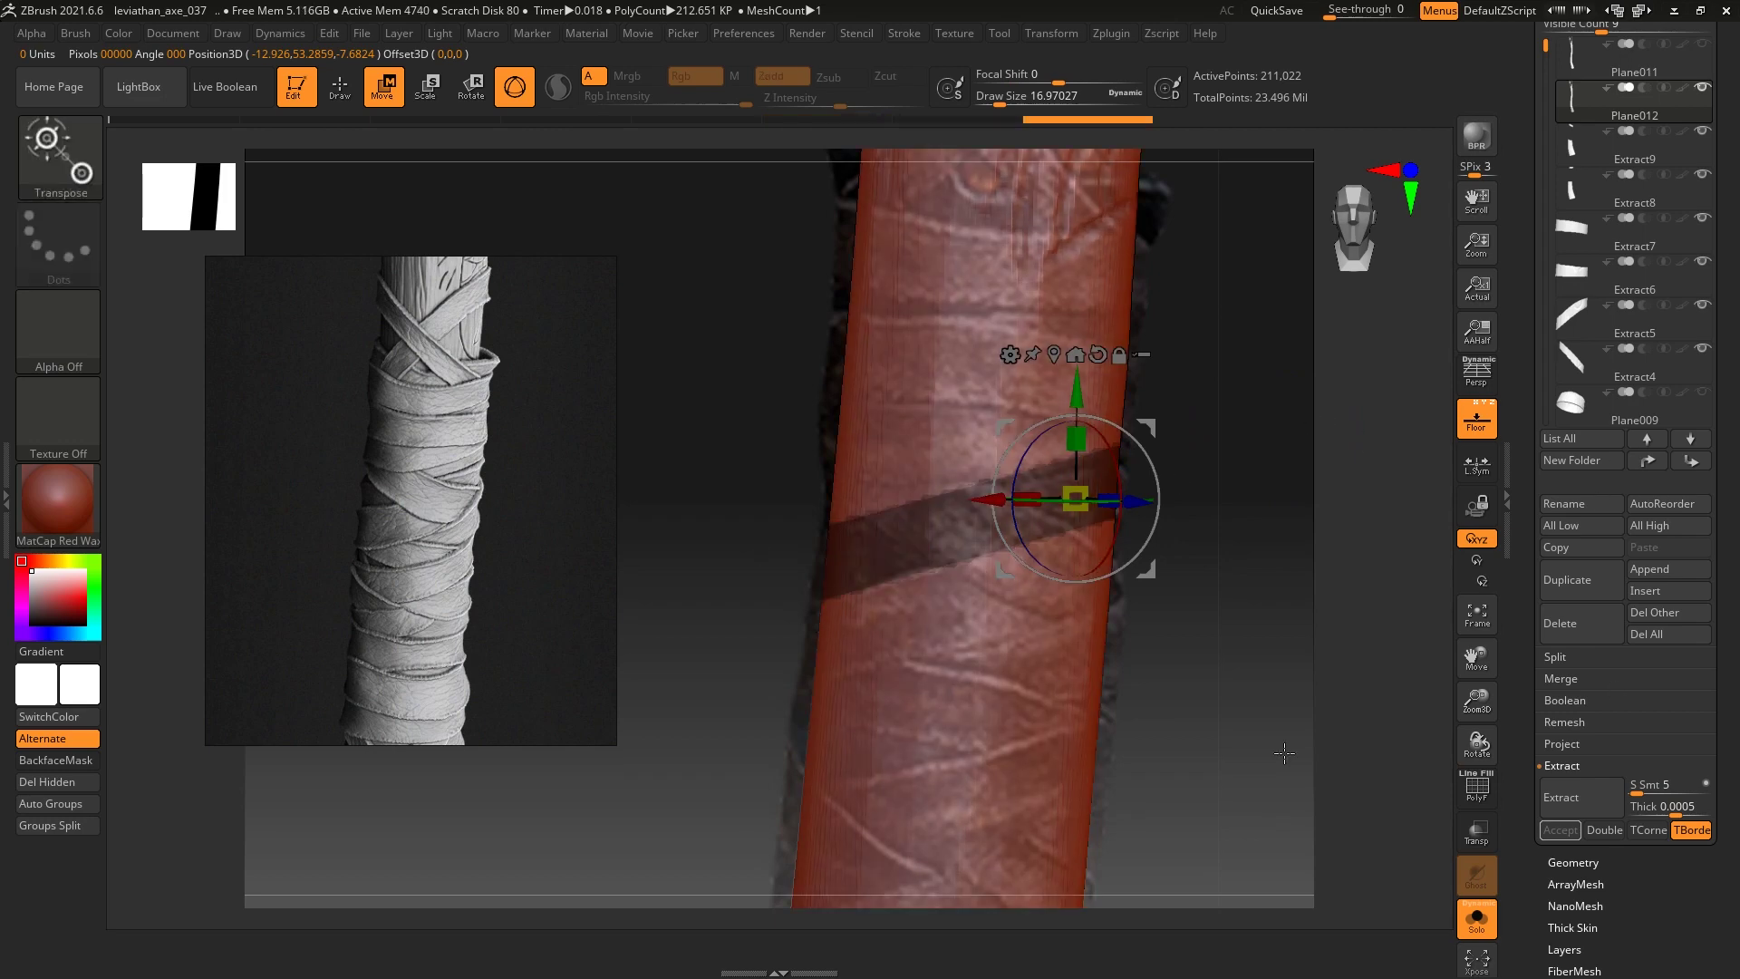
Extract the masked diagonal band and accept it as a new strap subtool
mouse_move(1260, 731)
mouse_down()
mouse_move(1251, 634)
mouse_move(1106, 782)
mouse_up()
drag(1199, 663, 1201, 656)
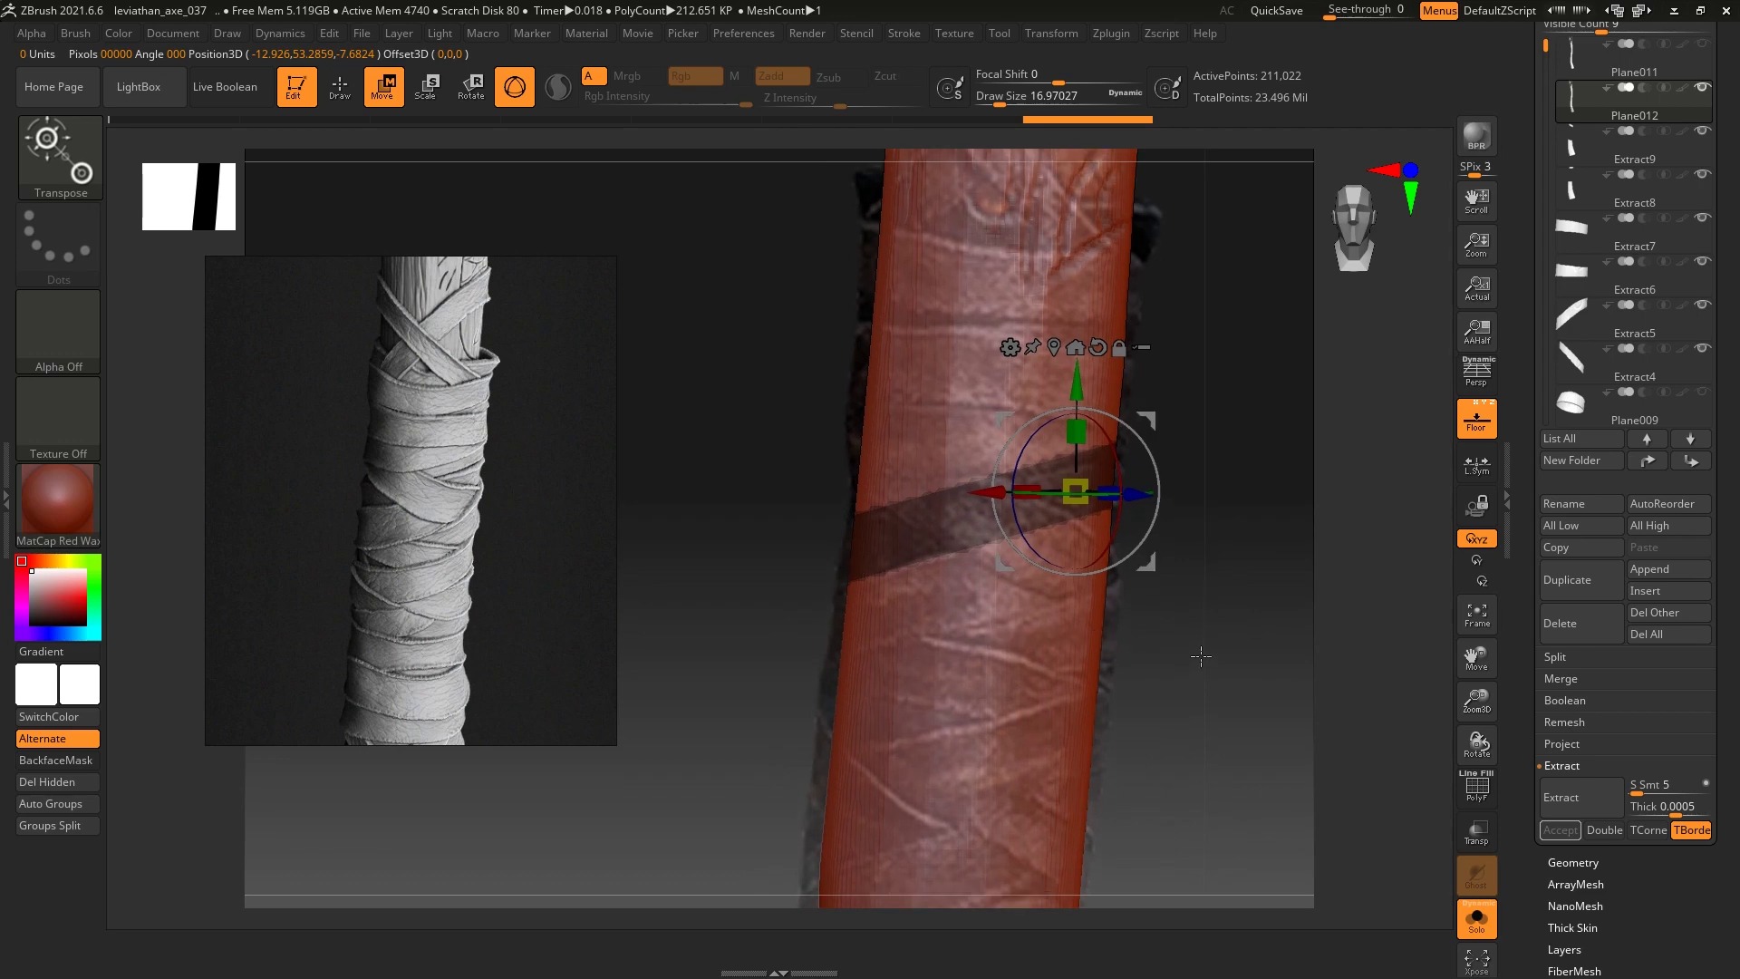
click(1584, 793)
click(1561, 830)
key(shift+f)
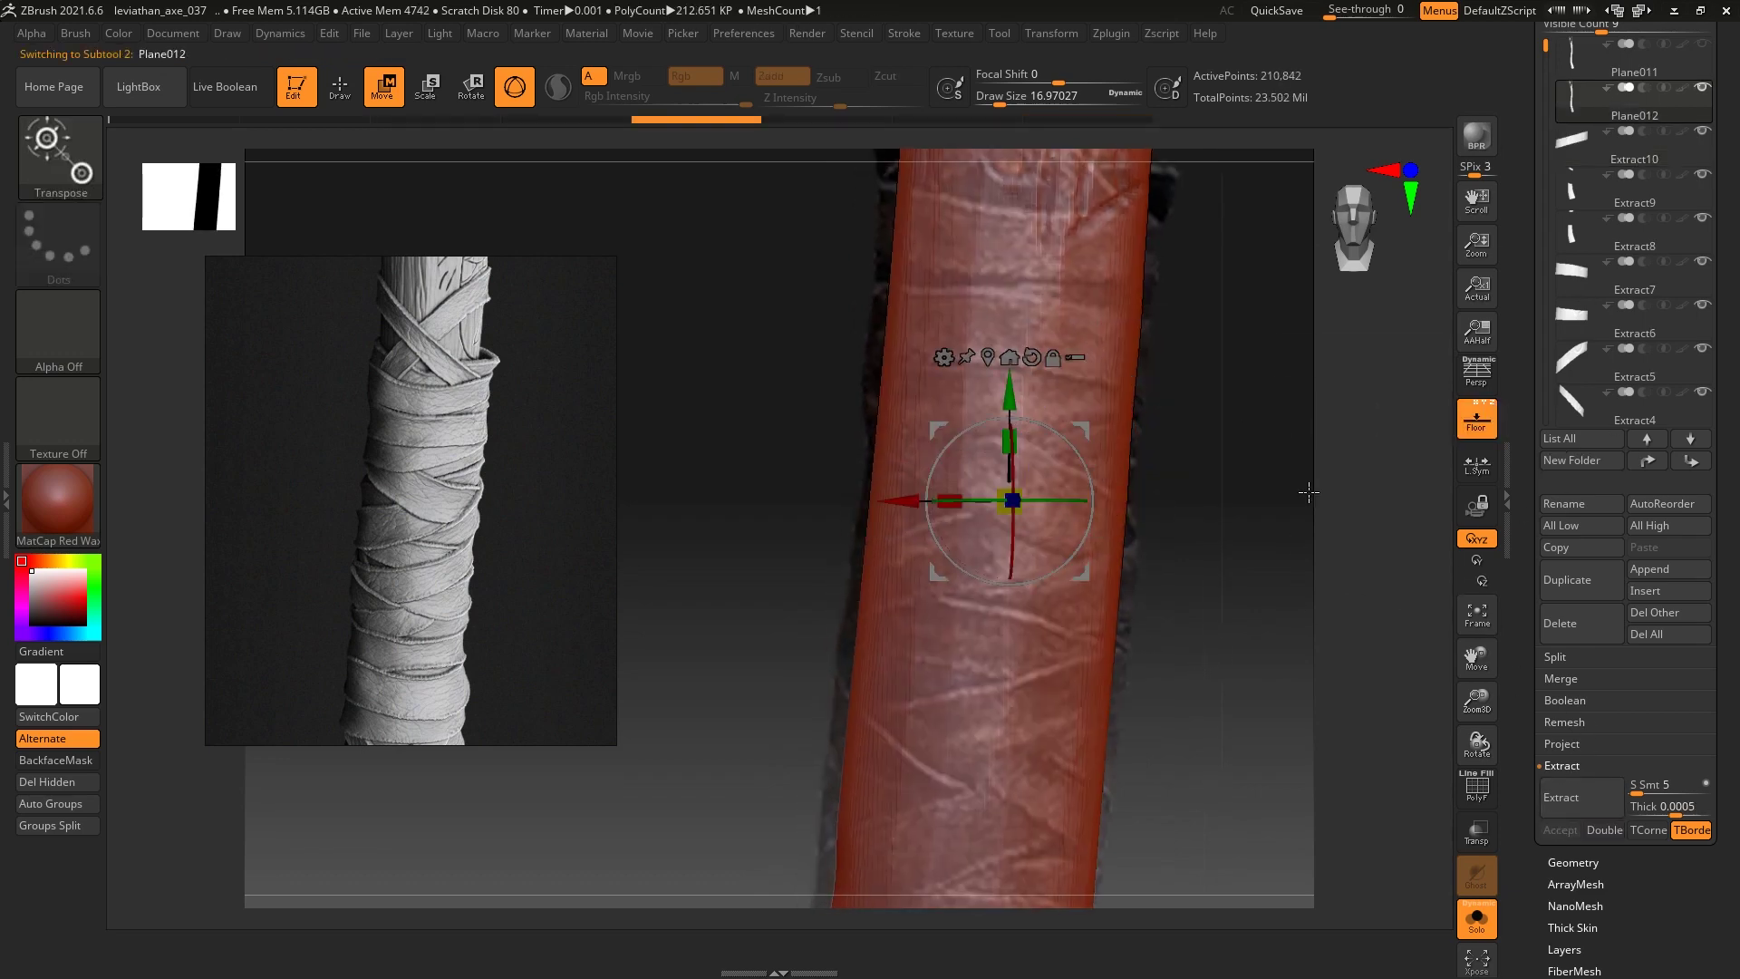
key(q)
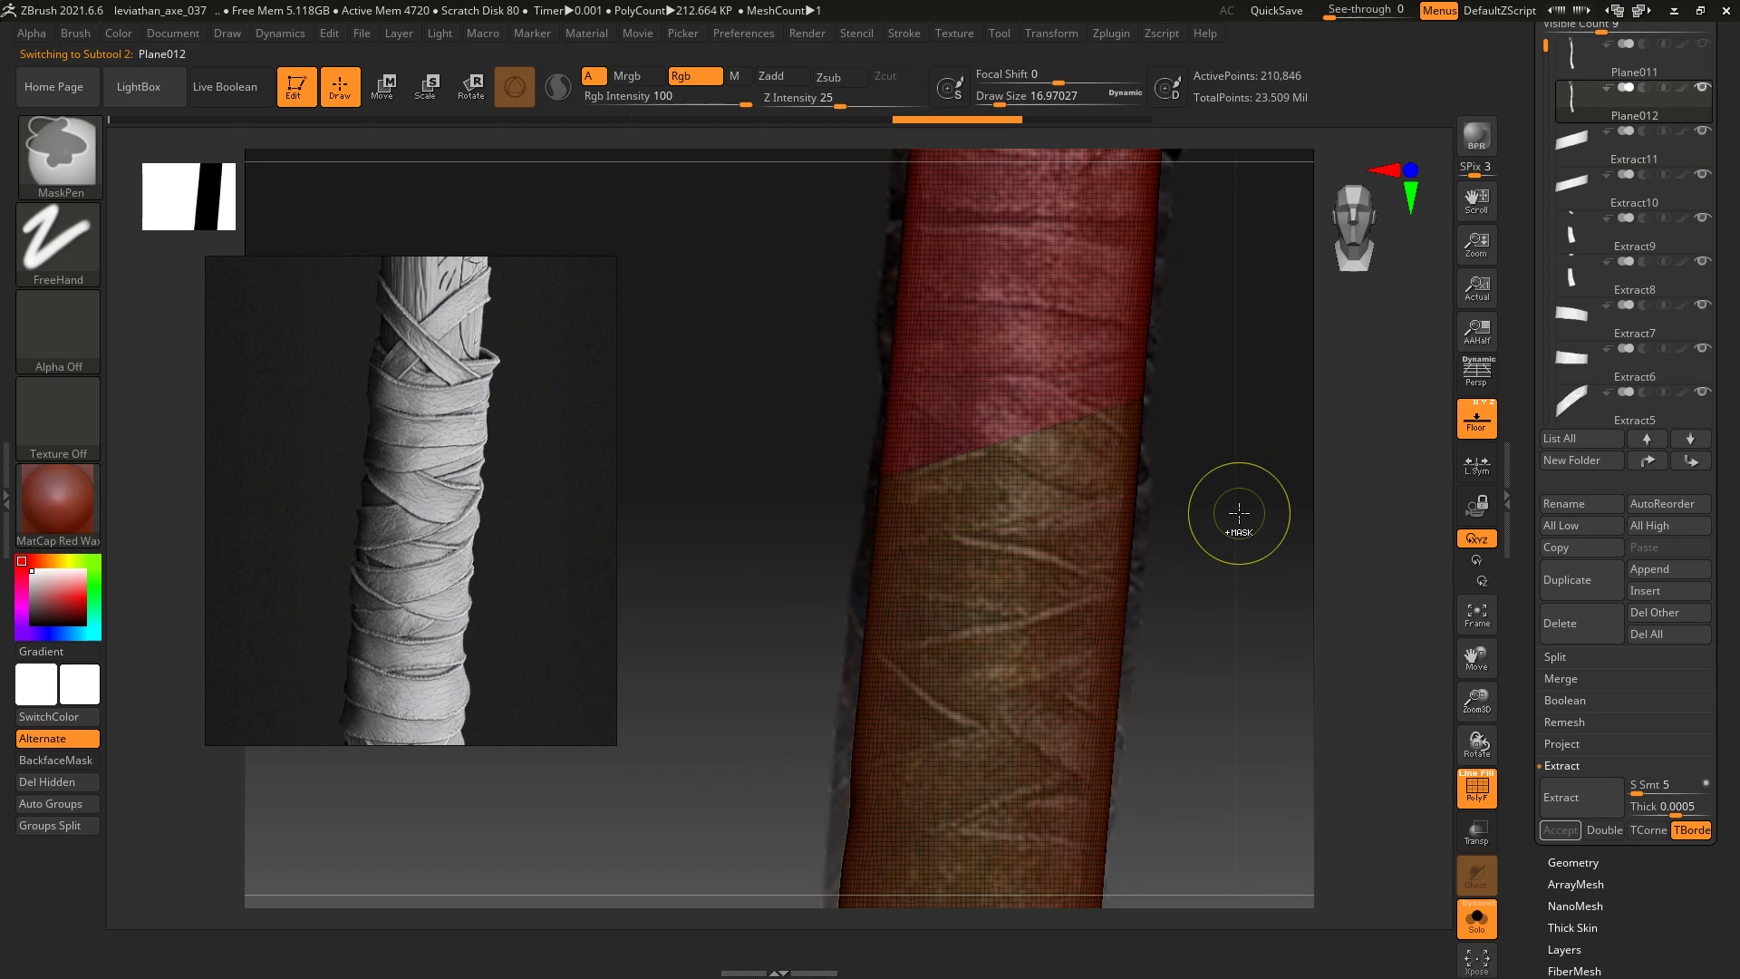
Return to the sleeve, then slice and mask the next diagonal band
ctrl+click(1161, 491)
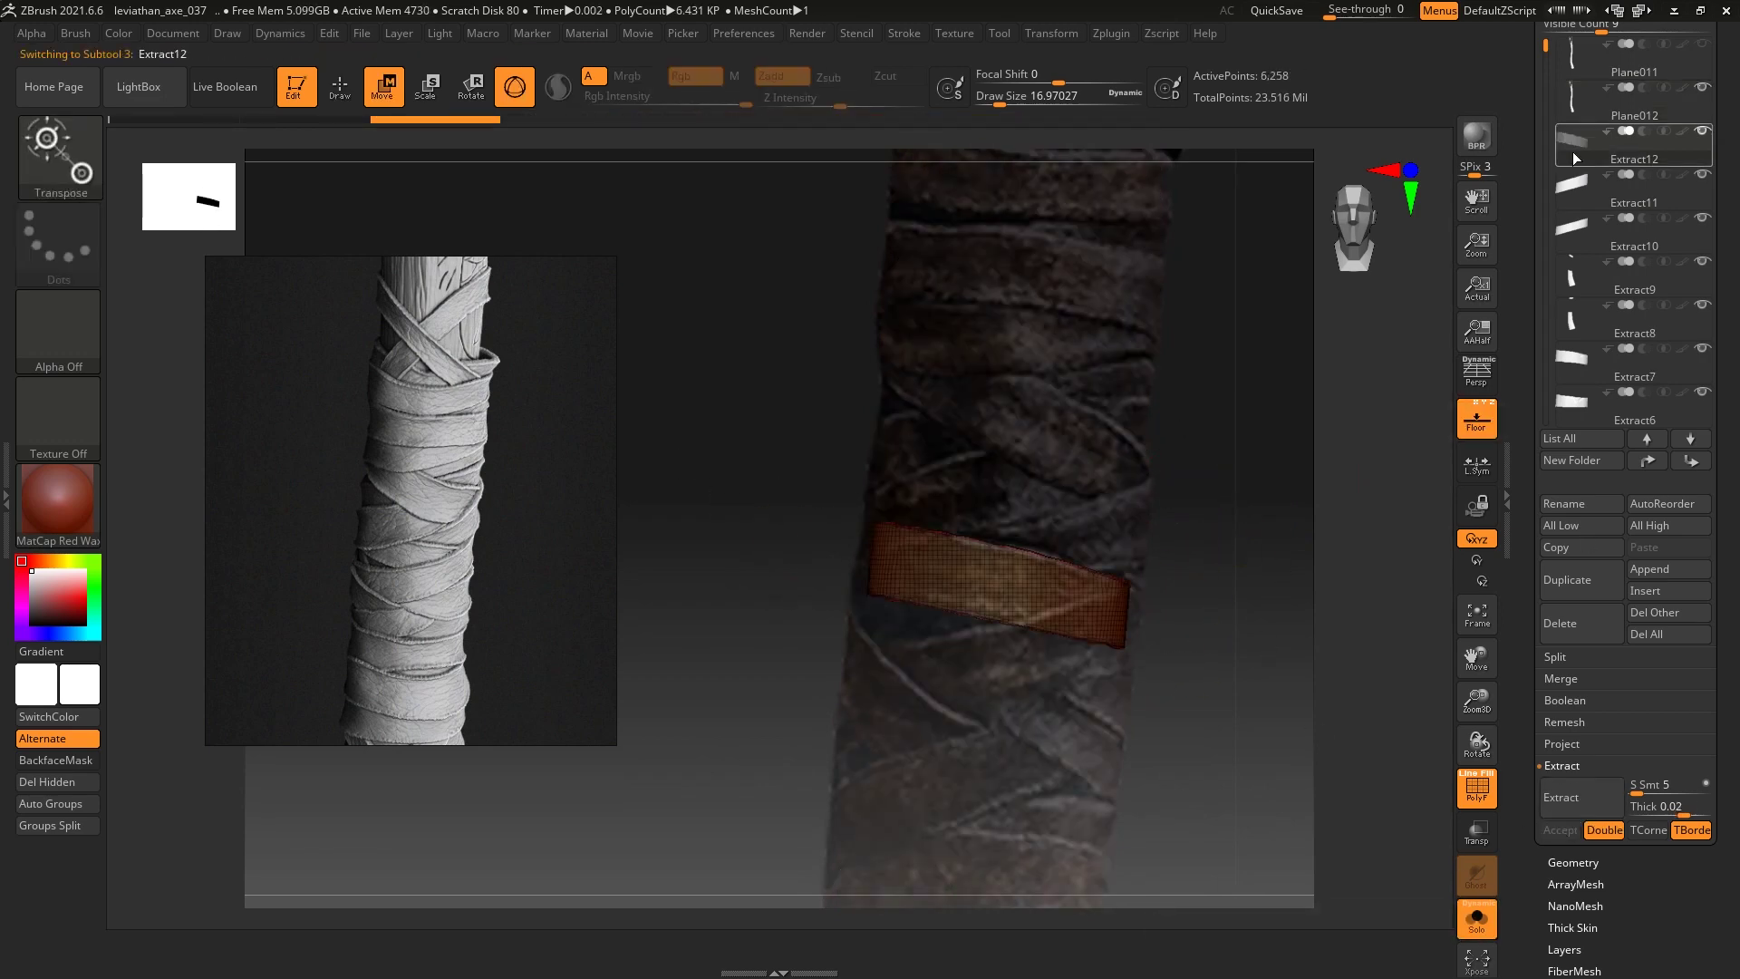
ctrl+shift+drag(825, 567, 825, 566)
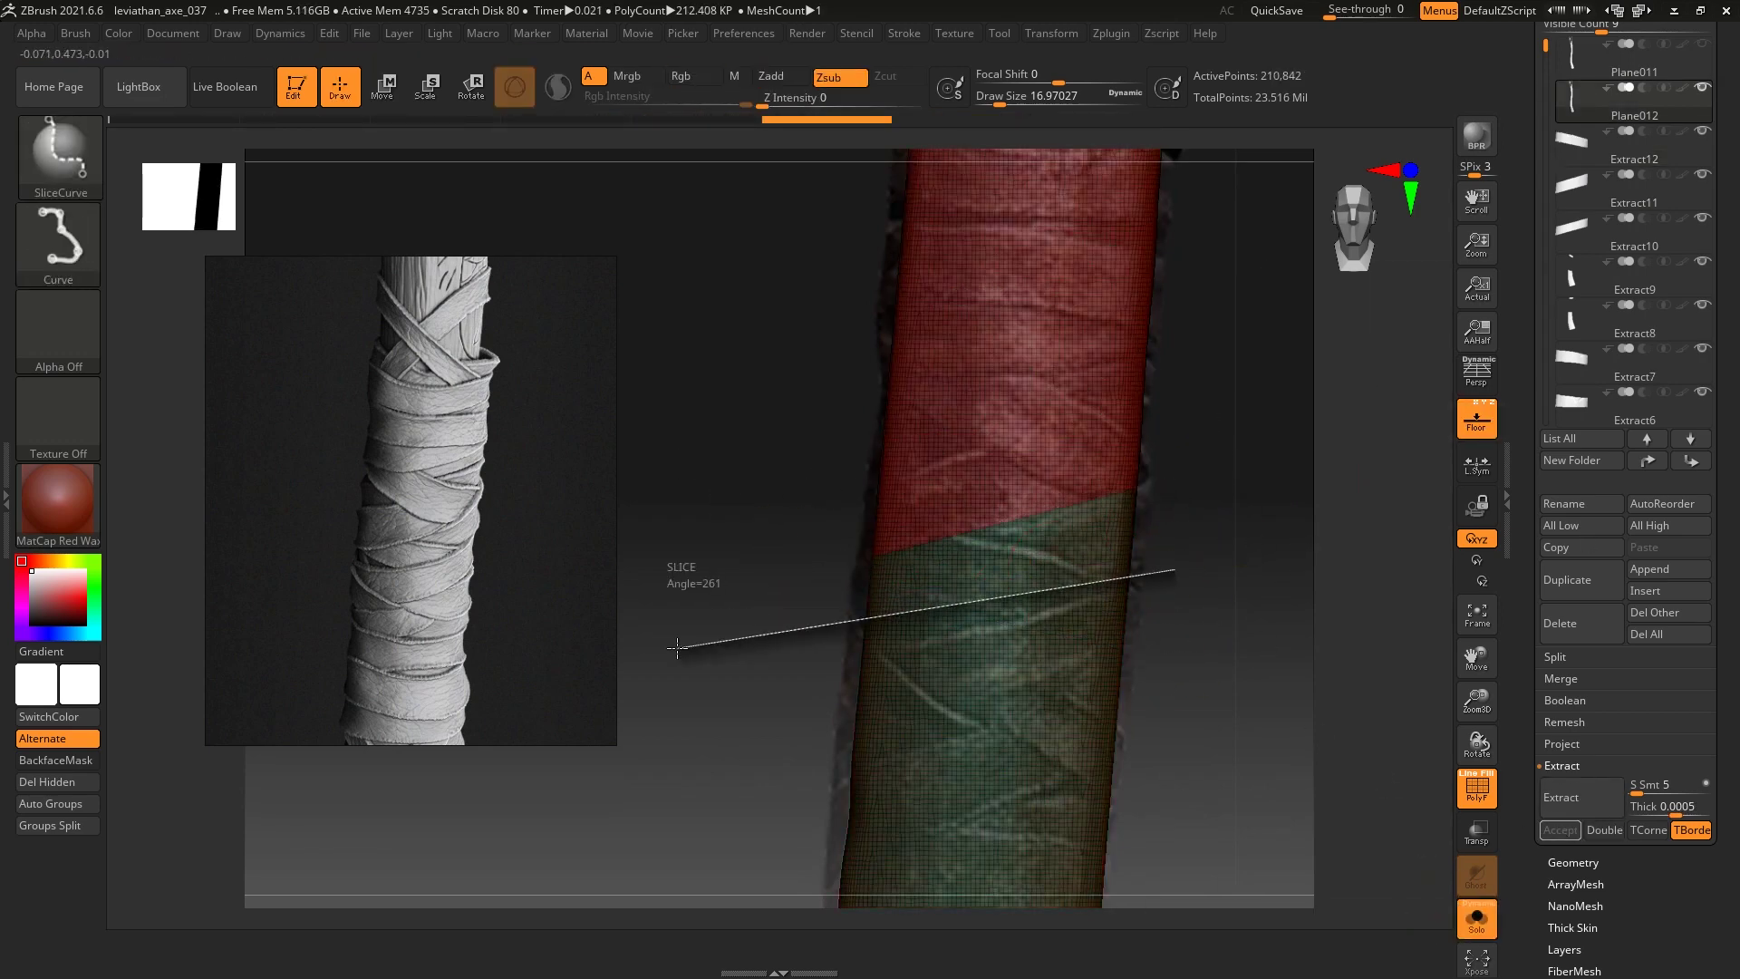
ctrl+click(1164, 504)
key(w)
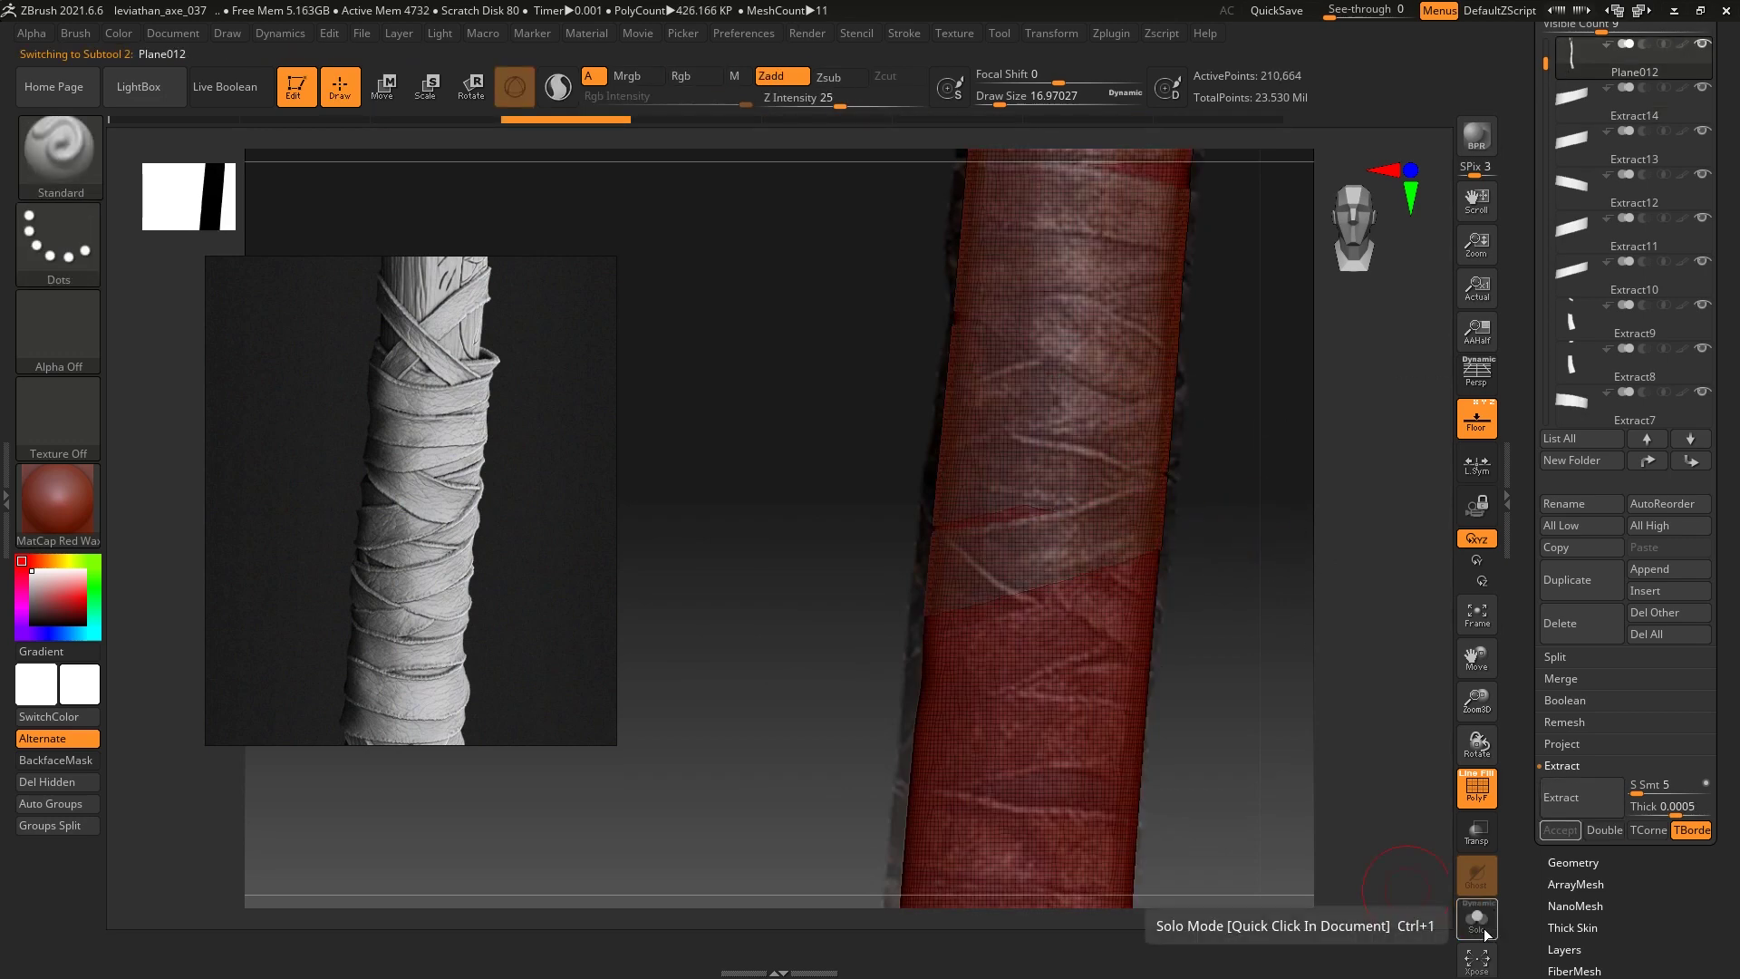
Slice several more diagonal strap bands across the red cloth tube and split them off
ctrl+shift+drag(1204, 639, 876, 439)
ctrl+shift+drag(785, 367, 785, 367)
ctrl+shift+drag(1115, 648, 1004, 589)
ctrl+shift+drag(884, 466, 884, 467)
ctrl+shift+drag(1211, 675, 975, 559)
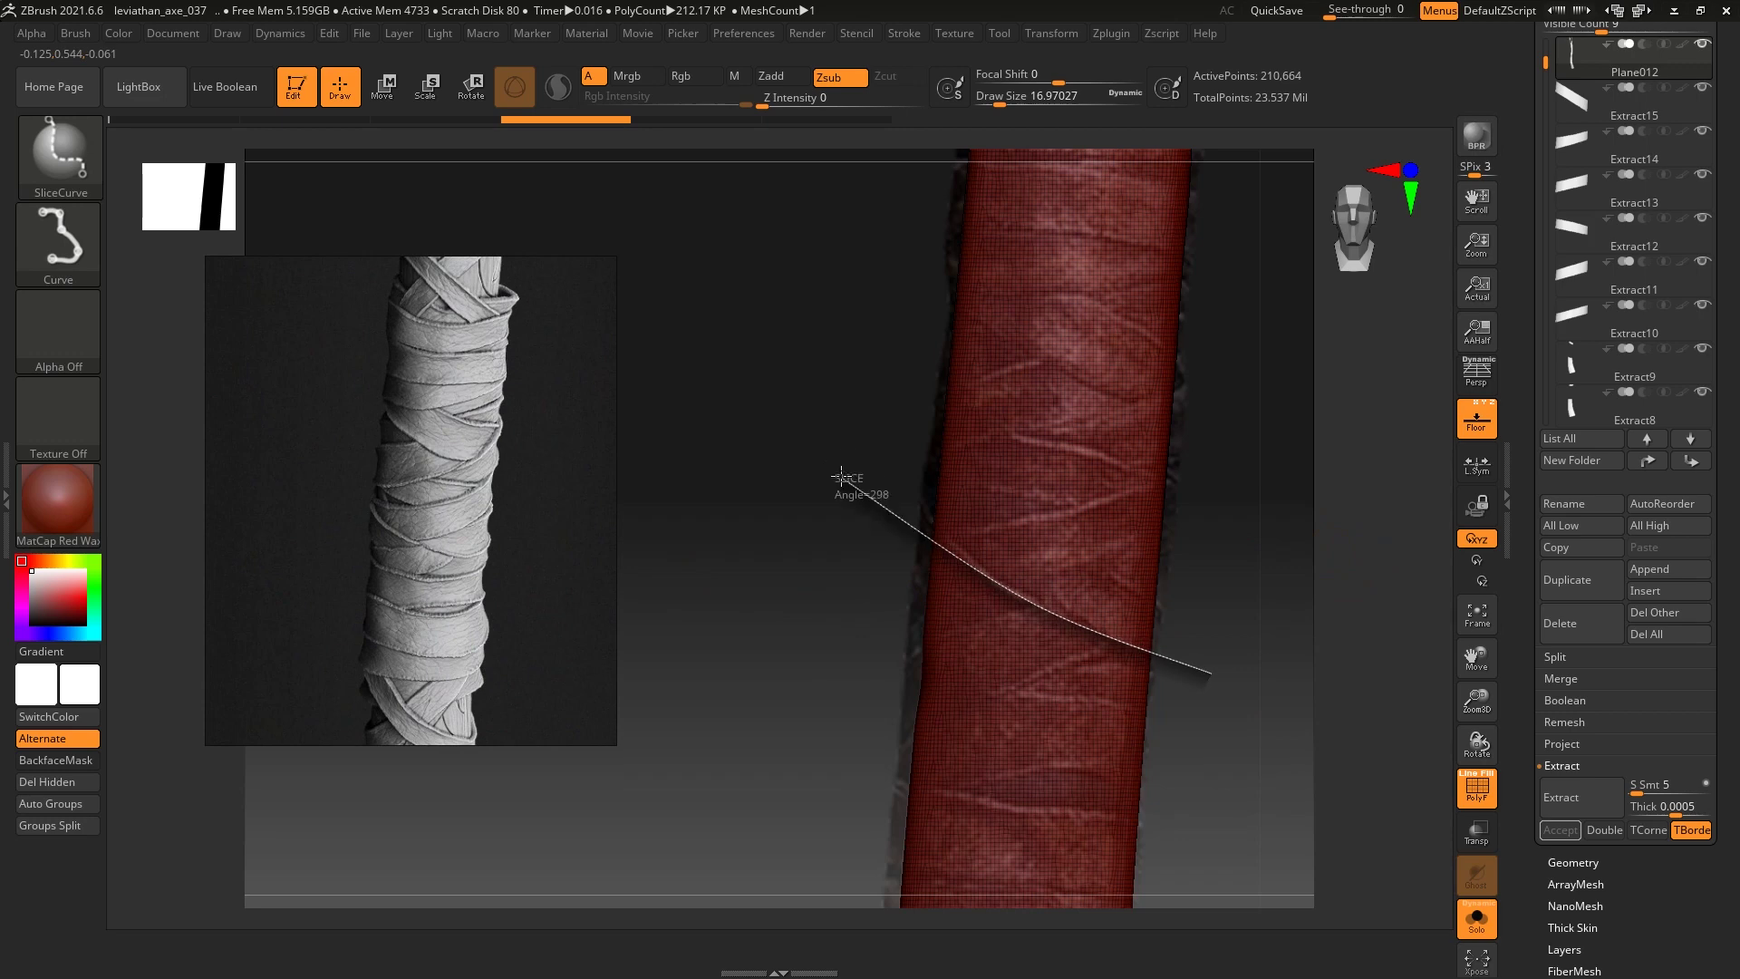
ctrl+shift+drag(995, 682, 996, 682)
ctrl+shift+click(1242, 479)
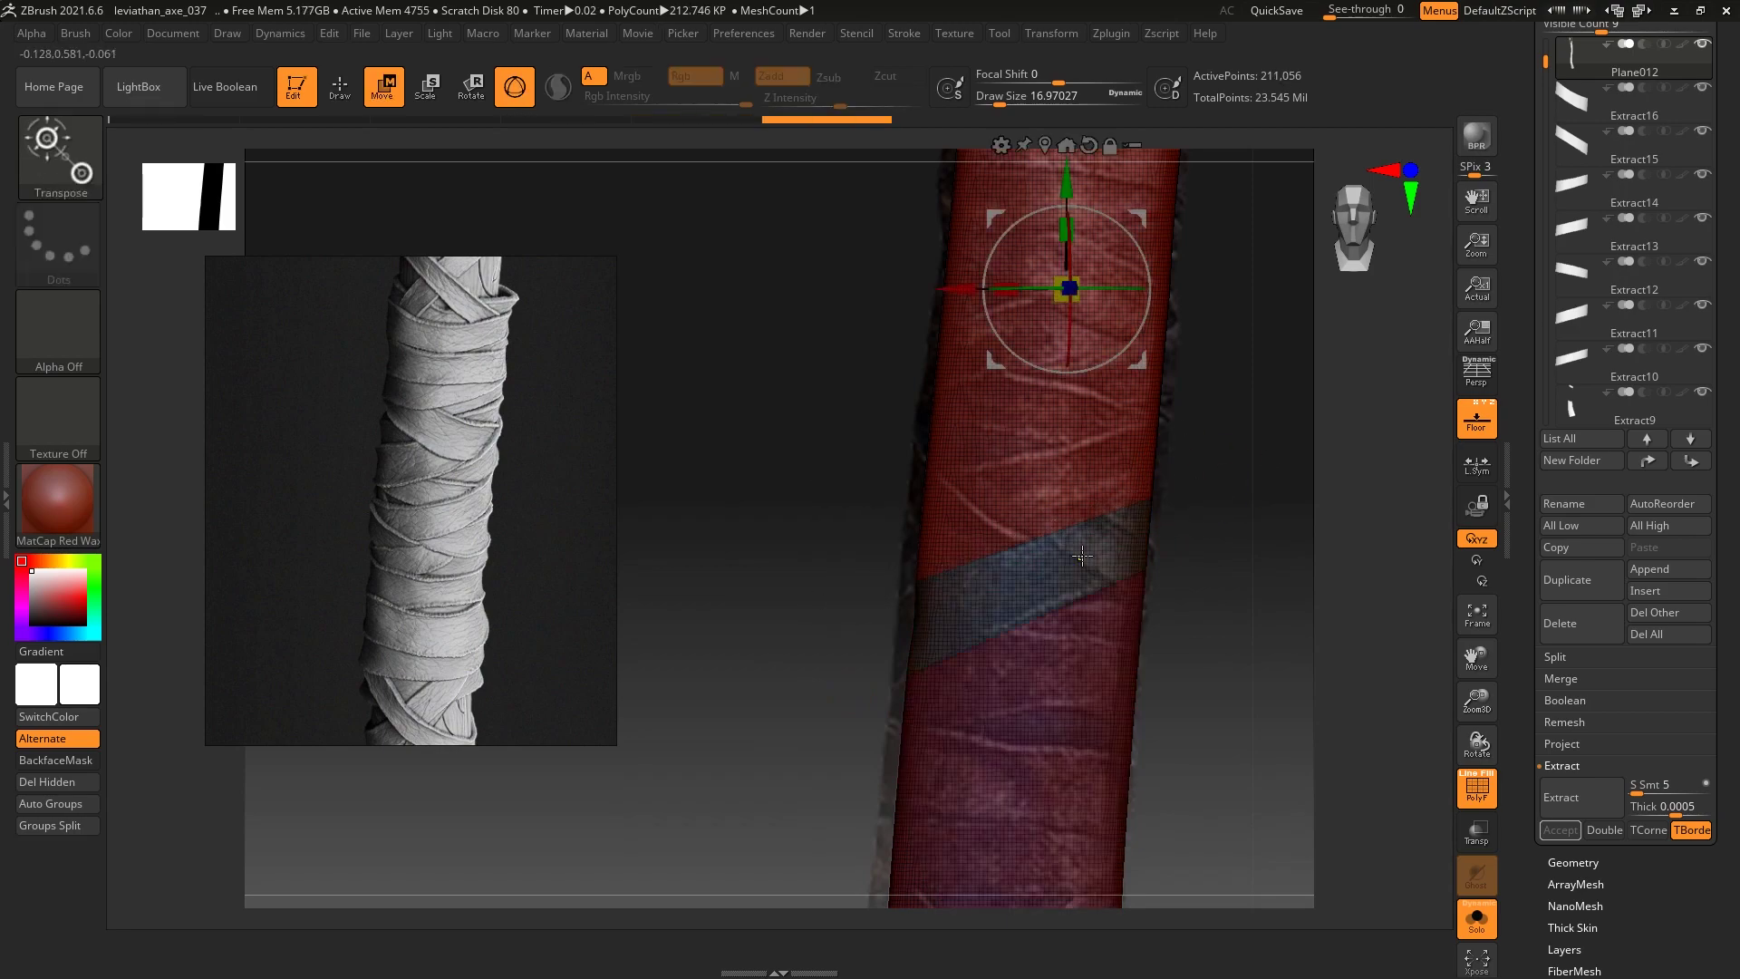
Return to the red cloth tube and draw another slice line across it
click(1622, 56)
key(q)
ctrl+shift+drag(1181, 594, 908, 600)
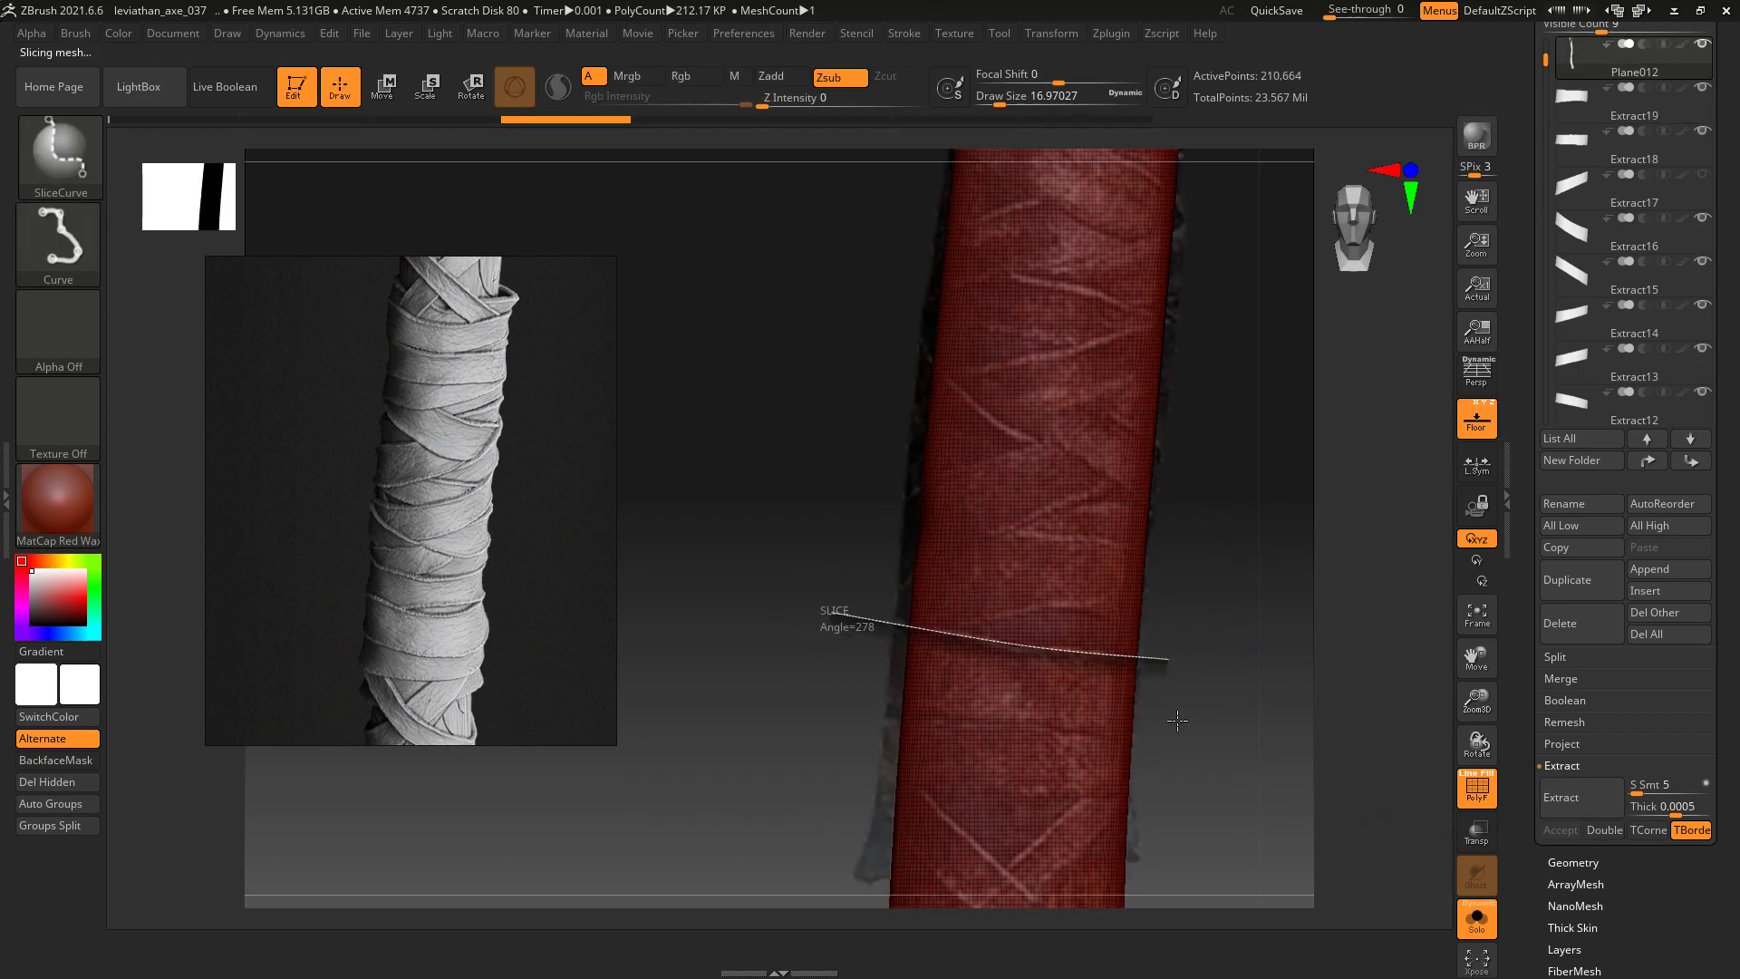
key(w)
key(q)
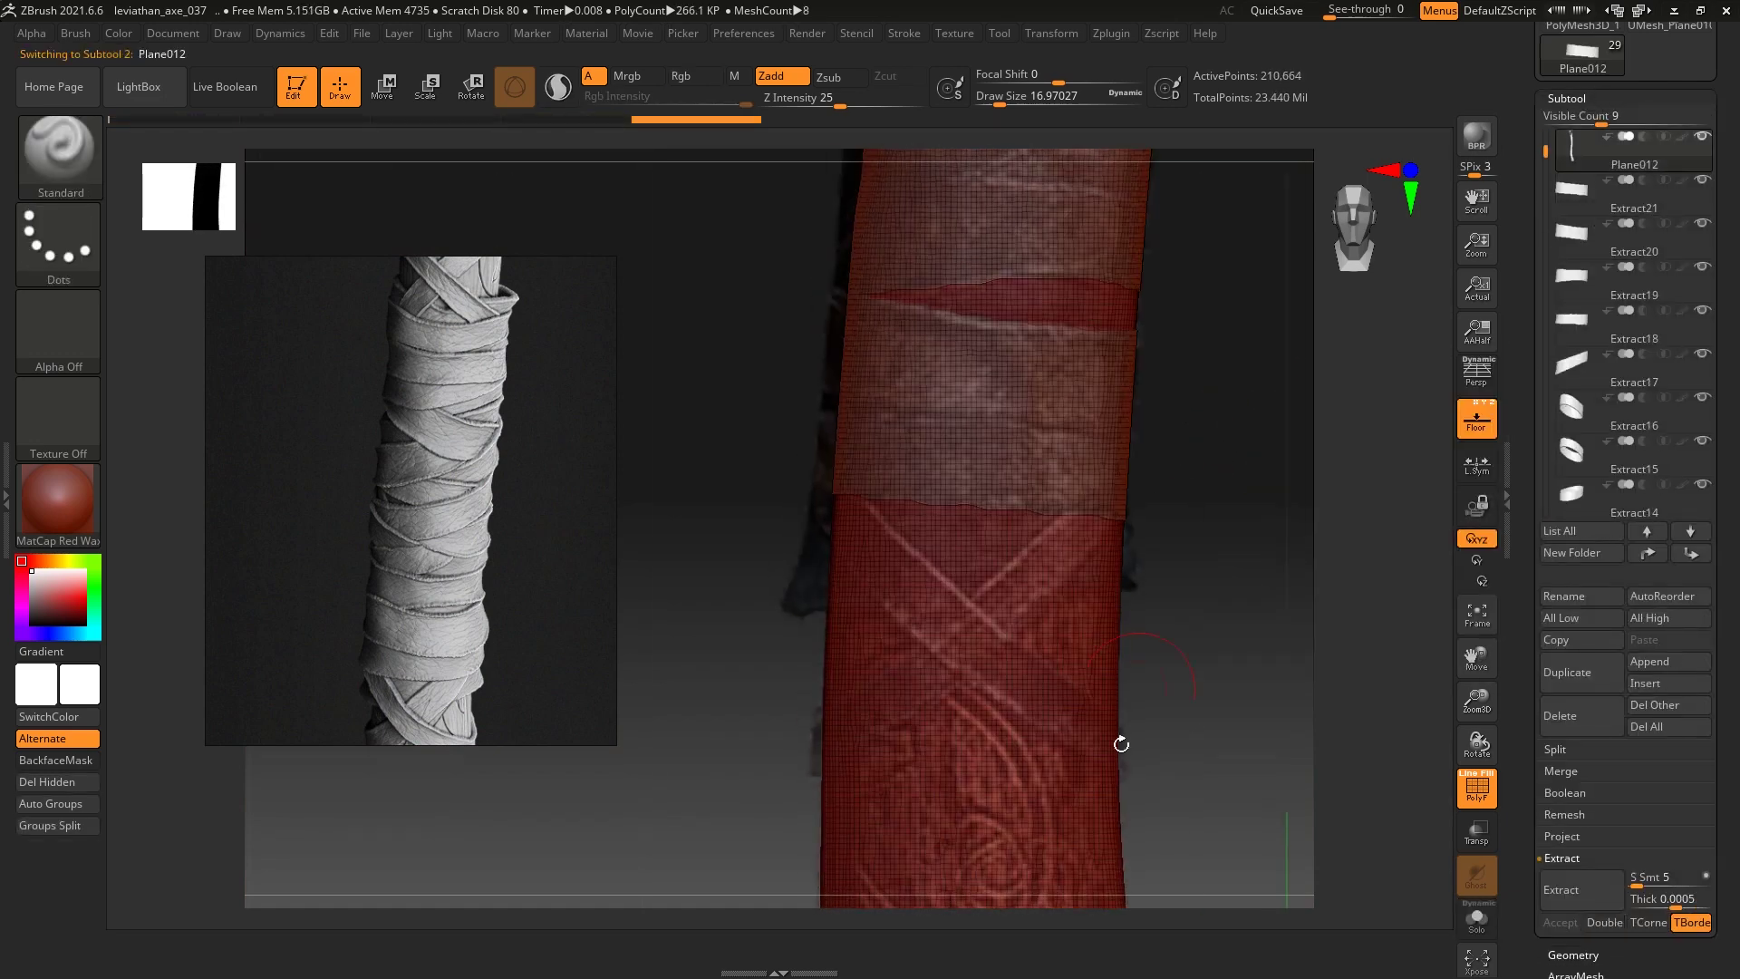
Cut more diagonal bands into strap pieces, then inspect the wrap from another side
ctrl+shift+drag(842, 478, 766, 494)
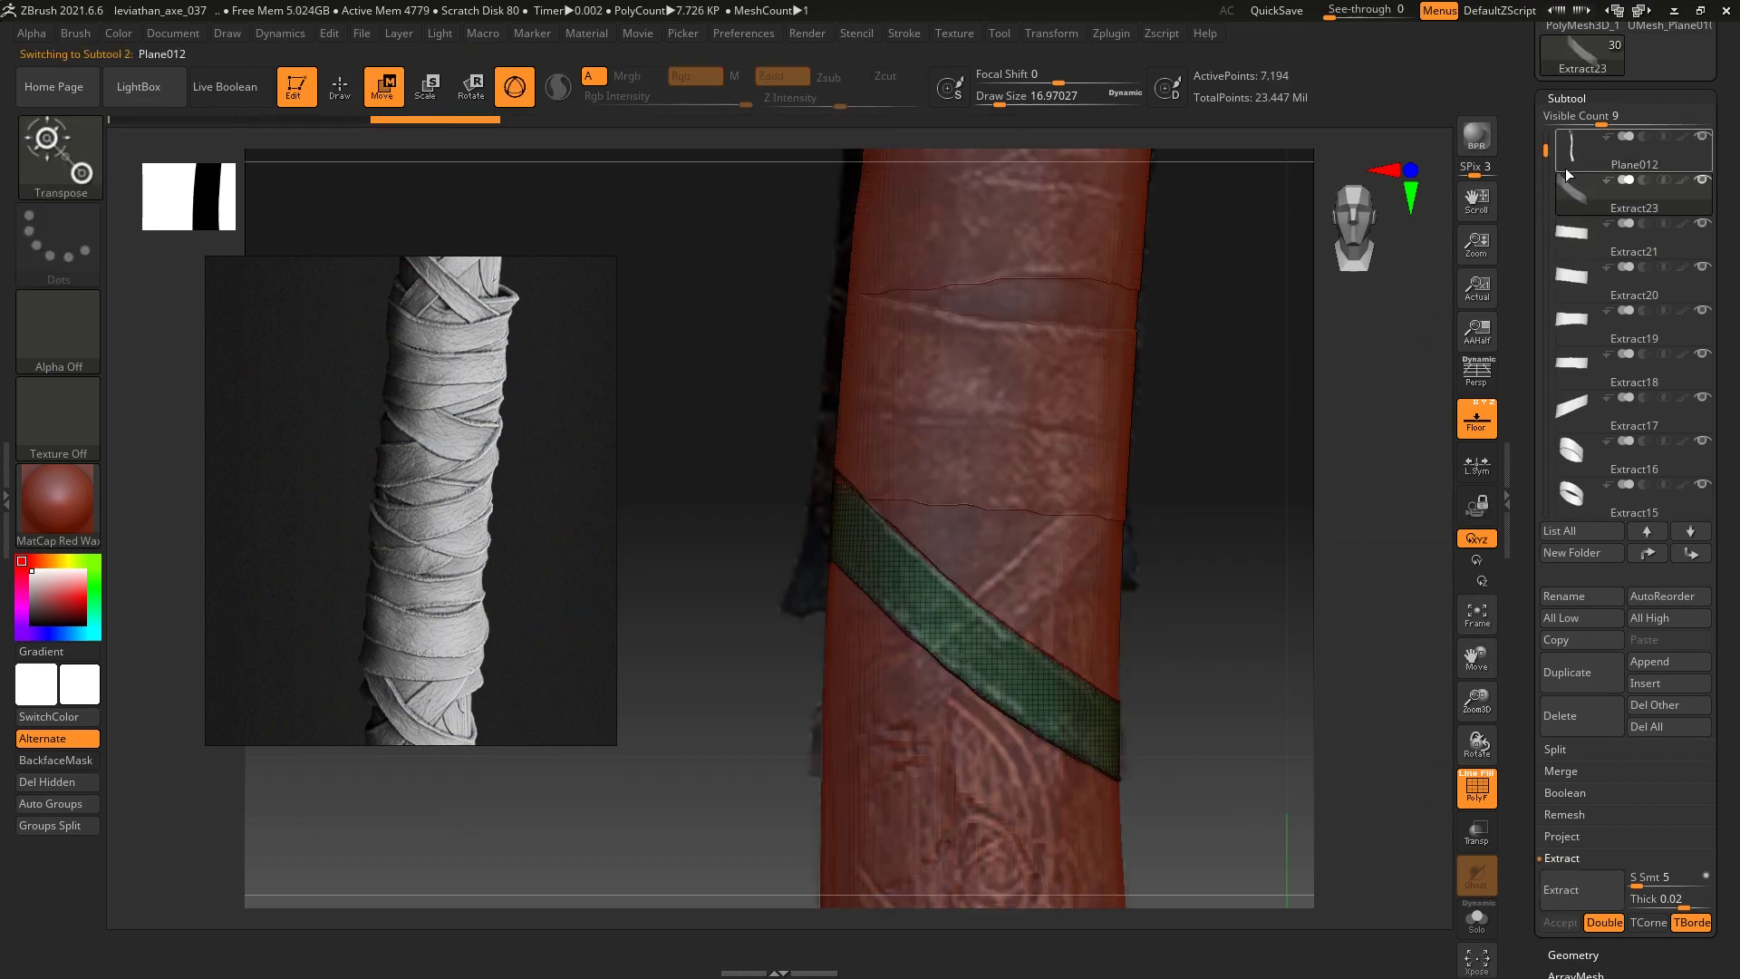
mouse_move(1136, 458)
ctrl+shift+mouse_down()
mouse_move(949, 666)
mouse_move(1119, 494)
ctrl+shift+mouse_up()
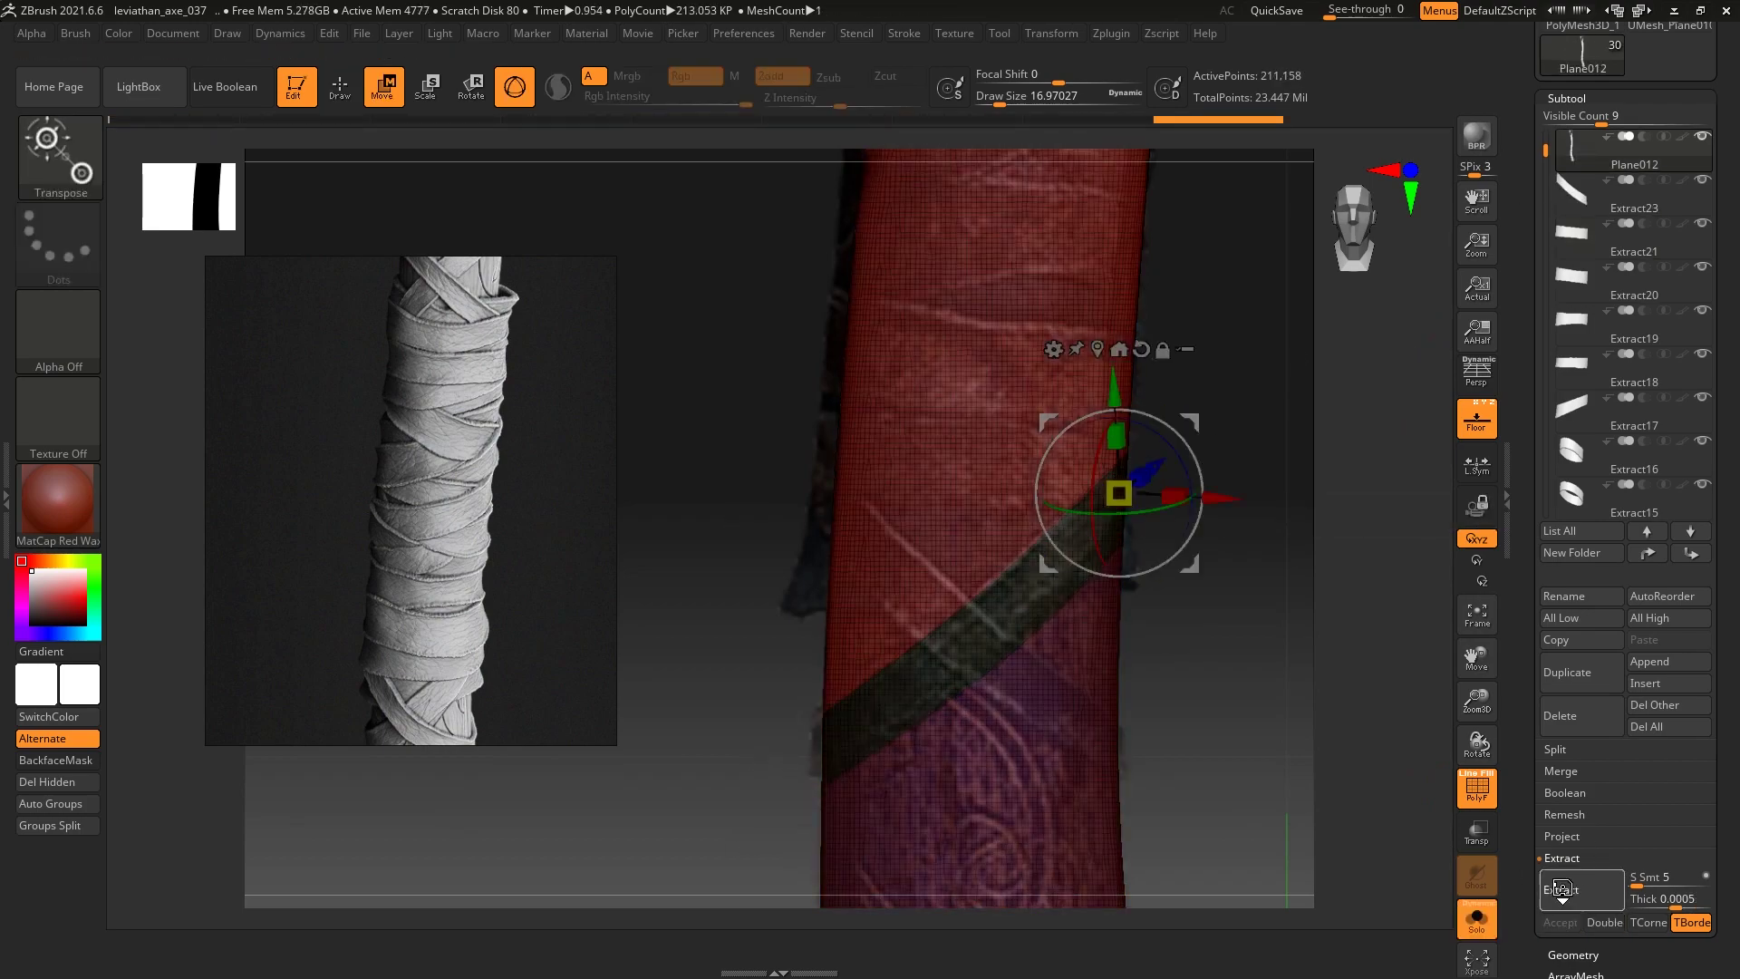
mouse_move(1259, 560)
mouse_down()
mouse_move(1254, 610)
mouse_move(1206, 580)
mouse_up()
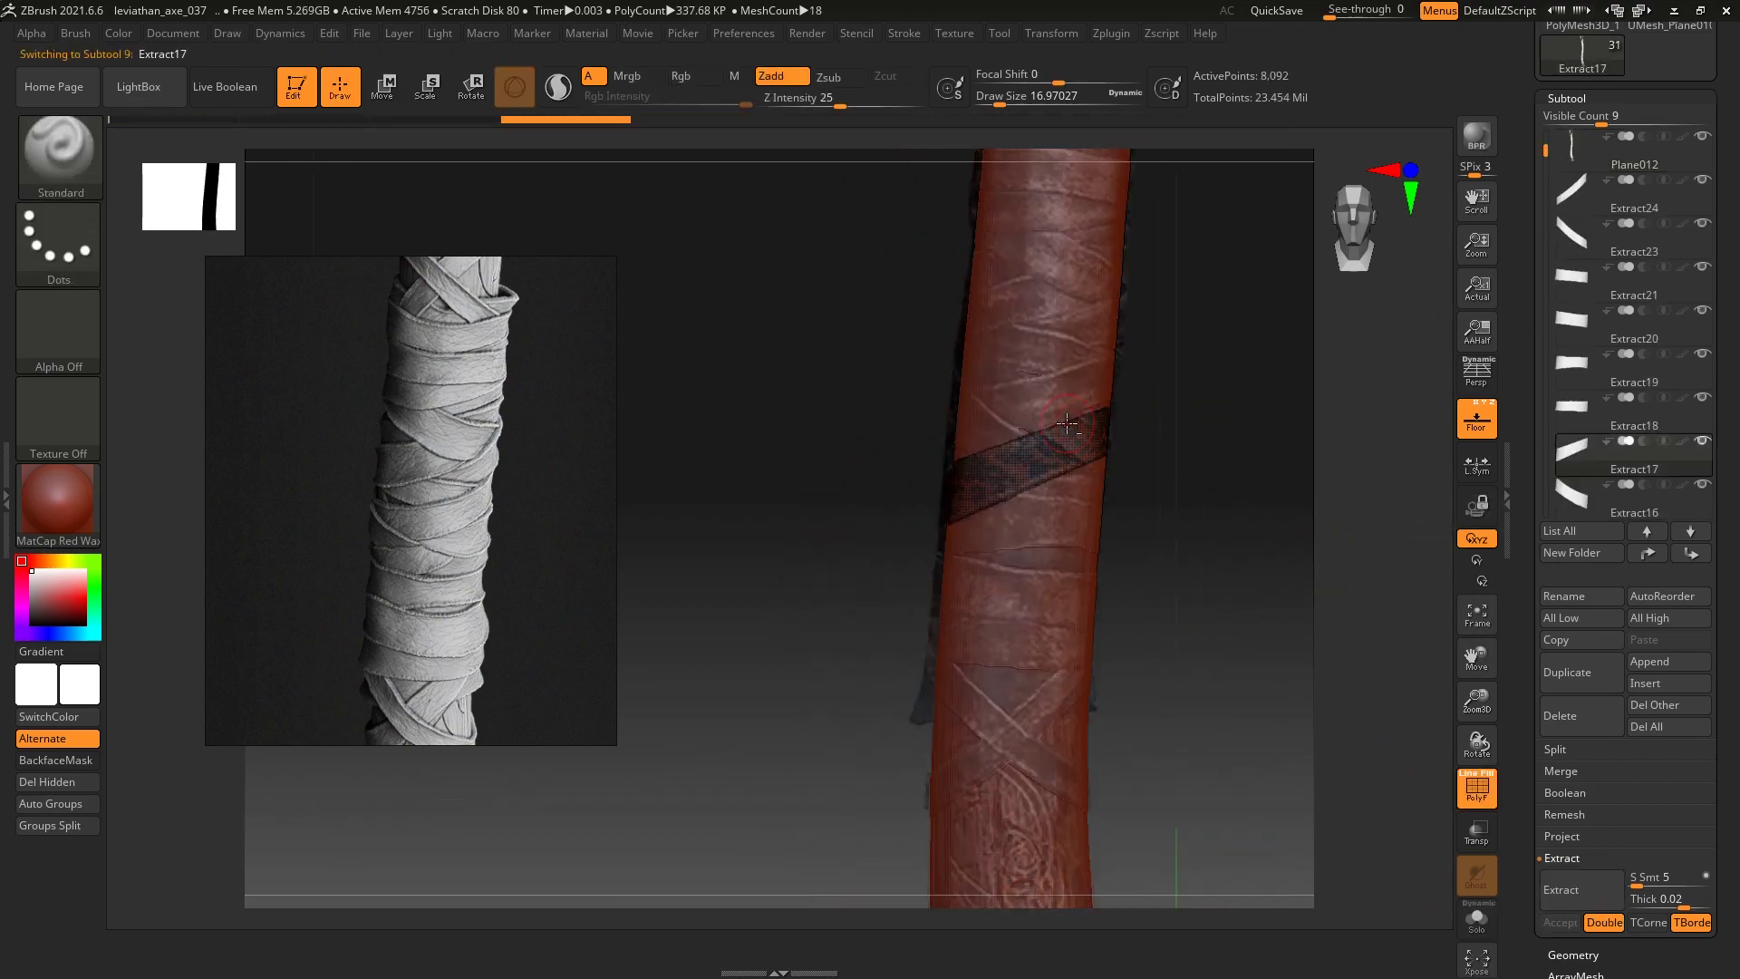
alt+click(1038, 384)
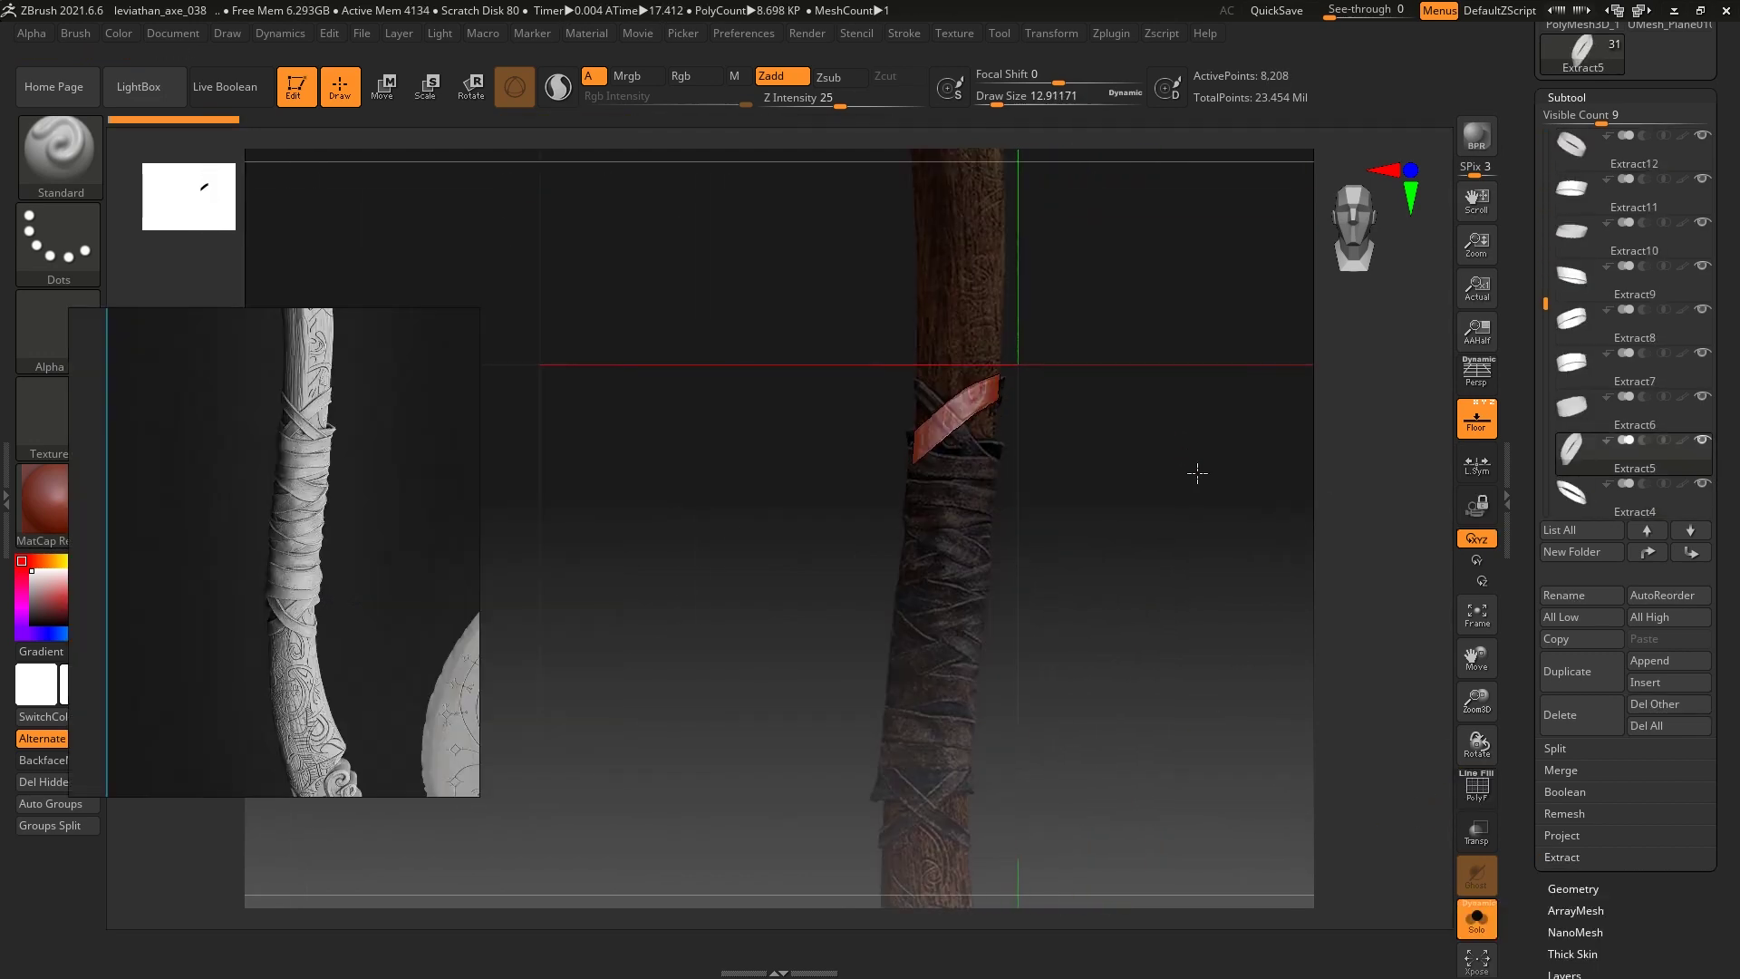
mouse_move(1197, 473)
mouse_down()
mouse_move(1222, 493)
mouse_move(1142, 405)
mouse_move(1151, 435)
mouse_move(1134, 353)
mouse_move(1140, 424)
mouse_move(1216, 420)
mouse_move(1184, 416)
mouse_up()
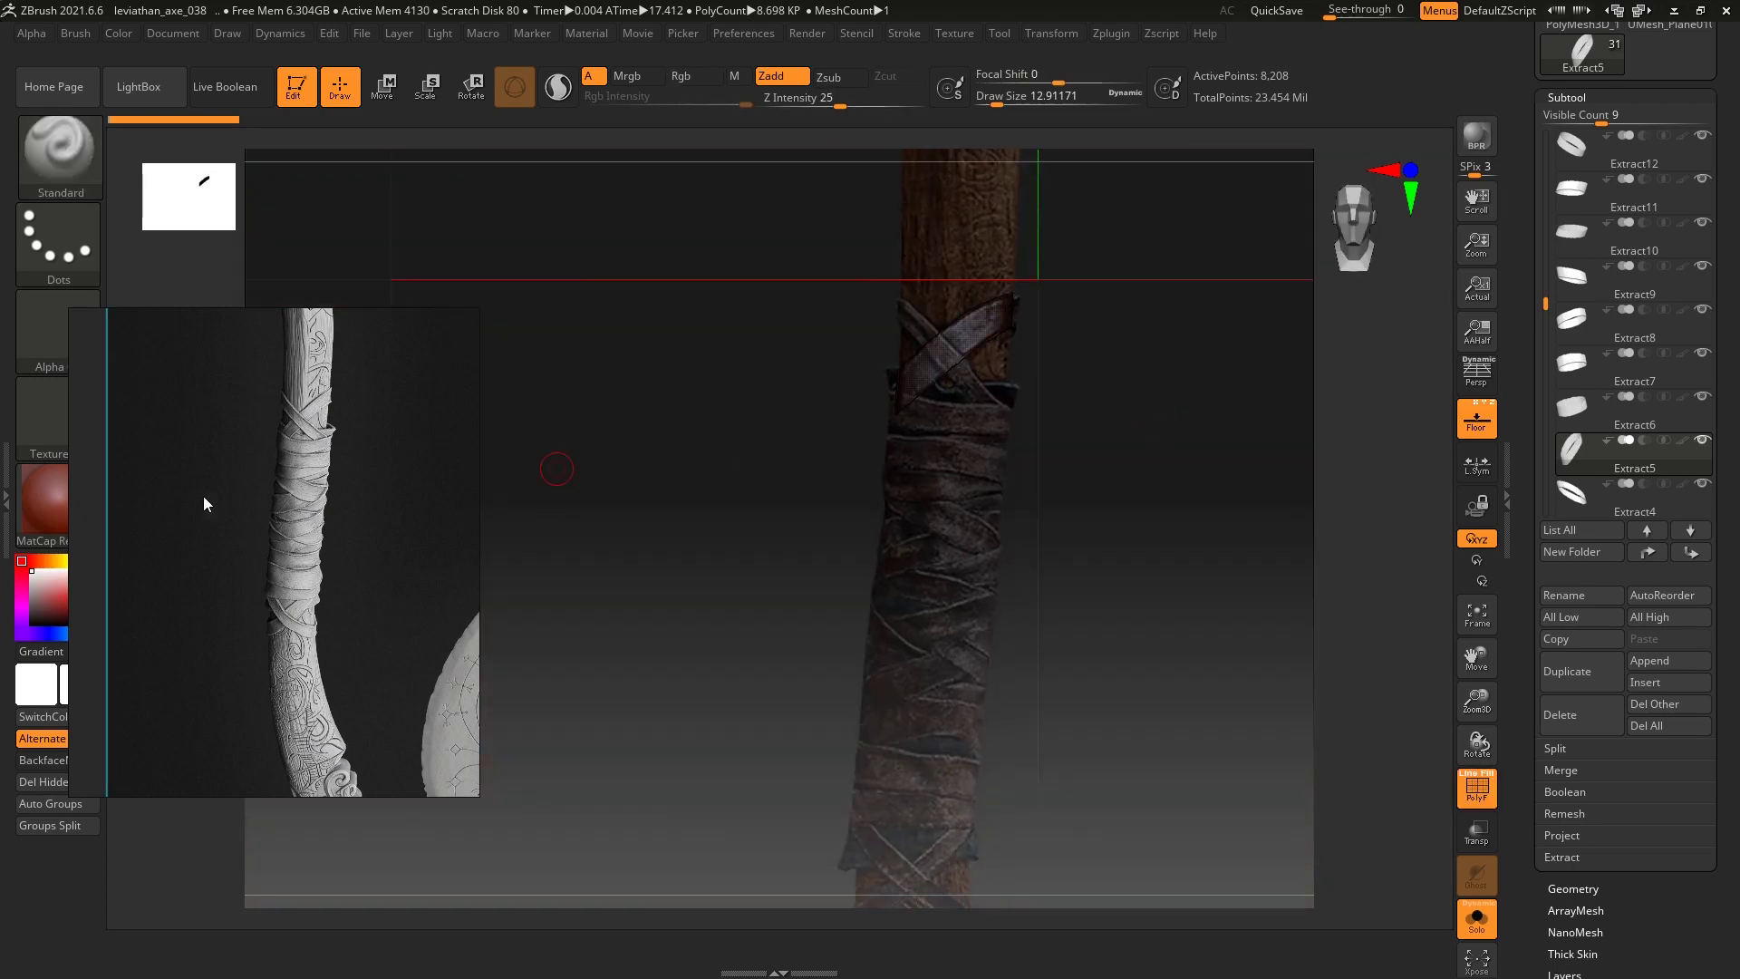
Zoom in on the close-up wrap reference, then bring Plane012 back and rotate it into view
scroll(345, 452, up, 3)
scroll(340, 401, down, 5)
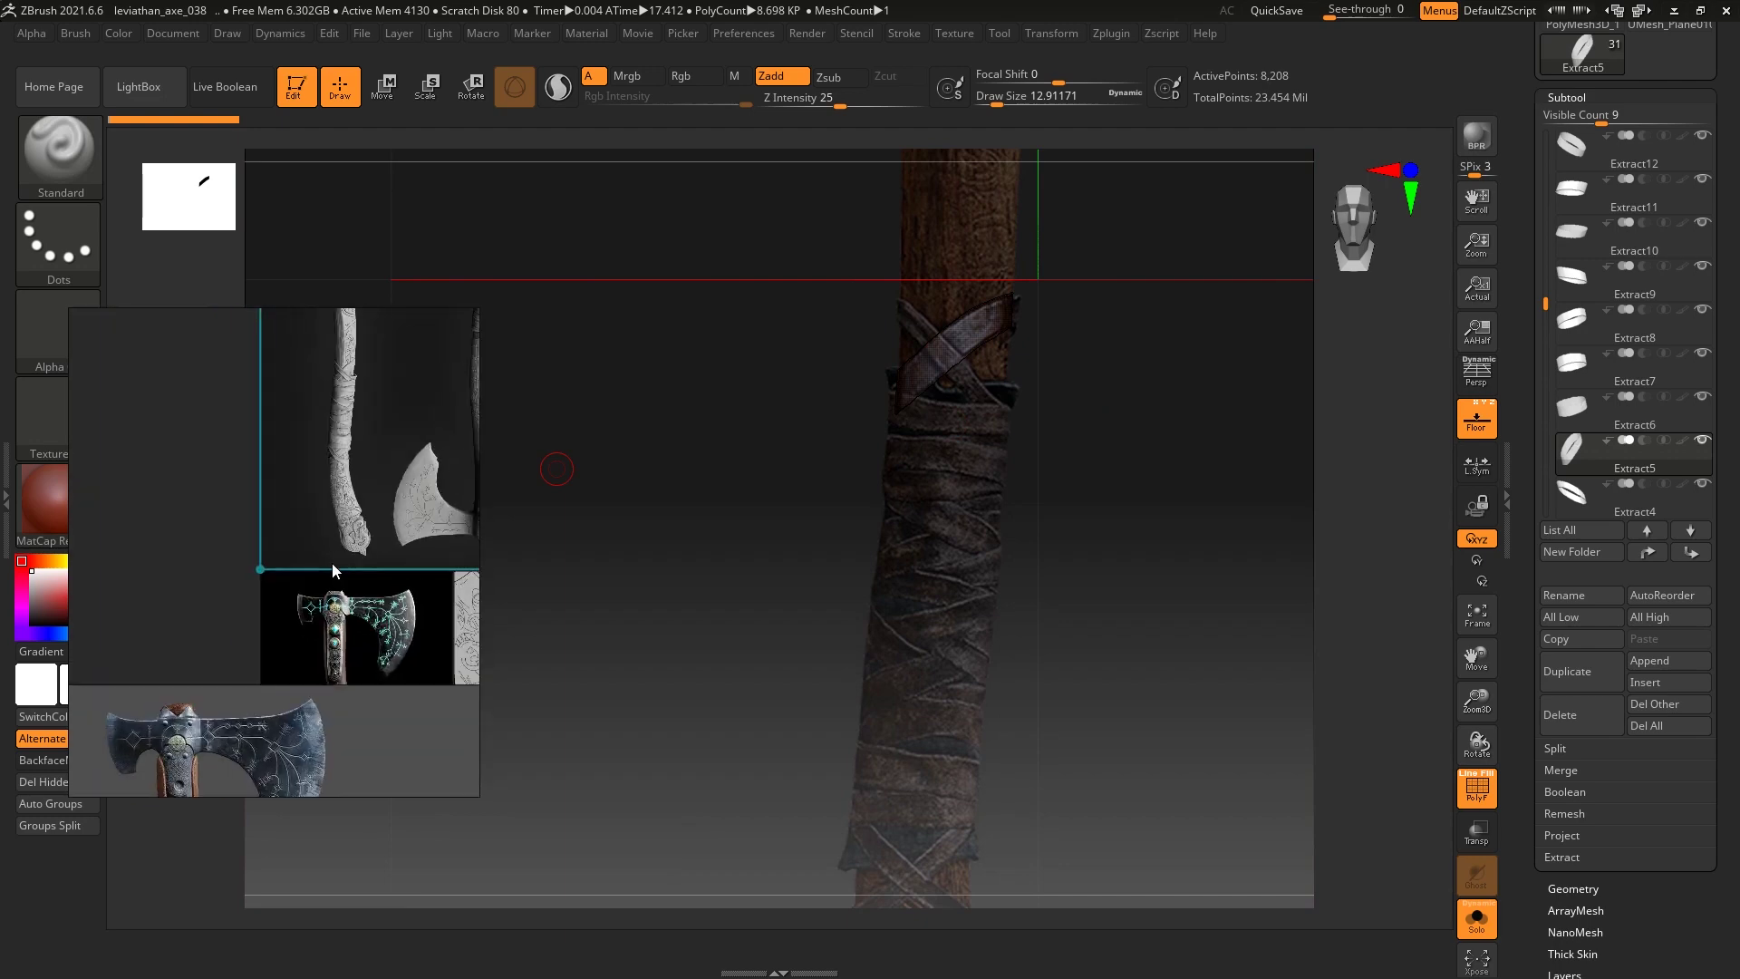
scroll(332, 563, up, 3)
scroll(332, 622, up, 3)
scroll(400, 420, up, 2)
scroll(410, 498, down, 2)
scroll(334, 585, up, 2)
scroll(945, 356, up, 2)
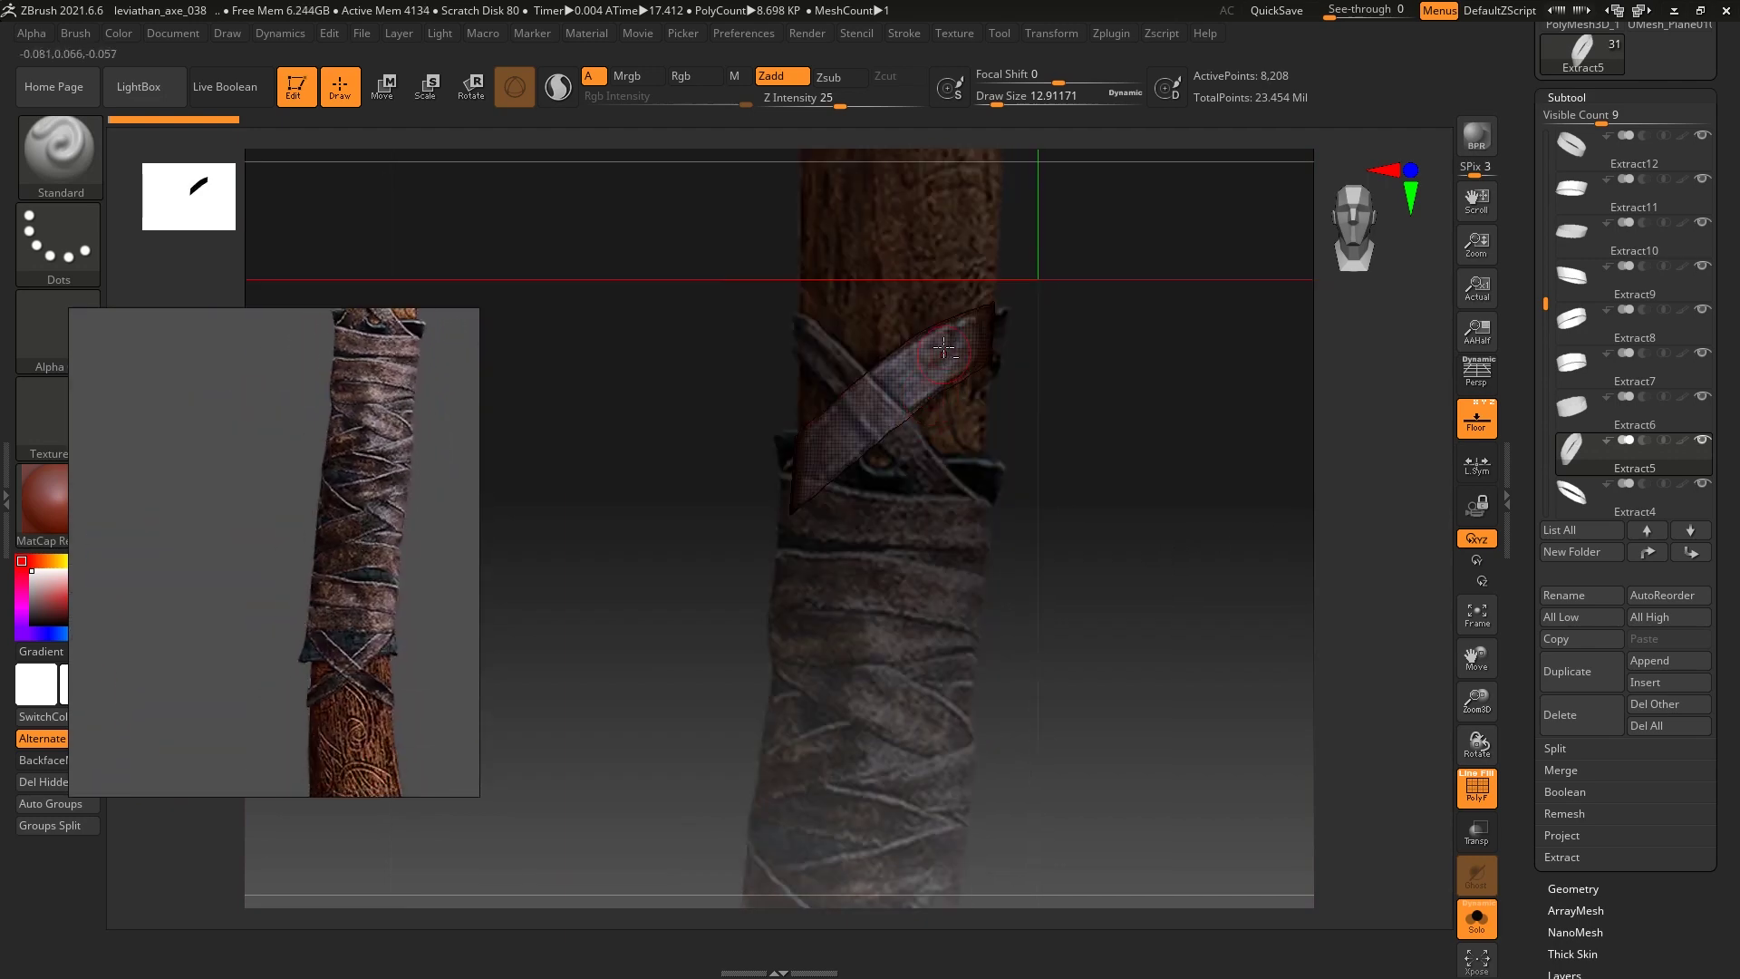
scroll(1130, 396, down, 2)
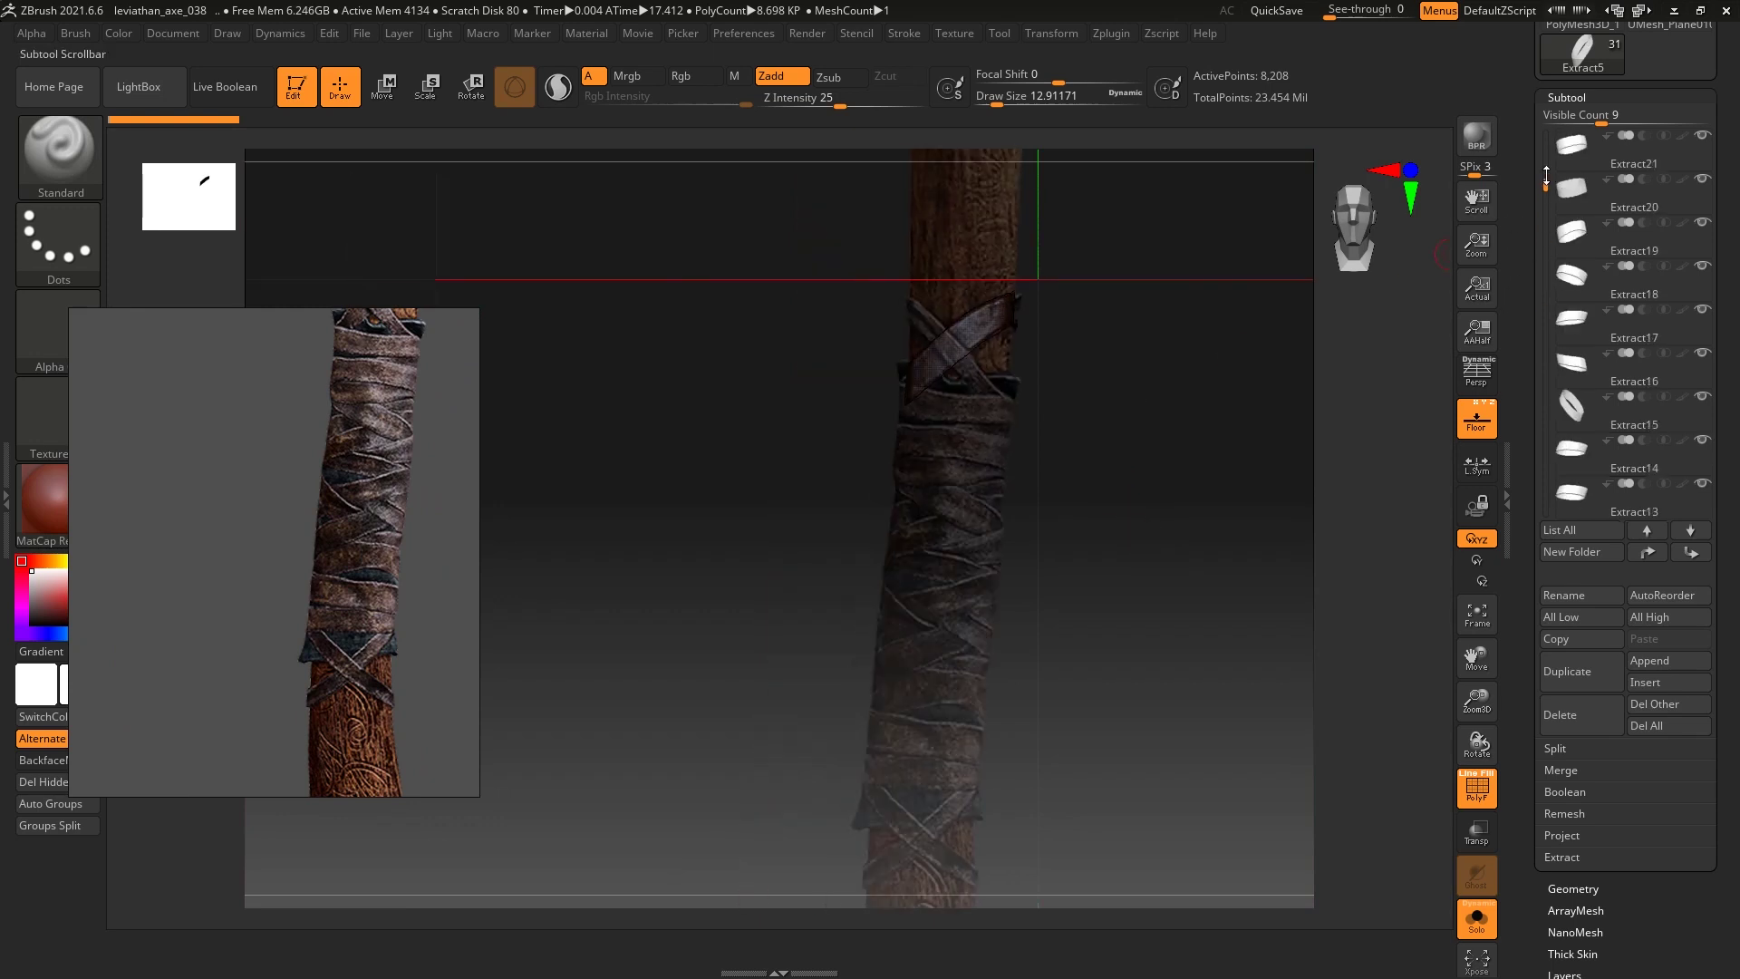
mouse_move(1099, 540)
mouse_down()
mouse_move(1169, 489)
mouse_move(1177, 431)
mouse_up()
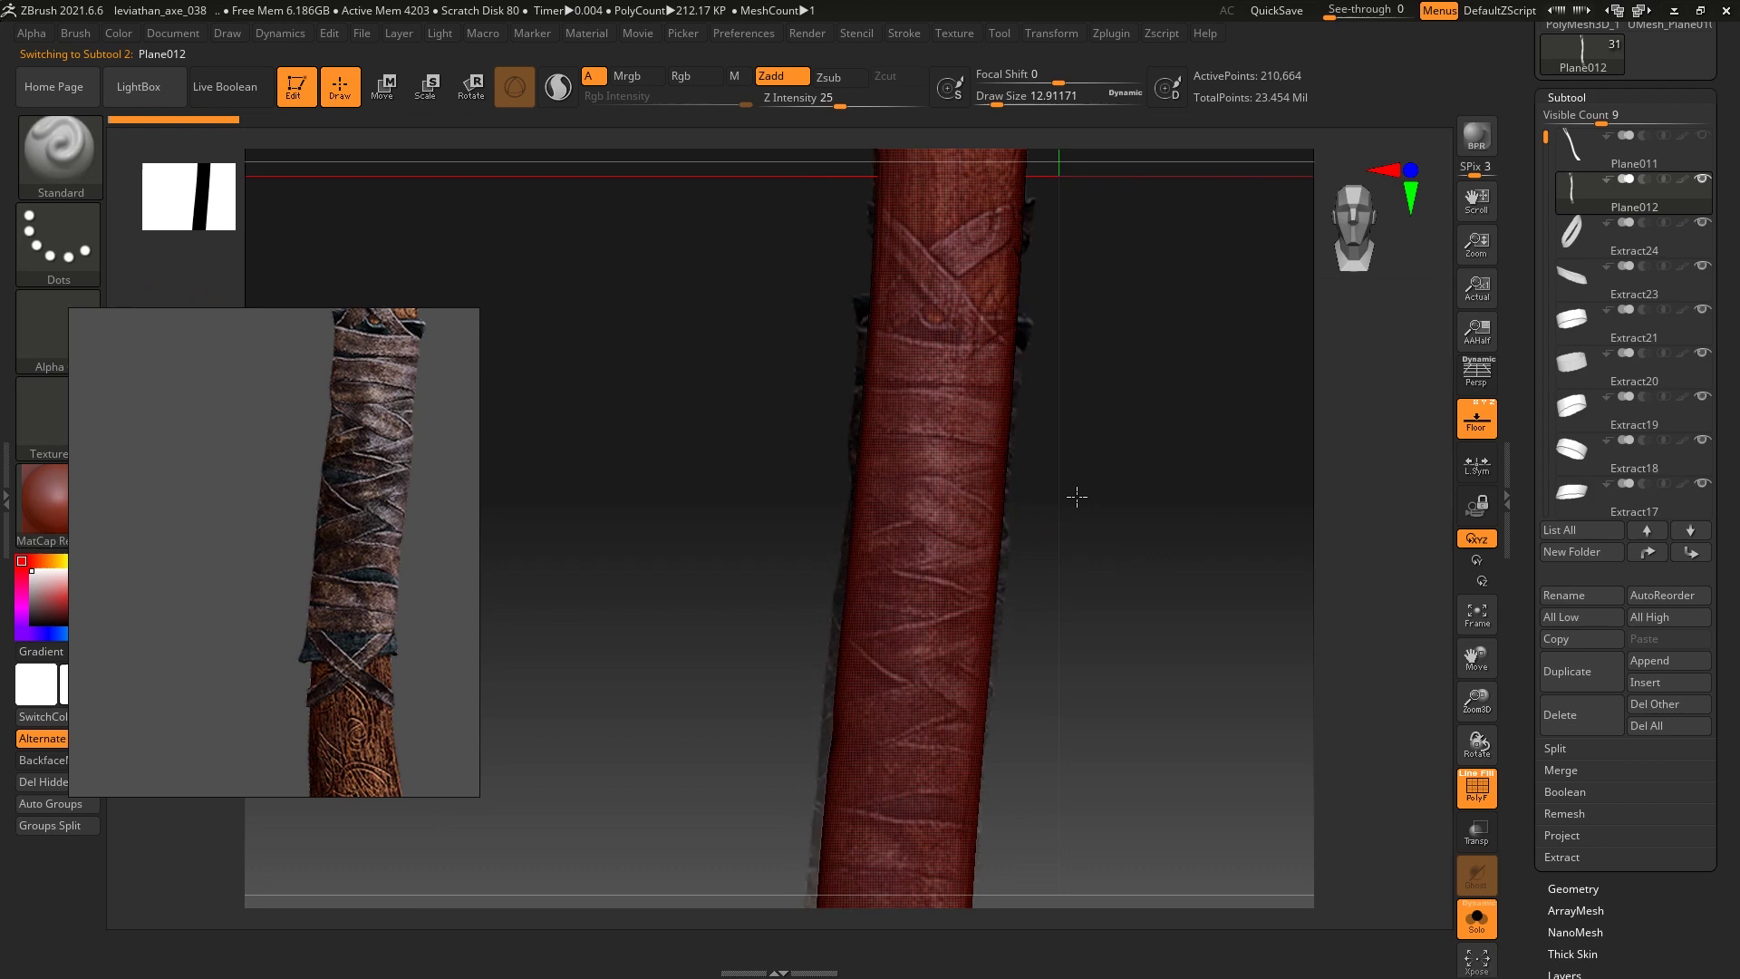
Slice the Plane012 cloth tube near its top with a SliceCurve cut
shift+drag(1069, 516, 1102, 461)
key(shift+f)
drag(1146, 299, 1069, 321)
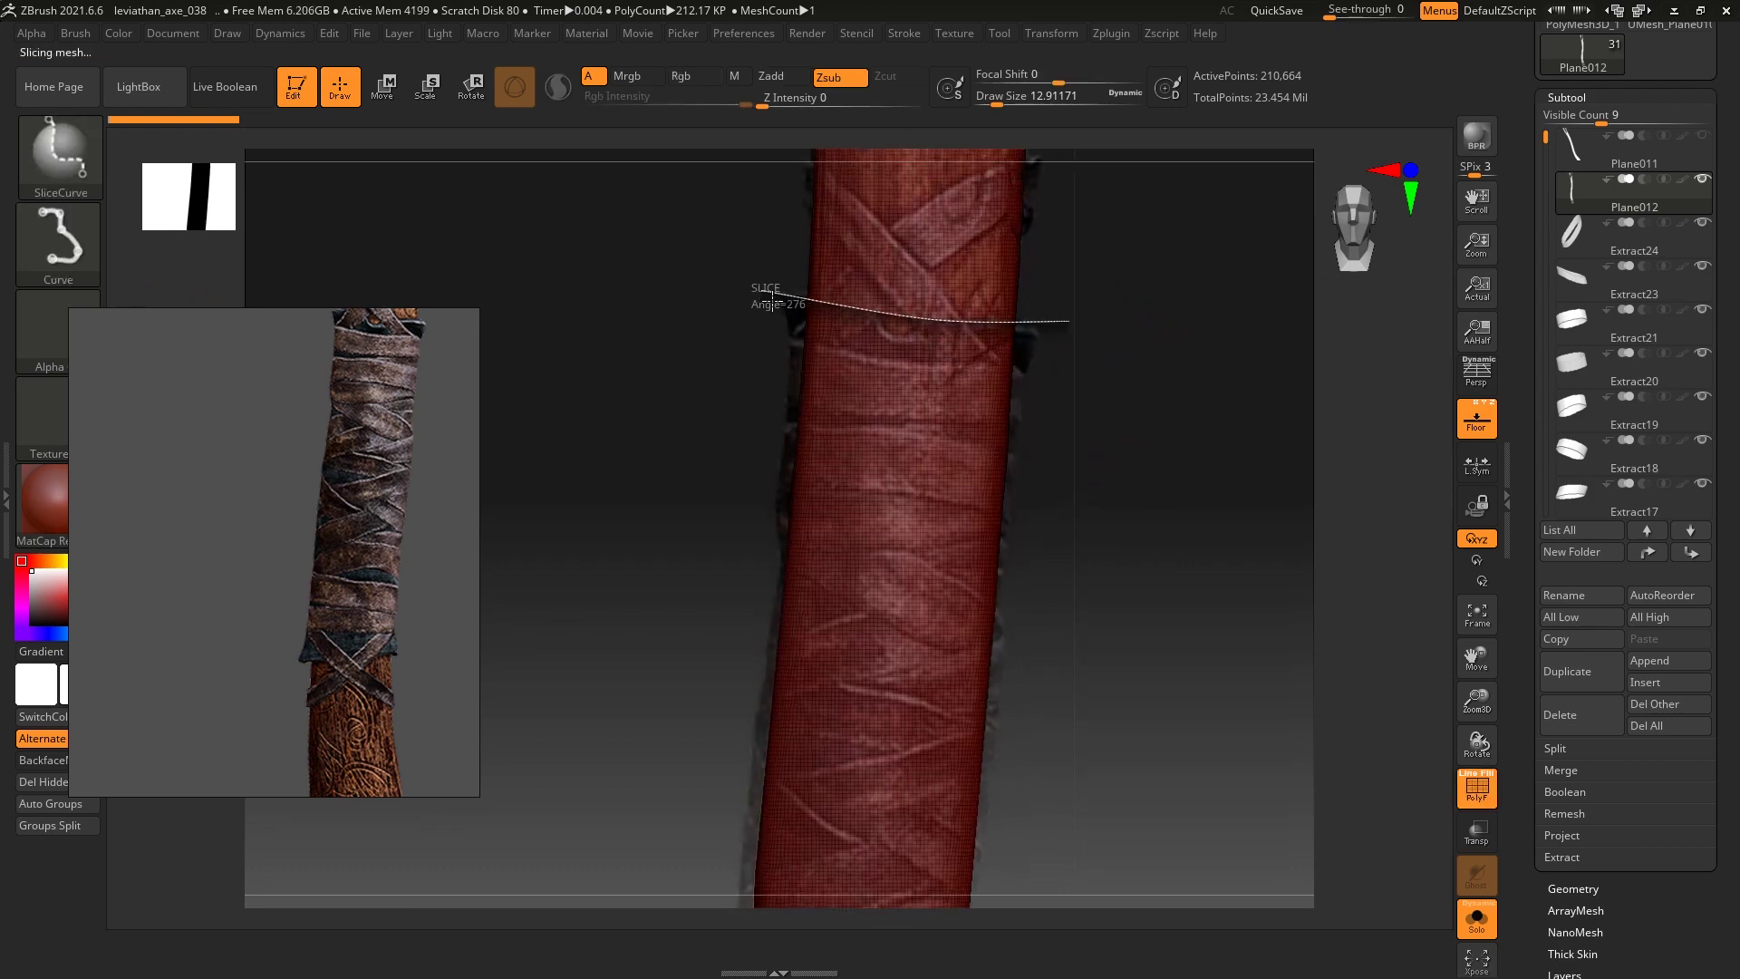
mouse_move(1088, 788)
mouse_down()
mouse_move(1150, 311)
mouse_move(1033, 400)
mouse_move(920, 373)
mouse_up()
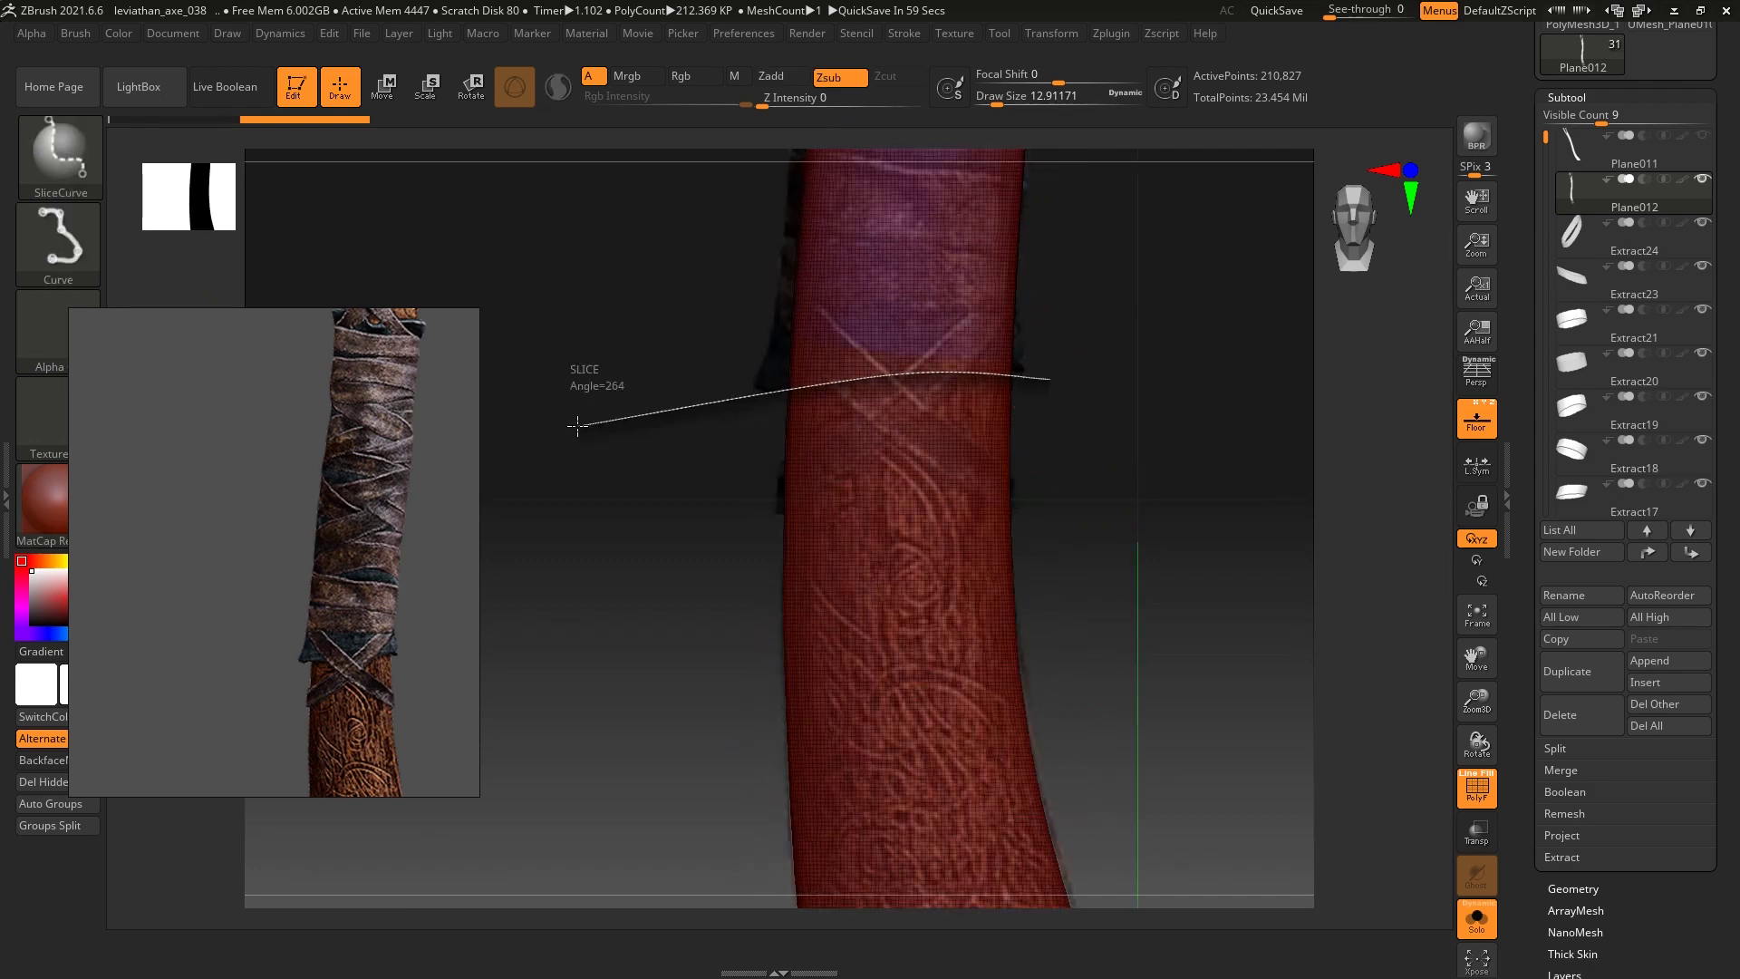
mouse_move(1067, 331)
mouse_down()
mouse_move(1145, 435)
mouse_move(1145, 666)
mouse_move(1189, 326)
mouse_up()
Slice the tube's bottom section off into its own polygroup
key(shift+f)
key(shift+f)
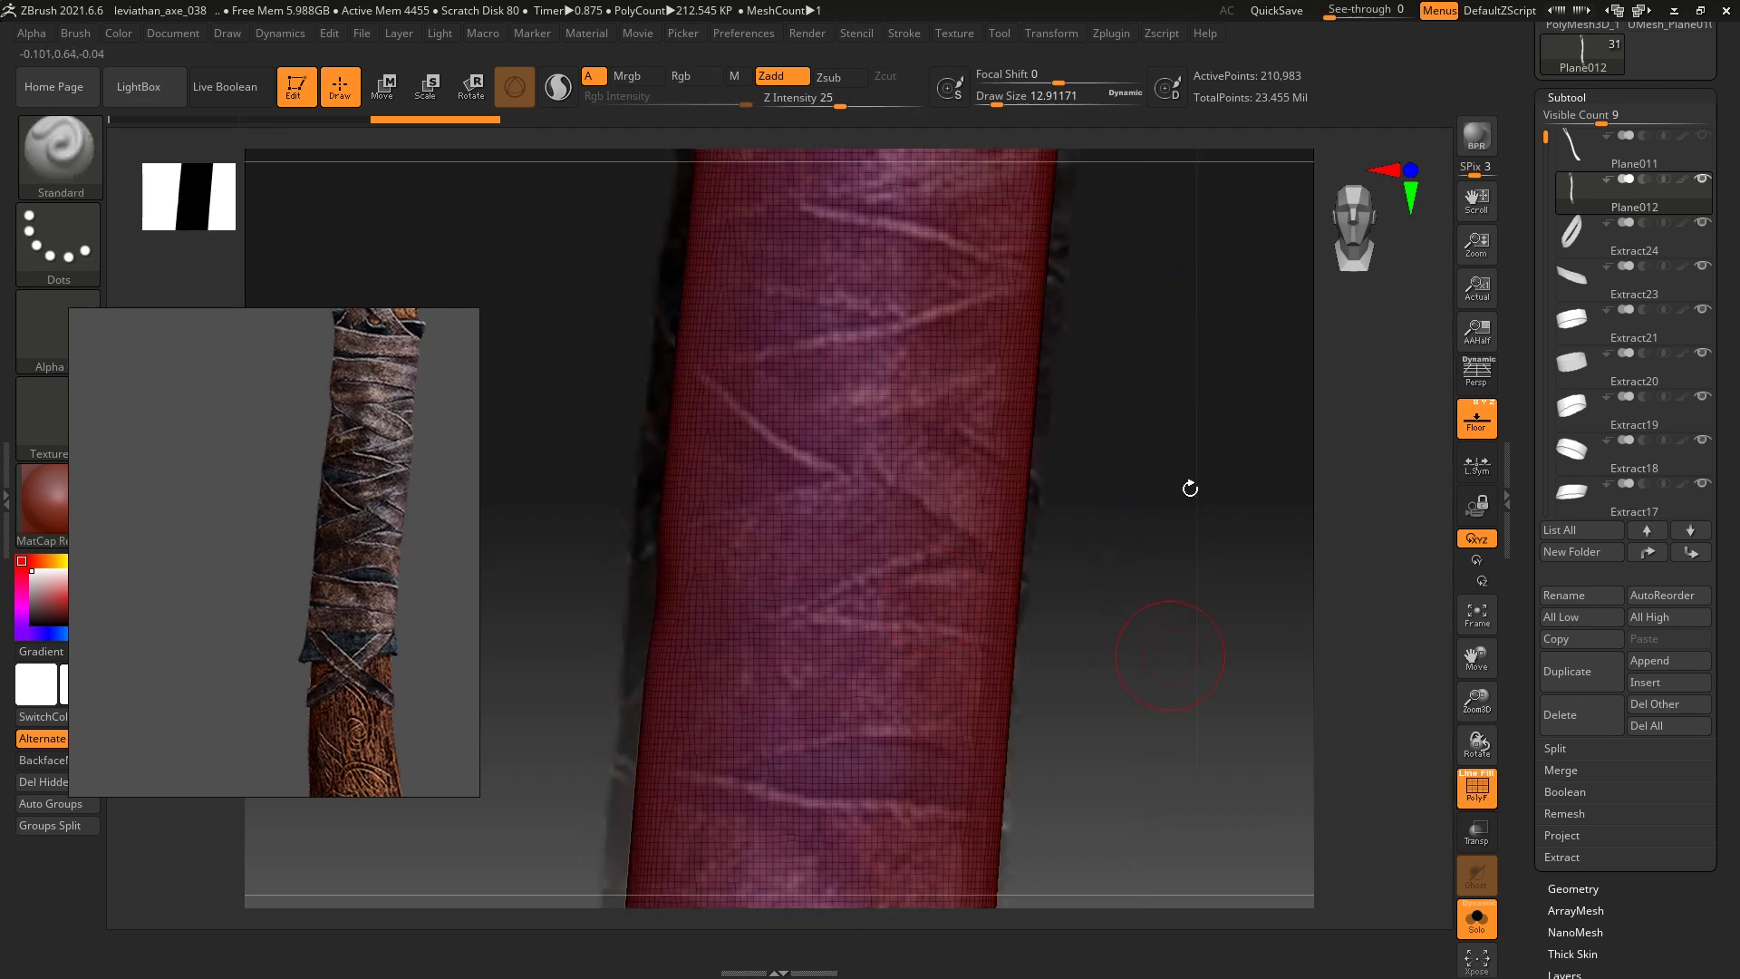
drag(1191, 489, 988, 494)
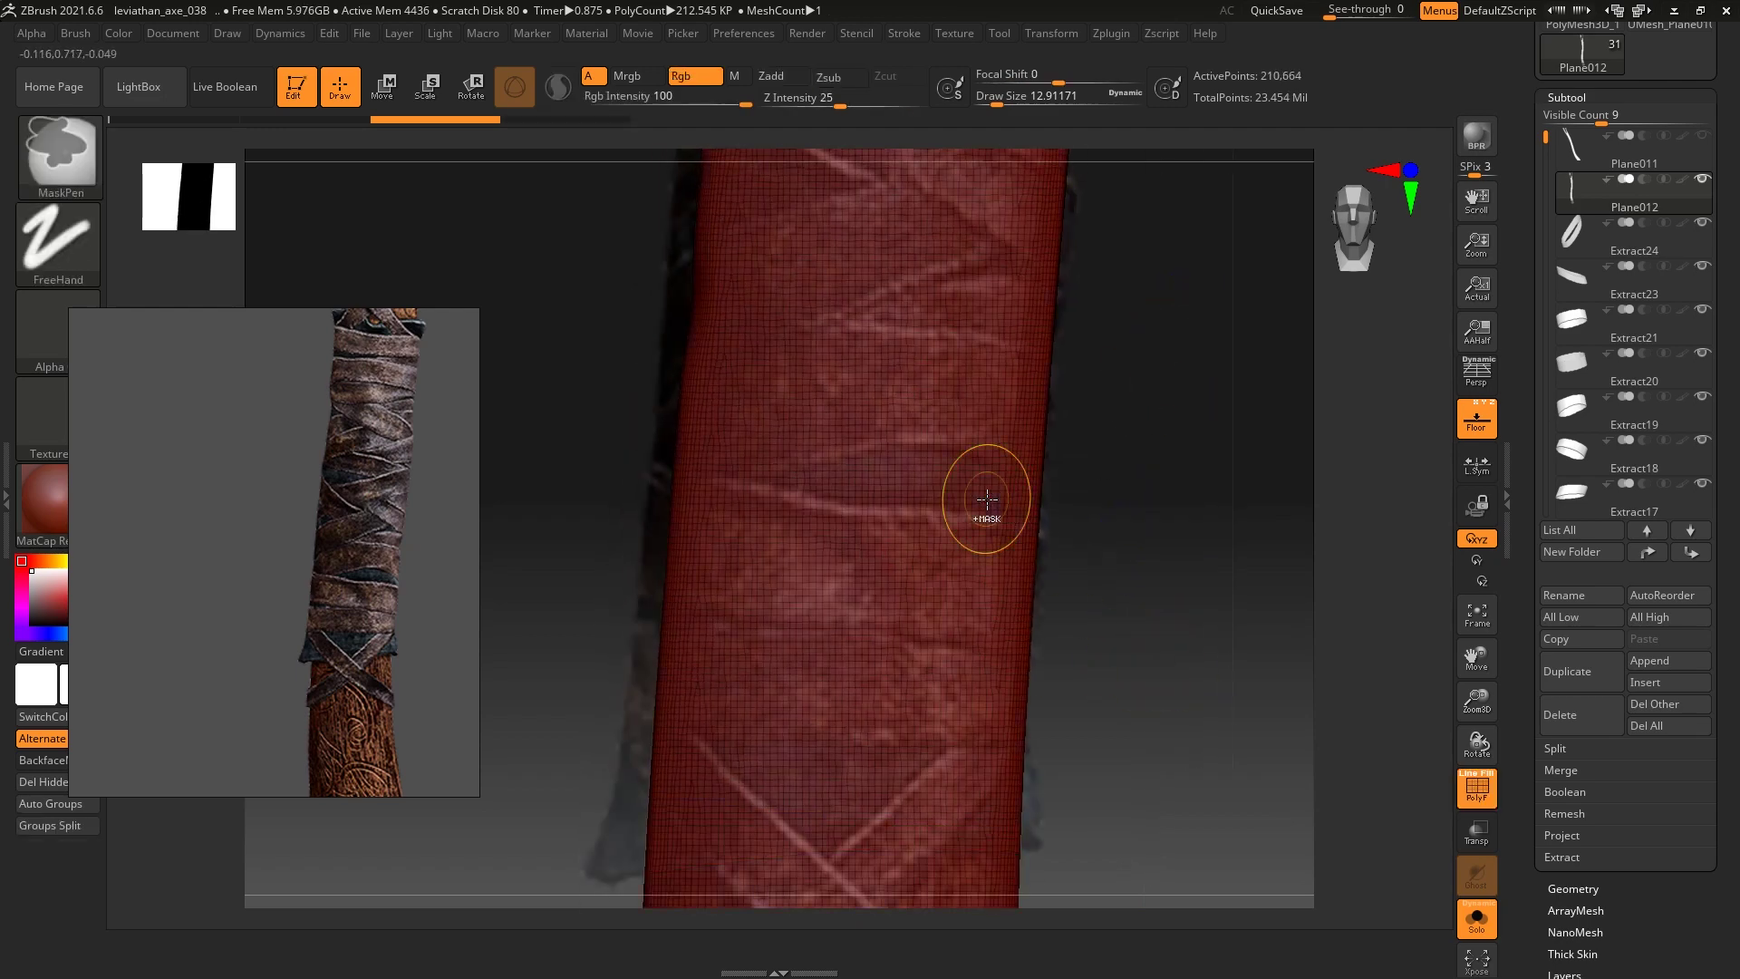
mouse_move(1208, 427)
mouse_down()
mouse_move(1169, 302)
mouse_move(1183, 618)
mouse_move(1196, 544)
mouse_move(1071, 348)
mouse_up()
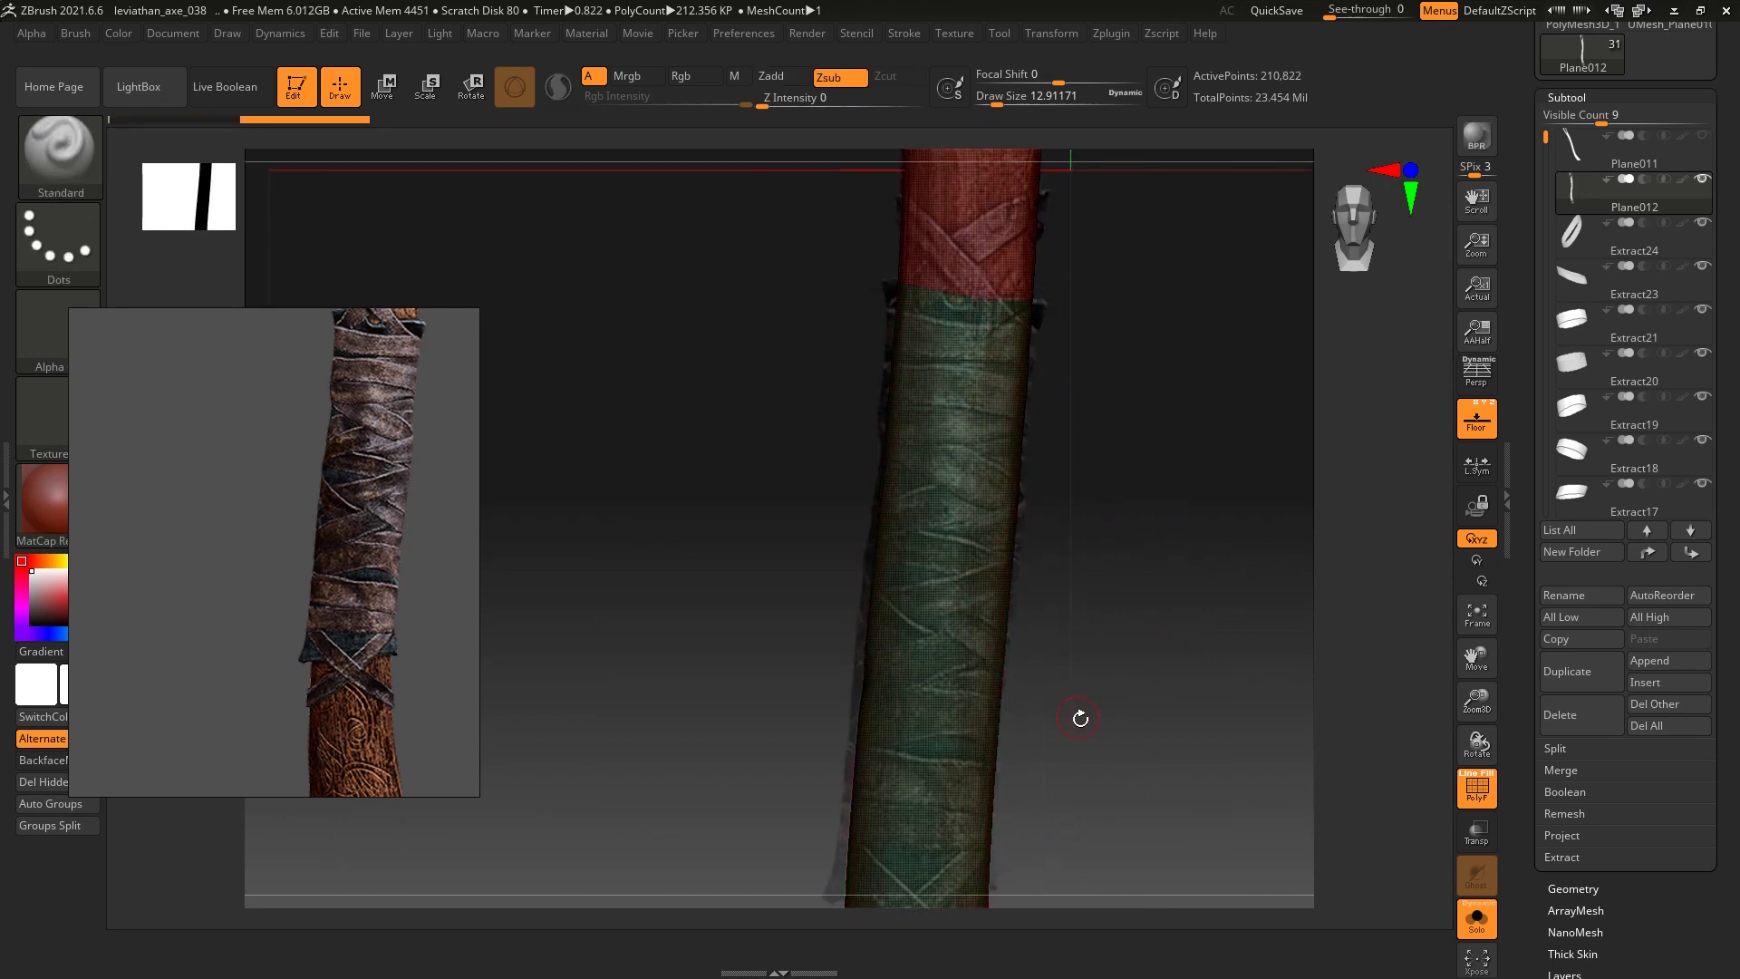
drag(1080, 716, 1098, 606)
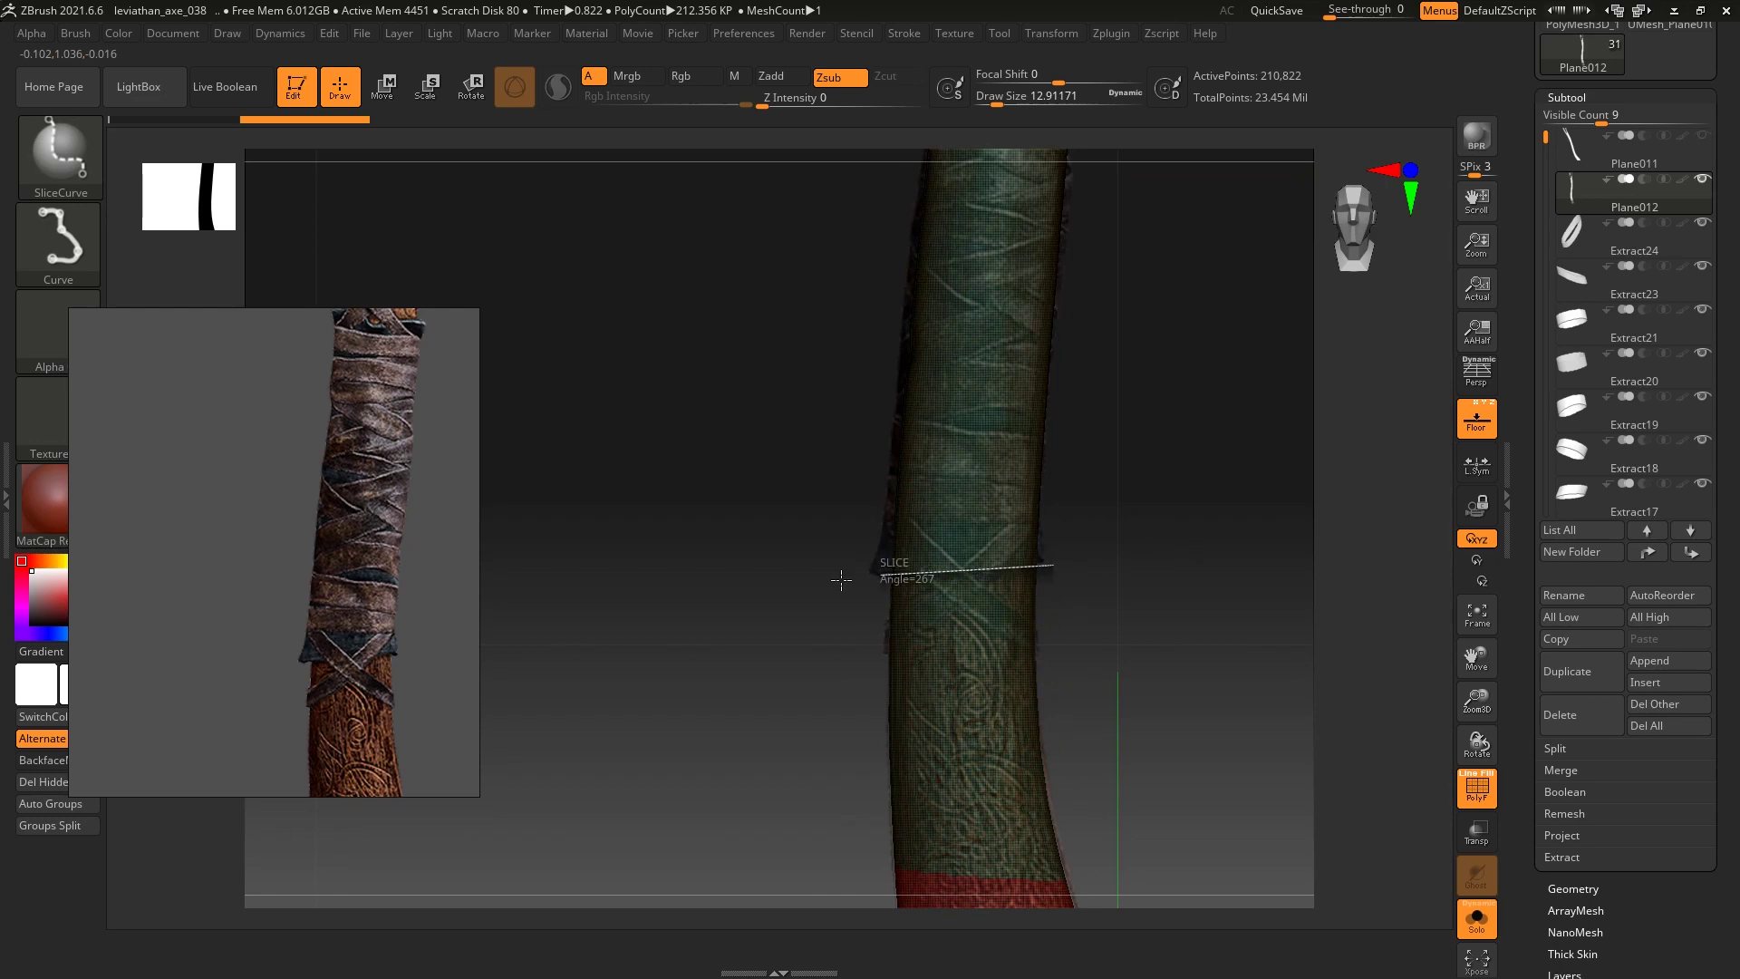
ctrl+shift+drag(1113, 557, 1115, 555)
mouse_move(1177, 450)
mouse_down()
mouse_move(1064, 481)
mouse_move(1080, 420)
mouse_move(1023, 479)
mouse_up()
Extract the sliced section as a thickened shell and accept it as Extract1
key(w)
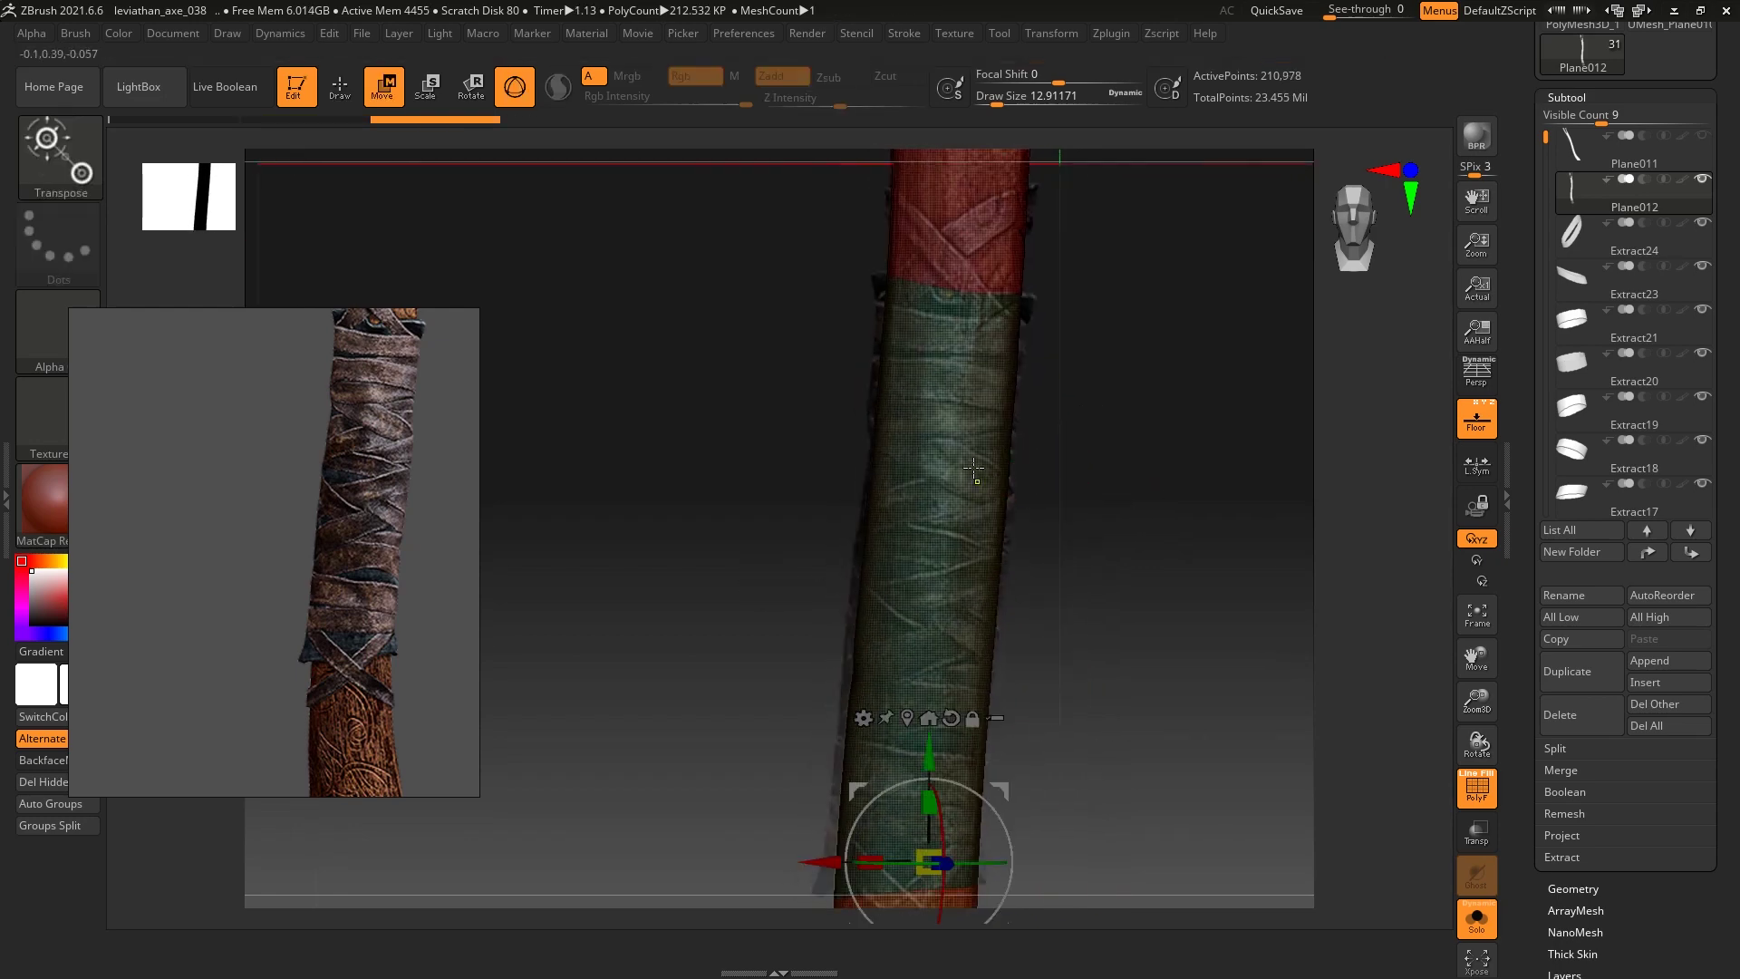
drag(1181, 412, 1281, 576)
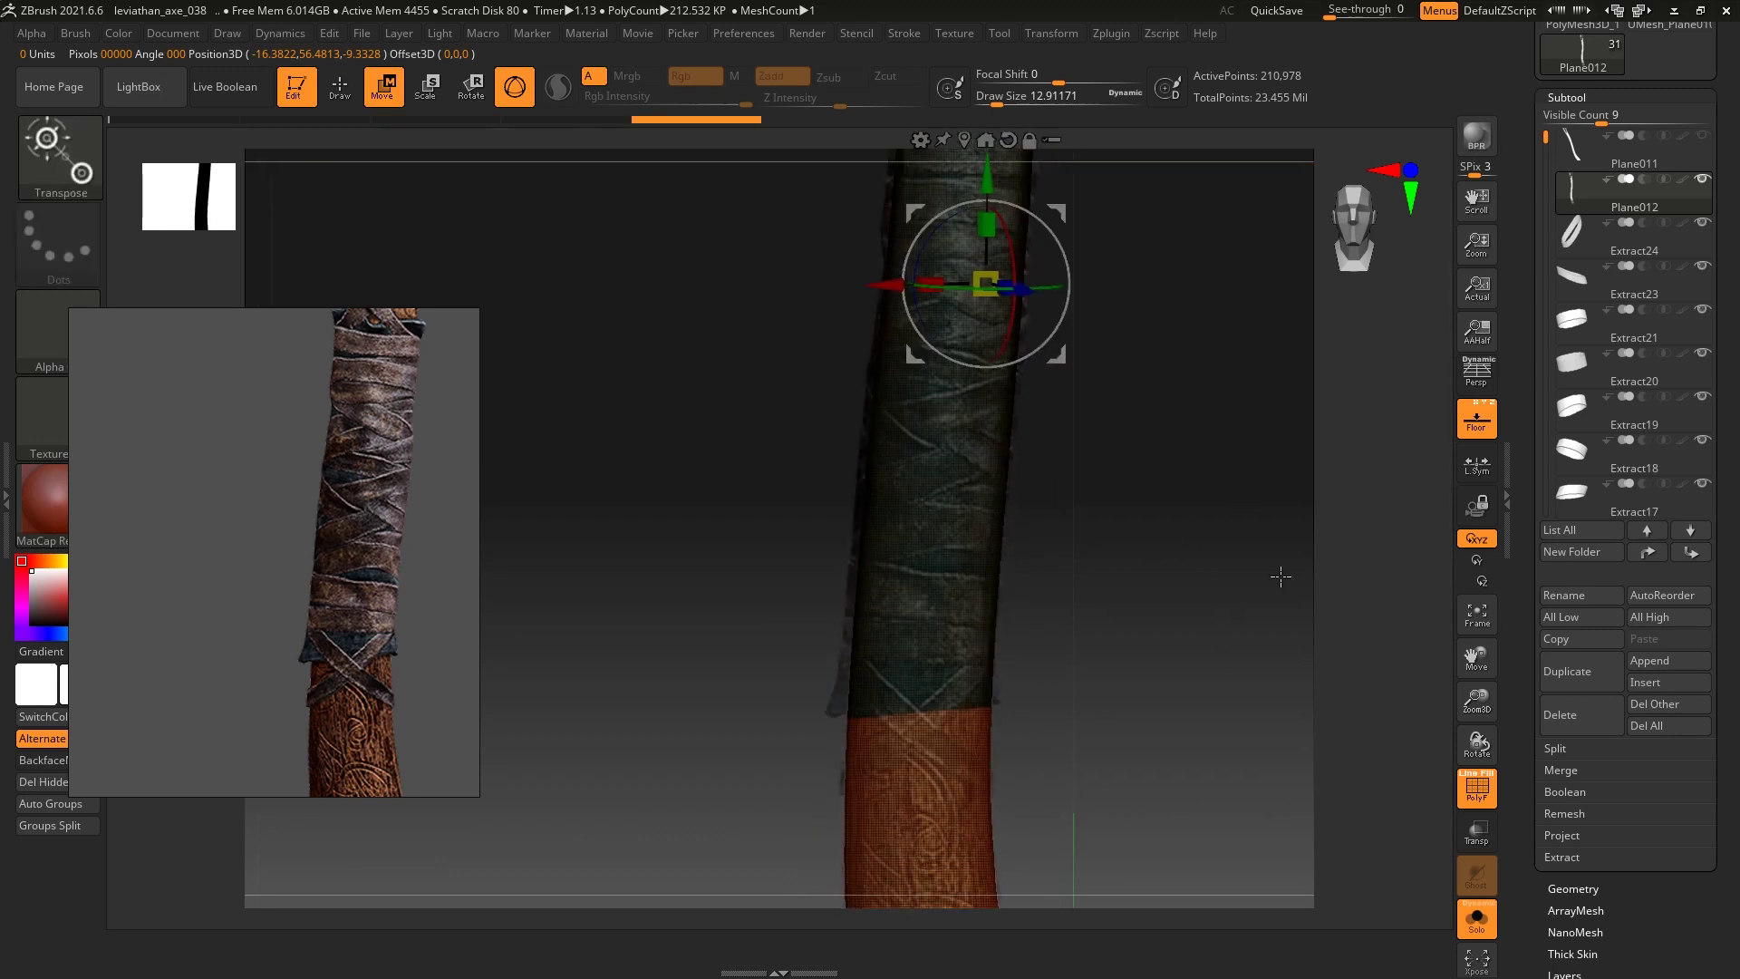
click(1605, 857)
click(1606, 886)
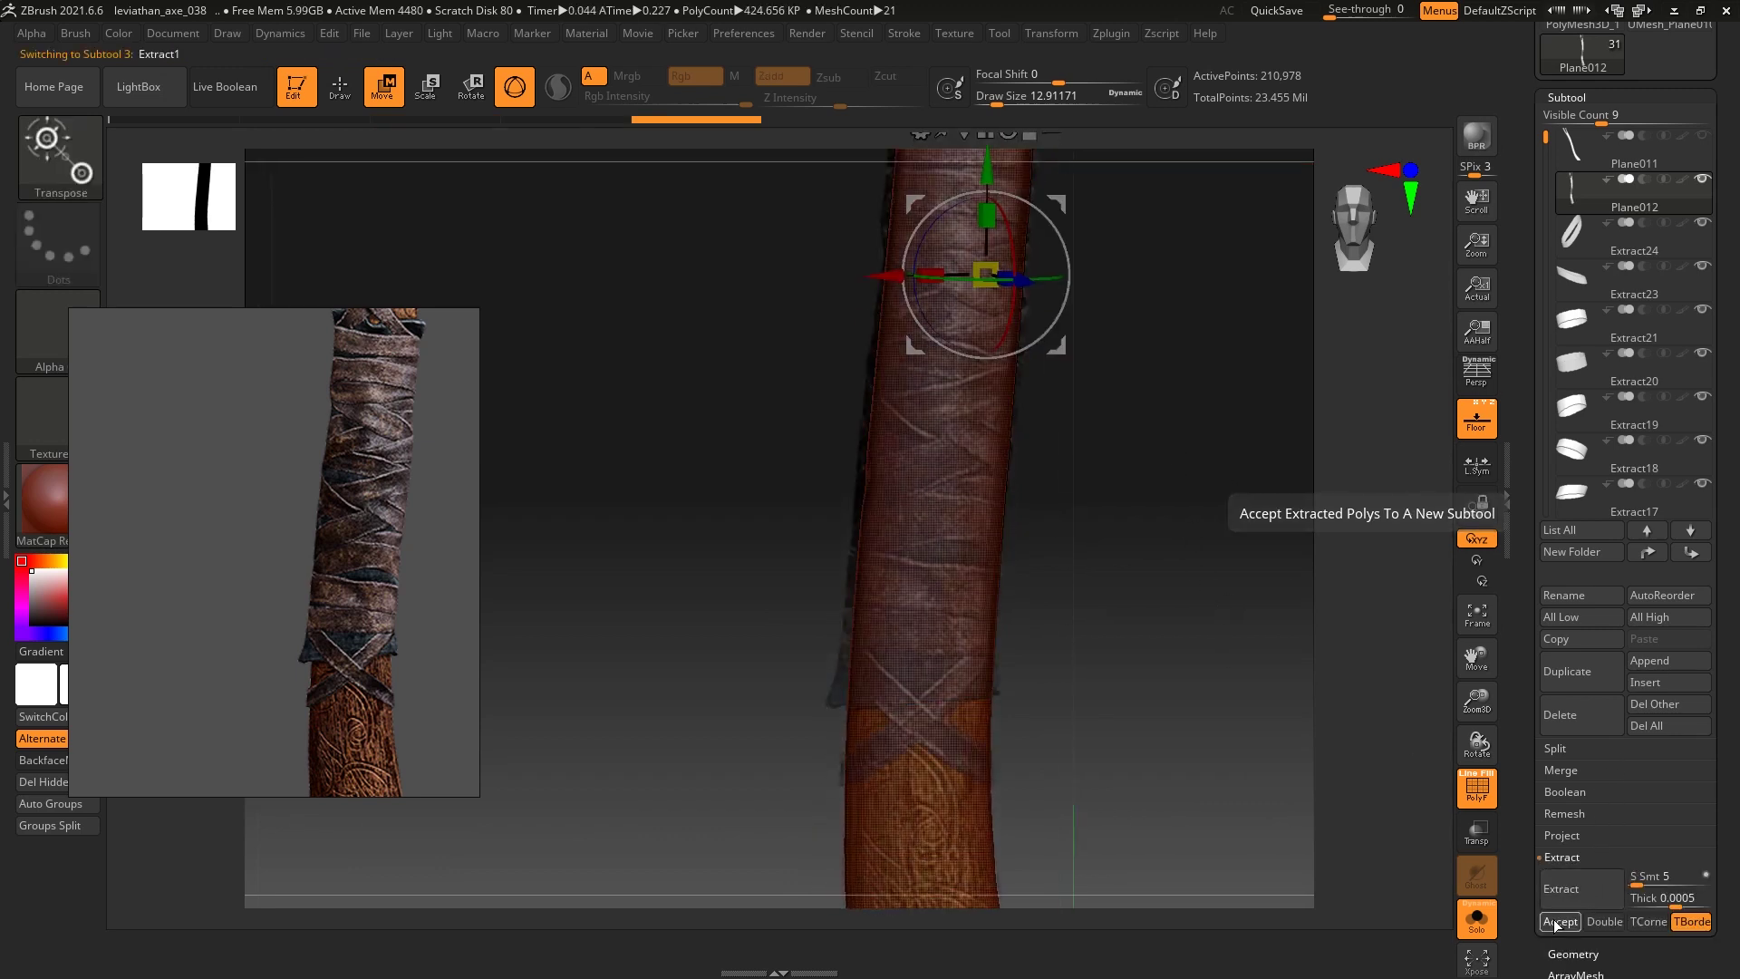
click(1557, 922)
click(1588, 203)
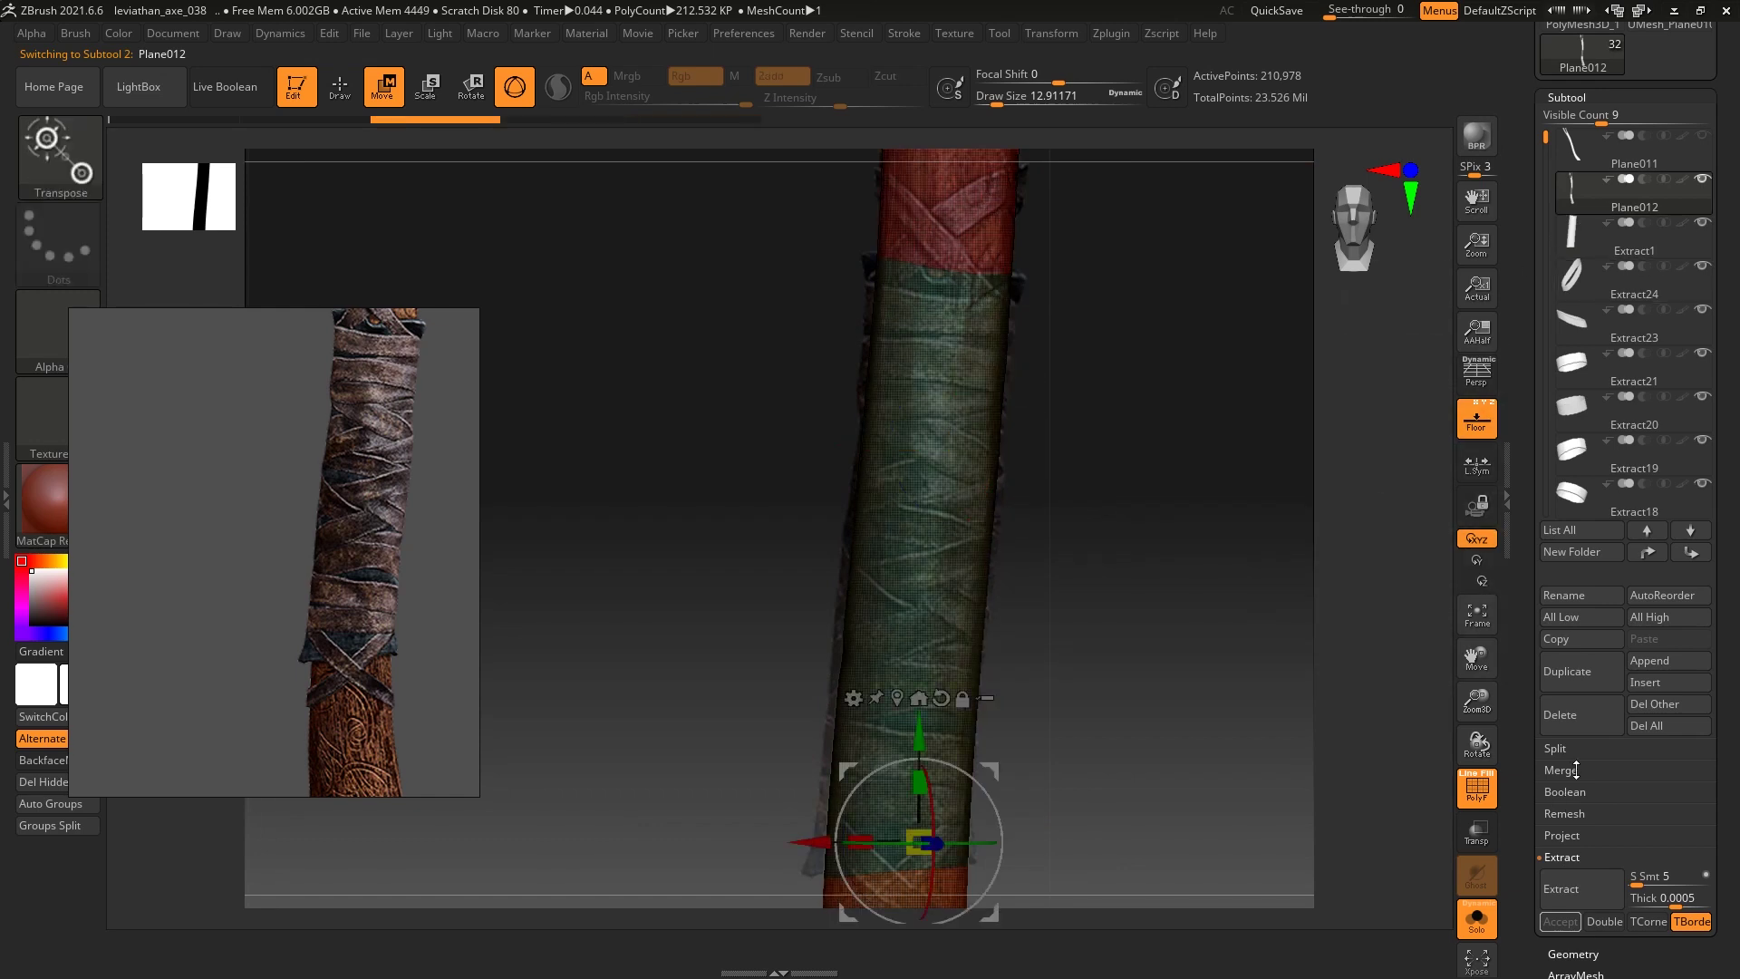
key(ctrl)
key(ctrl+z)
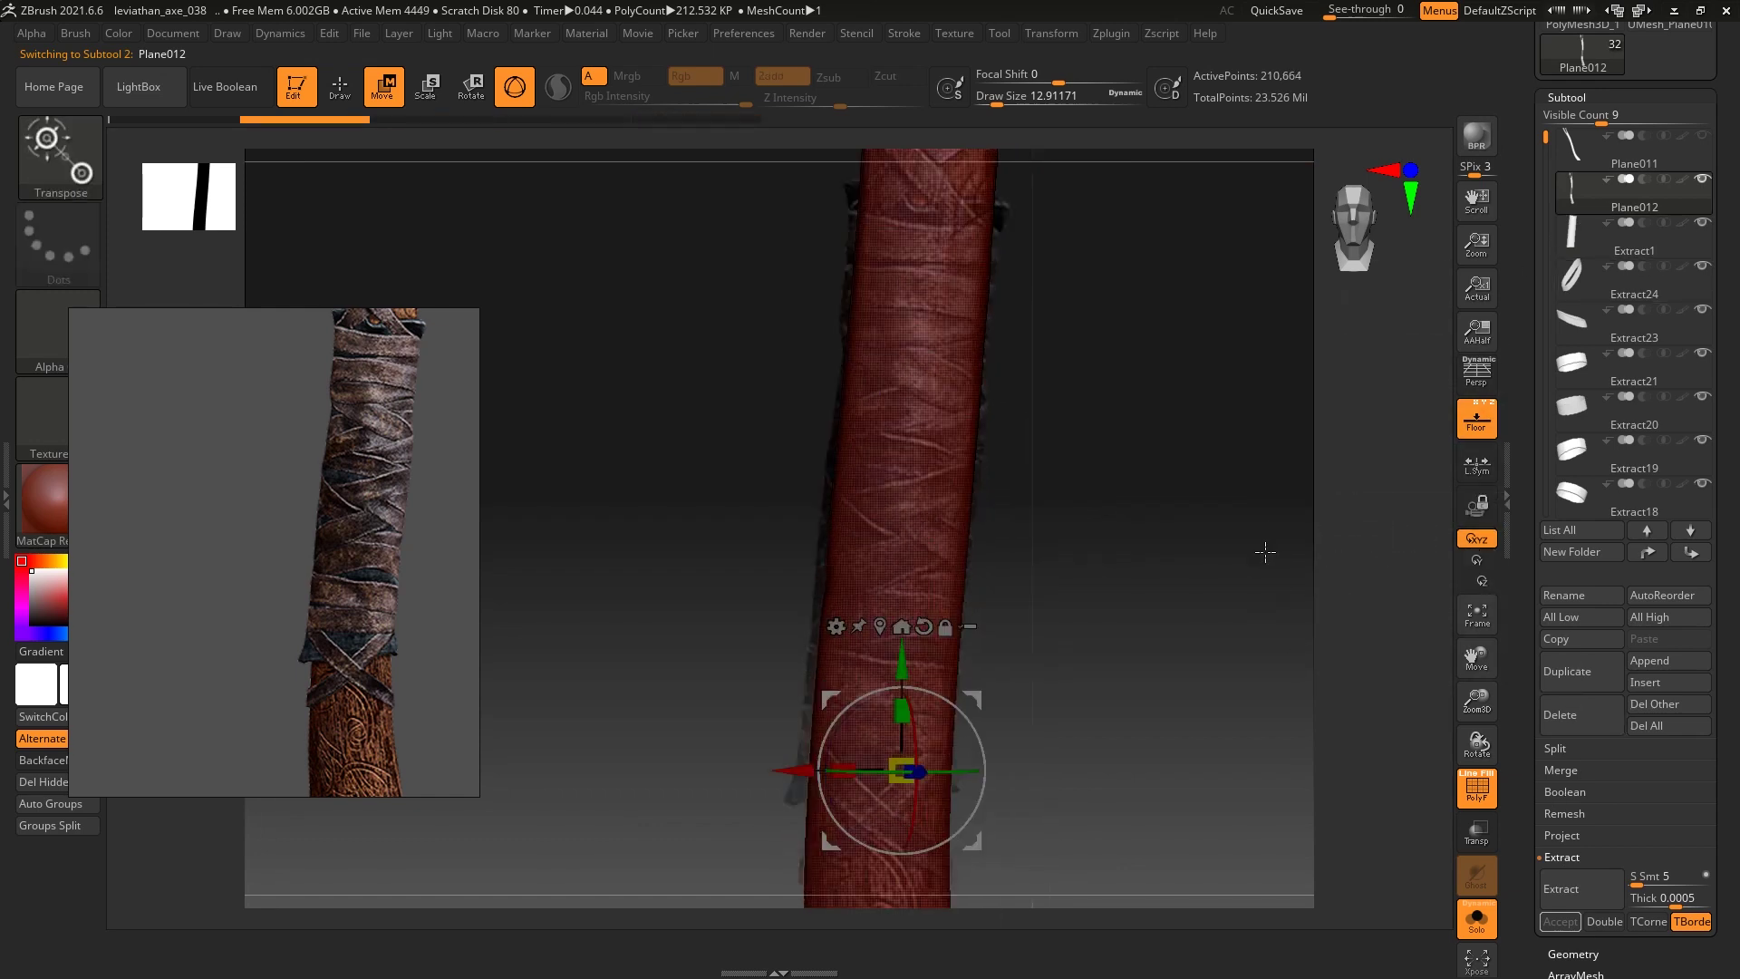
Turn off the floor grid and view Extract1, then return to Plane012
key(ctrl+z)
key(ctrl+z)
key(ctrl+z)
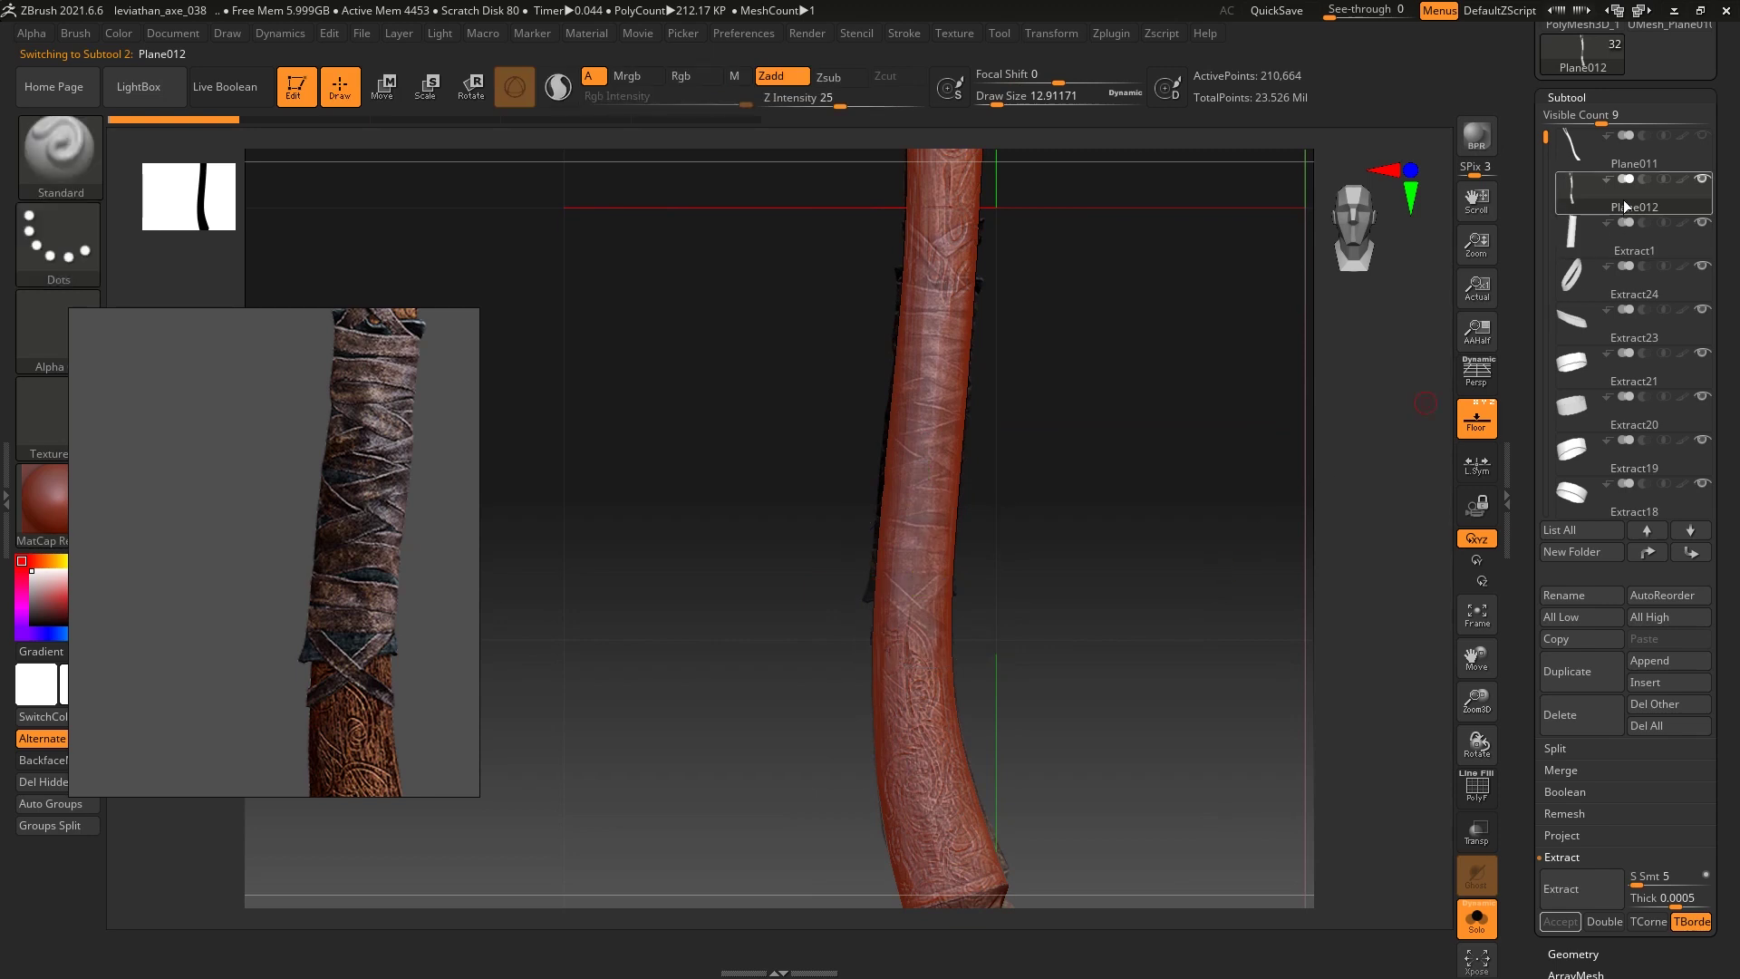
click(1482, 412)
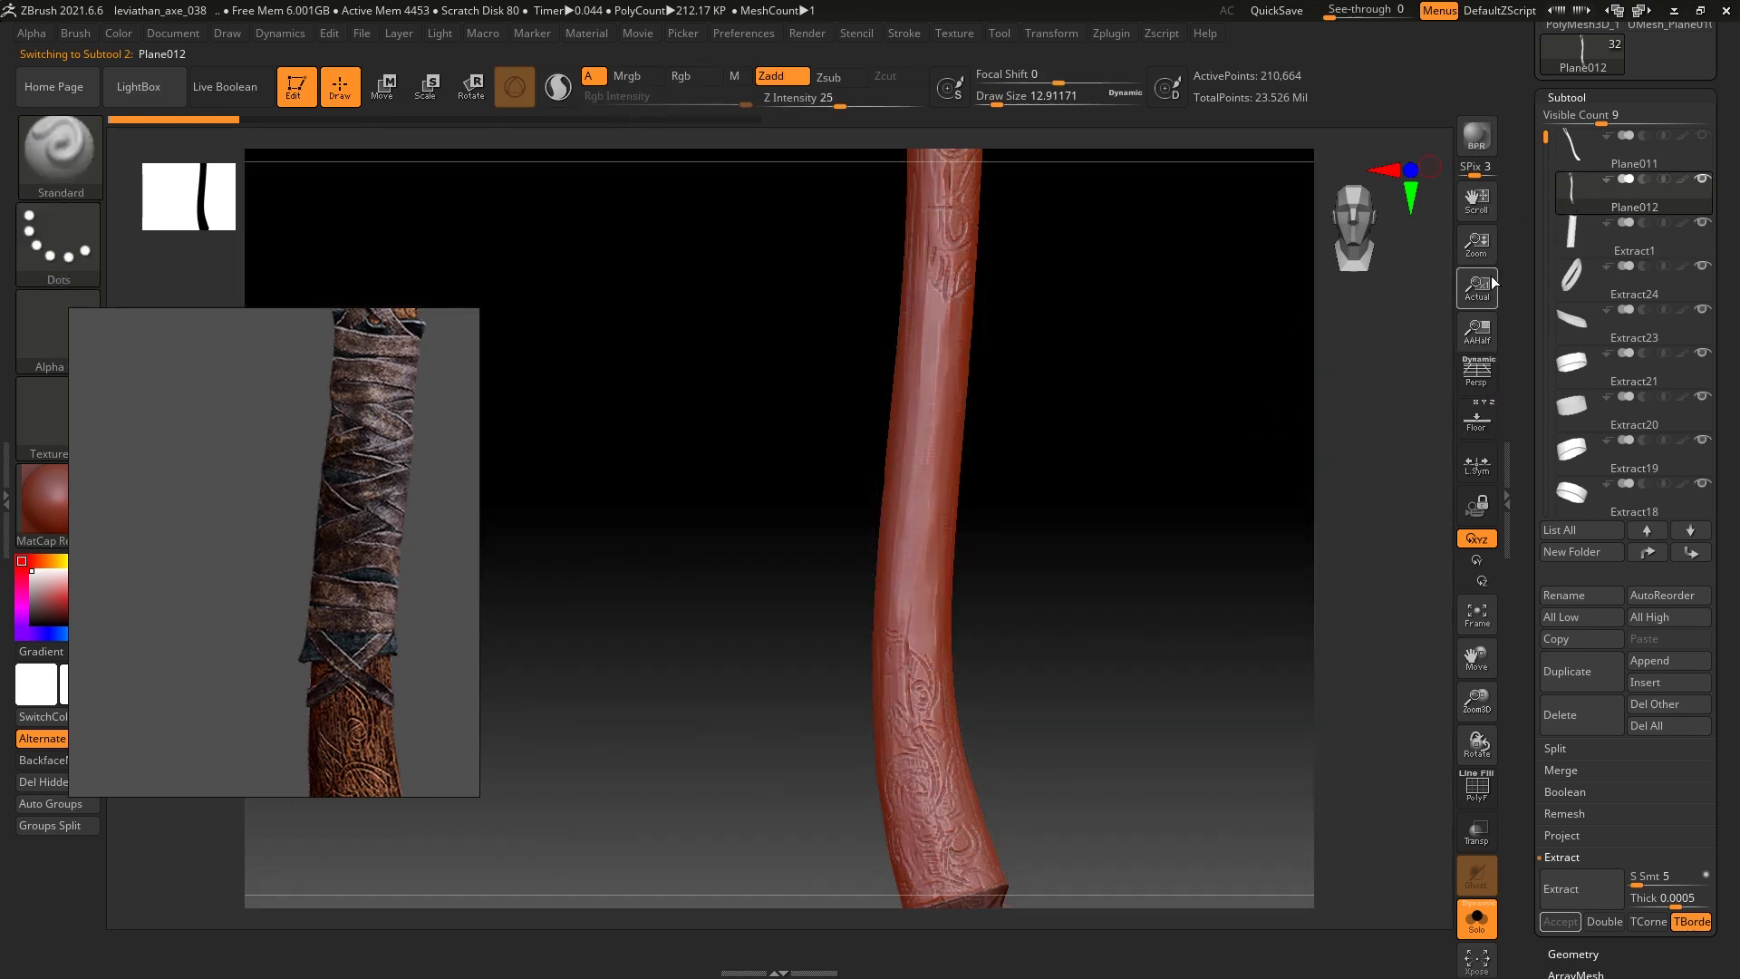
drag(866, 463, 834, 447)
click(1586, 243)
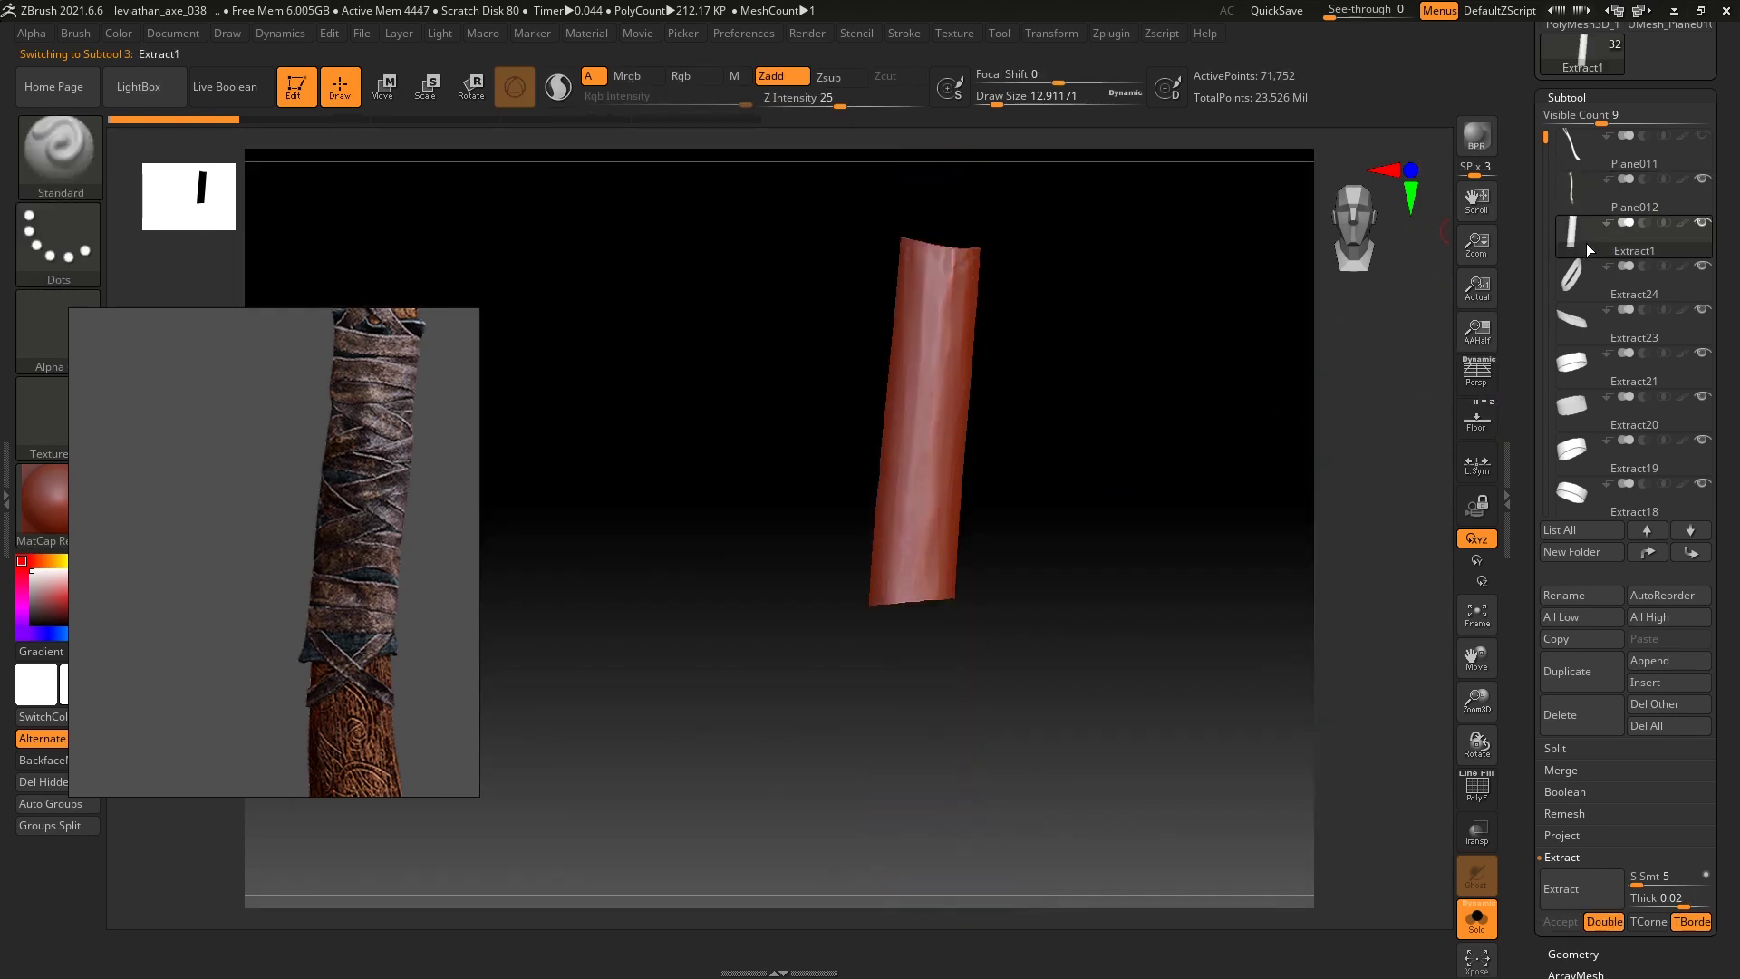
click(1586, 194)
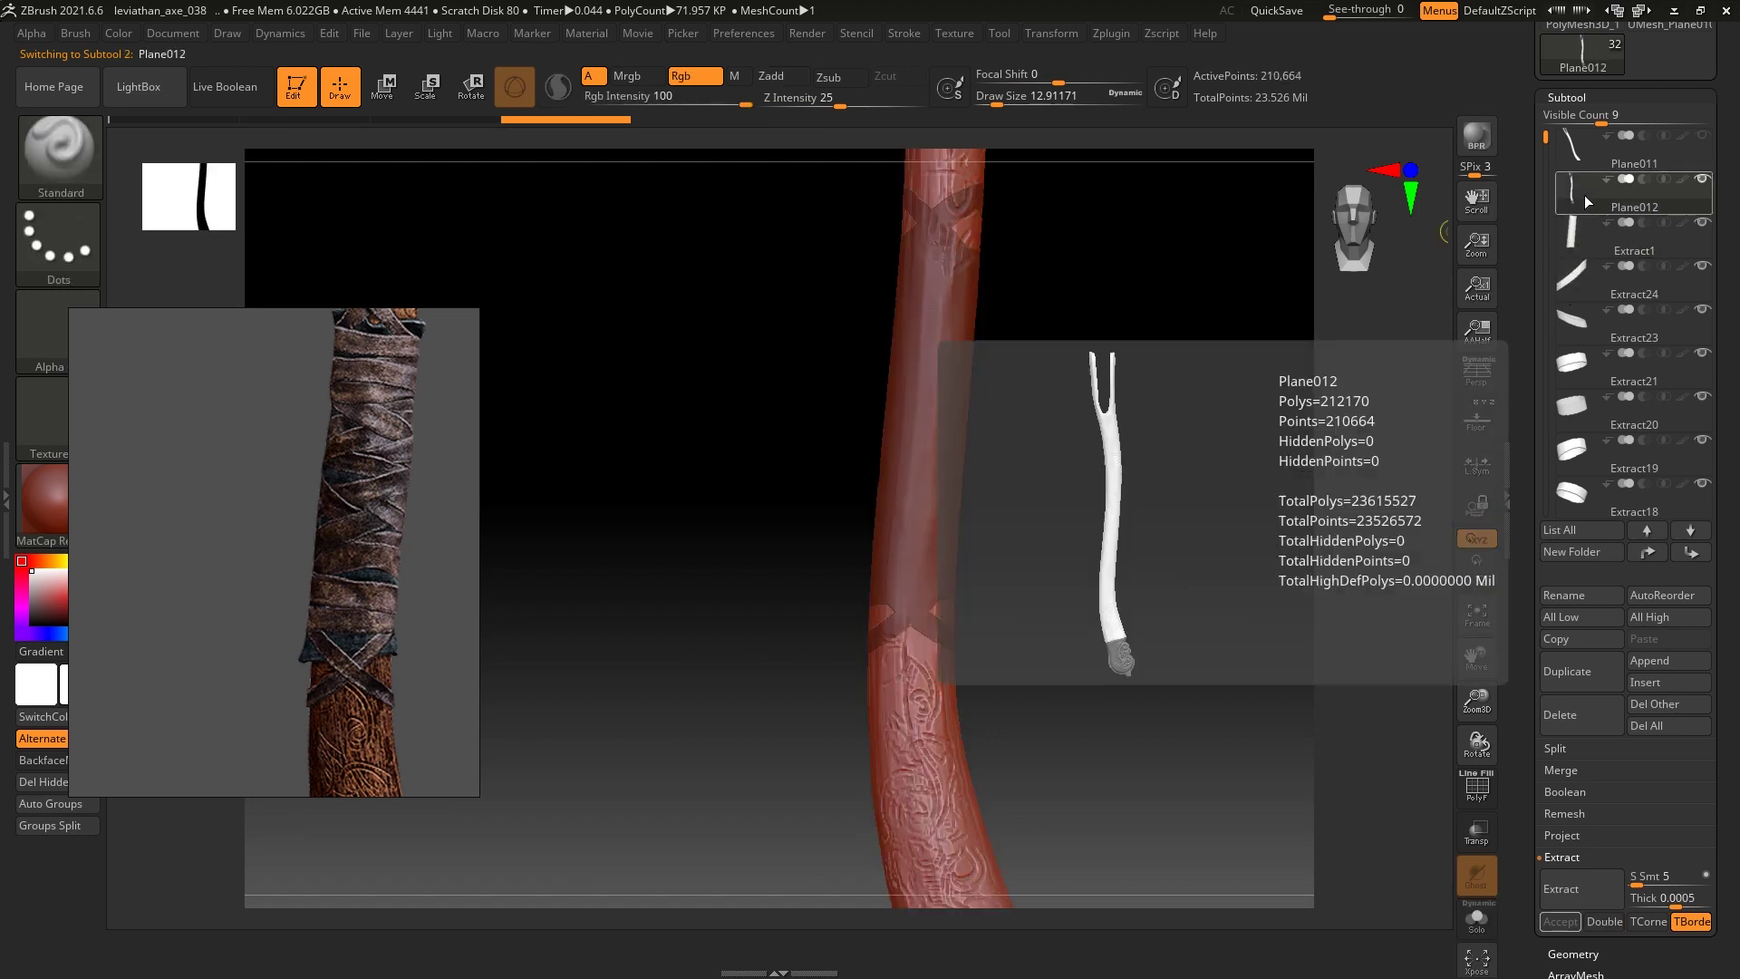
Orbit the handle with the polygroup wireframe toggled to inspect the new sleeve
drag(1213, 400, 1194, 474)
key(shift+f)
key(shift+f)
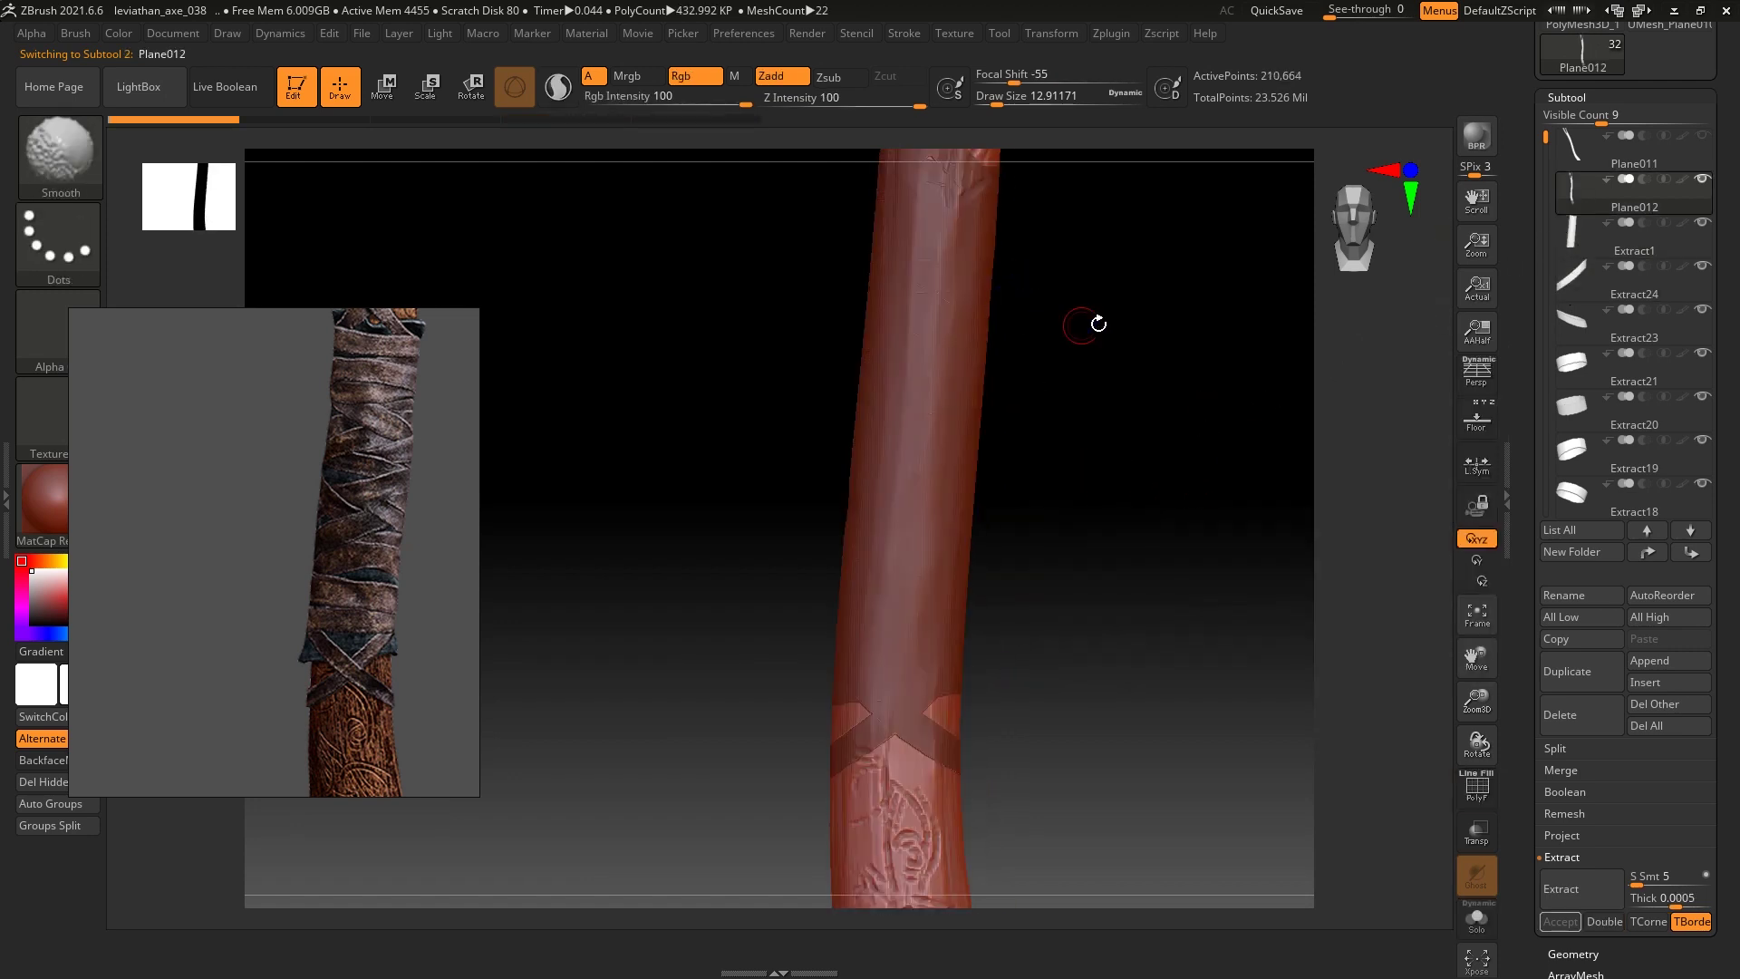
drag(1084, 323, 1166, 352)
drag(1038, 378, 1096, 404)
key(shift+f)
key(shift+f)
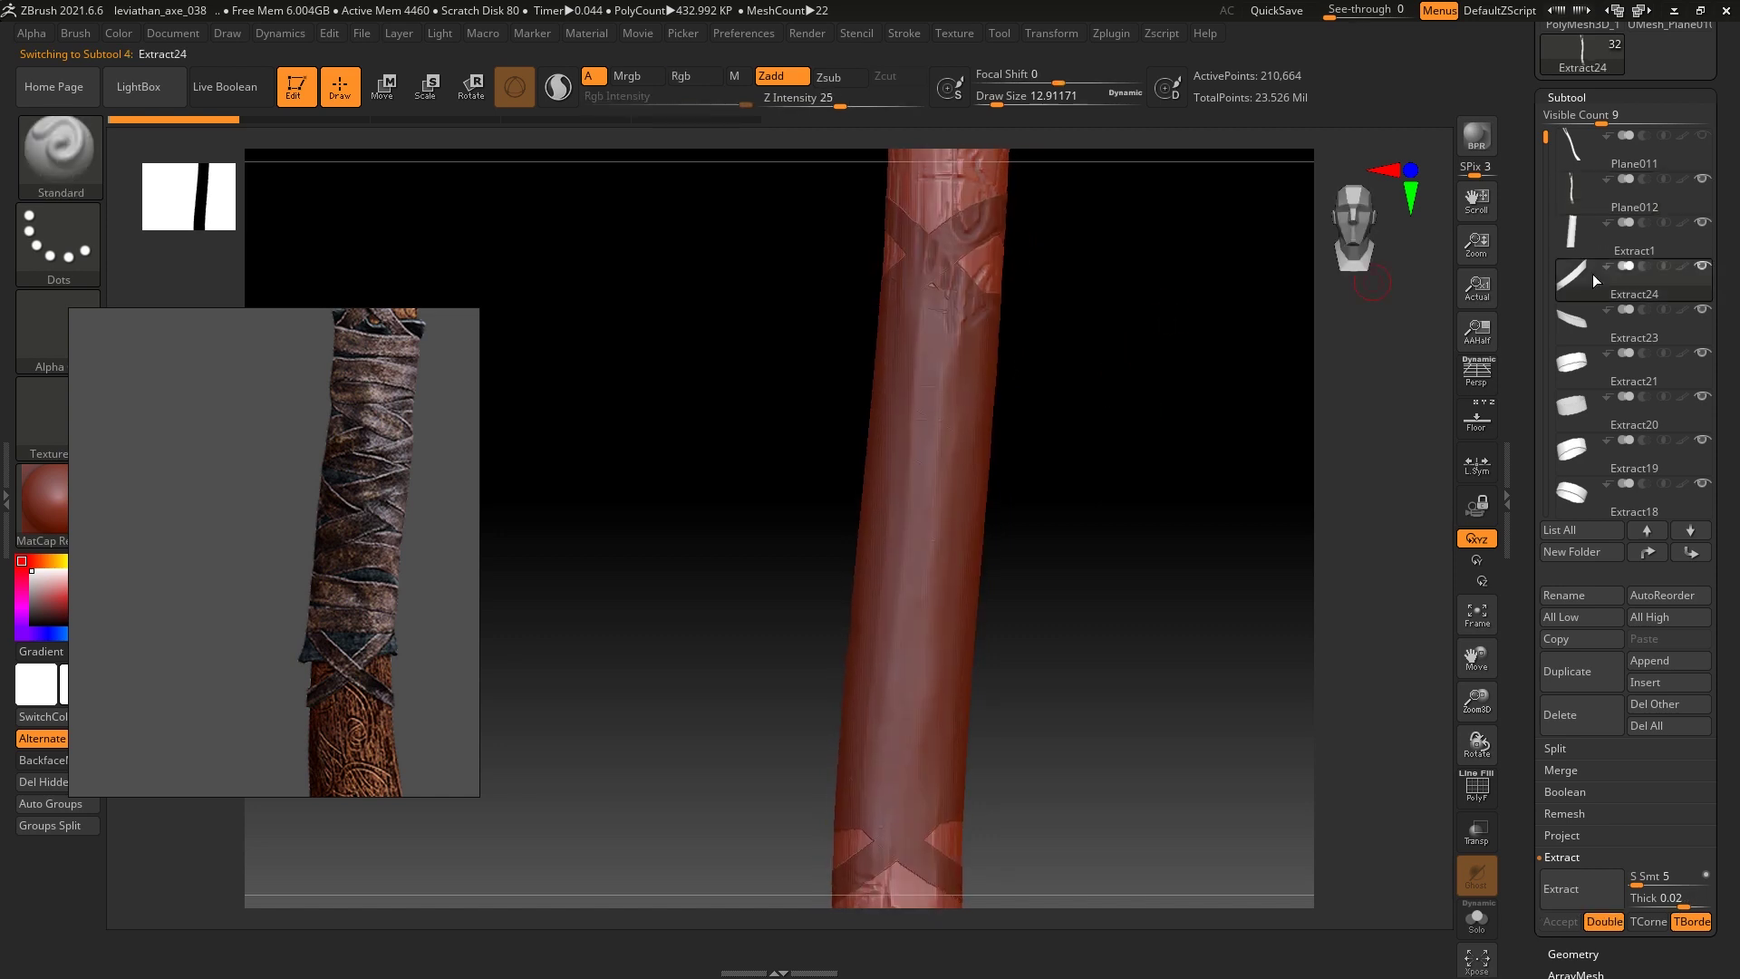
scroll(1593, 727, down, 2)
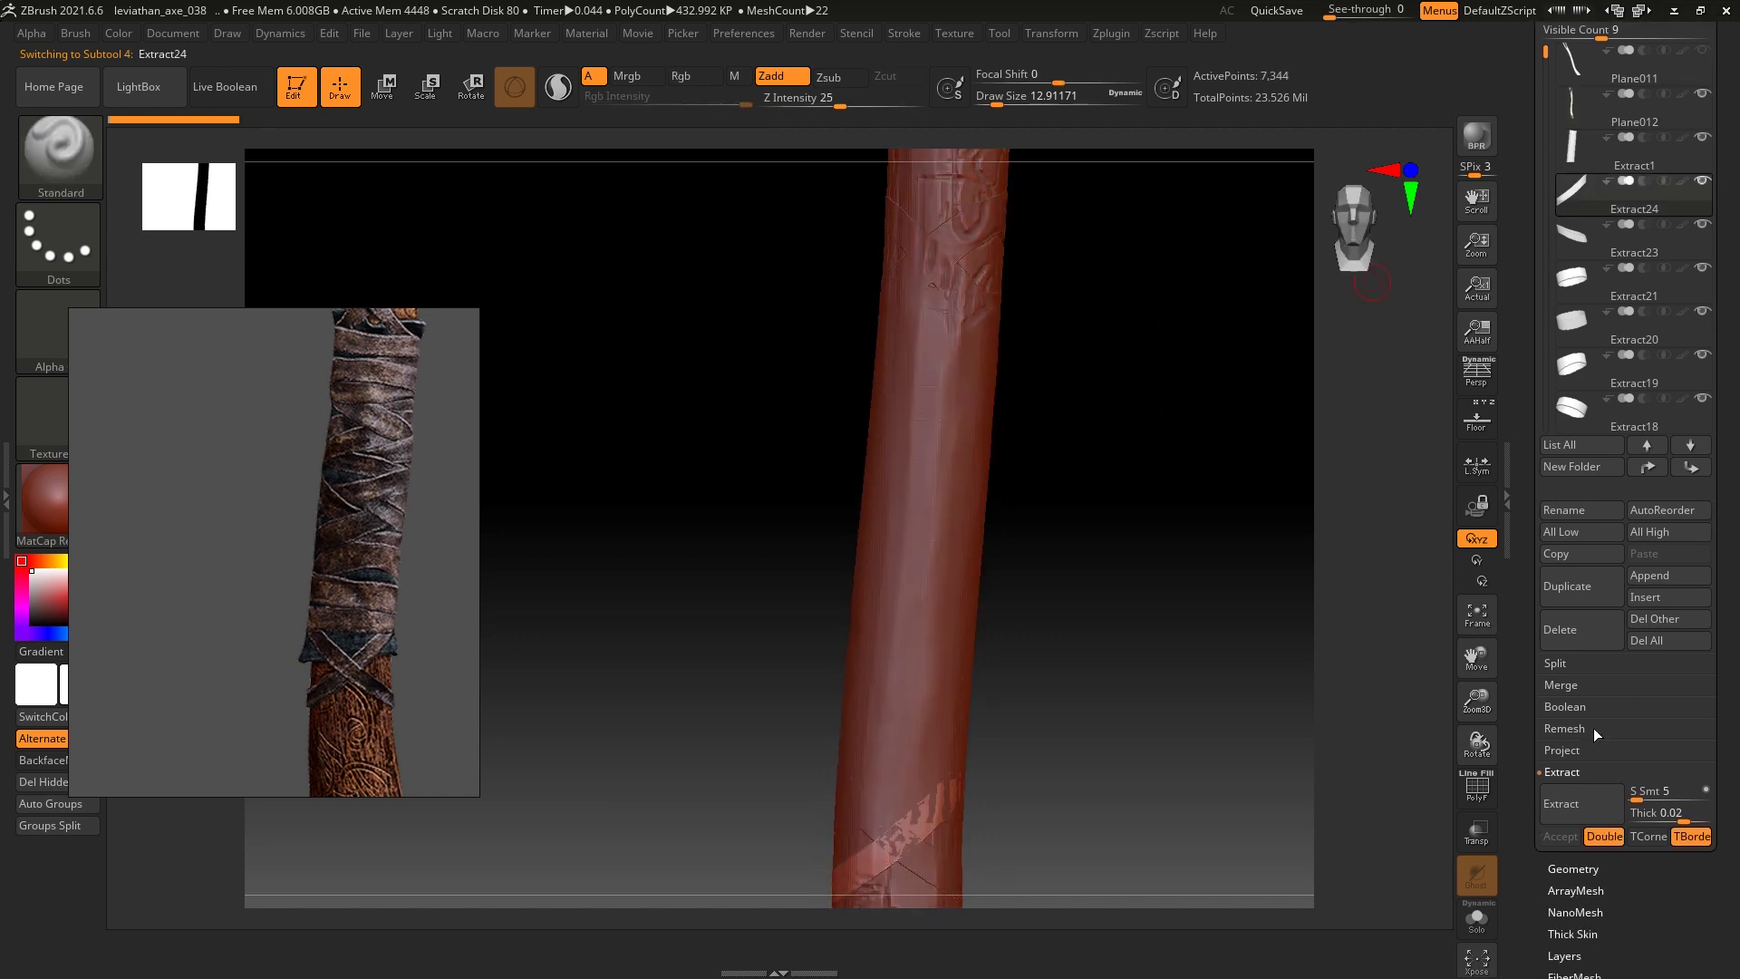
Merge five extracted strips down into Extract24 with MergeDown, then check its polygroups
click(1563, 685)
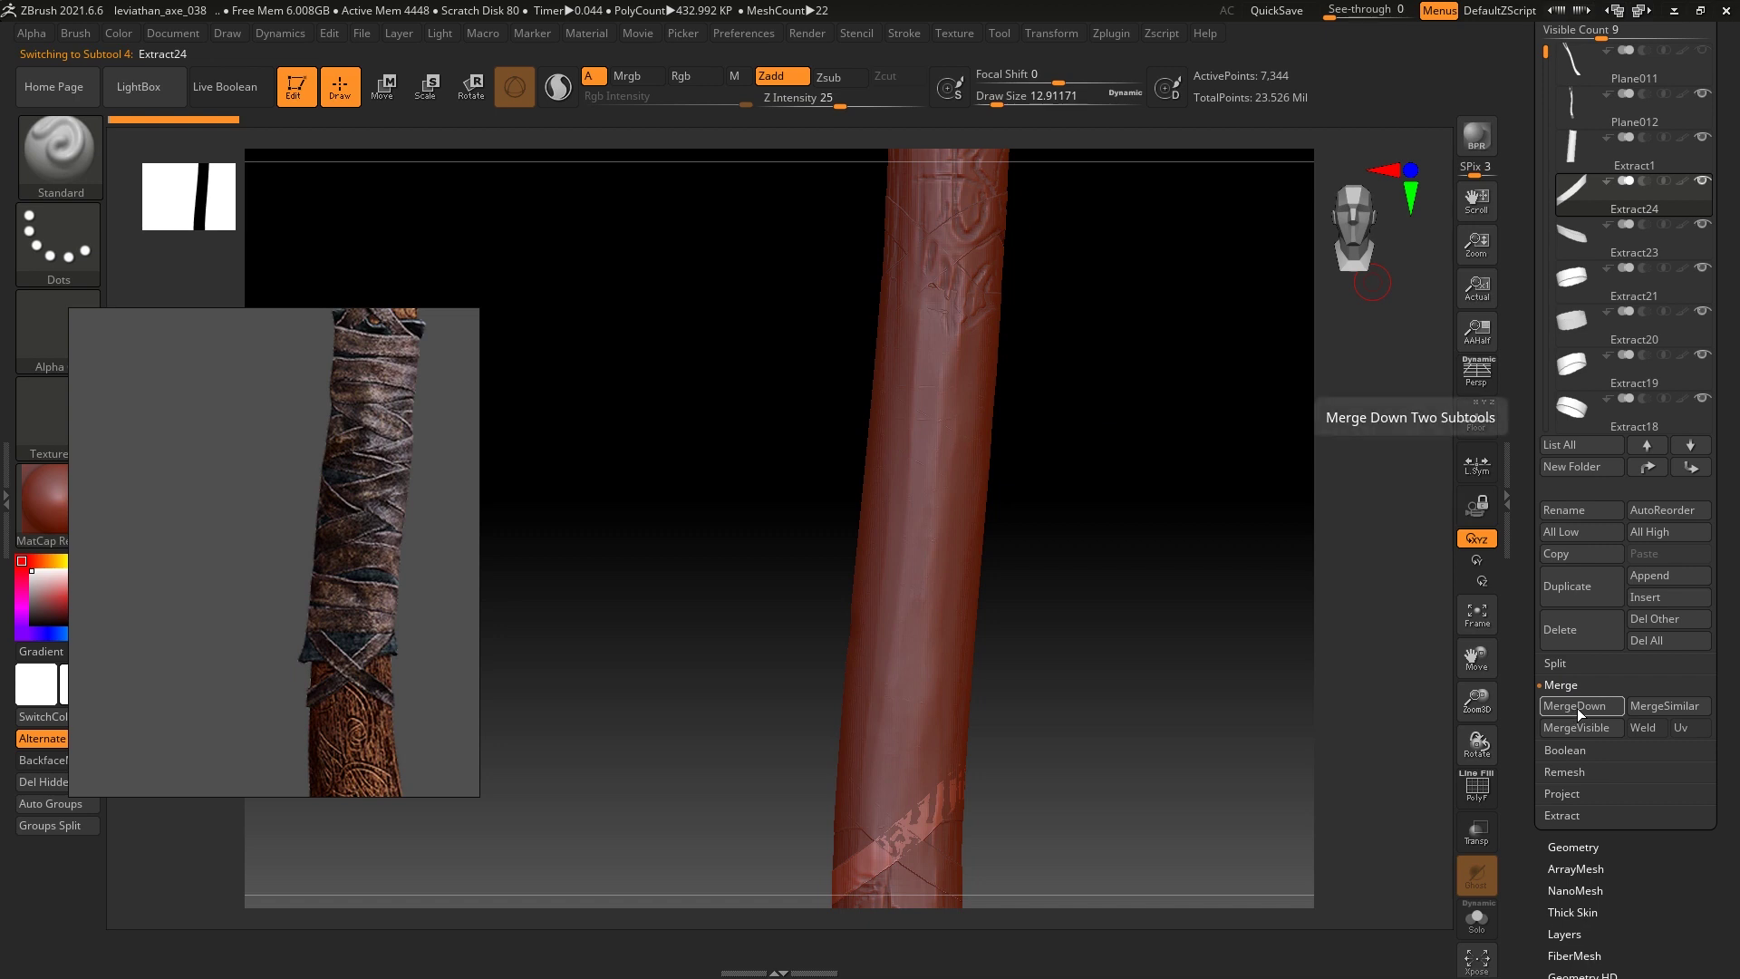
click(1578, 709)
click(1577, 709)
click(1577, 709)
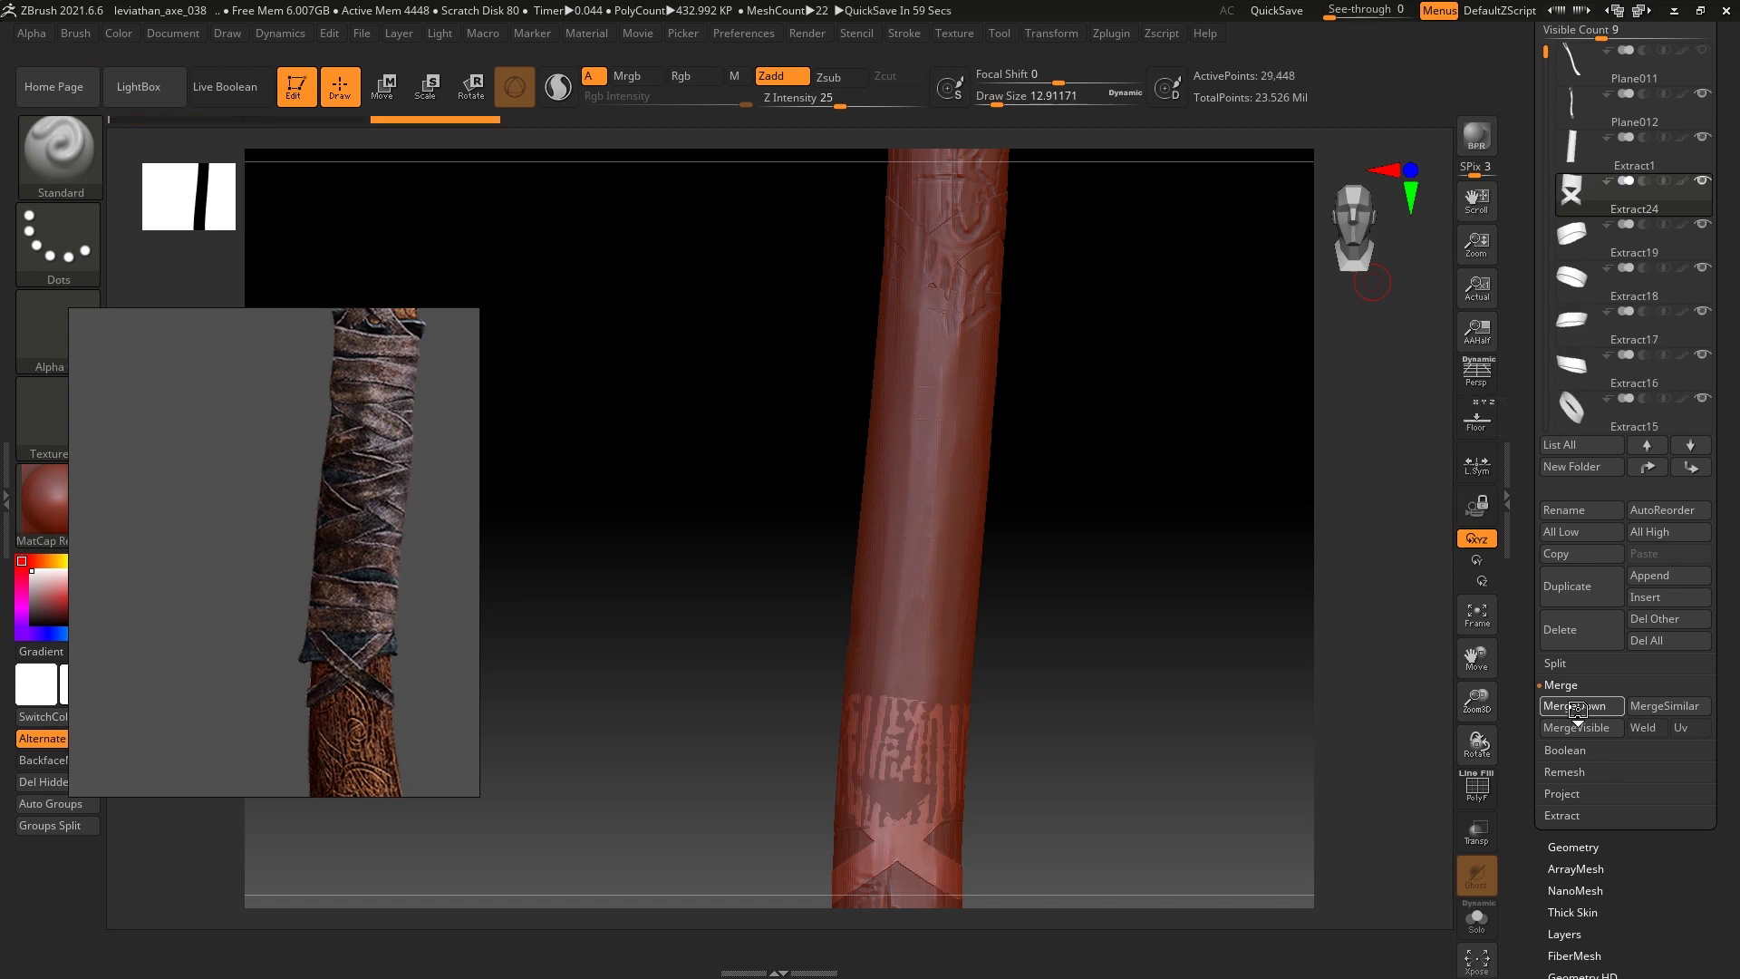
click(1577, 708)
click(1577, 709)
click(1577, 709)
click(1578, 708)
click(1578, 709)
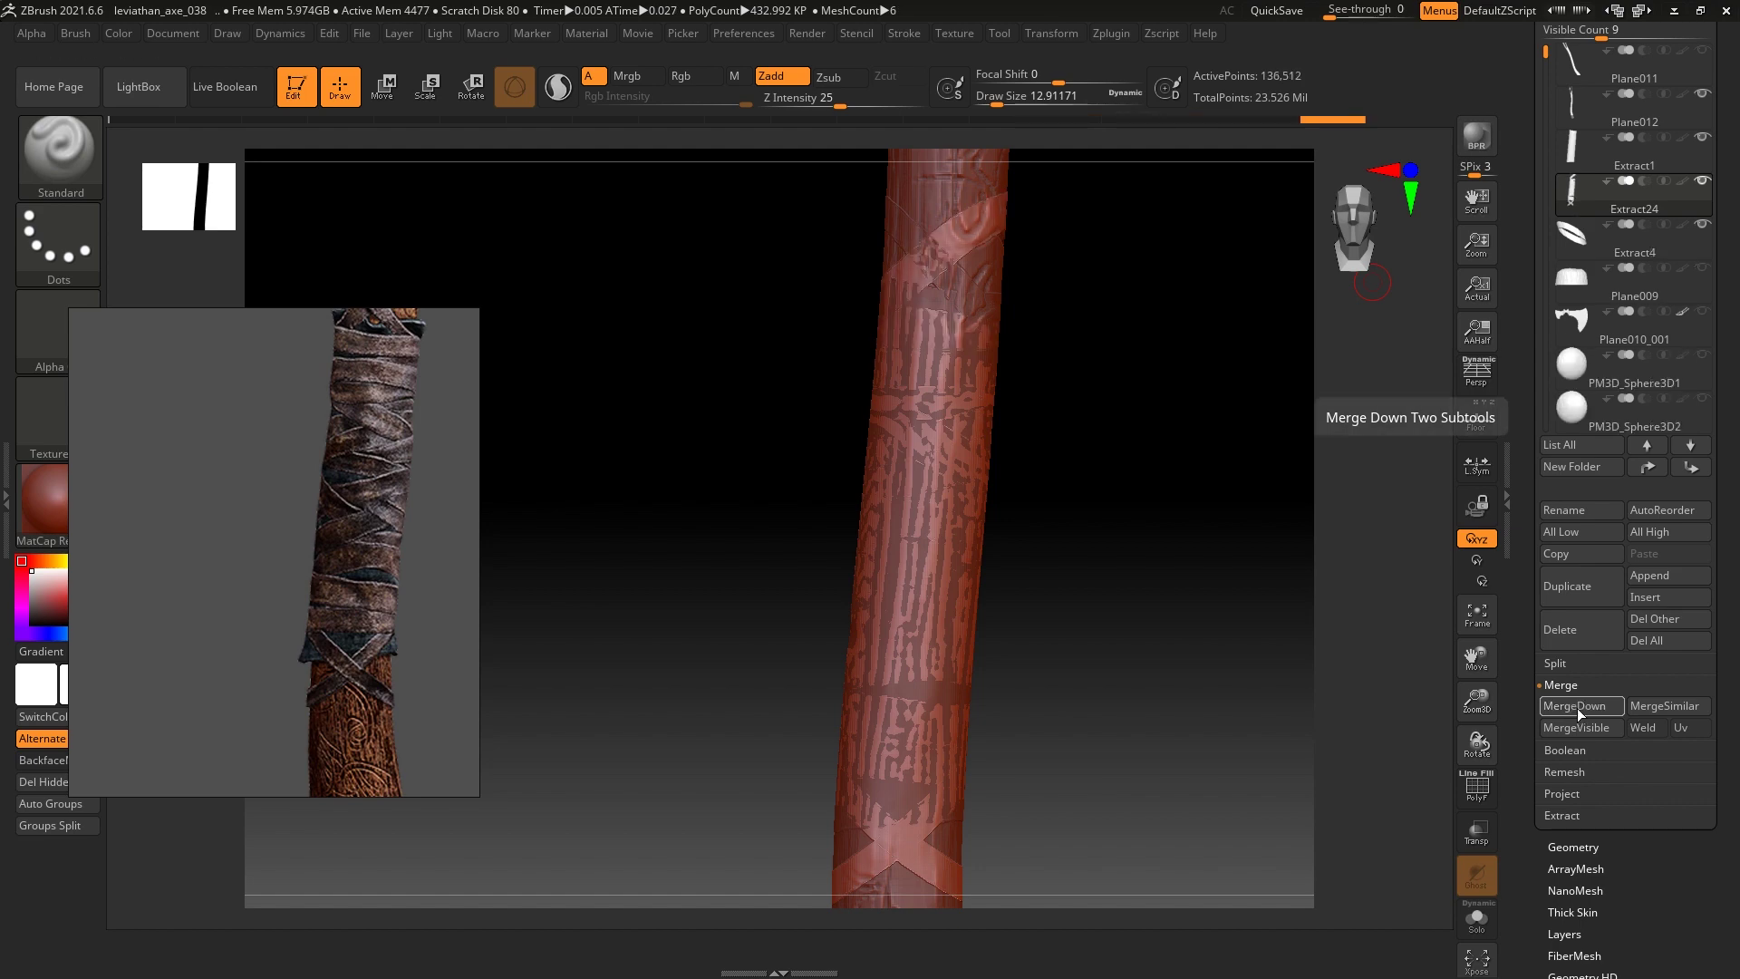
click(1577, 708)
mouse_move(1281, 668)
mouse_down()
mouse_move(1240, 537)
mouse_move(1251, 471)
mouse_up()
key(shift+f)
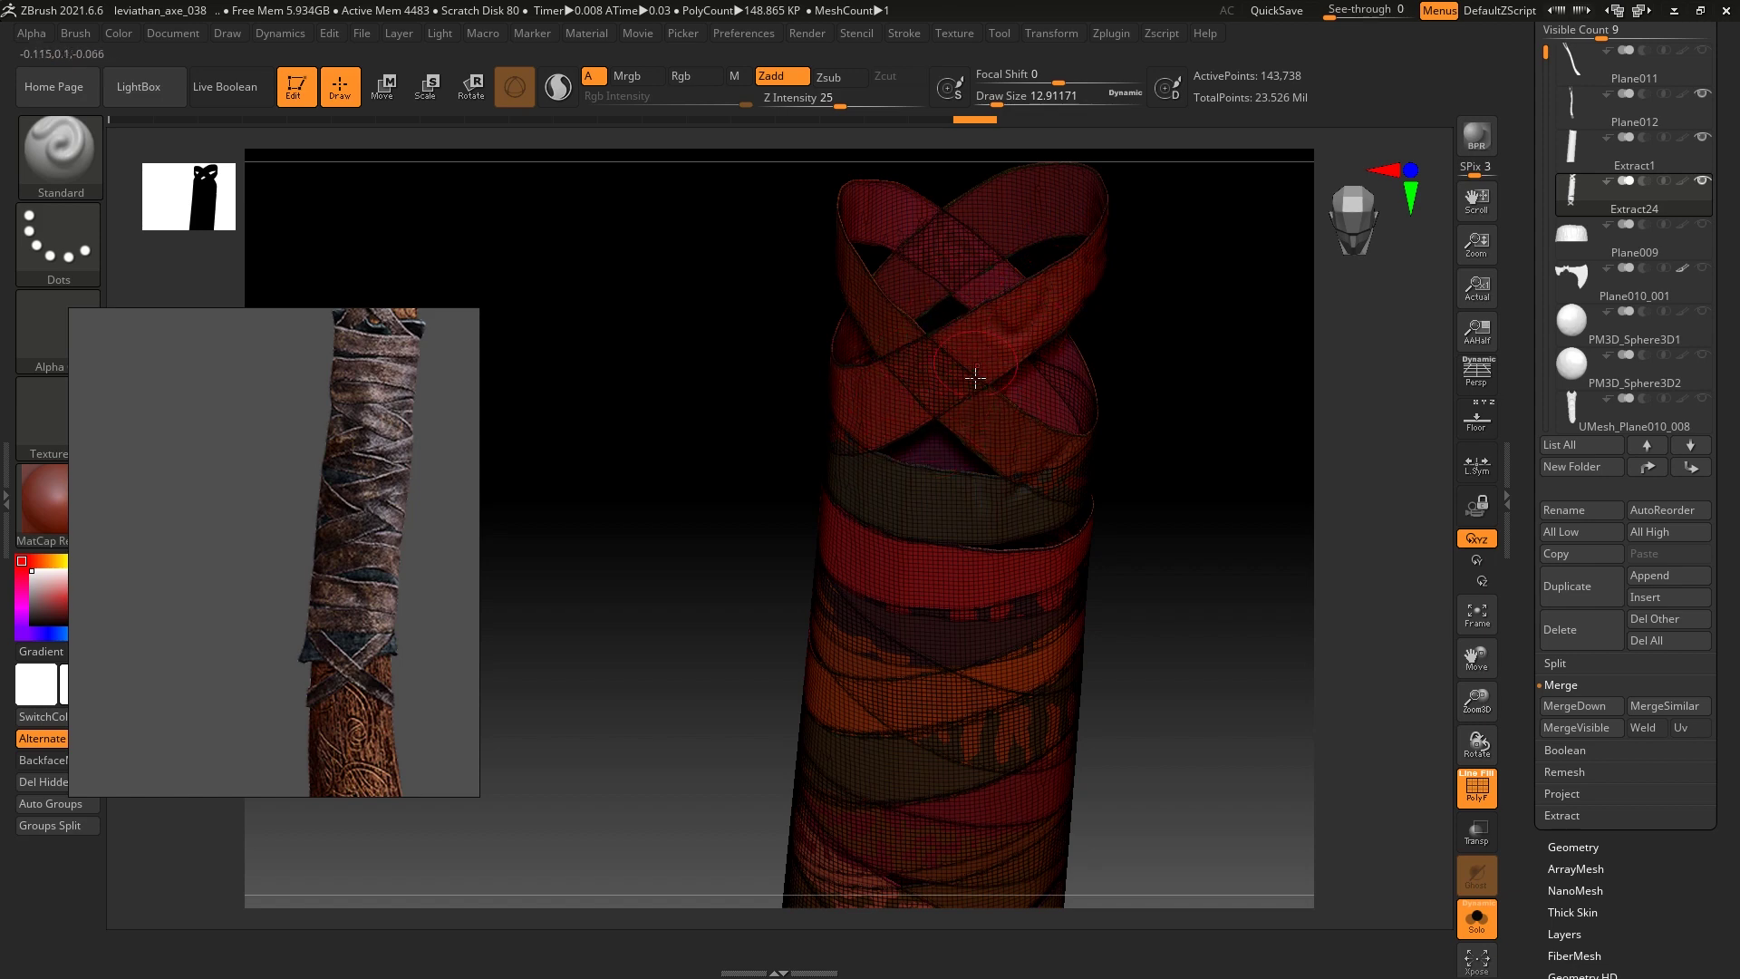
Solo the wrap subtool and use SelectRect to isolate one strip, then reveal all
mouse_move(1180, 591)
mouse_down()
mouse_move(1209, 579)
mouse_move(1224, 435)
mouse_move(1224, 602)
mouse_move(1287, 665)
mouse_move(1235, 392)
mouse_move(1239, 574)
mouse_move(1241, 400)
mouse_move(1274, 553)
mouse_move(1236, 517)
mouse_up()
key(shift+f)
key(alt+s)
drag(1253, 752, 1235, 534)
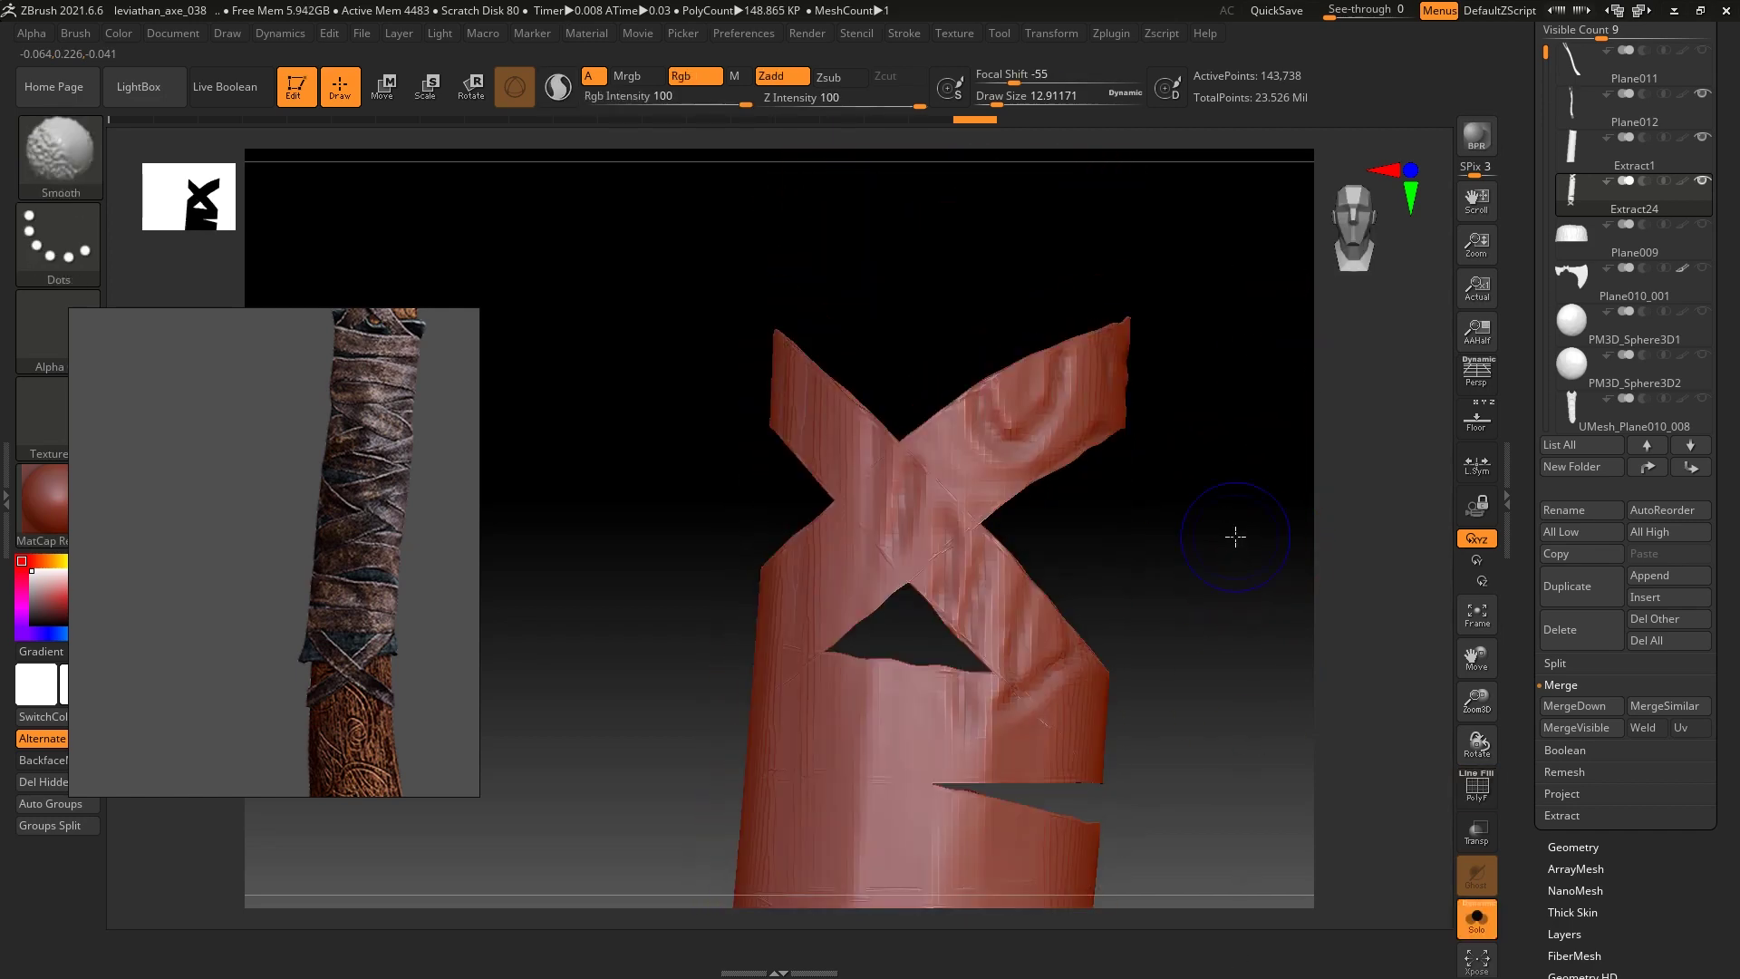
click(85, 172)
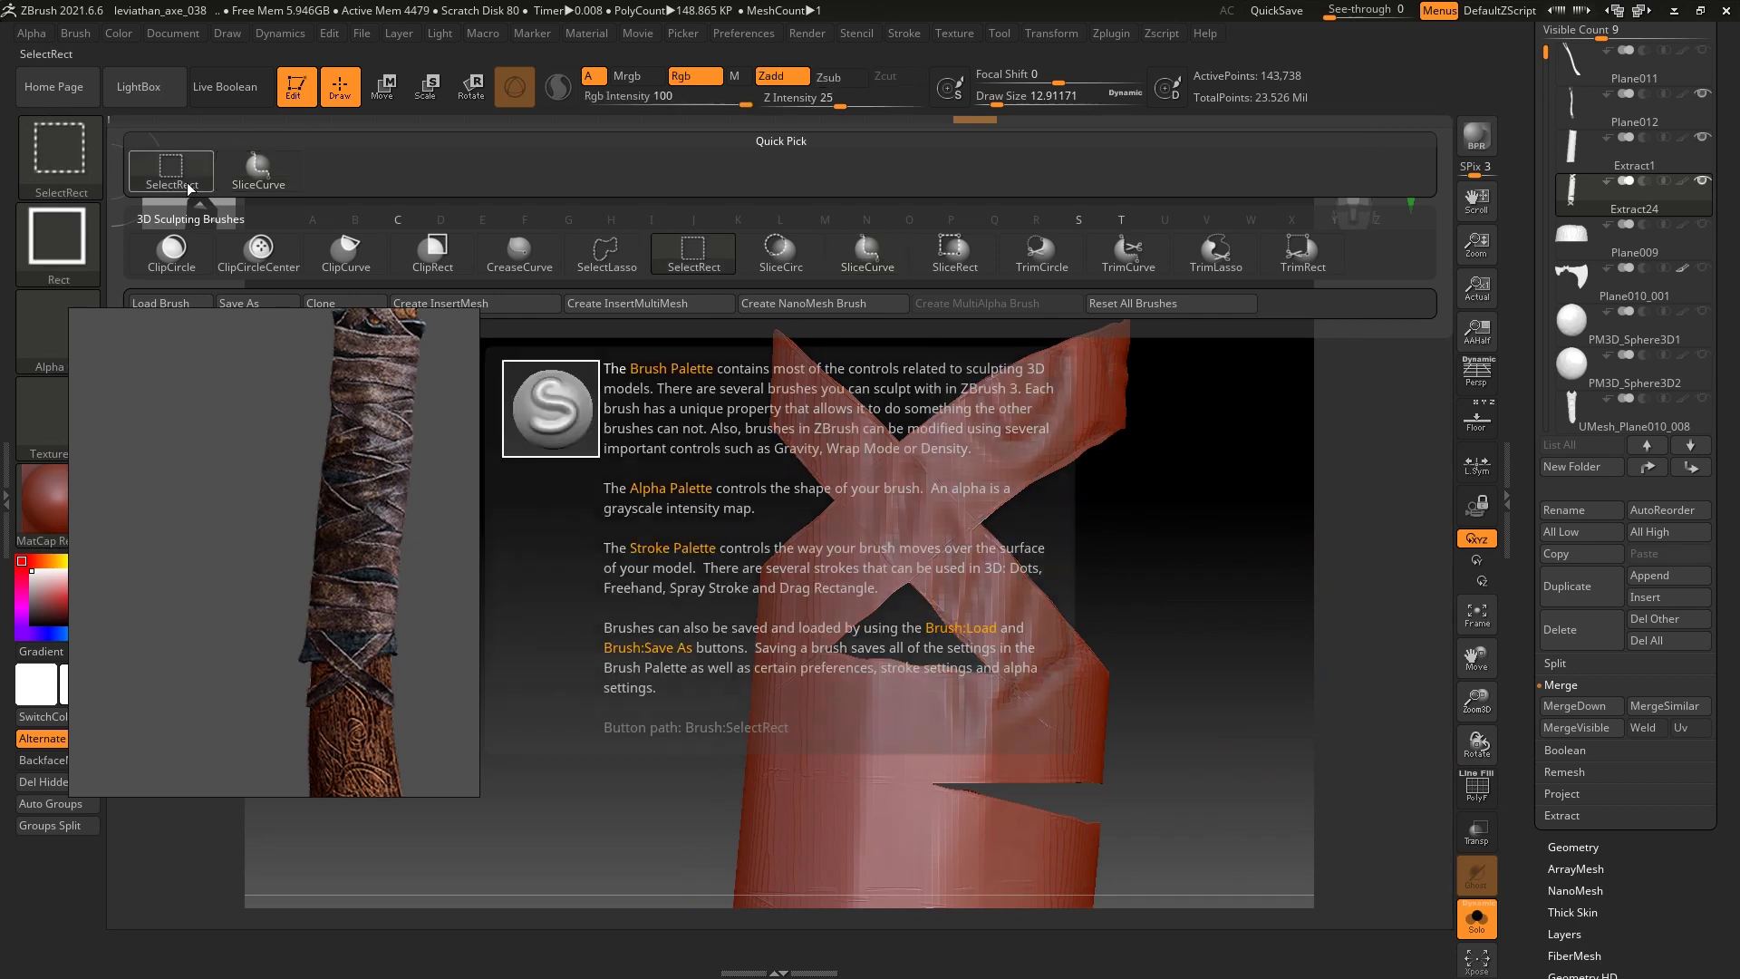
key(s)
key(t)
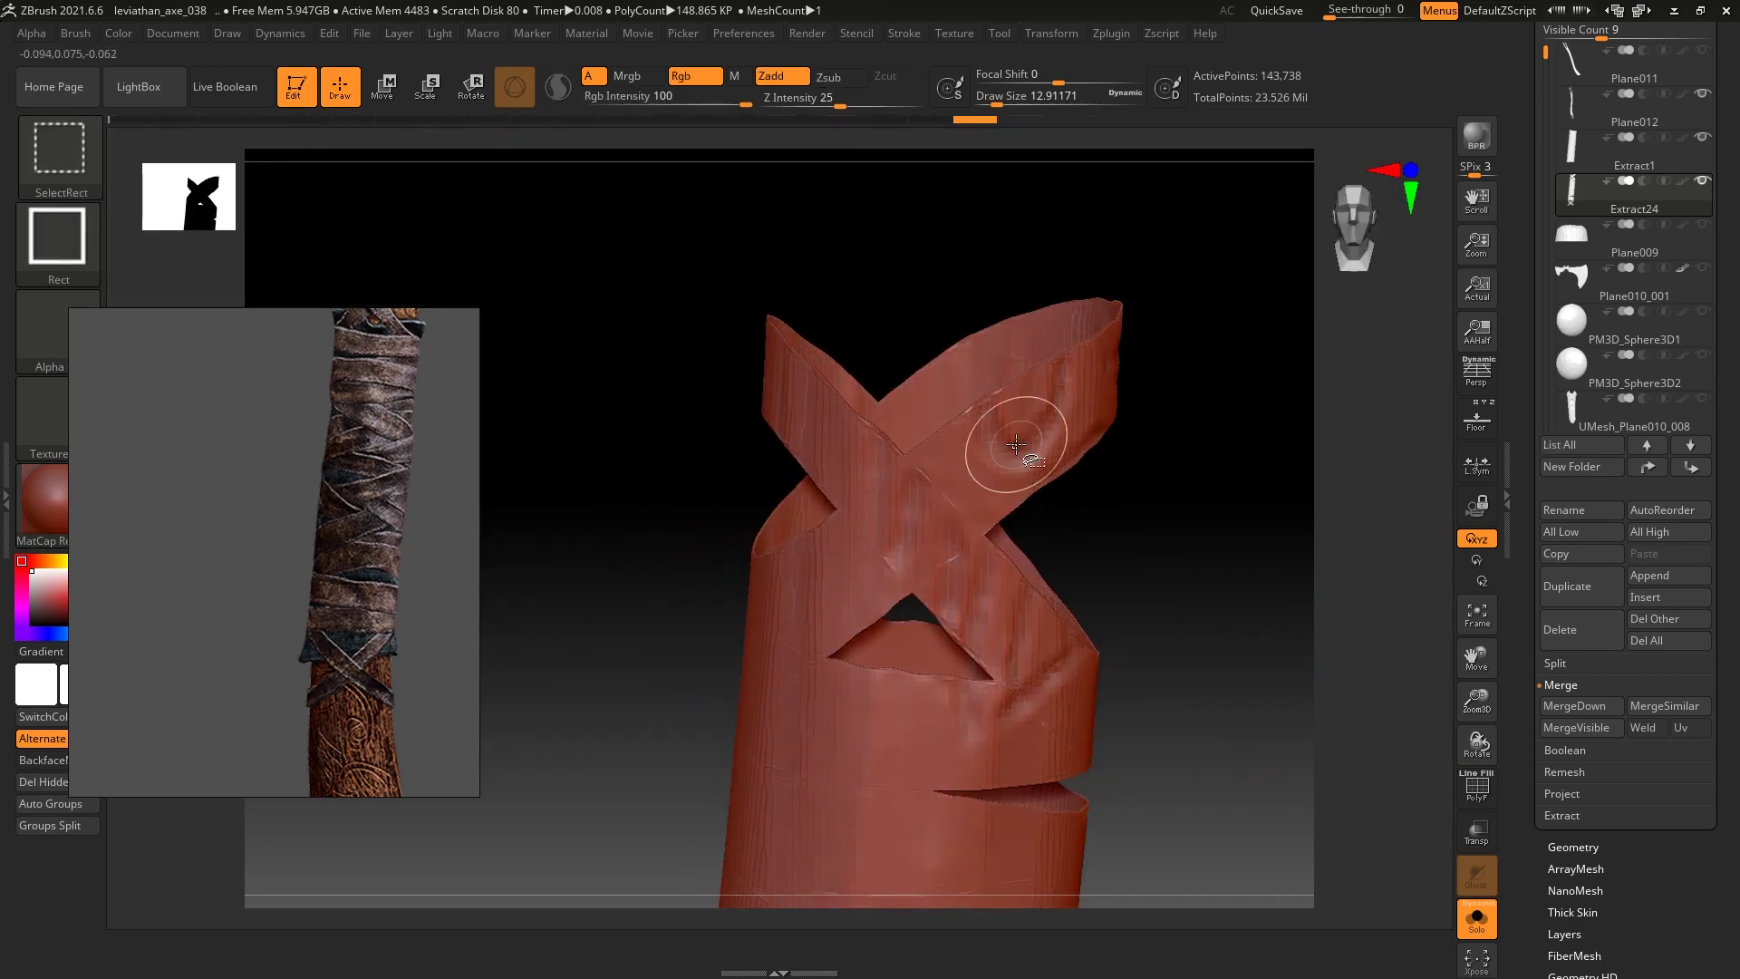
ctrl+shift+click(1009, 447)
mouse_move(1209, 454)
mouse_down()
mouse_move(1234, 535)
mouse_move(1217, 486)
mouse_move(1116, 474)
mouse_up()
mouse_move(1146, 397)
ctrl+shift+mouse_down()
mouse_move(1251, 609)
mouse_move(1184, 607)
mouse_move(1176, 446)
mouse_move(1130, 524)
ctrl+shift+mouse_up()
Hide the front diagonal strip and several wide wrap bands, restoring one by undo
ctrl+alt+shift+click(732, 439)
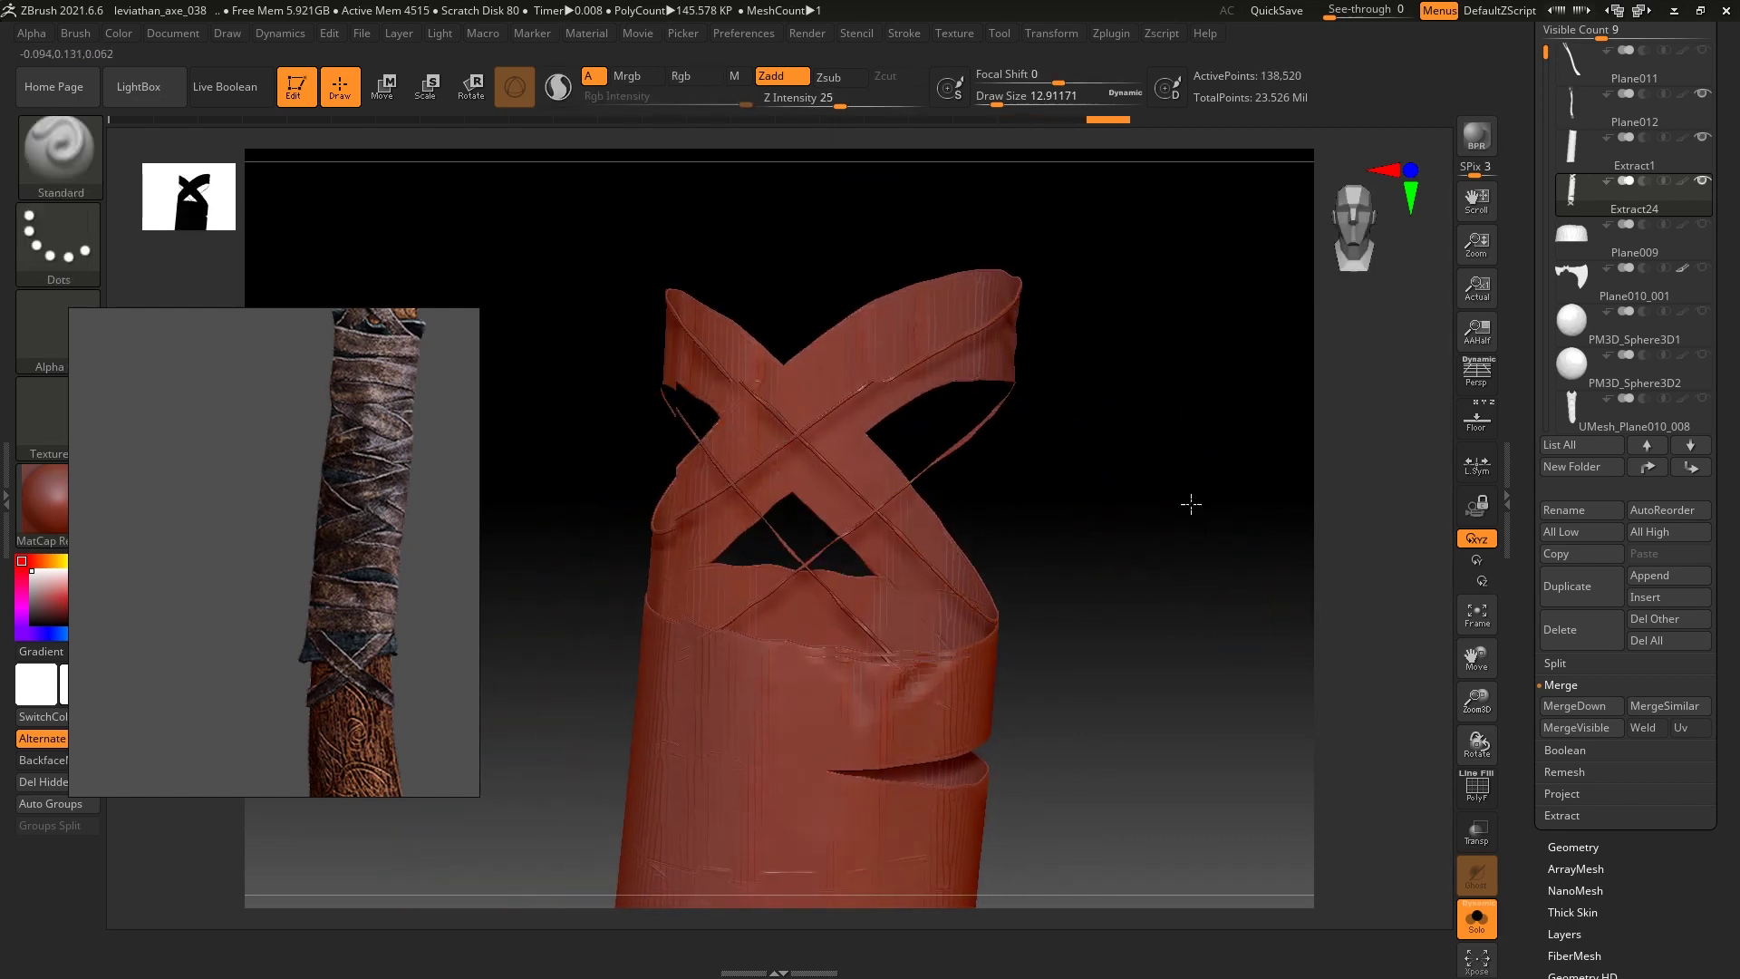
ctrl+alt+shift+click(874, 459)
drag(1179, 426, 1196, 497)
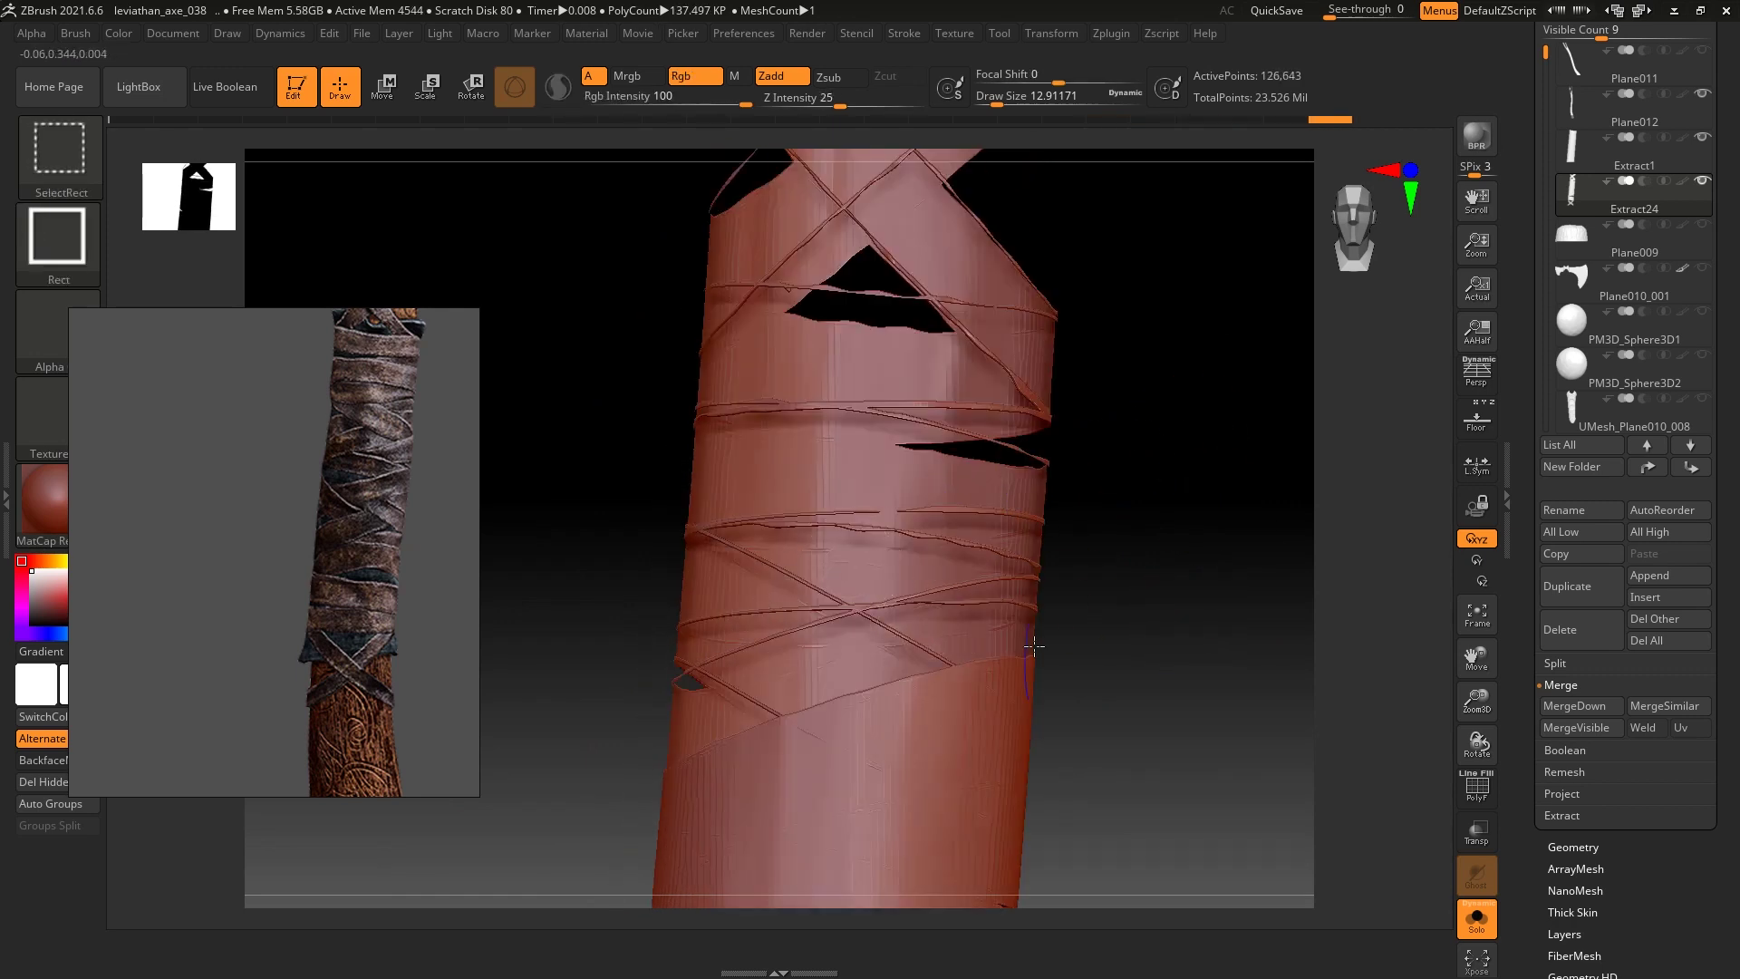
ctrl+alt+shift+click(907, 613)
ctrl+alt+shift+click(906, 635)
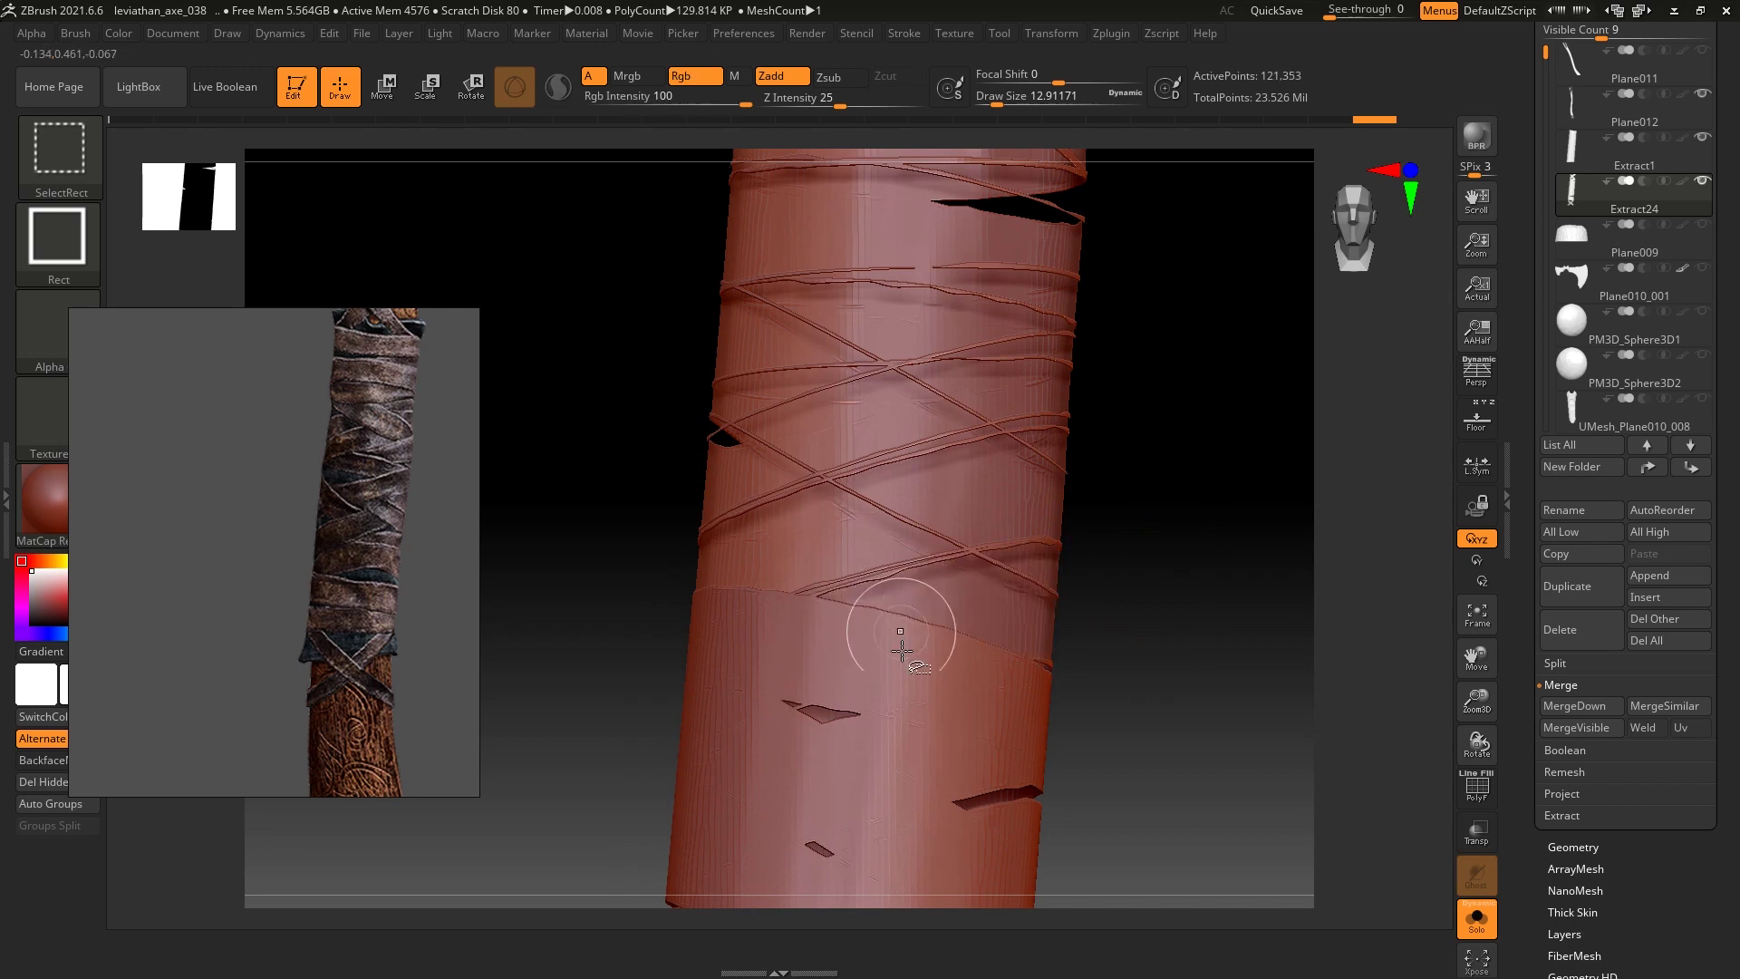
ctrl+alt+shift+click(902, 627)
drag(1197, 617, 1204, 544)
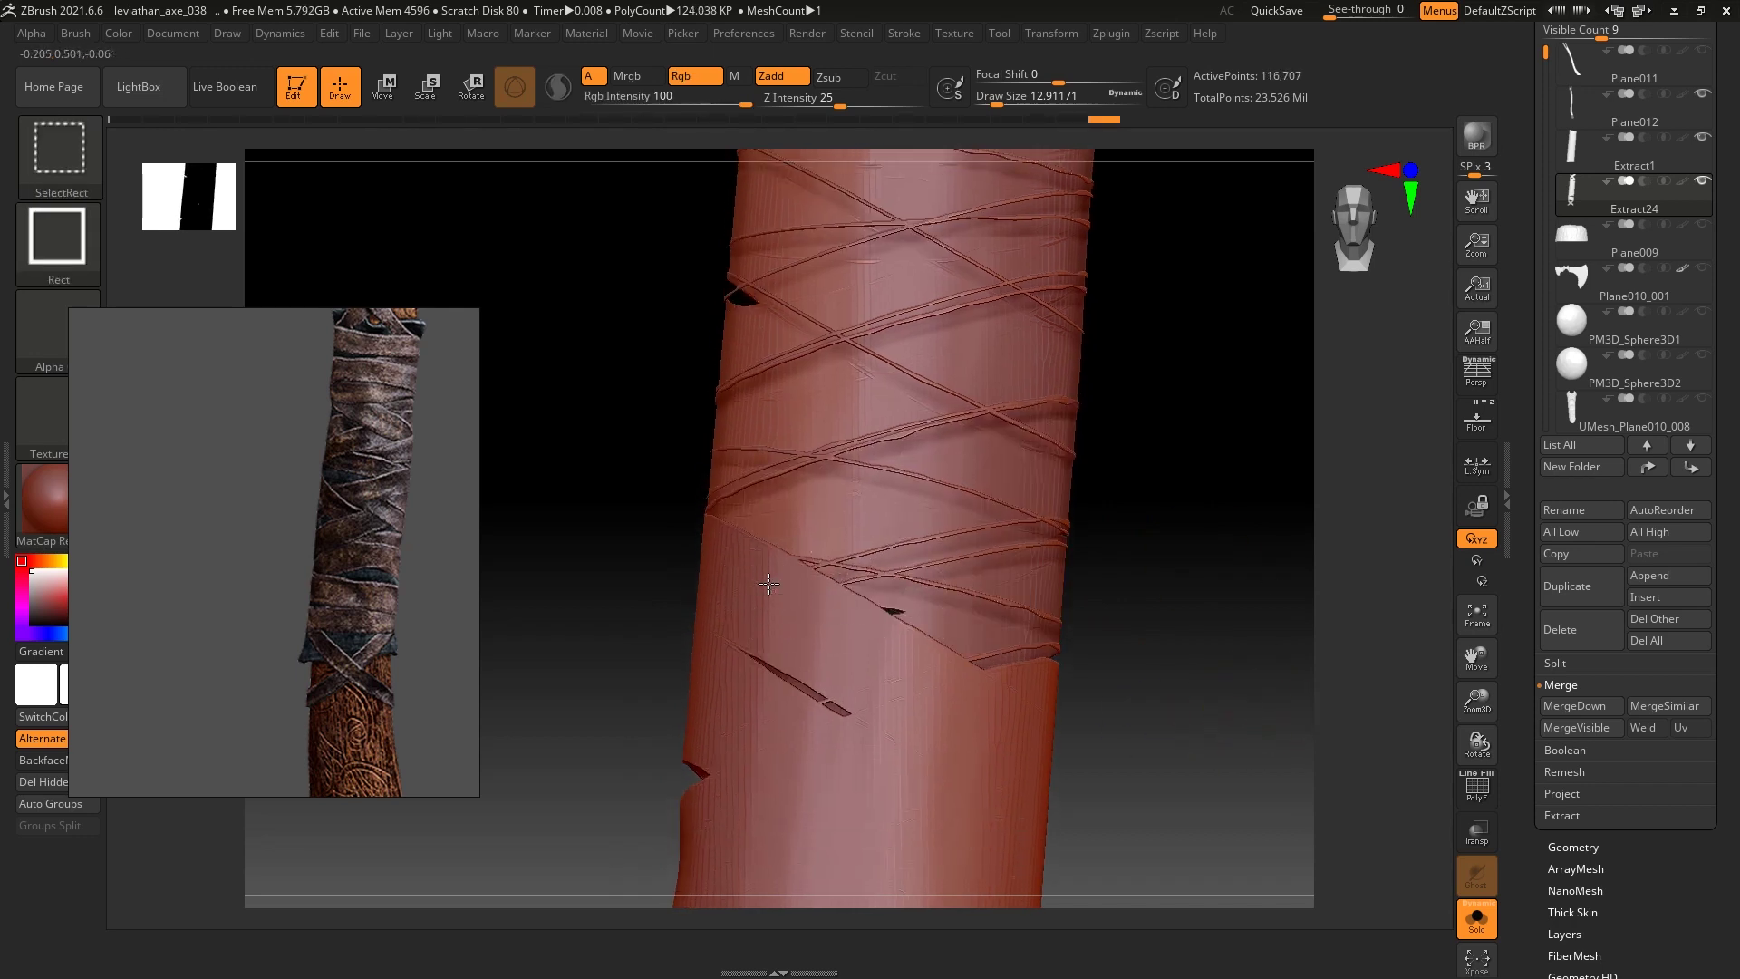
key(ctrl+z)
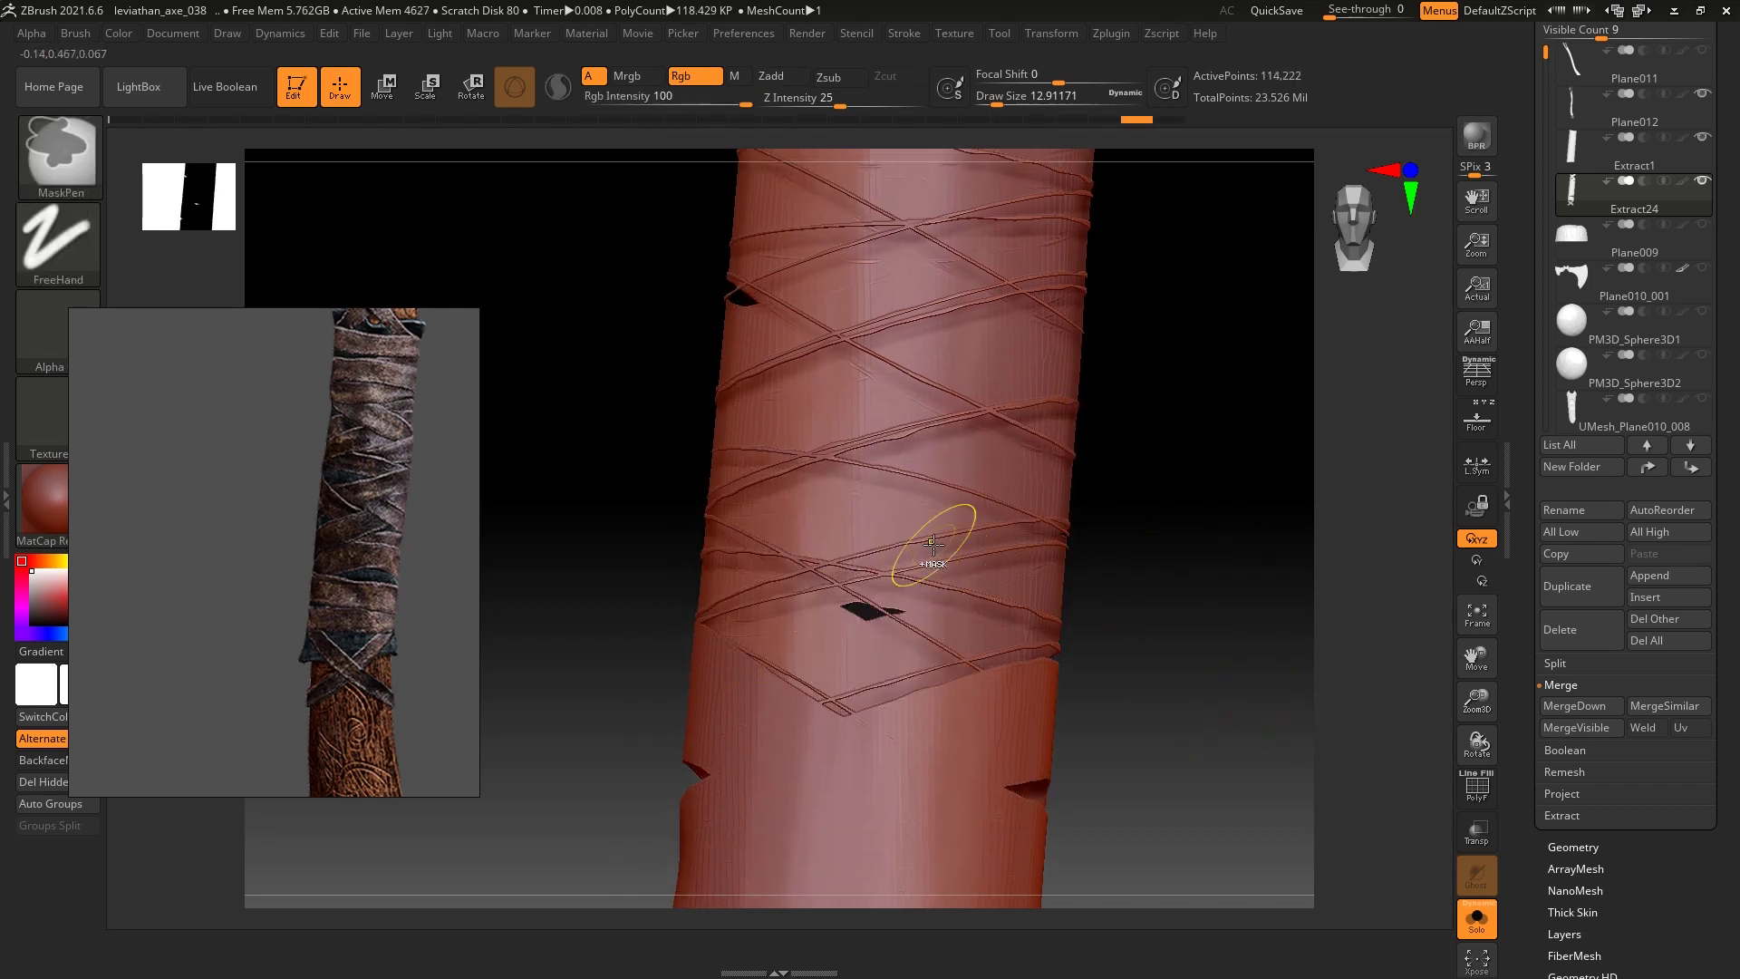
drag(602, 711, 743, 653)
Hide the remaining wrap bands, the thin crossing strips and both X strips
ctrl+alt+shift+click(974, 671)
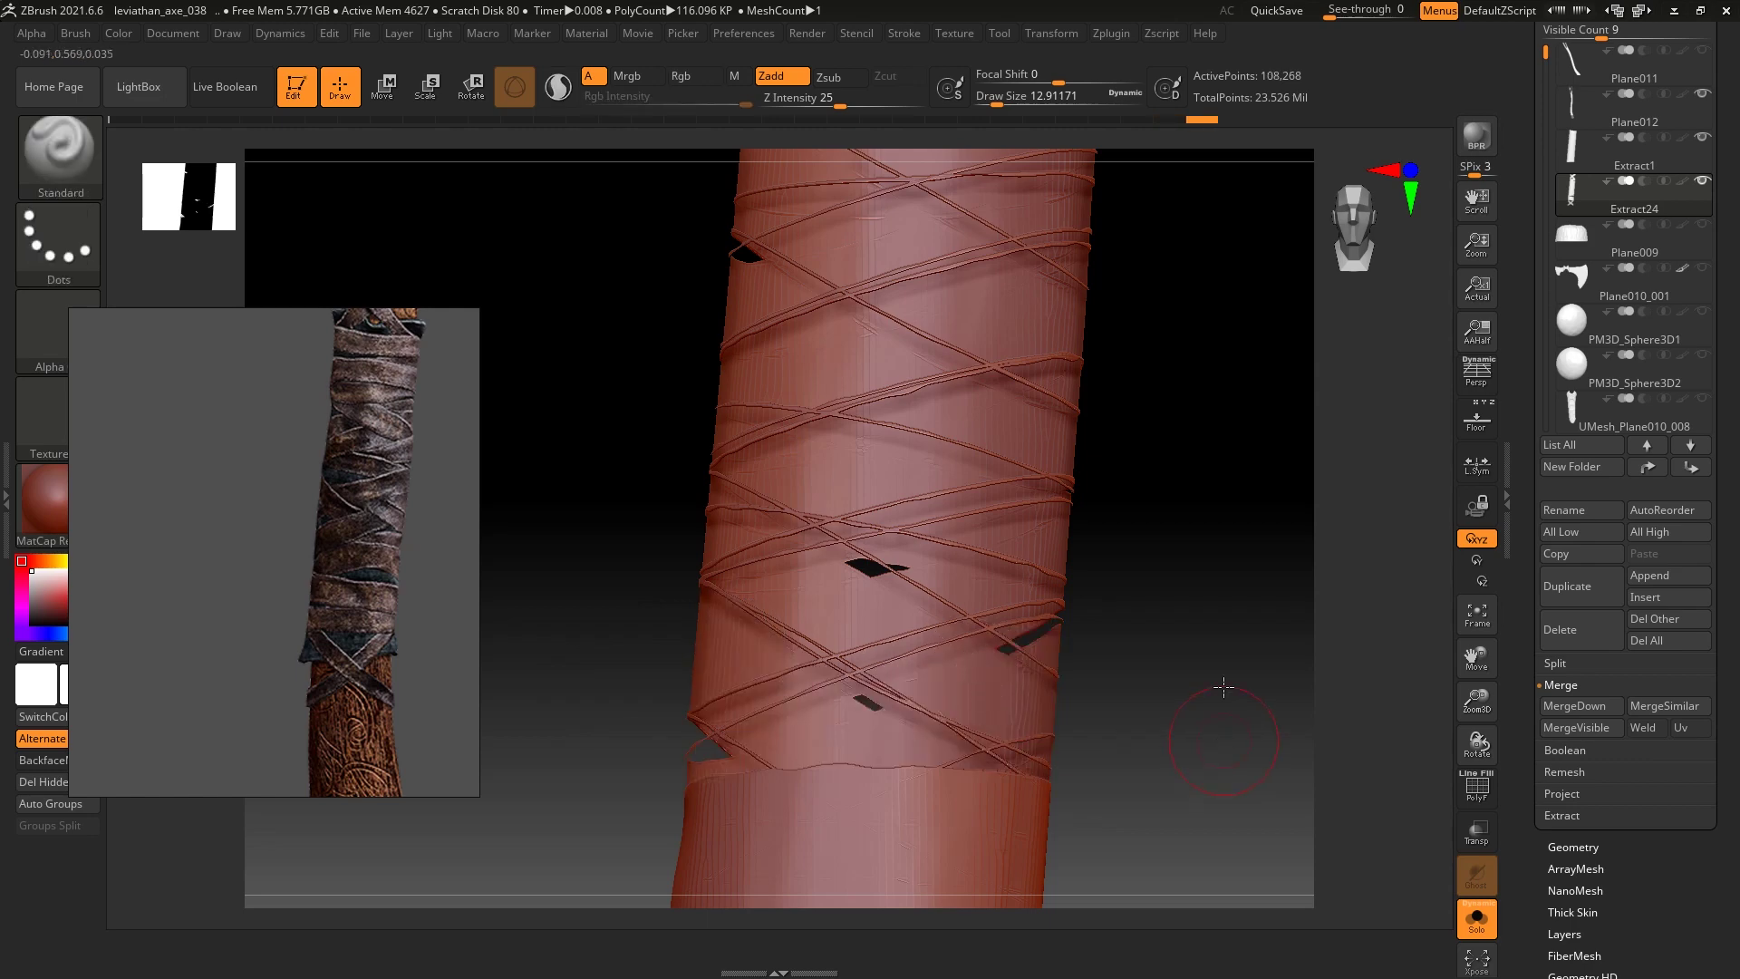
drag(1224, 691, 954, 658)
ctrl+alt+shift+click(913, 743)
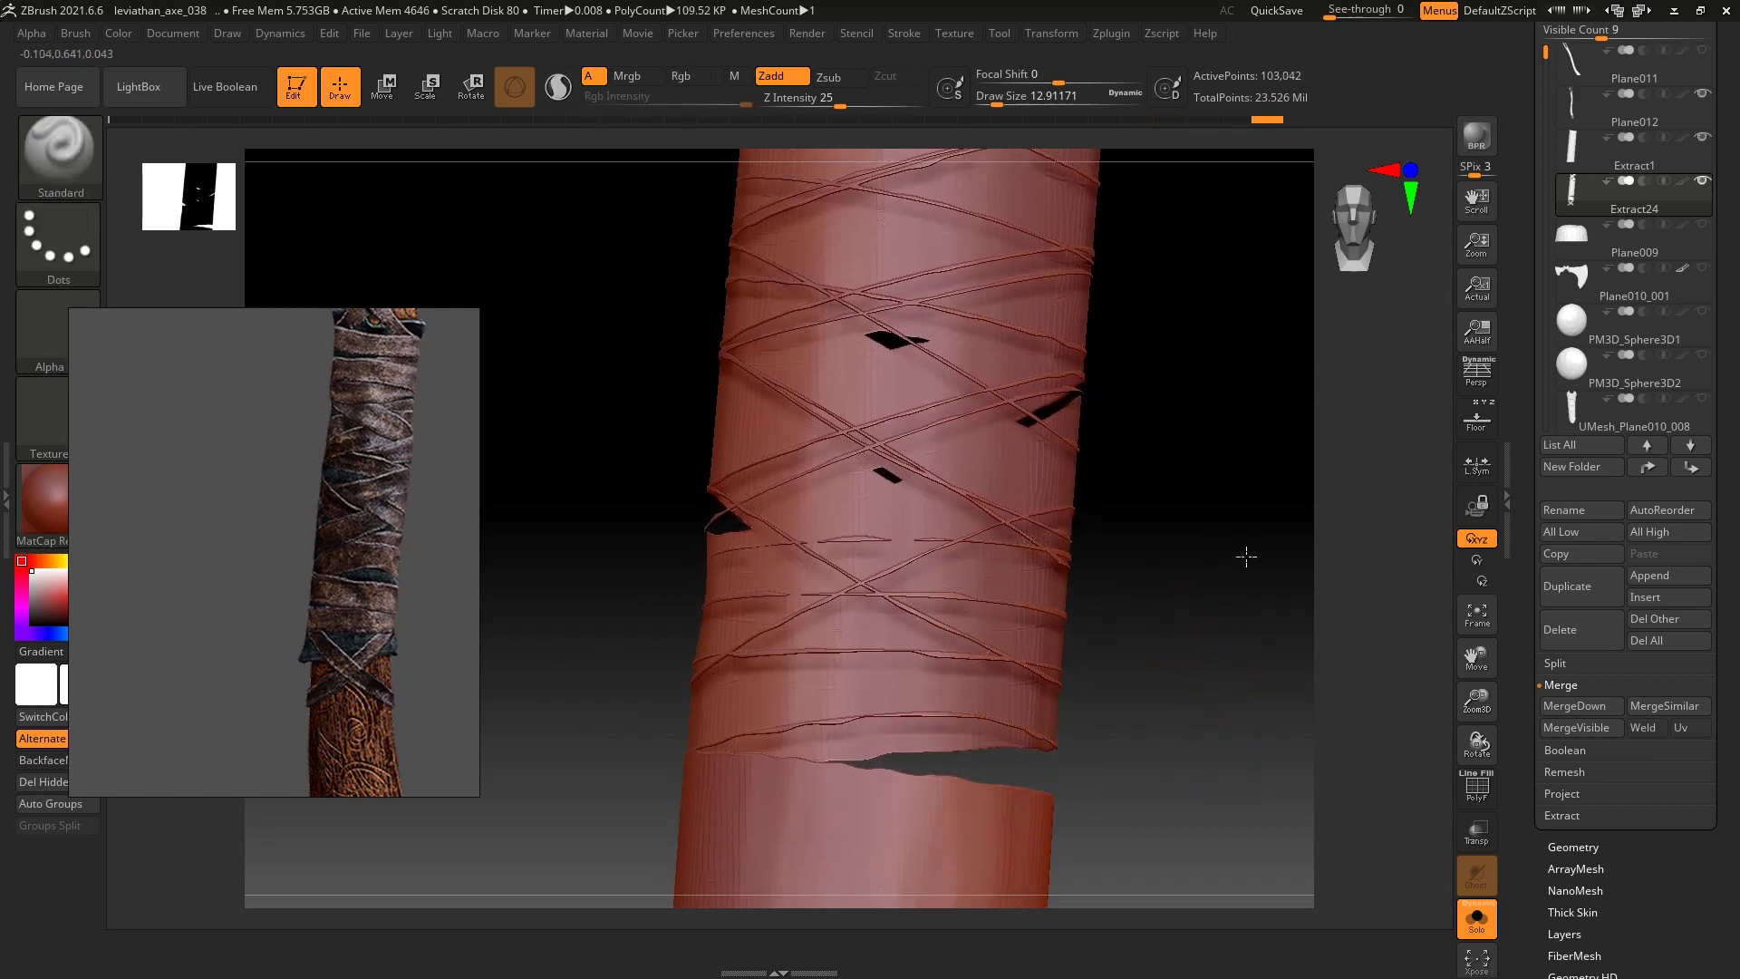
drag(1242, 556, 1178, 635)
ctrl+alt+shift+click(886, 824)
drag(1178, 725, 1098, 391)
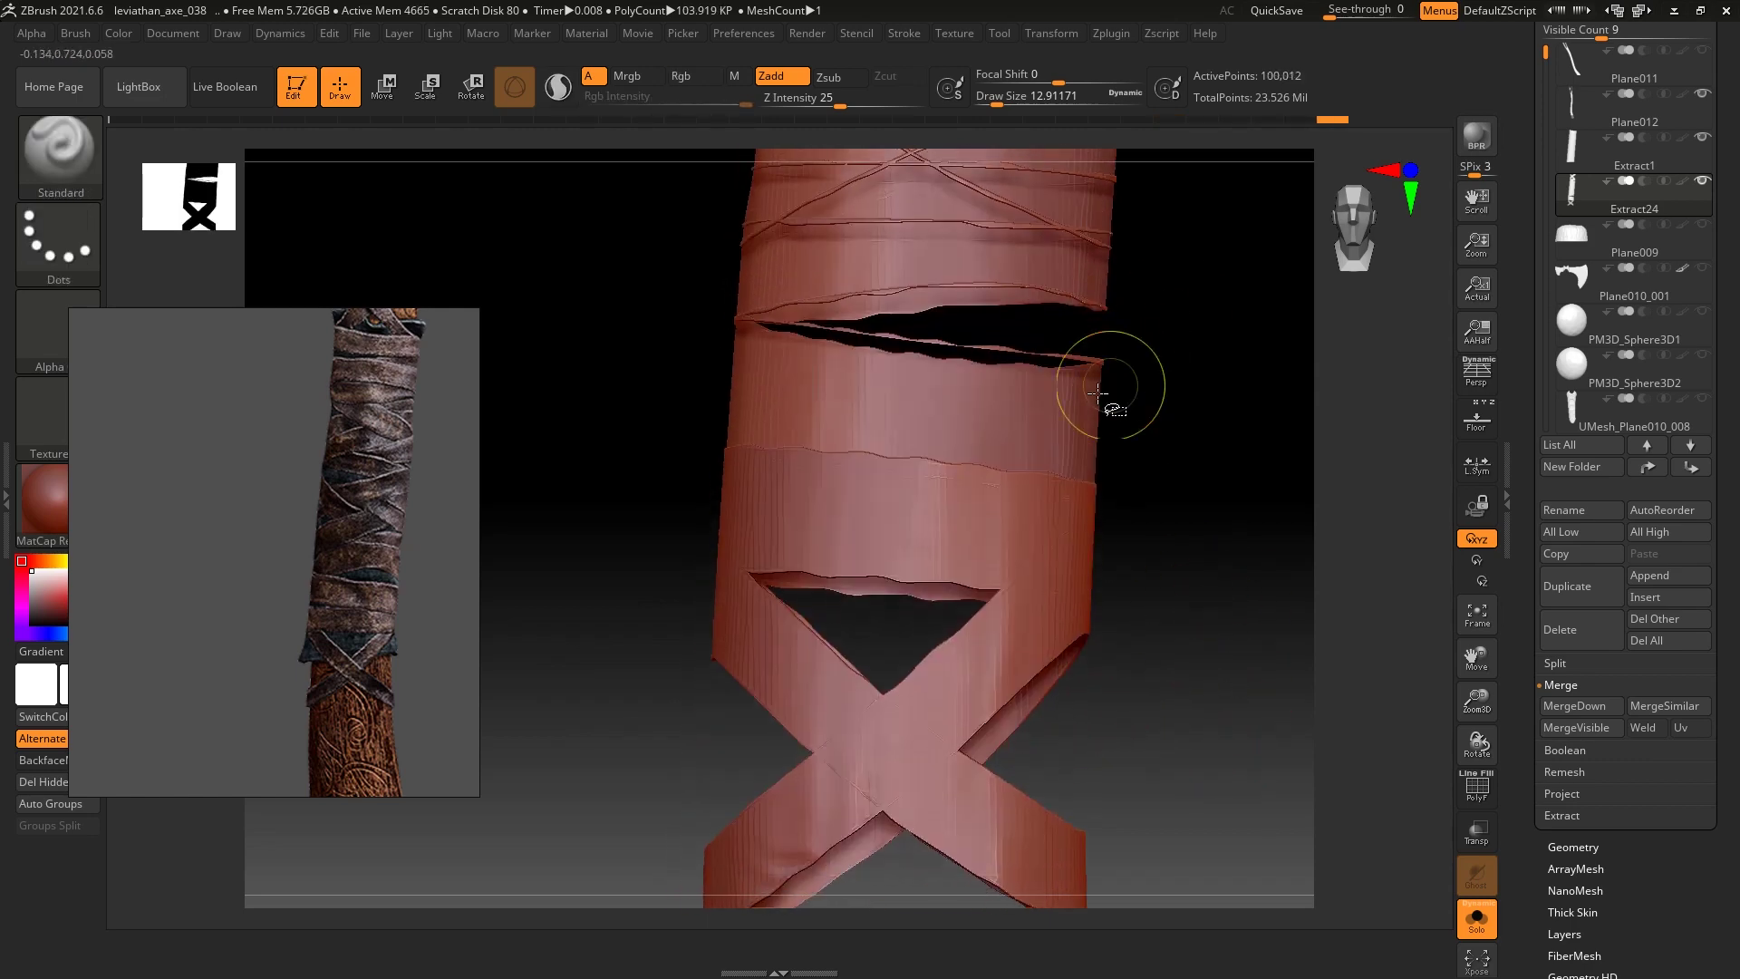
ctrl+alt+shift+click(933, 466)
ctrl+alt+shift+click(1010, 629)
ctrl+alt+shift+click(763, 667)
Hide the last unwanted wrap strips with a rectangle selection
mouse_move(1215, 302)
mouse_down()
mouse_move(1205, 474)
mouse_move(1080, 416)
mouse_move(1201, 617)
mouse_move(1235, 527)
mouse_move(1215, 372)
mouse_move(1240, 388)
mouse_move(1212, 543)
mouse_move(1158, 420)
mouse_move(1127, 517)
mouse_up()
key(ctrl+shift)
mouse_move(1091, 312)
ctrl+shift+mouse_down()
mouse_move(1185, 481)
mouse_move(1158, 393)
mouse_move(1223, 585)
mouse_move(1200, 521)
mouse_move(1231, 209)
mouse_move(1257, 575)
mouse_move(1205, 323)
mouse_move(1166, 477)
mouse_move(1226, 450)
mouse_move(1395, 474)
ctrl+shift+mouse_up()
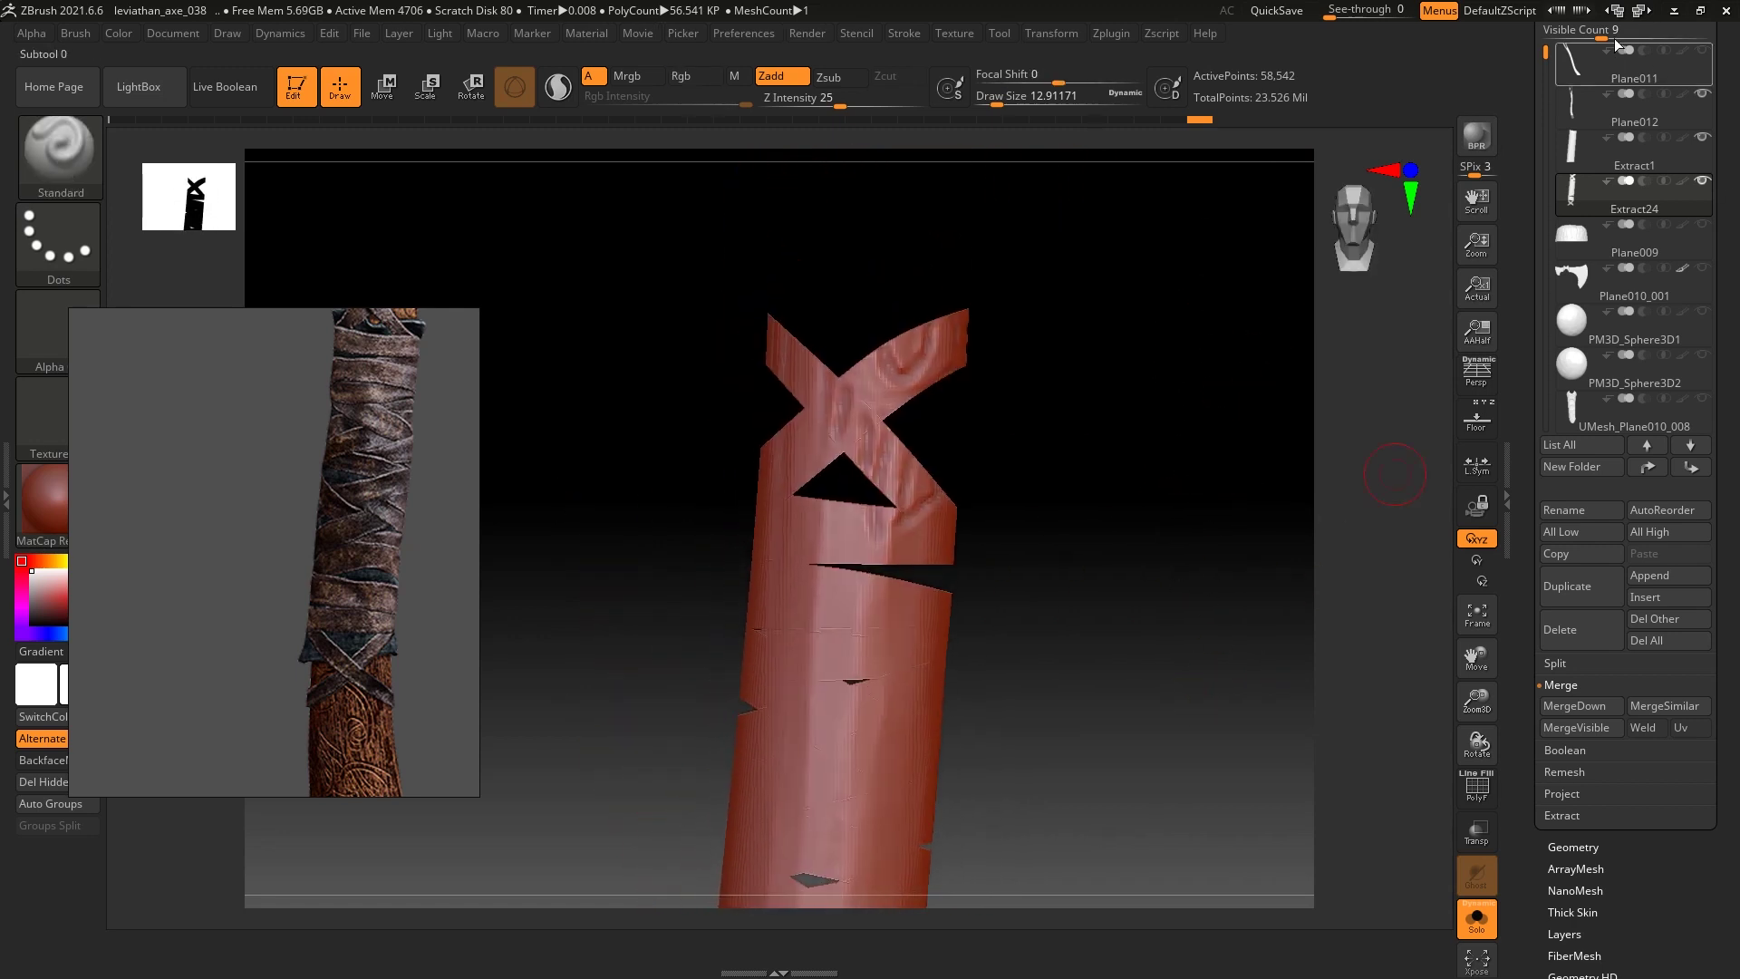
scroll(1623, 272, up, 5)
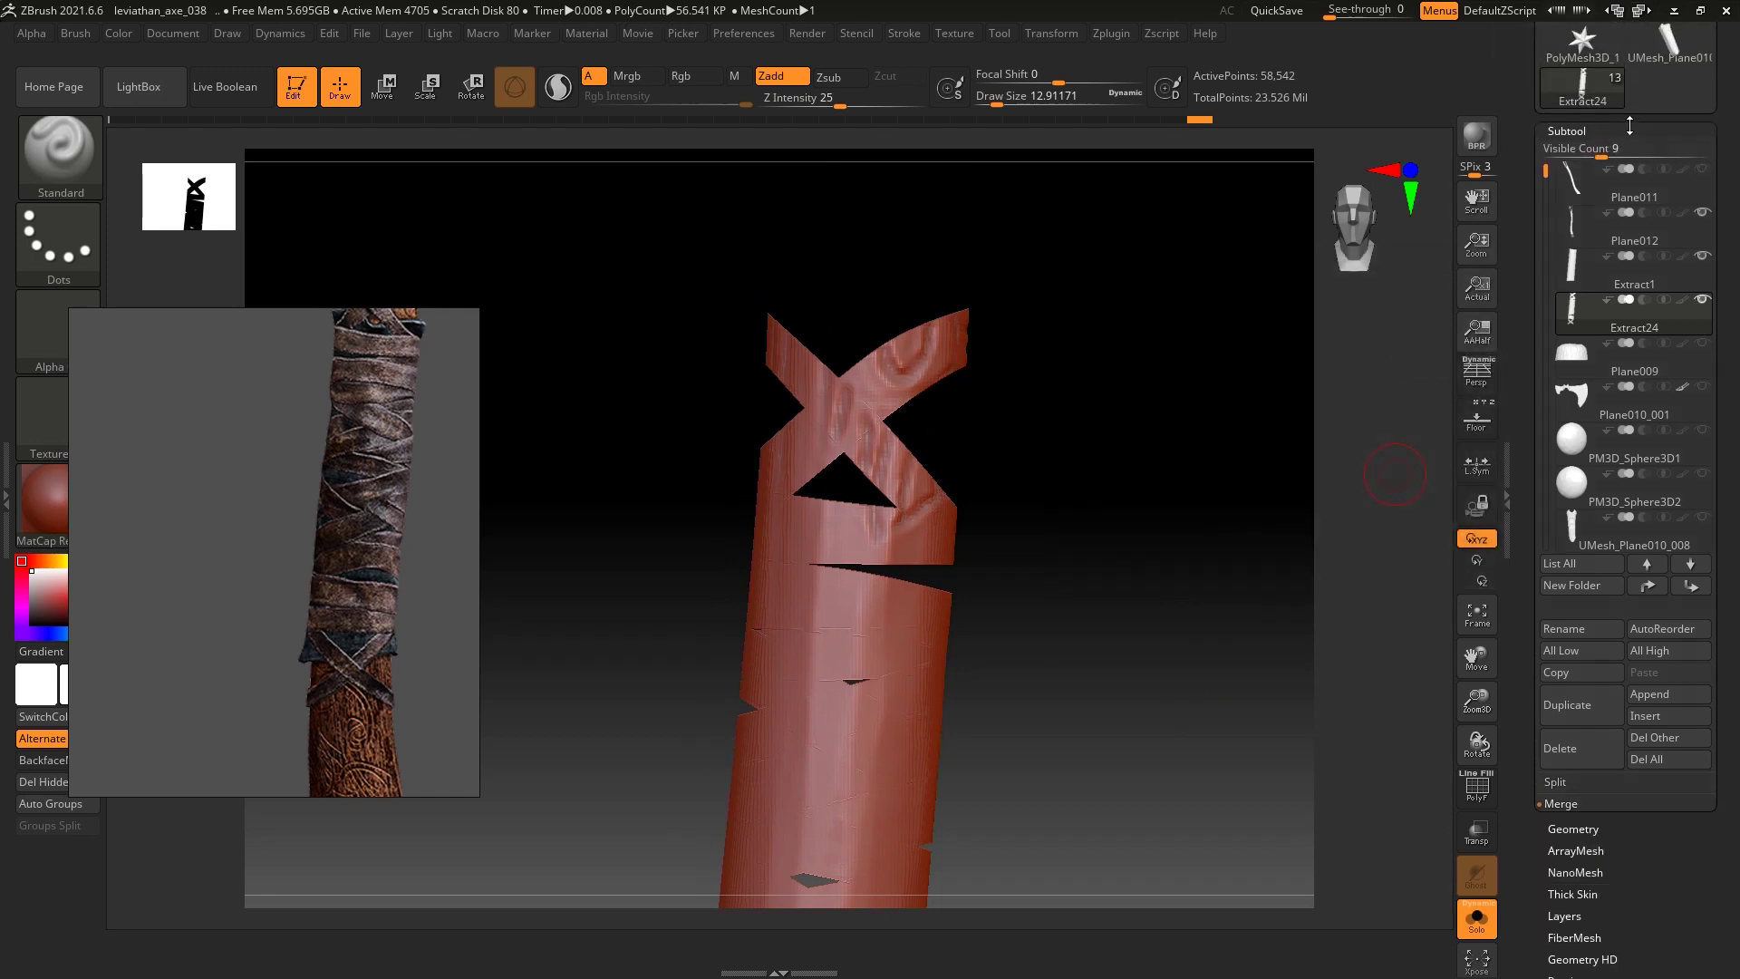
Permanently remove the hidden wrap geometry with Del Hidden and check the remaining sleeve
click(1621, 134)
click(1597, 741)
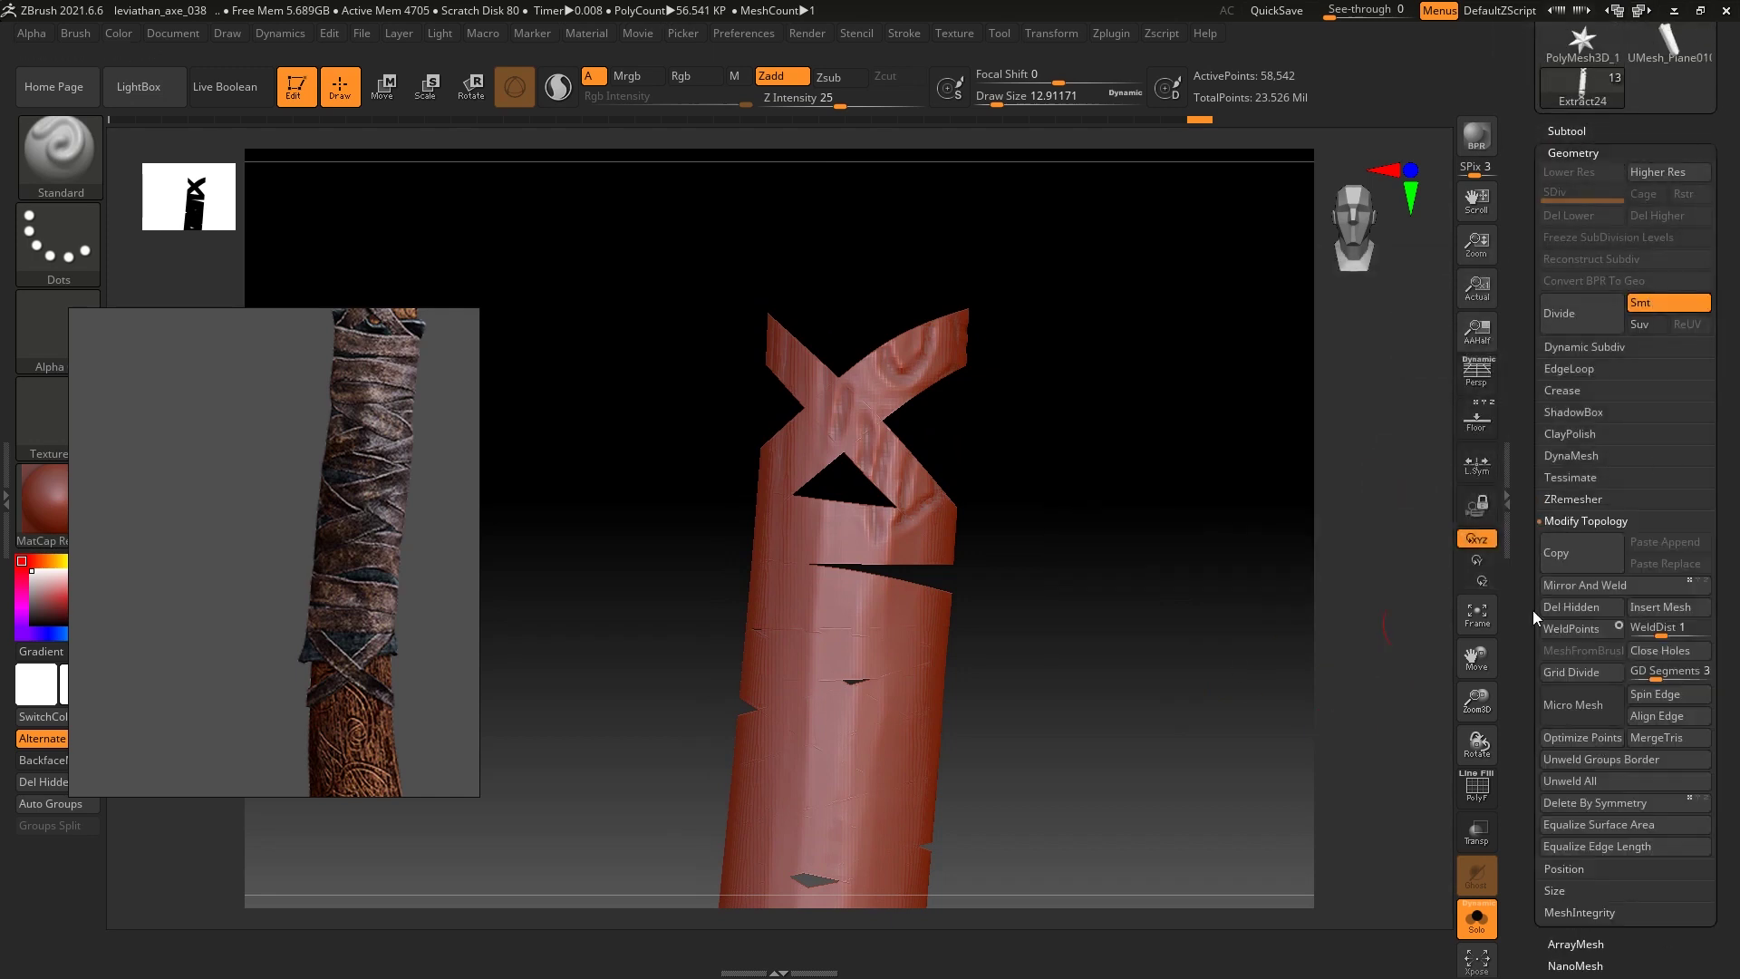
click(1587, 607)
key(shift+f)
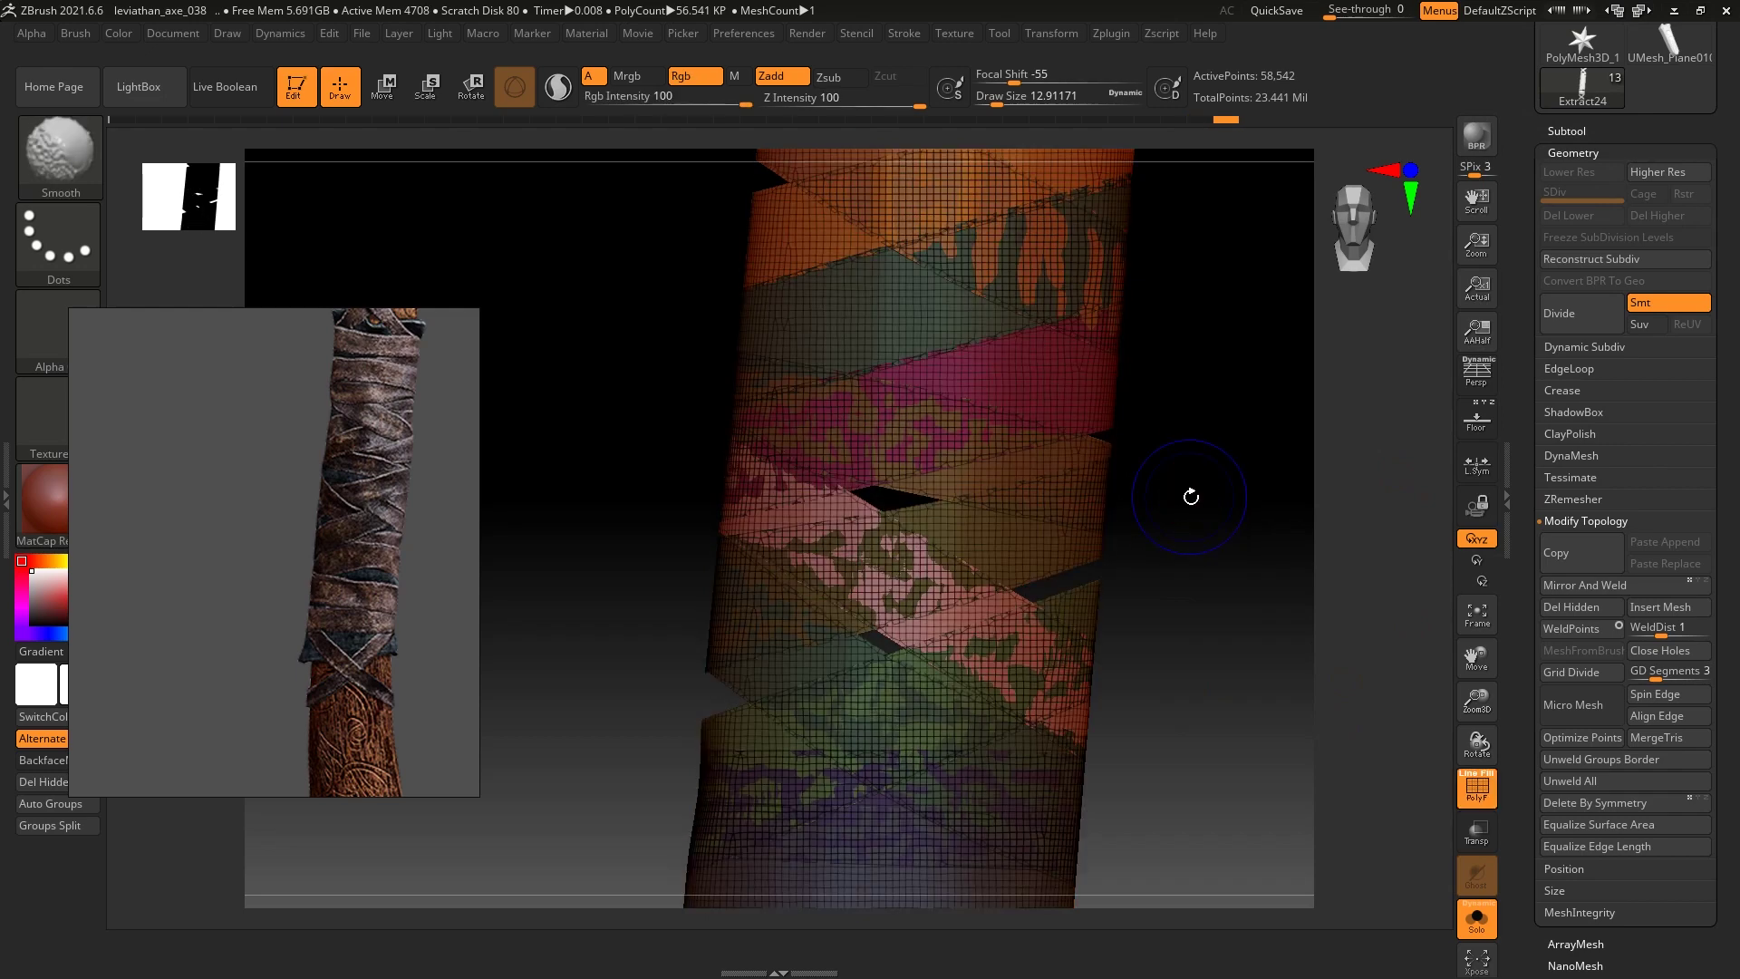
mouse_move(1286, 583)
mouse_down()
mouse_move(1200, 666)
mouse_move(1245, 389)
mouse_up()
key(shift+f)
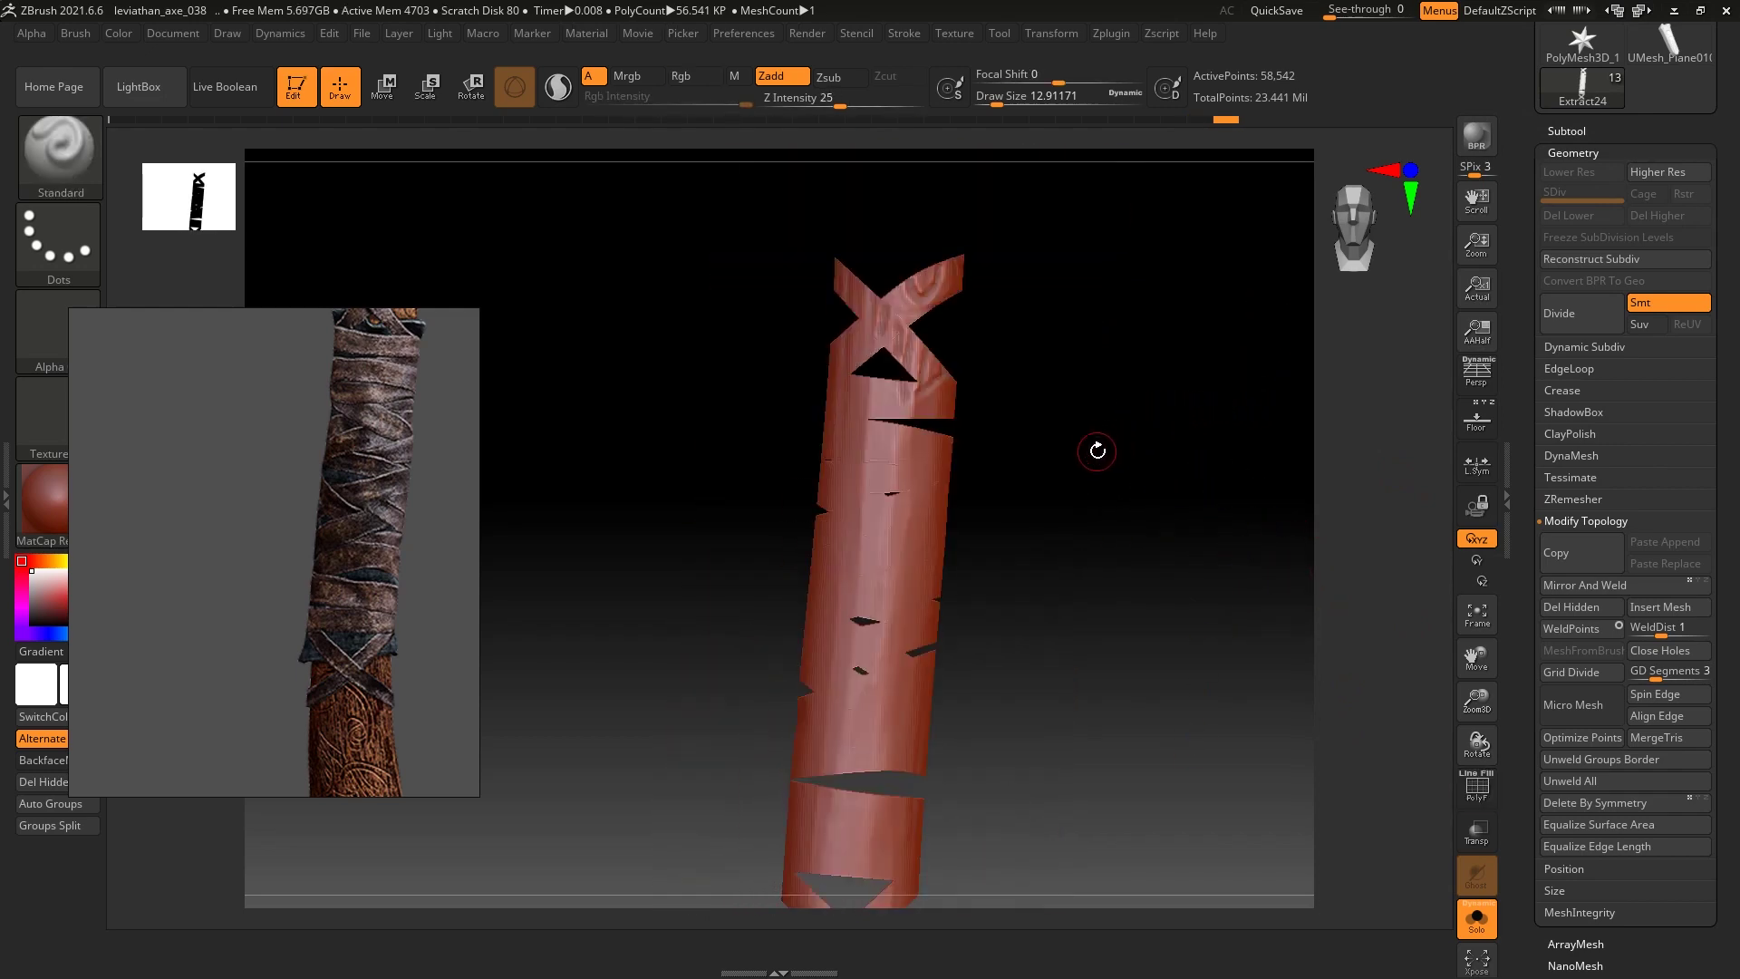
Smooth the sleeve with the Deformation Polish By Features slider
click(1574, 152)
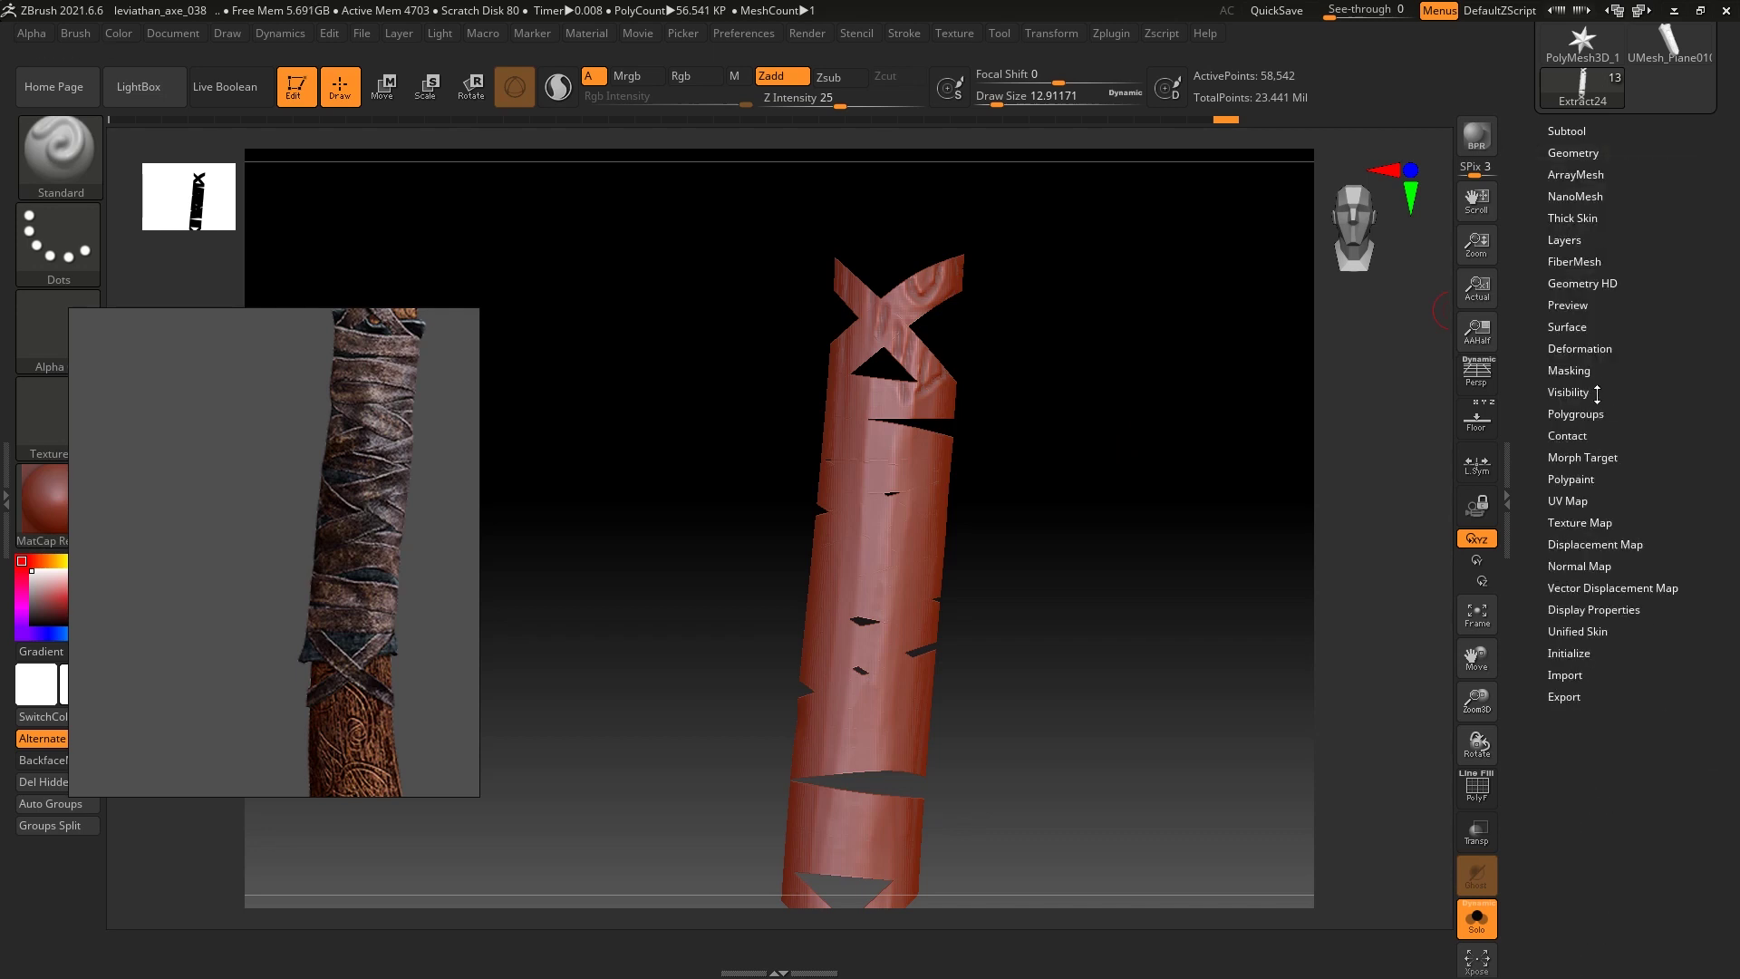
click(1599, 350)
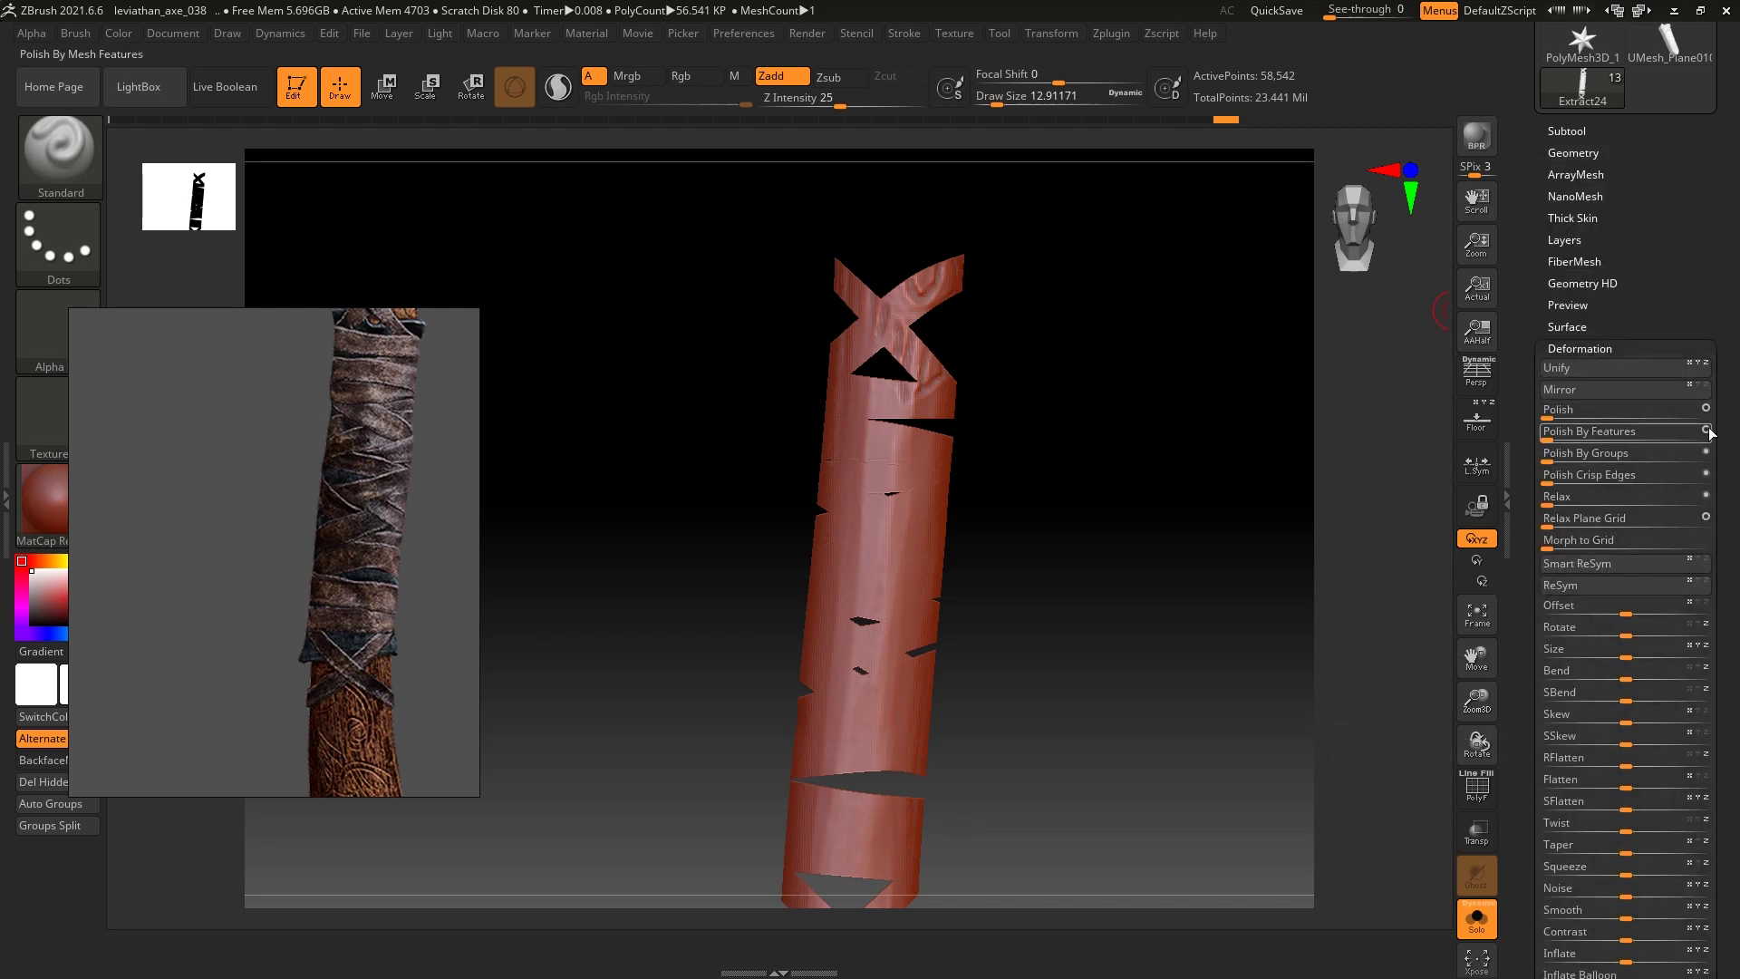
drag(1548, 435, 1602, 435)
drag(1282, 439, 1420, 419)
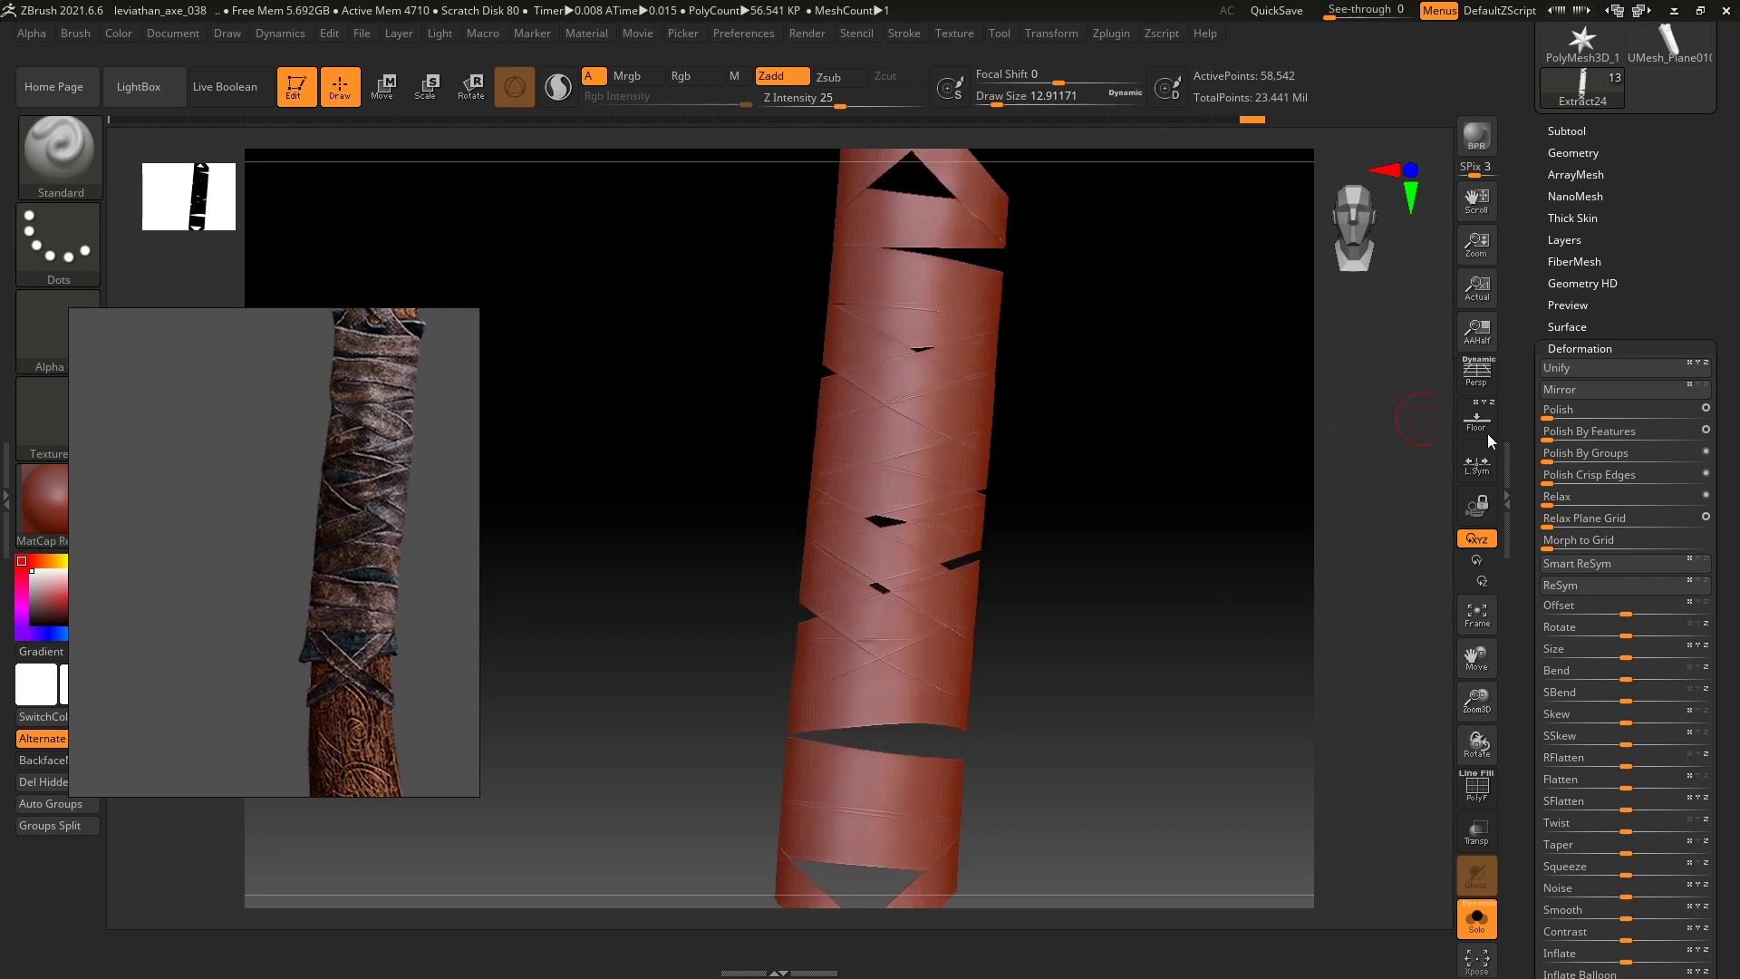
mouse_move(1223, 390)
mouse_down()
mouse_move(1006, 266)
mouse_move(1131, 490)
mouse_move(1169, 606)
mouse_move(1205, 447)
mouse_move(1186, 446)
mouse_move(1192, 384)
mouse_move(1130, 634)
mouse_move(1320, 571)
mouse_move(1275, 675)
mouse_move(1270, 610)
mouse_move(1286, 628)
mouse_up()
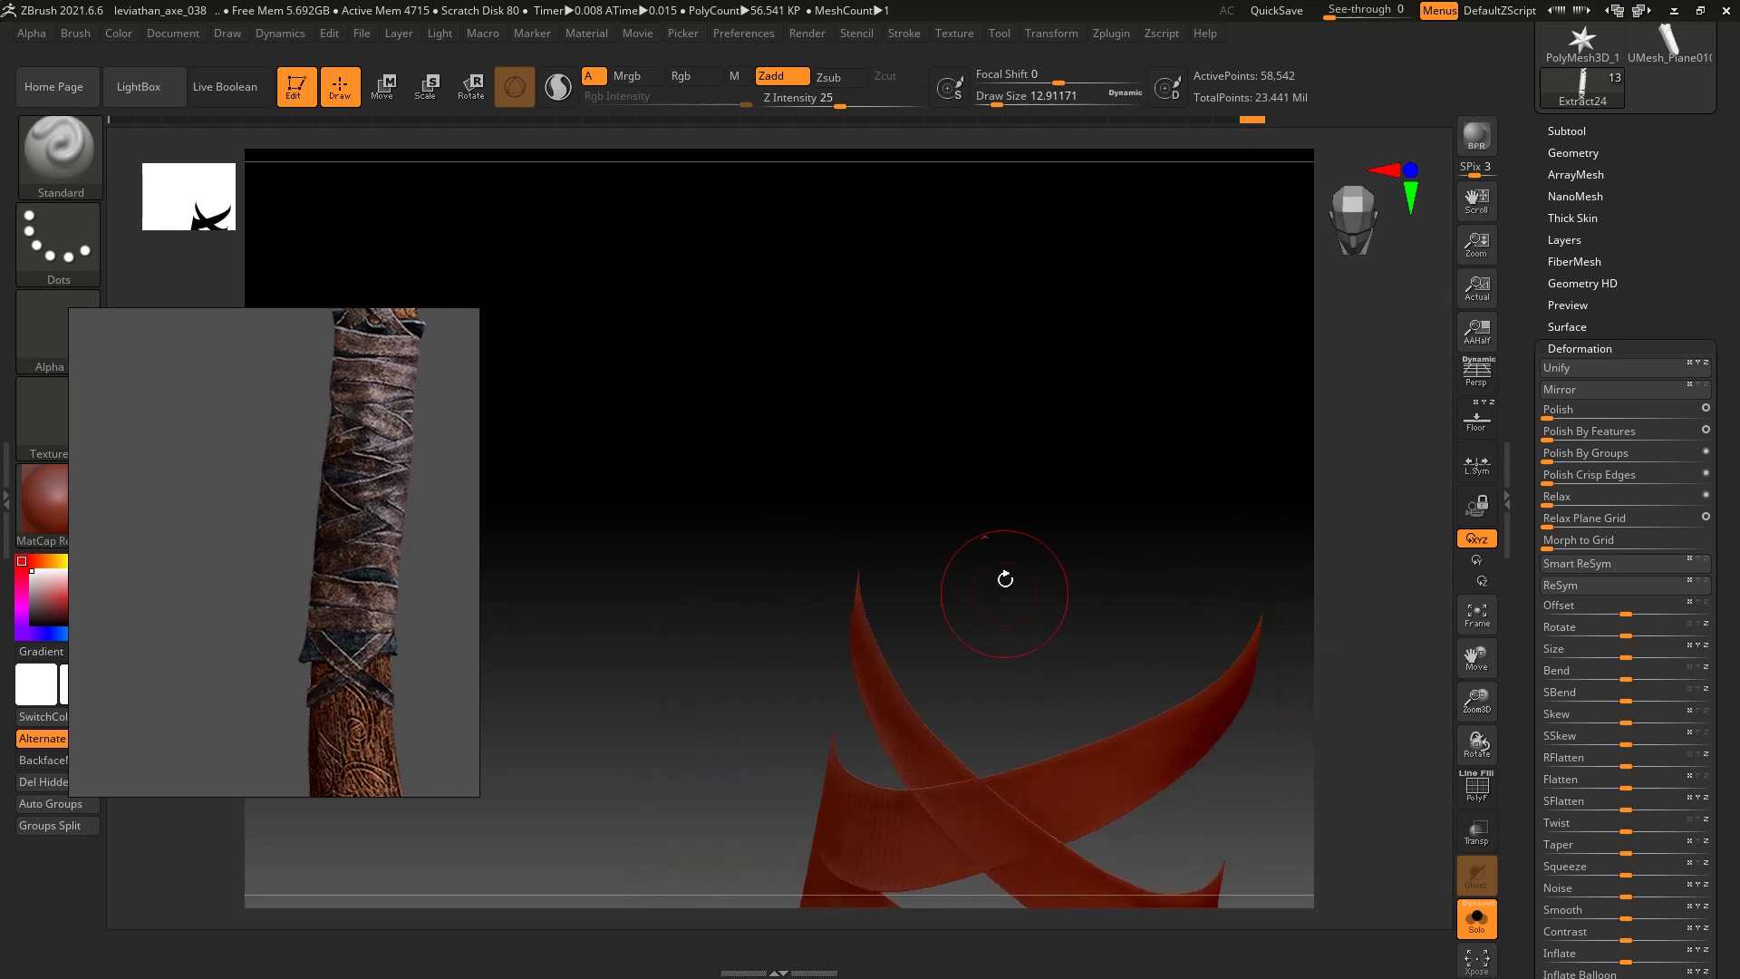
Show the Polygroups options and inspect the Extract24 sleeve's groups in wireframe
mouse_move(981, 547)
mouse_down()
mouse_move(1037, 556)
mouse_move(1061, 533)
mouse_up()
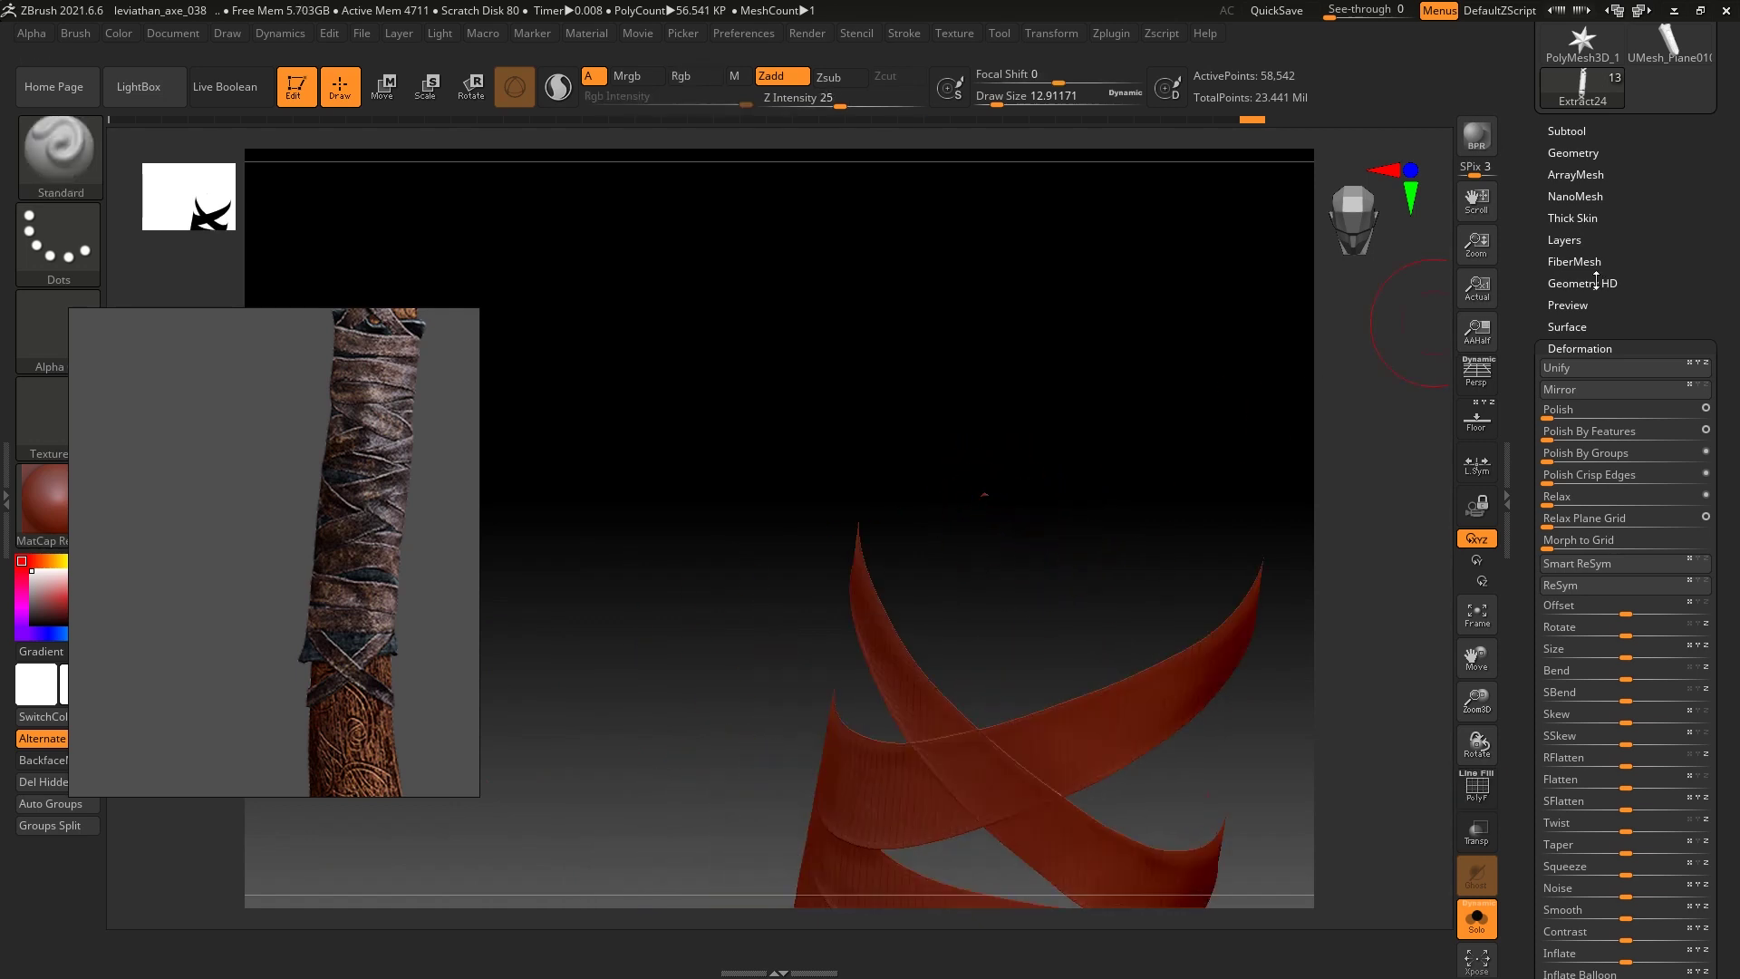
click(1619, 347)
click(1575, 413)
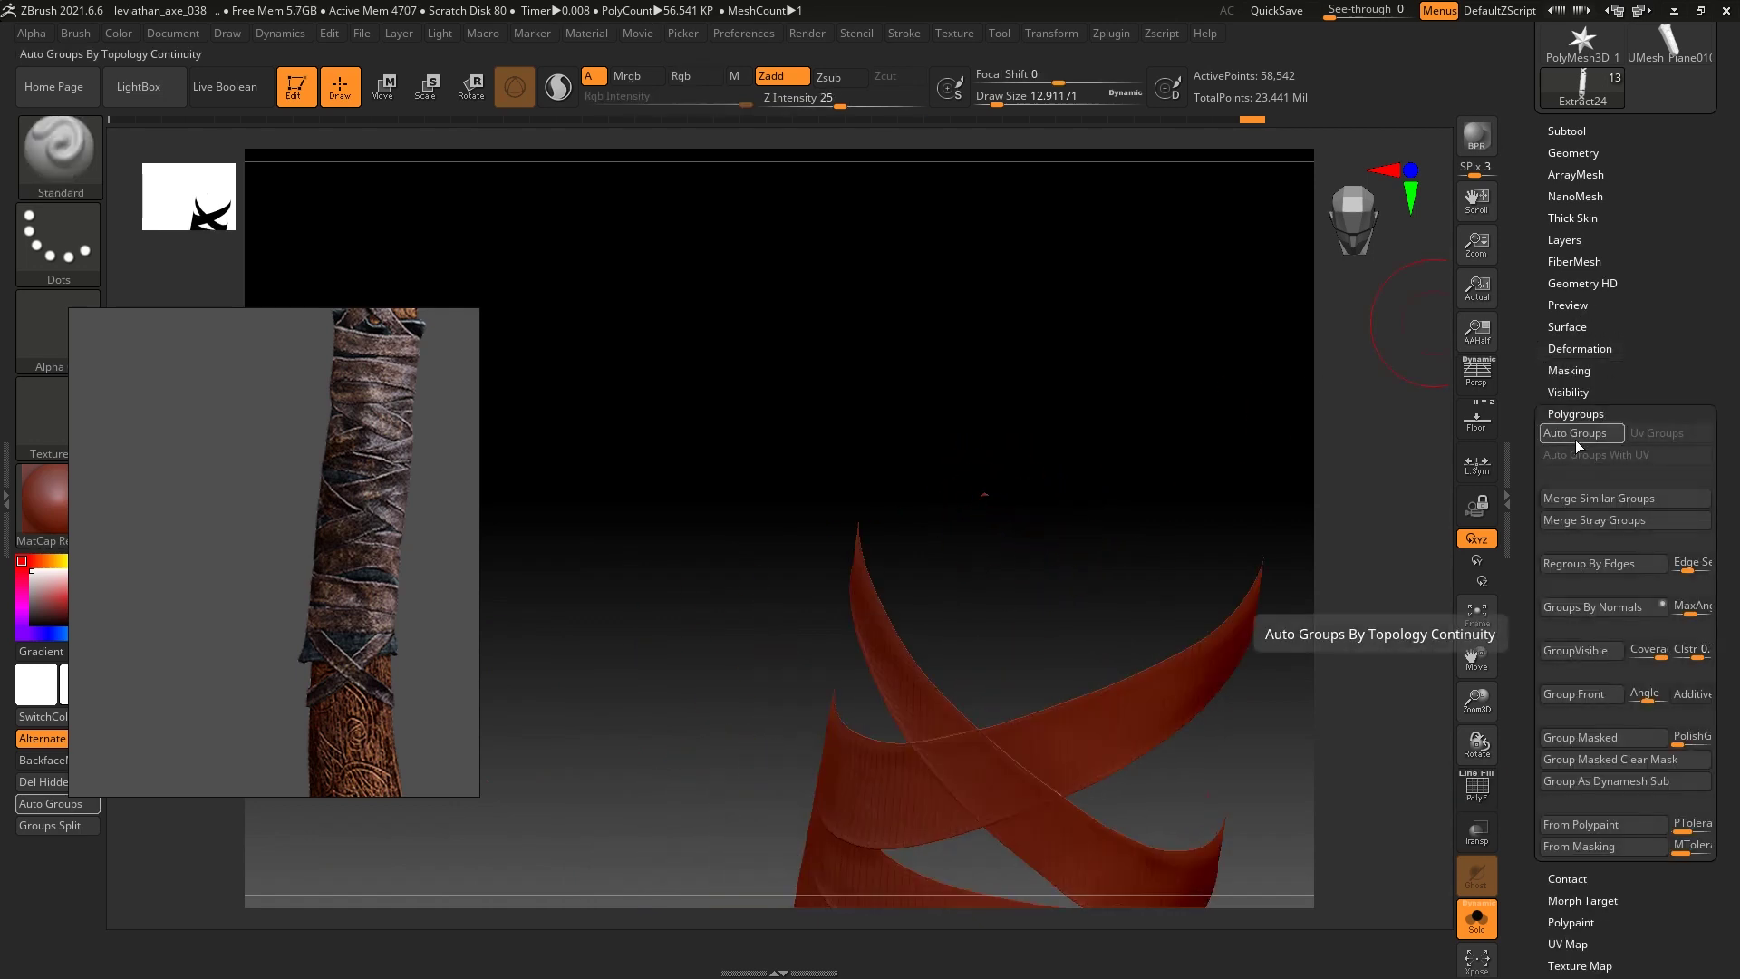
key(shift+f)
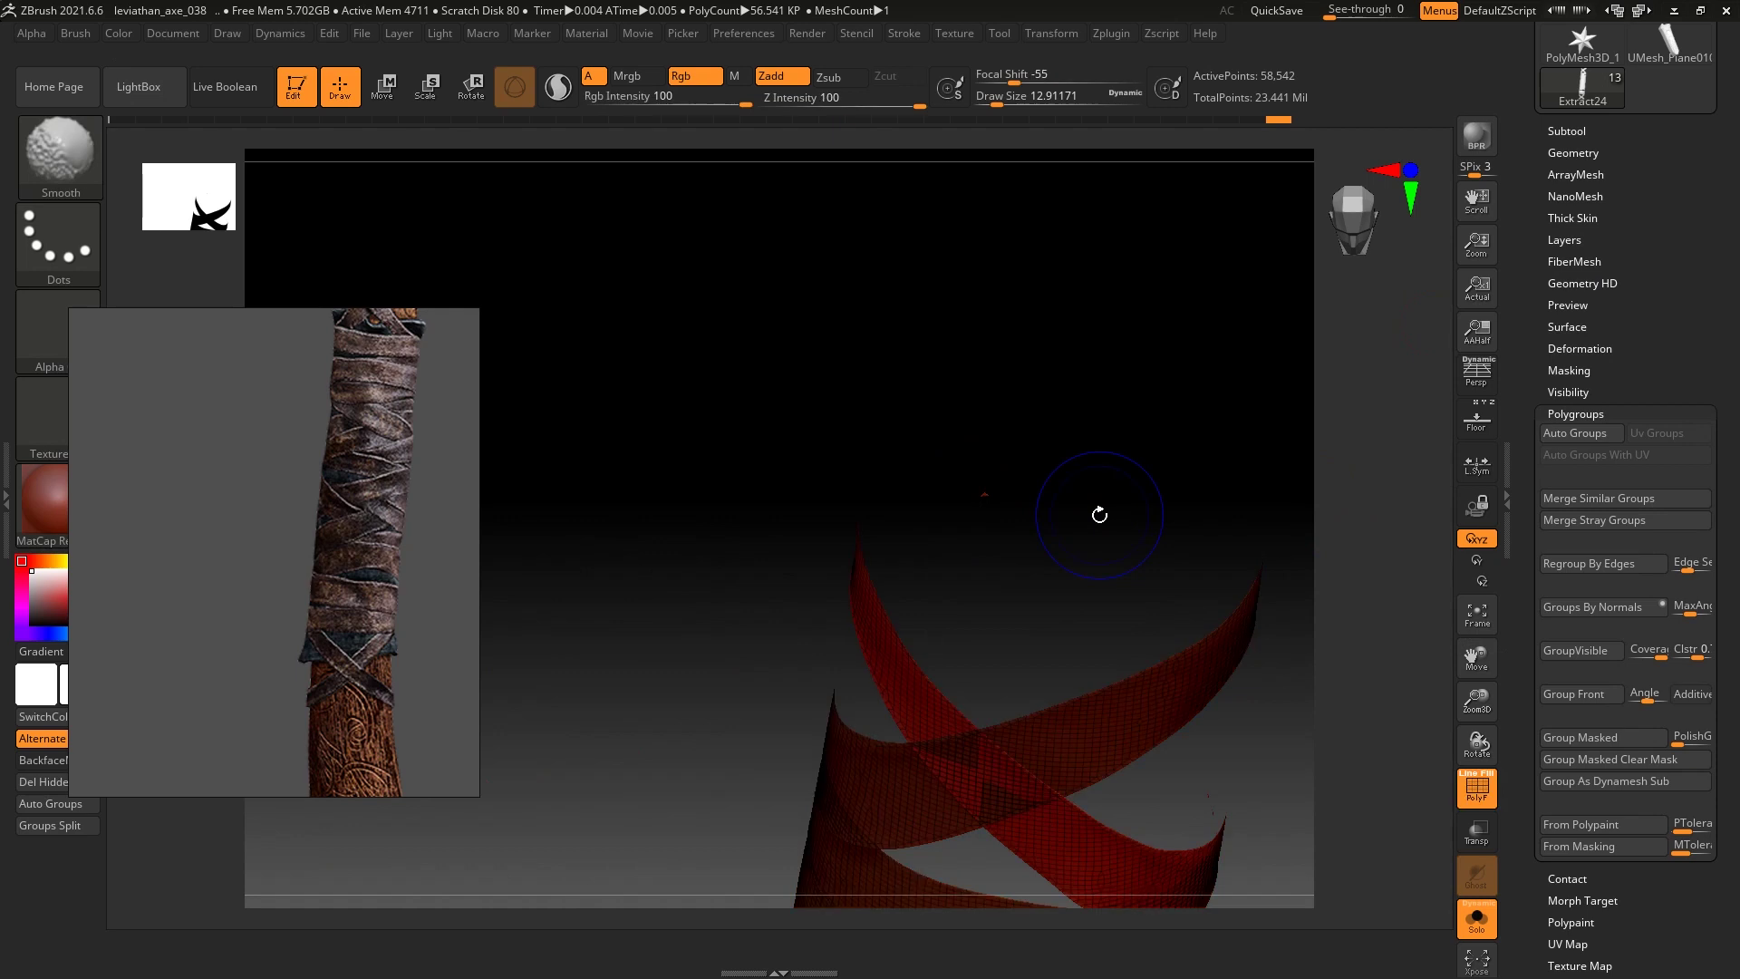
key(shift+f)
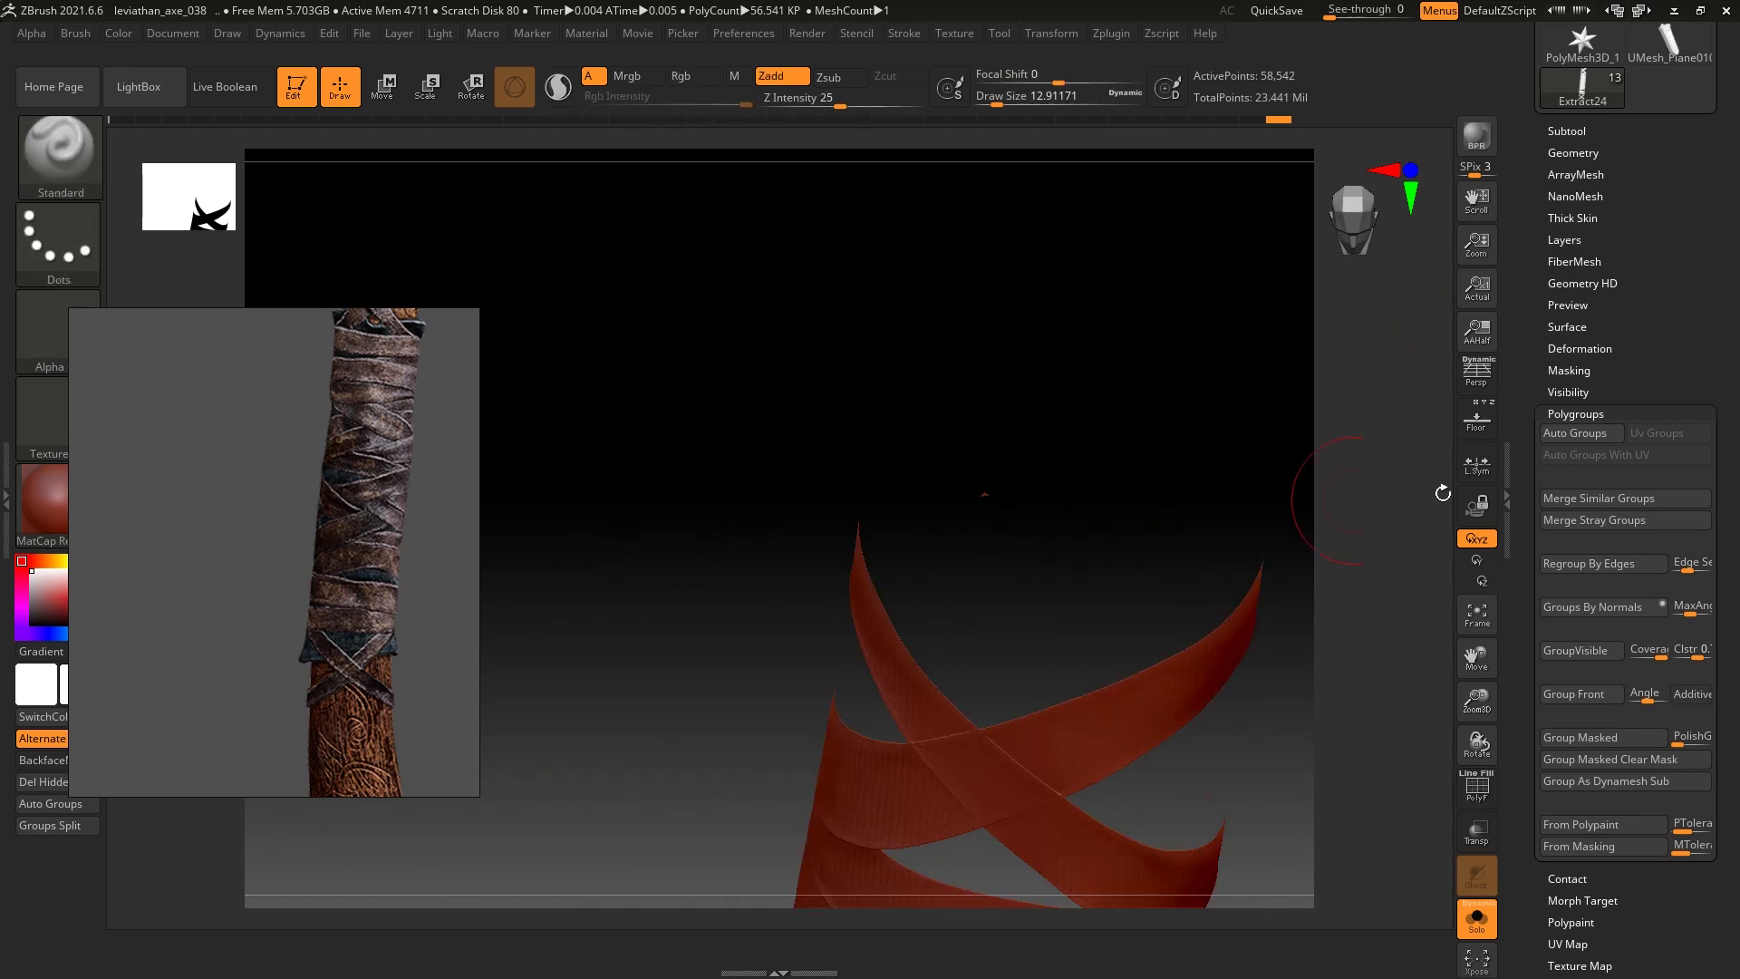
key(shift+f)
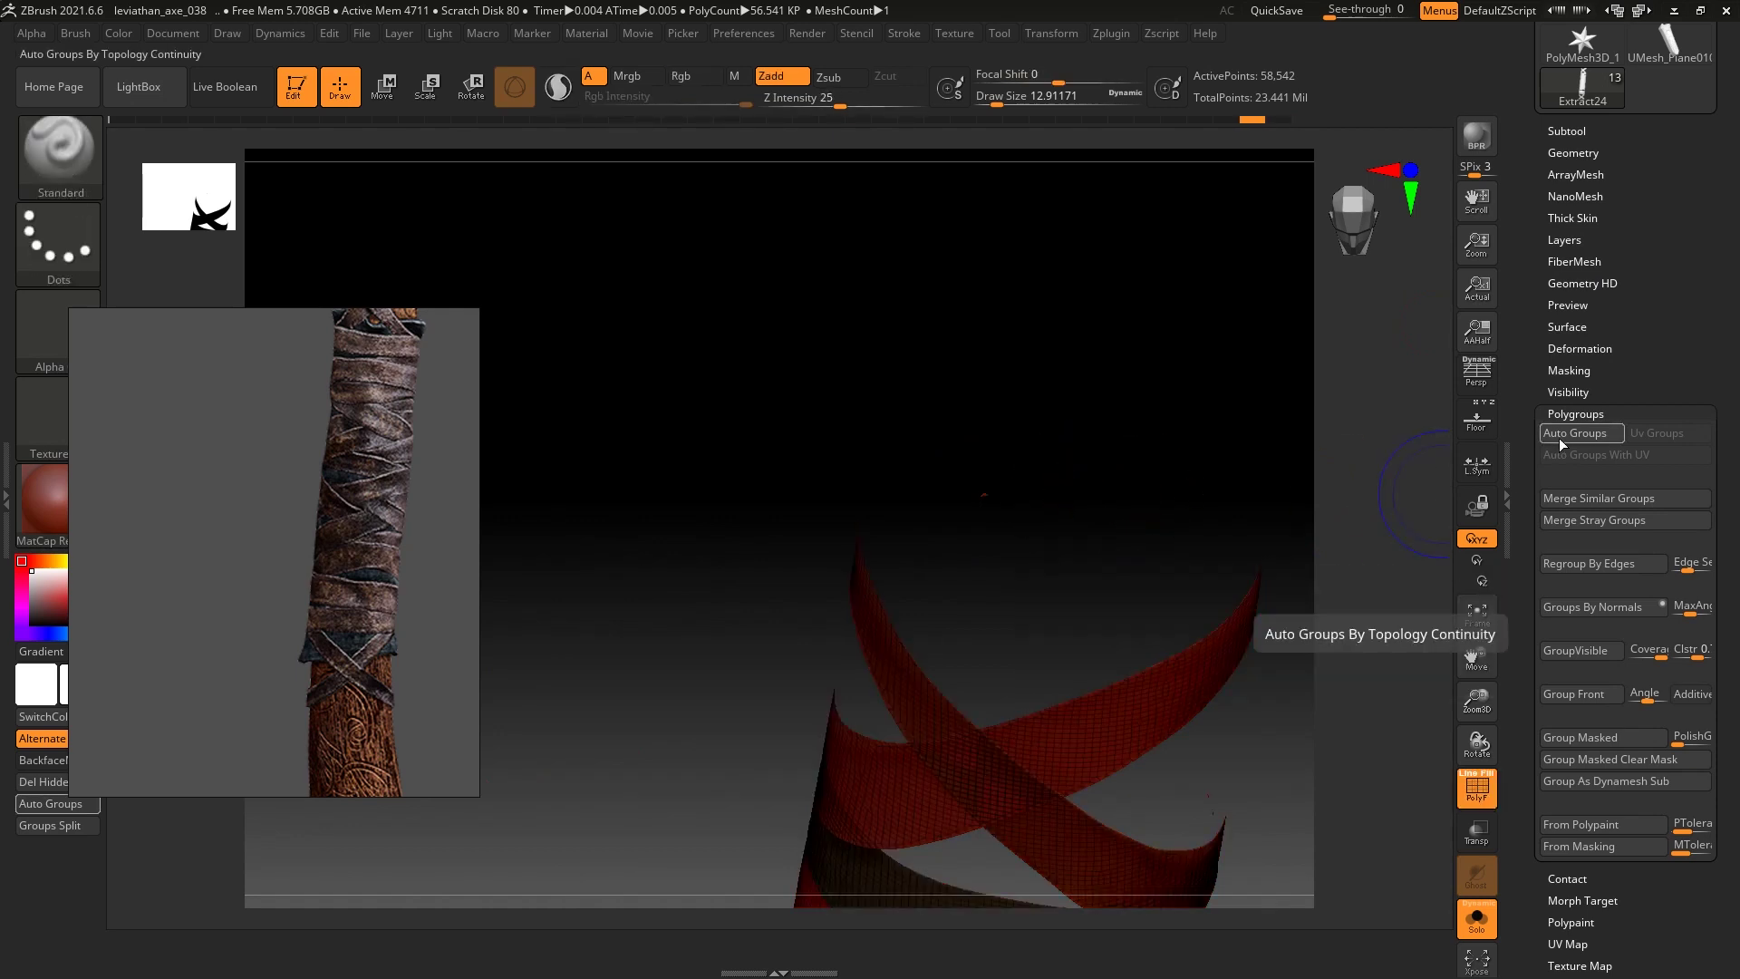
key(ctrl)
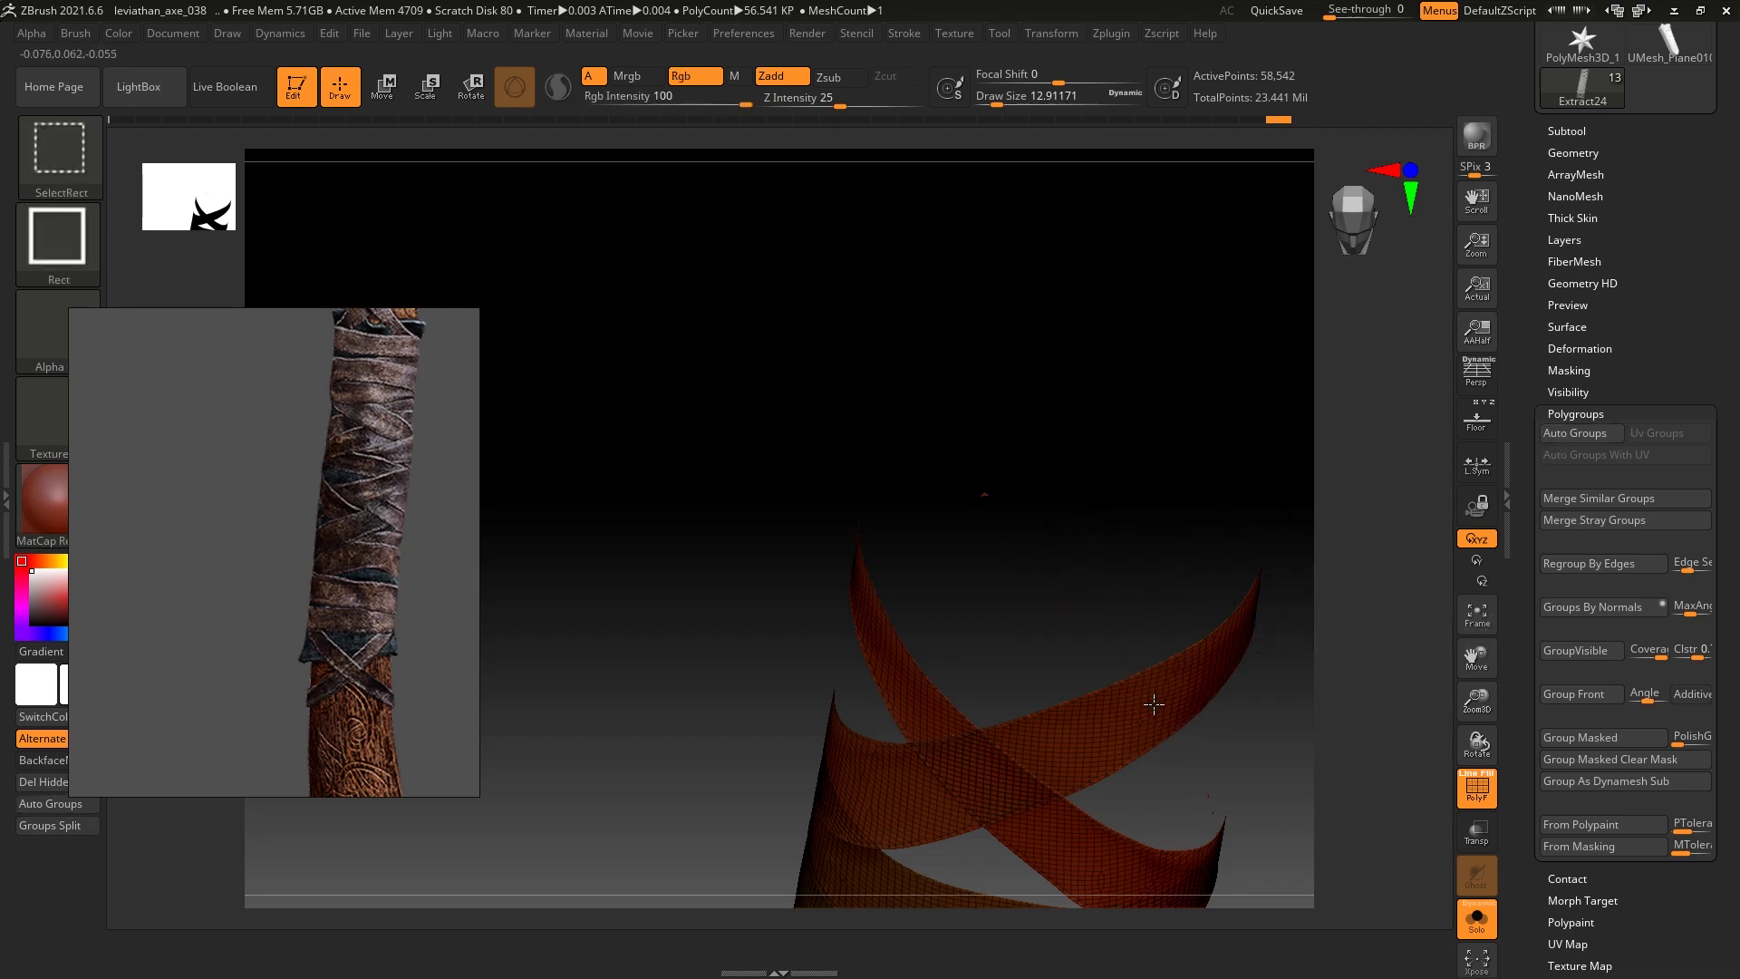
mouse_move(1153, 525)
mouse_down()
mouse_move(1158, 350)
mouse_move(1159, 385)
mouse_move(1244, 456)
mouse_move(1255, 615)
mouse_move(1392, 506)
mouse_move(1218, 518)
mouse_move(1224, 446)
mouse_move(1254, 607)
mouse_move(1224, 382)
mouse_move(1259, 451)
mouse_up()
key(shift+f)
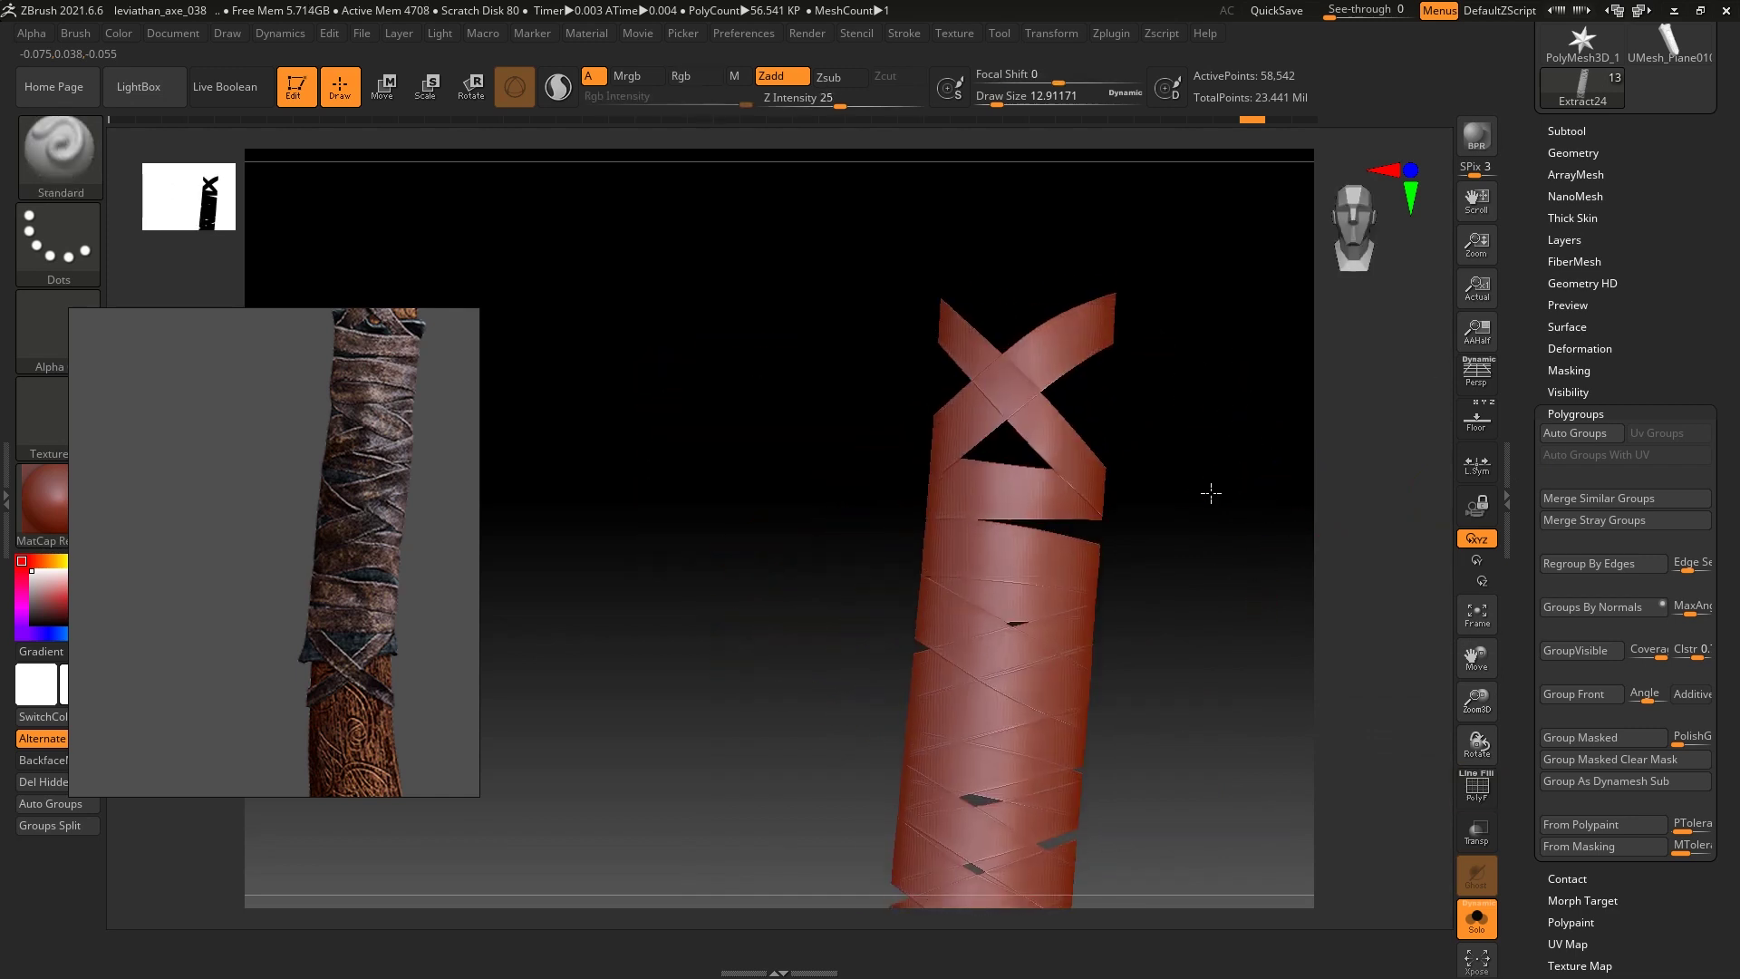
ZRemesh the crossed wrap strips with Same polygon density
key(shift+f)
key(shift+f)
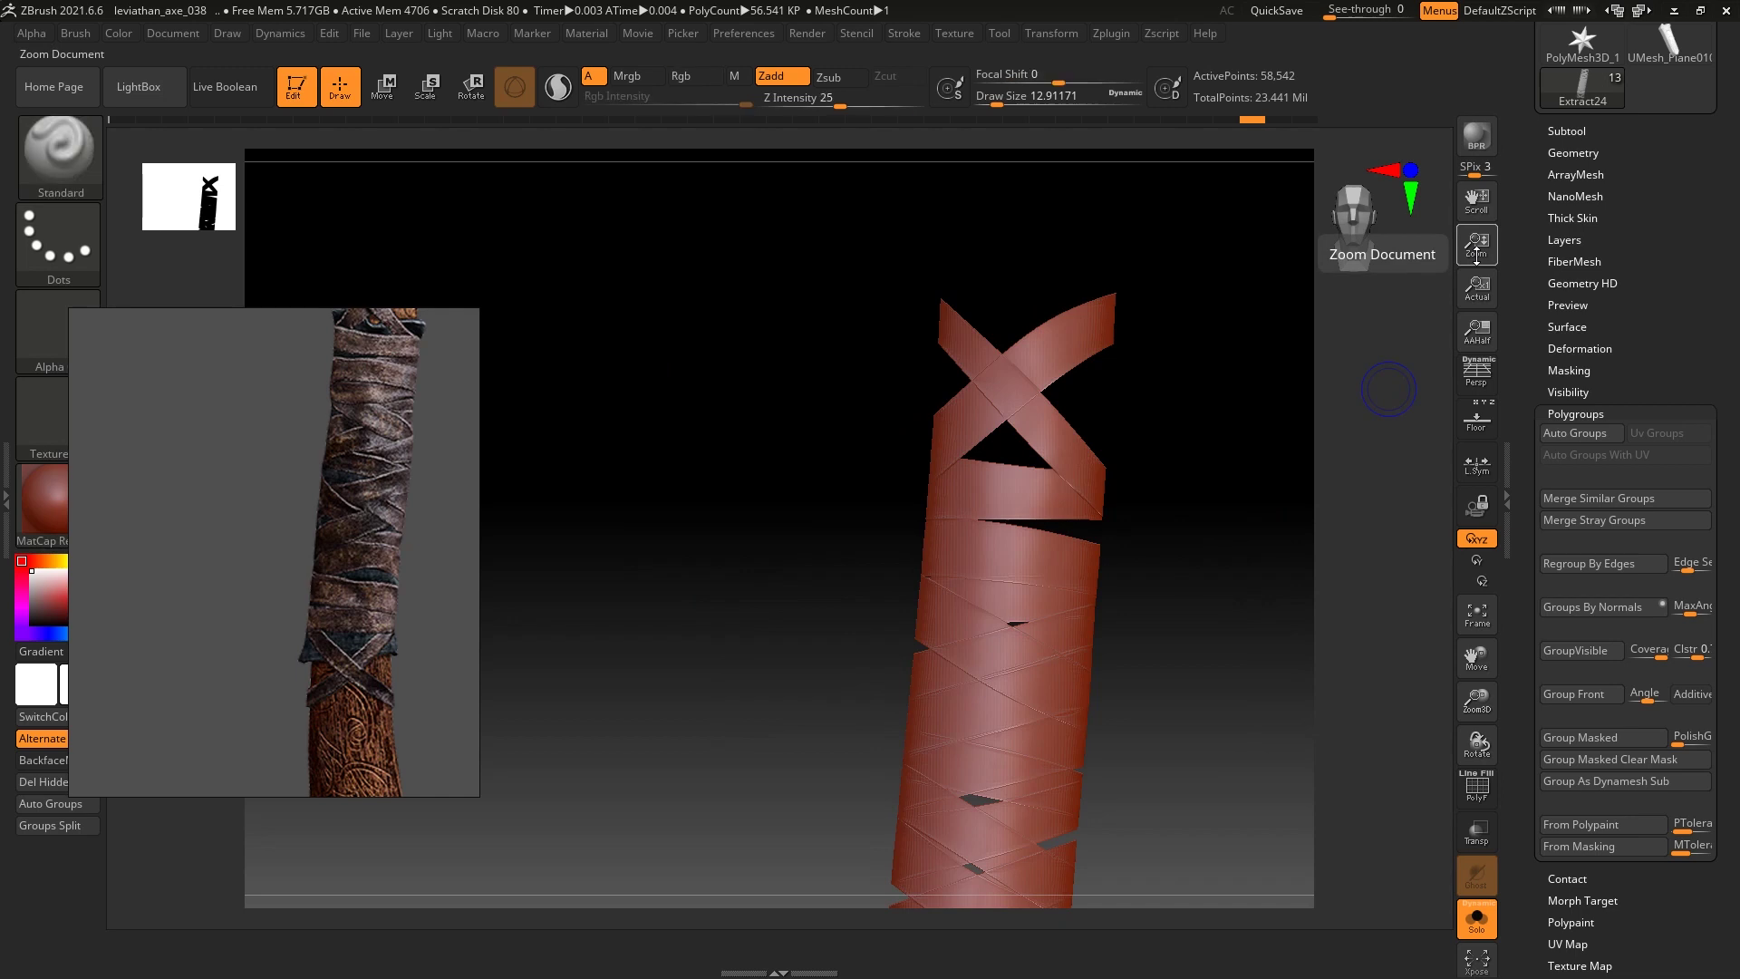
click(1582, 156)
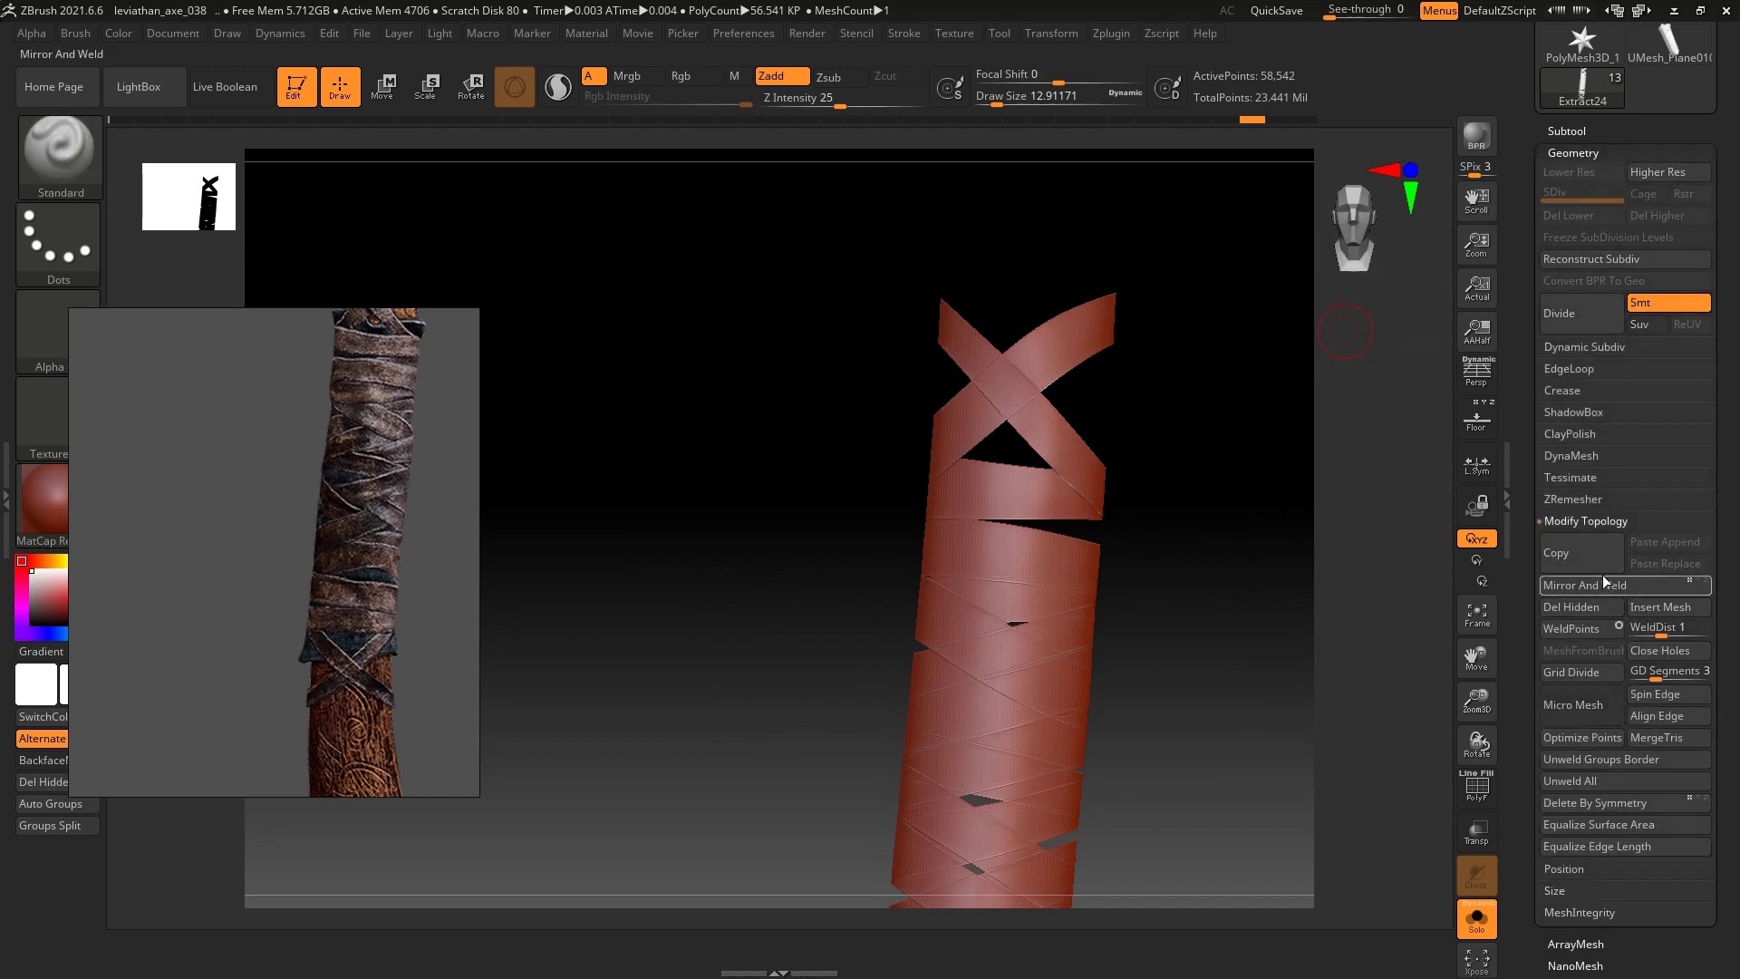
click(1624, 521)
click(1596, 499)
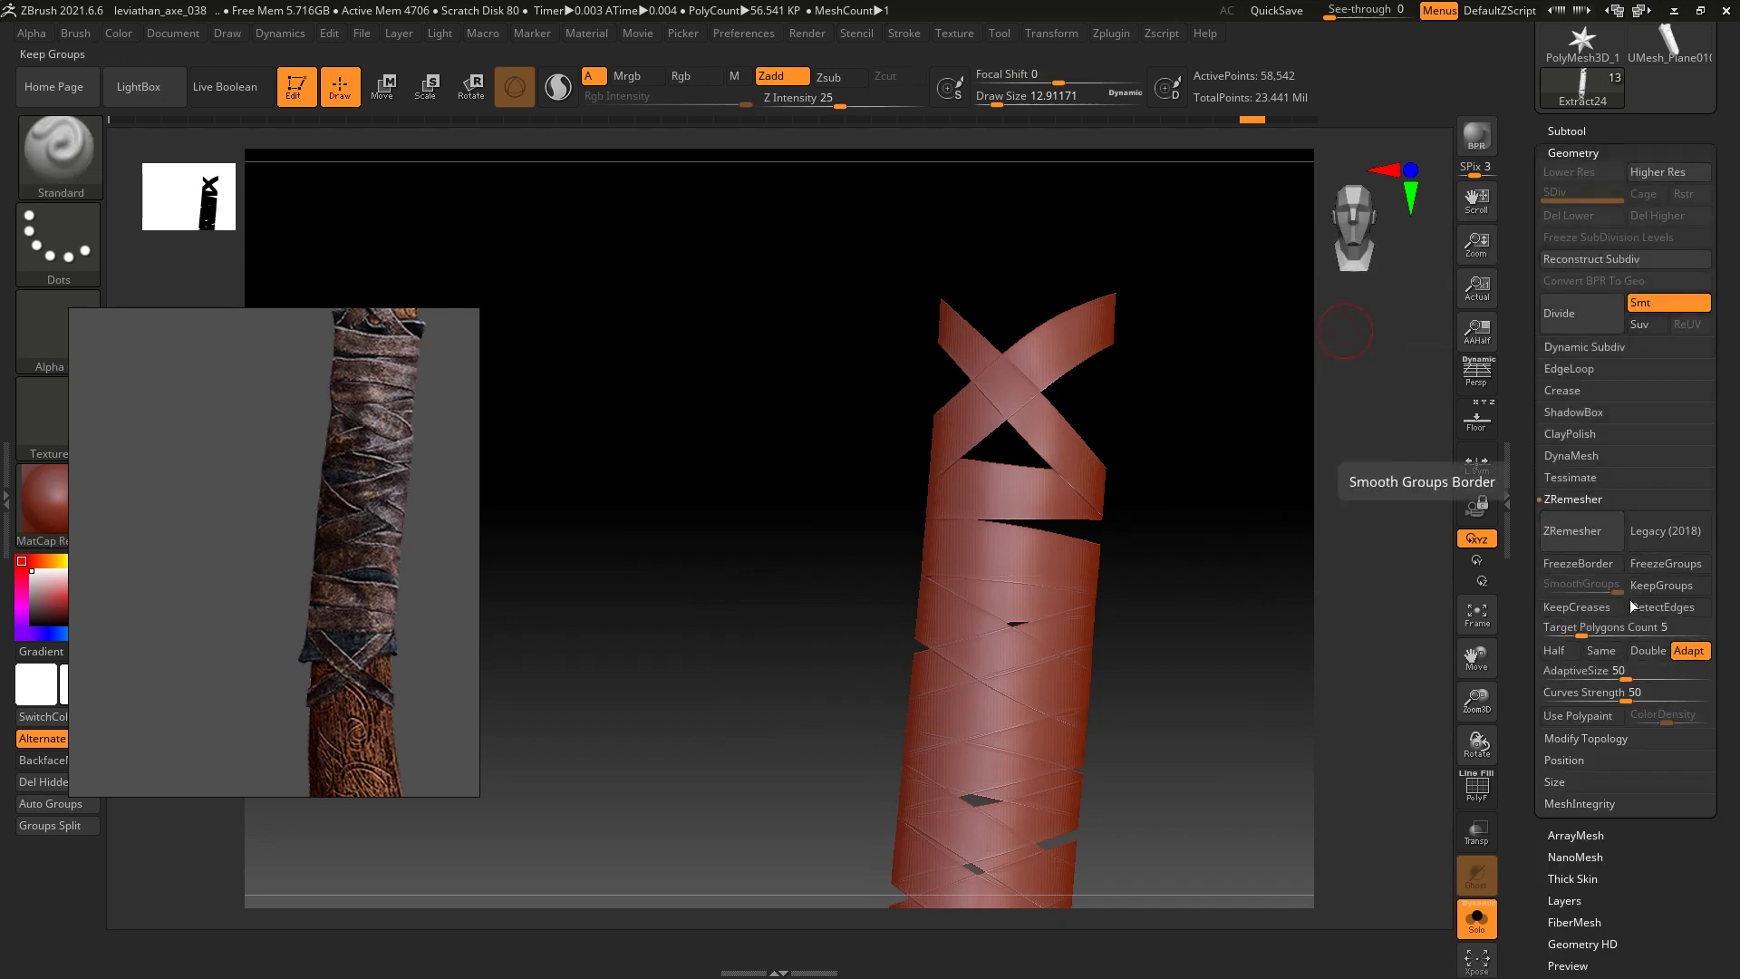
click(1602, 652)
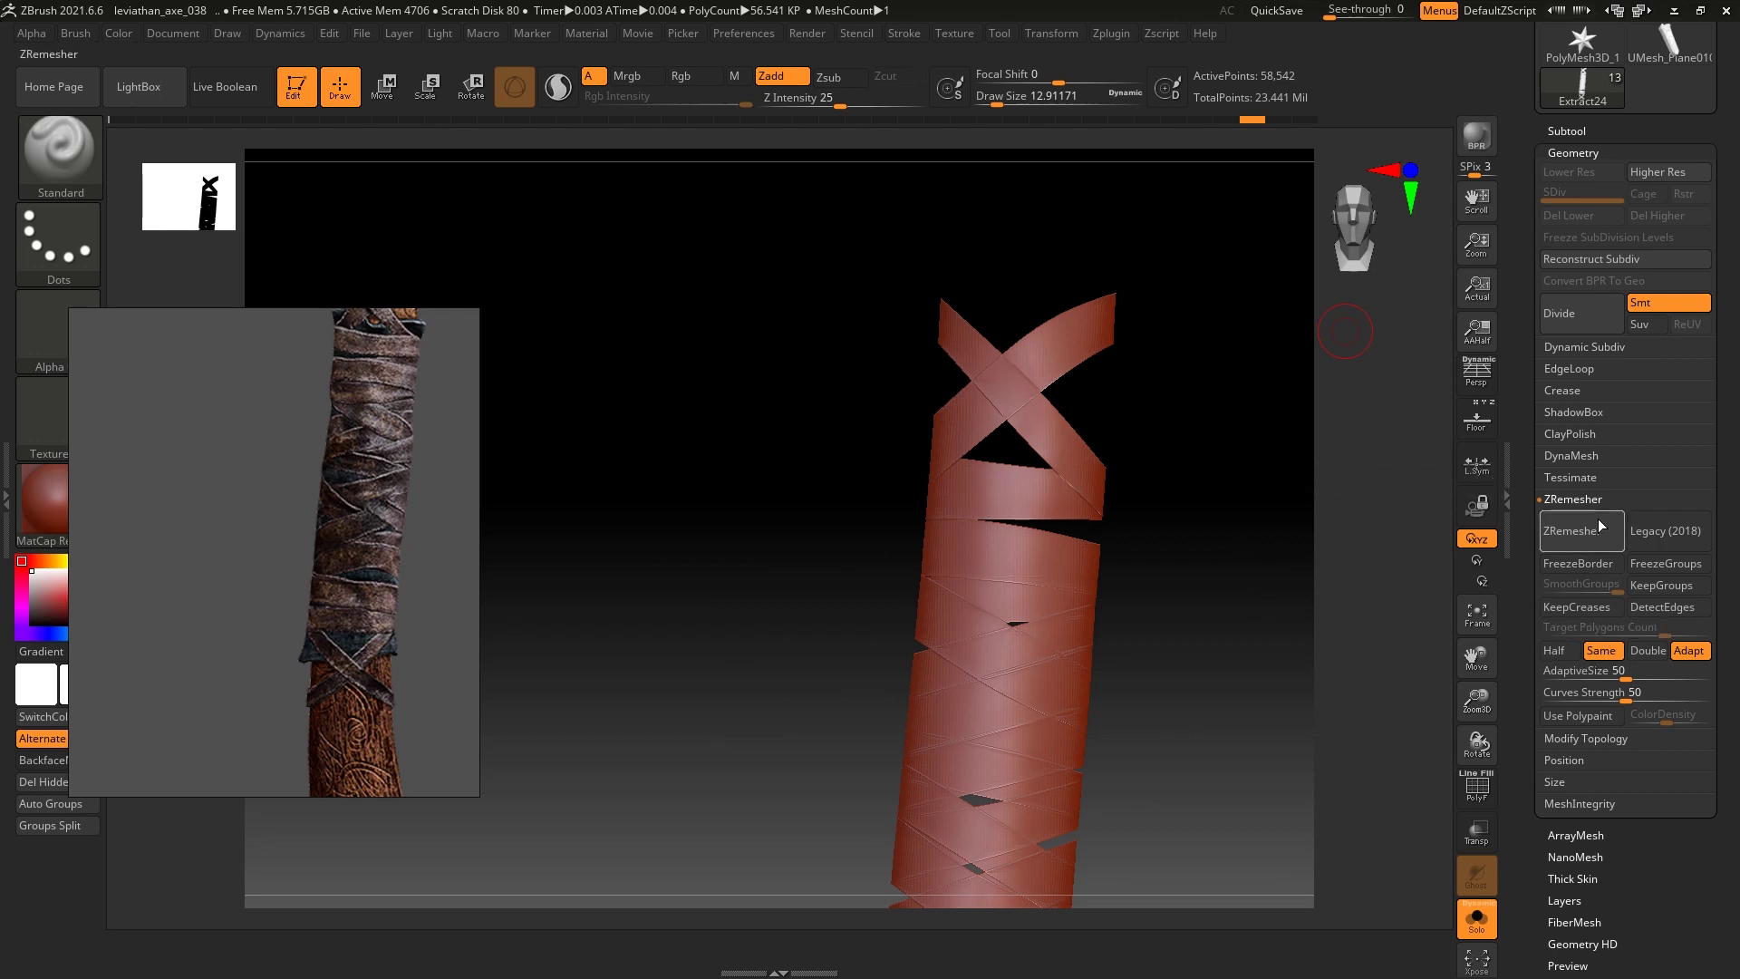
click(1601, 528)
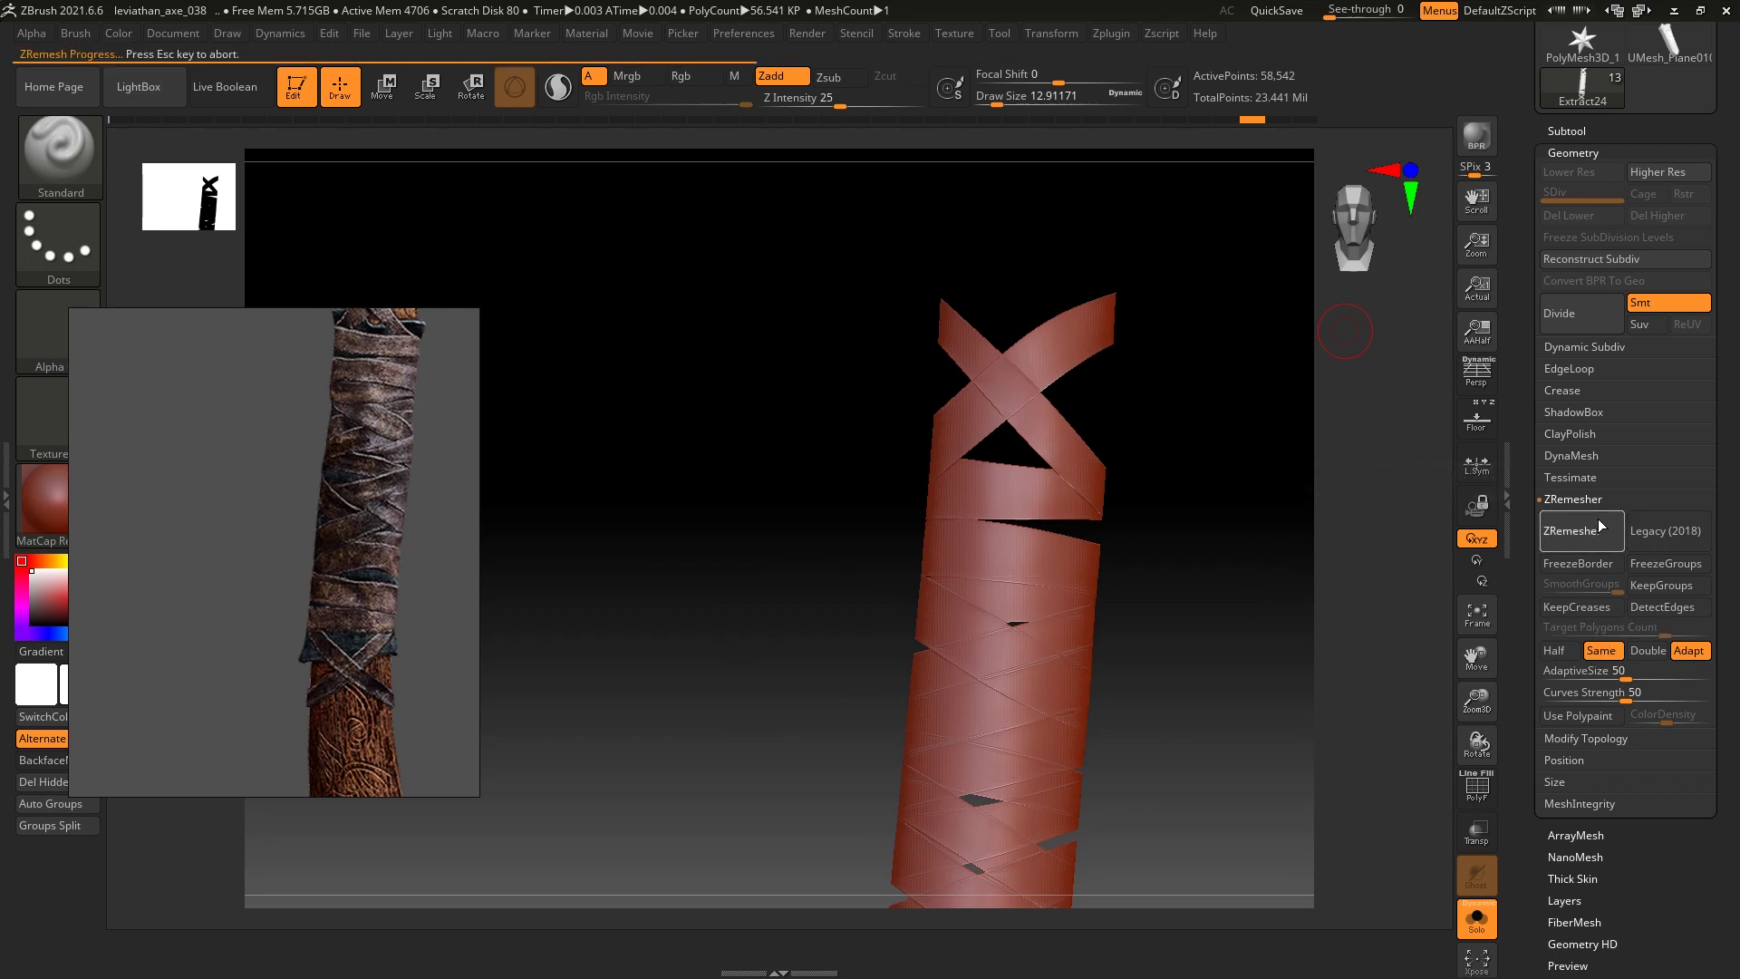
Run ZRemesher again at Half density, bringing Extract24 to 4,085 points
scroll(1215, 371, up, 3)
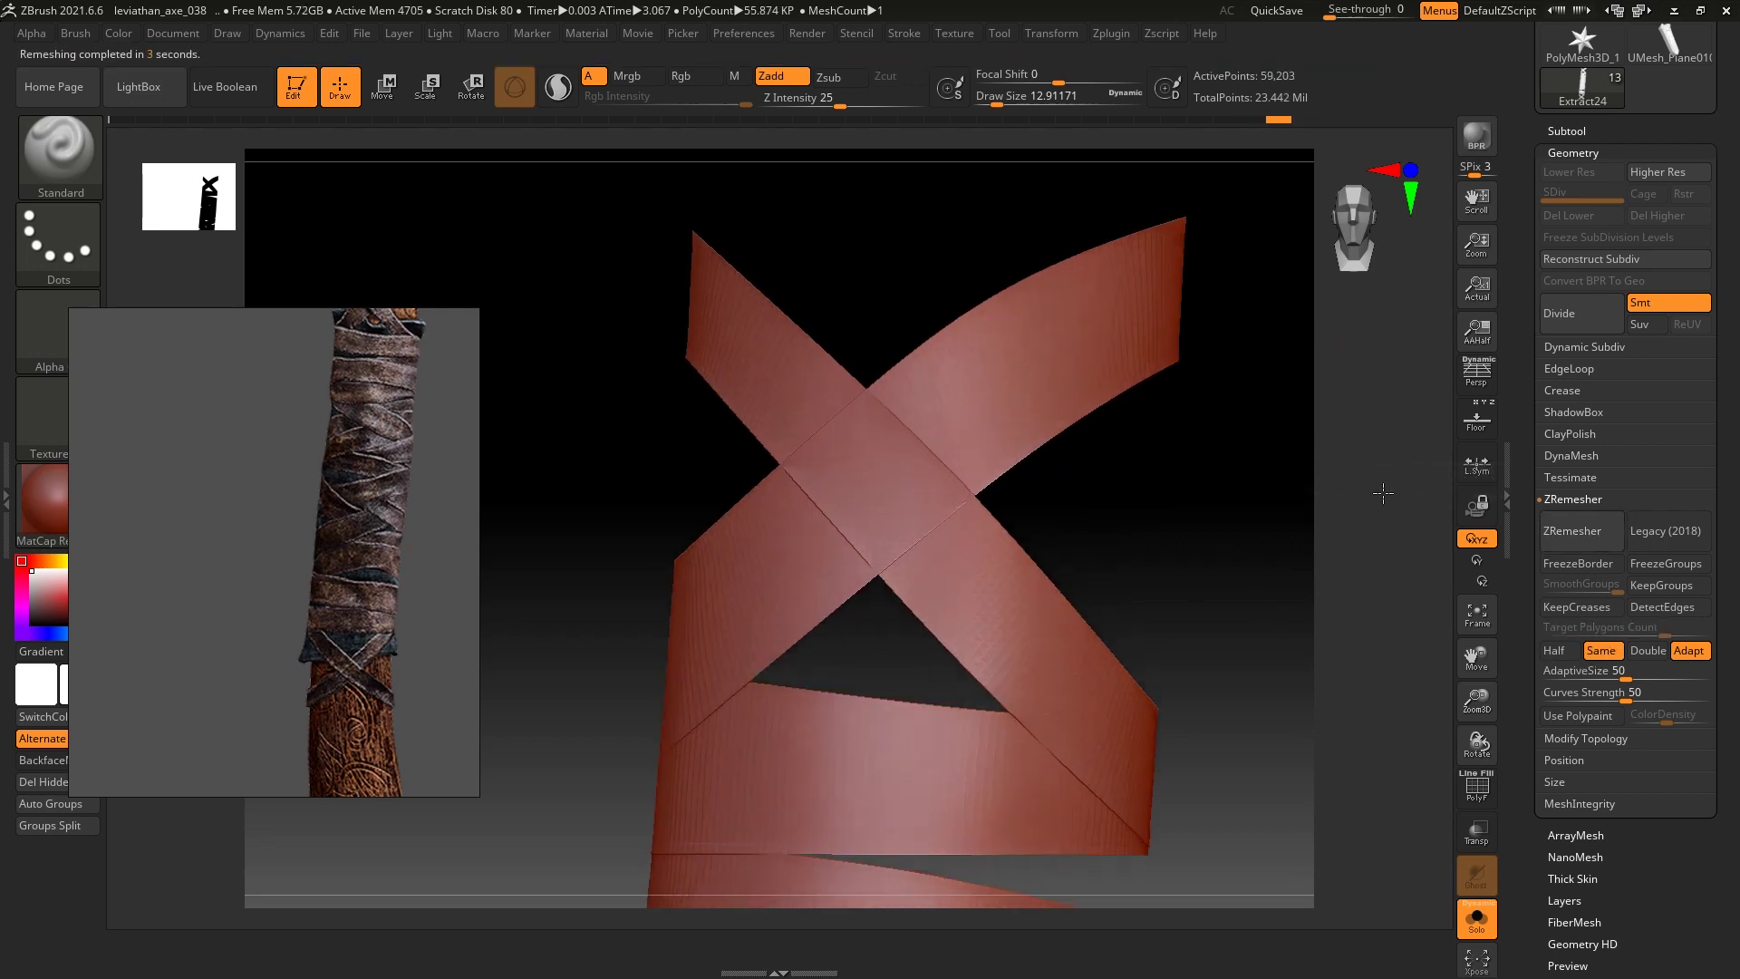
key(shift+f)
key(shift+f)
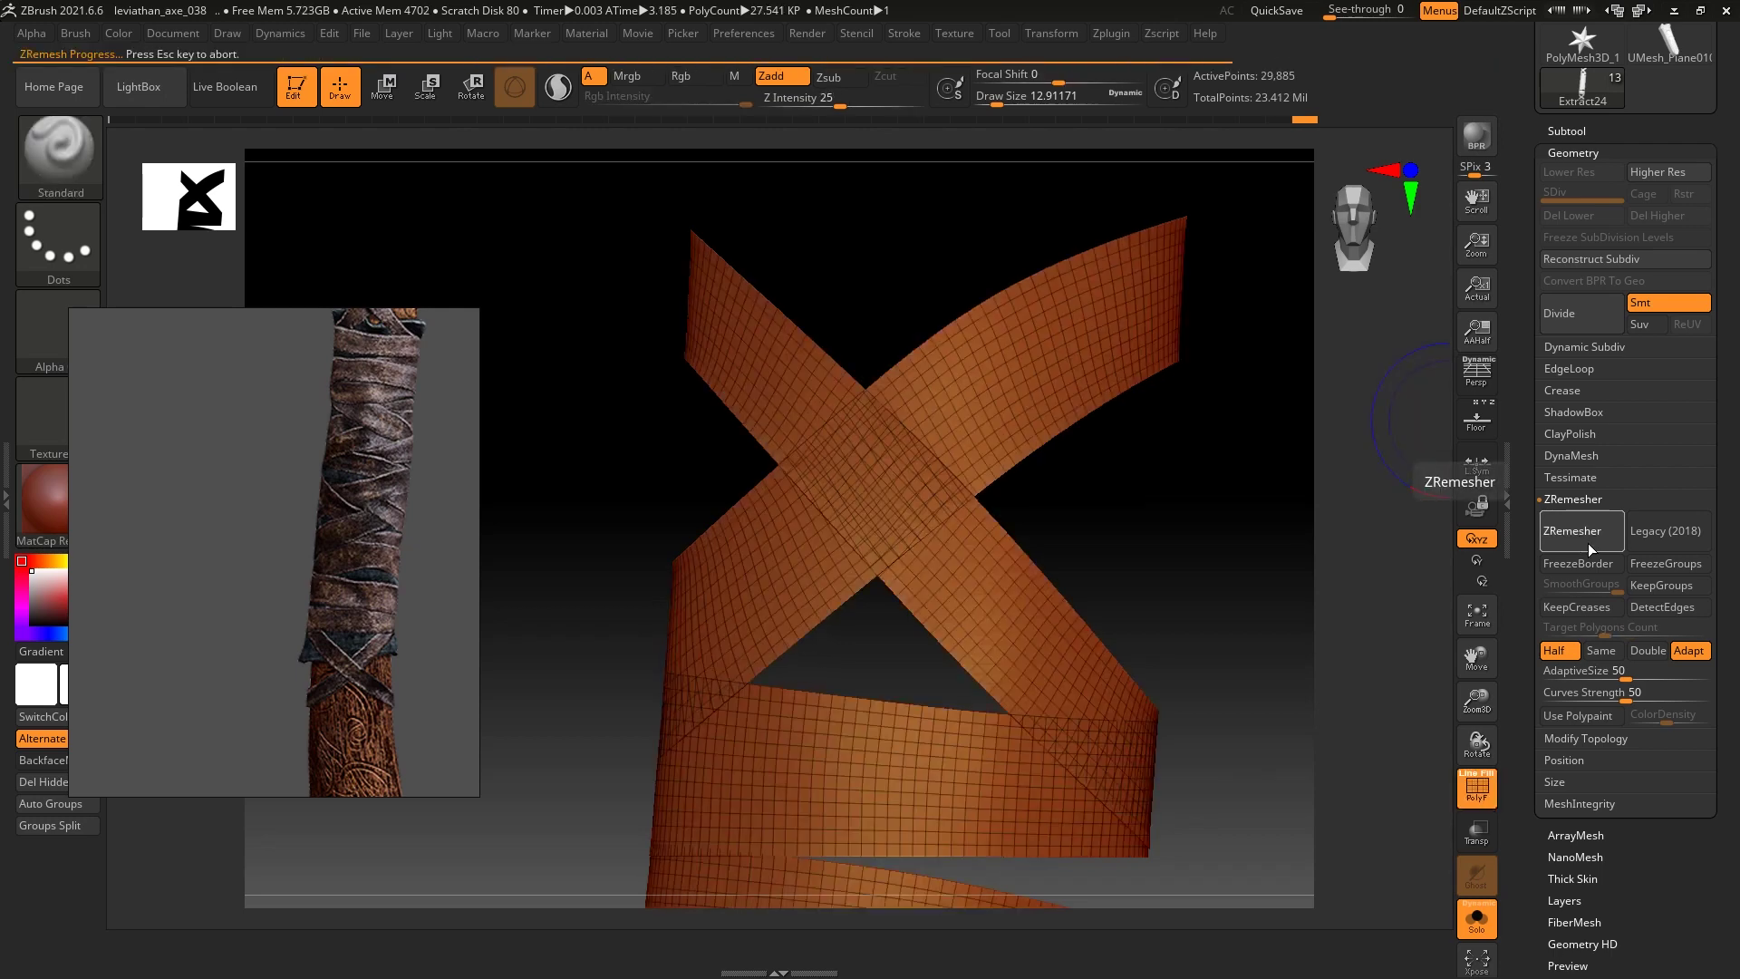
click(1589, 542)
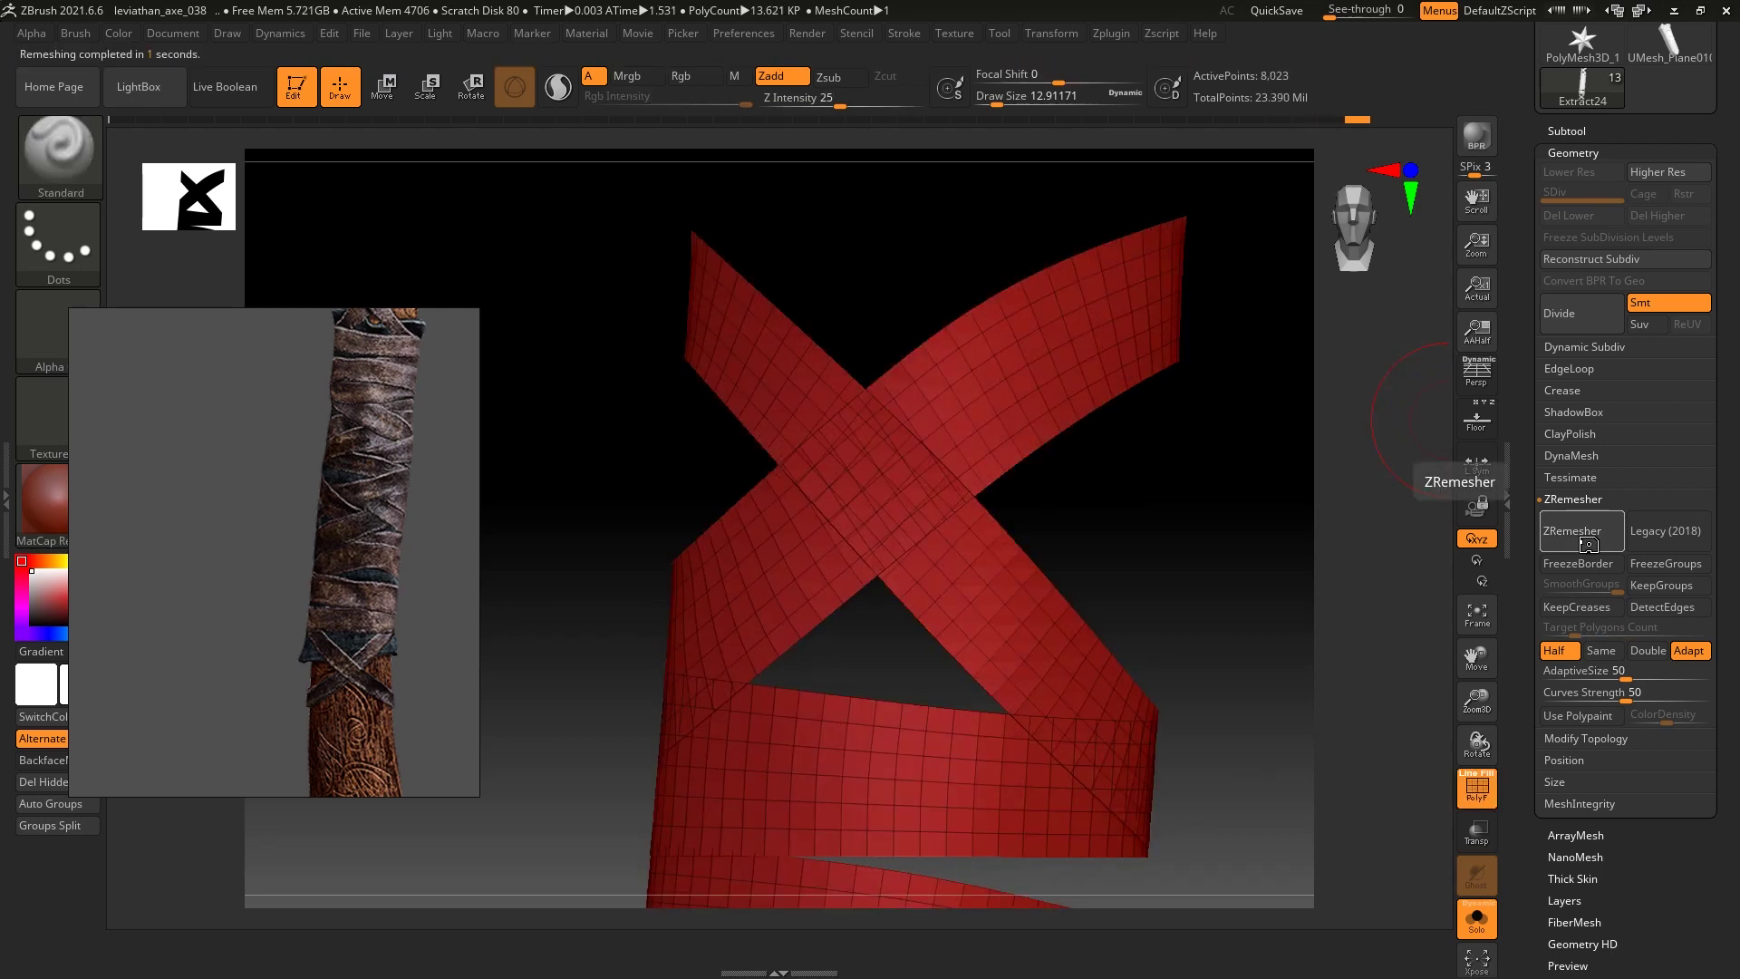
mouse_move(1197, 544)
mouse_down()
mouse_move(1213, 493)
mouse_move(1227, 590)
mouse_move(1270, 280)
mouse_move(1228, 357)
mouse_move(1197, 330)
mouse_move(1215, 396)
mouse_move(1235, 257)
mouse_move(1270, 412)
mouse_move(1239, 568)
mouse_move(1254, 323)
mouse_move(1250, 482)
mouse_move(1290, 607)
mouse_move(1282, 498)
mouse_move(1255, 459)
mouse_move(1267, 508)
mouse_move(1251, 456)
mouse_up()
Select Plane012, clear its mask and show it solo
click(1571, 132)
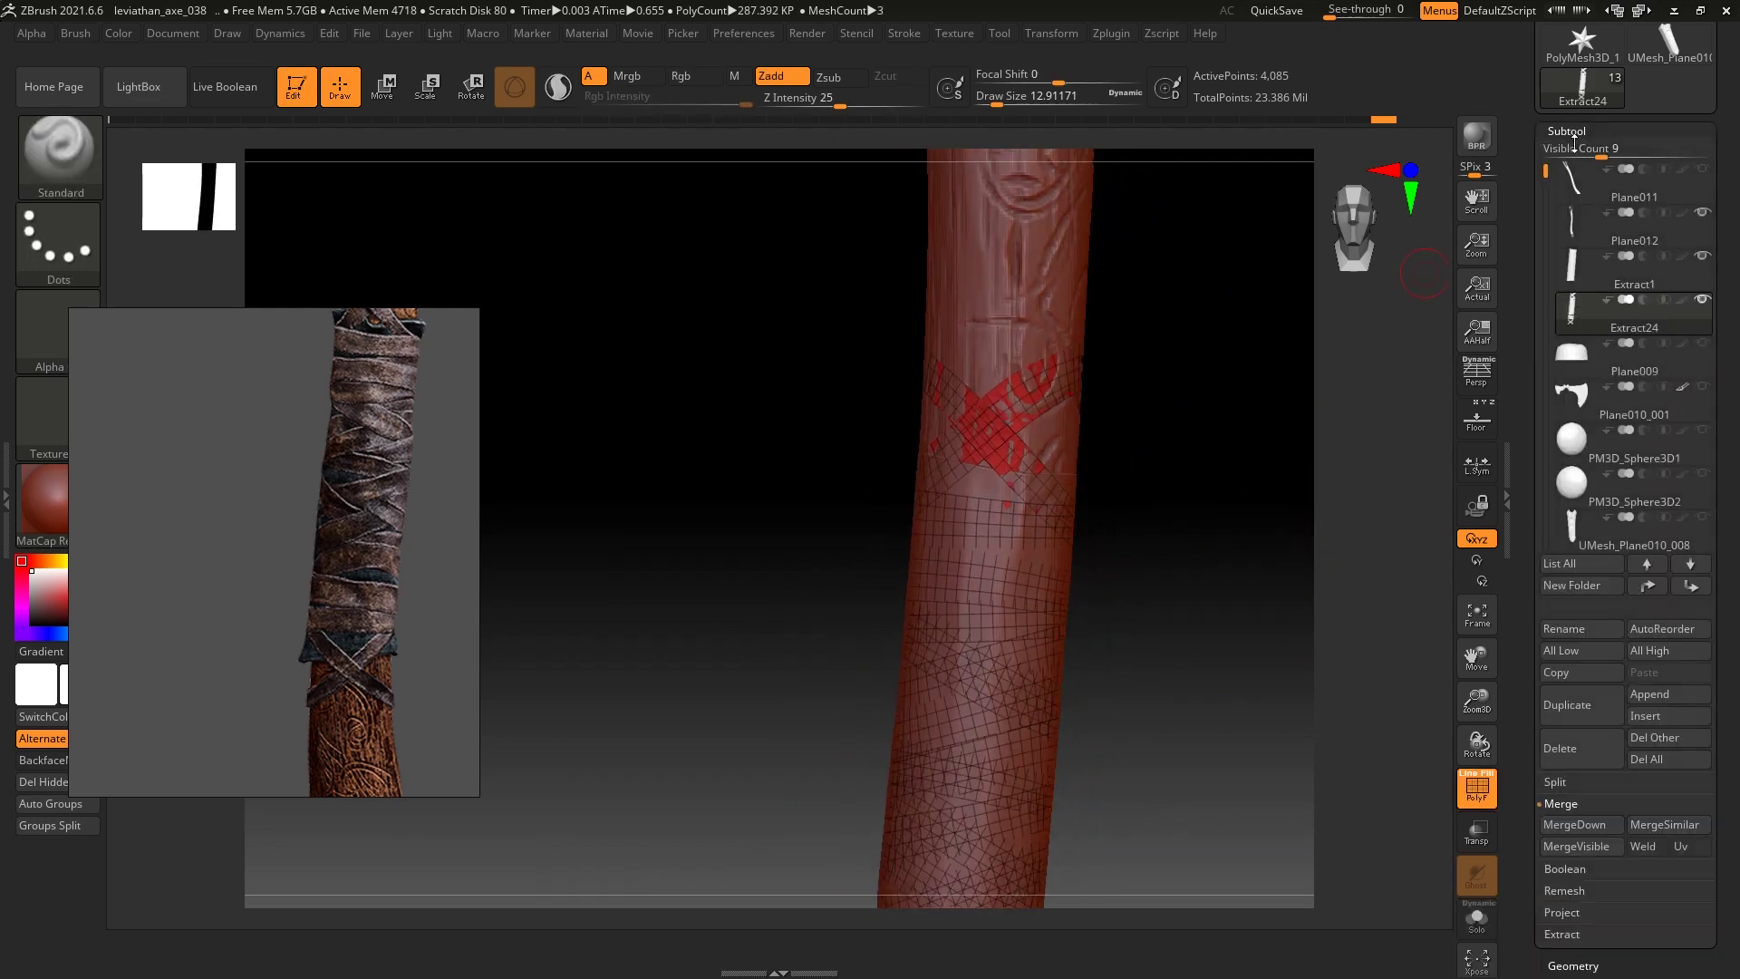
click(1579, 237)
key(shift+alt+z)
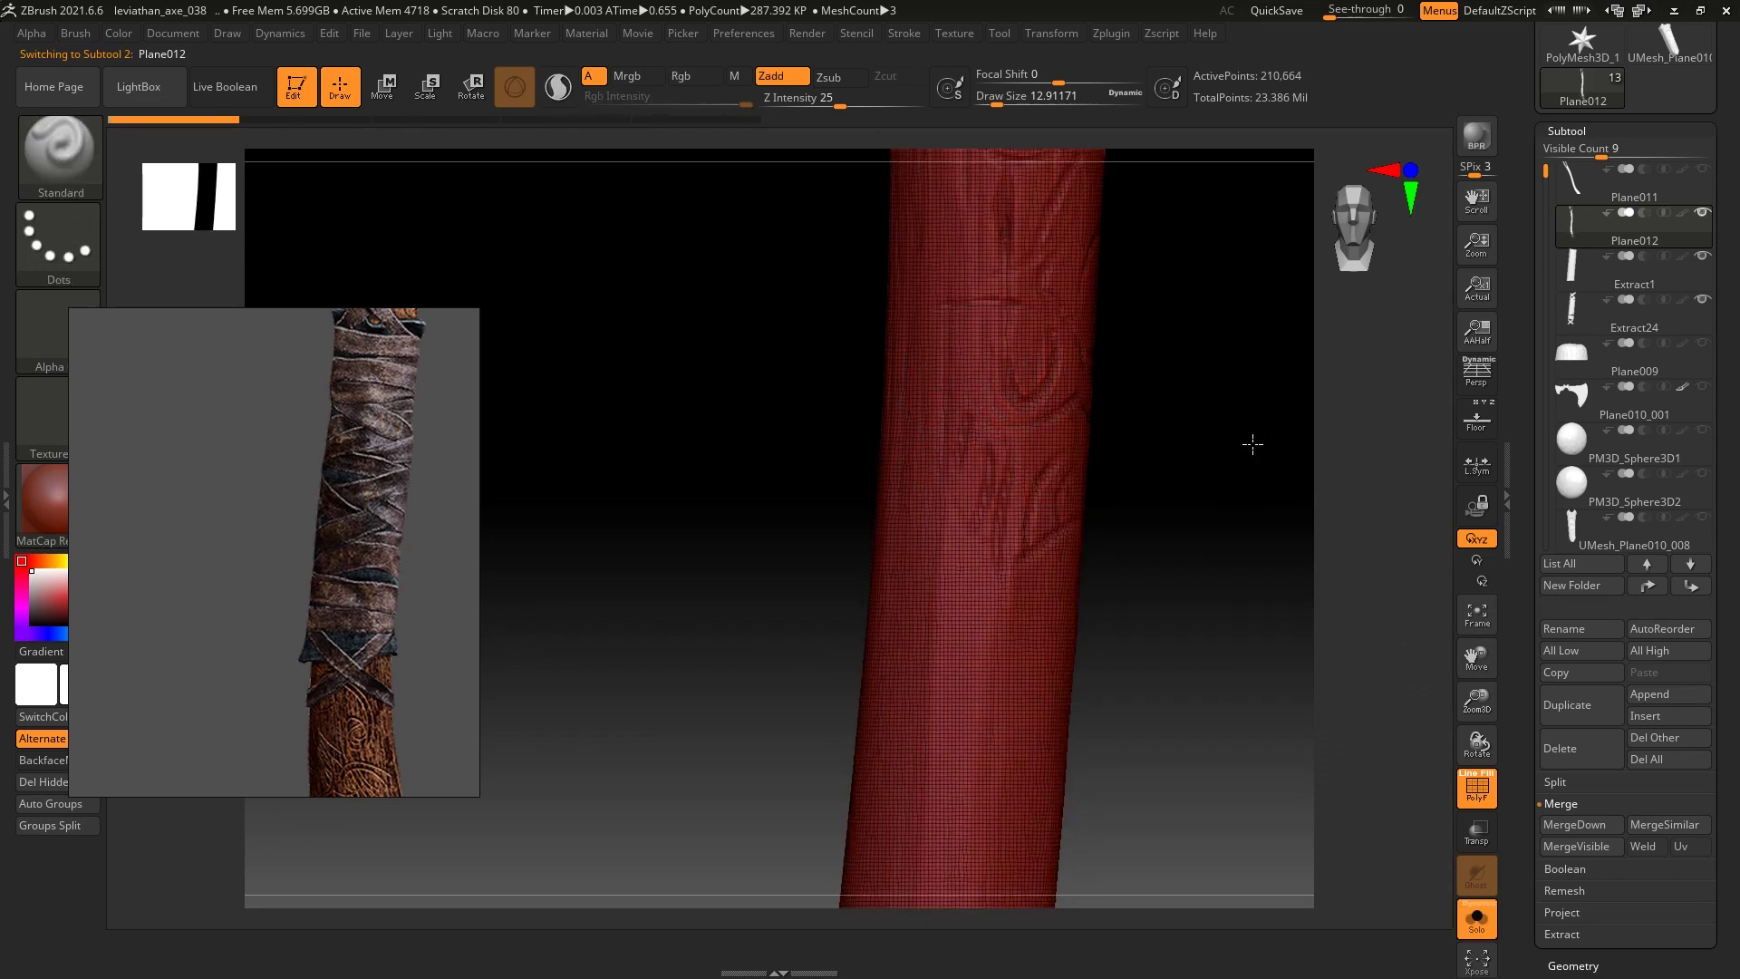
key(shift+alt+z)
key(shift+f)
key(ctrl)
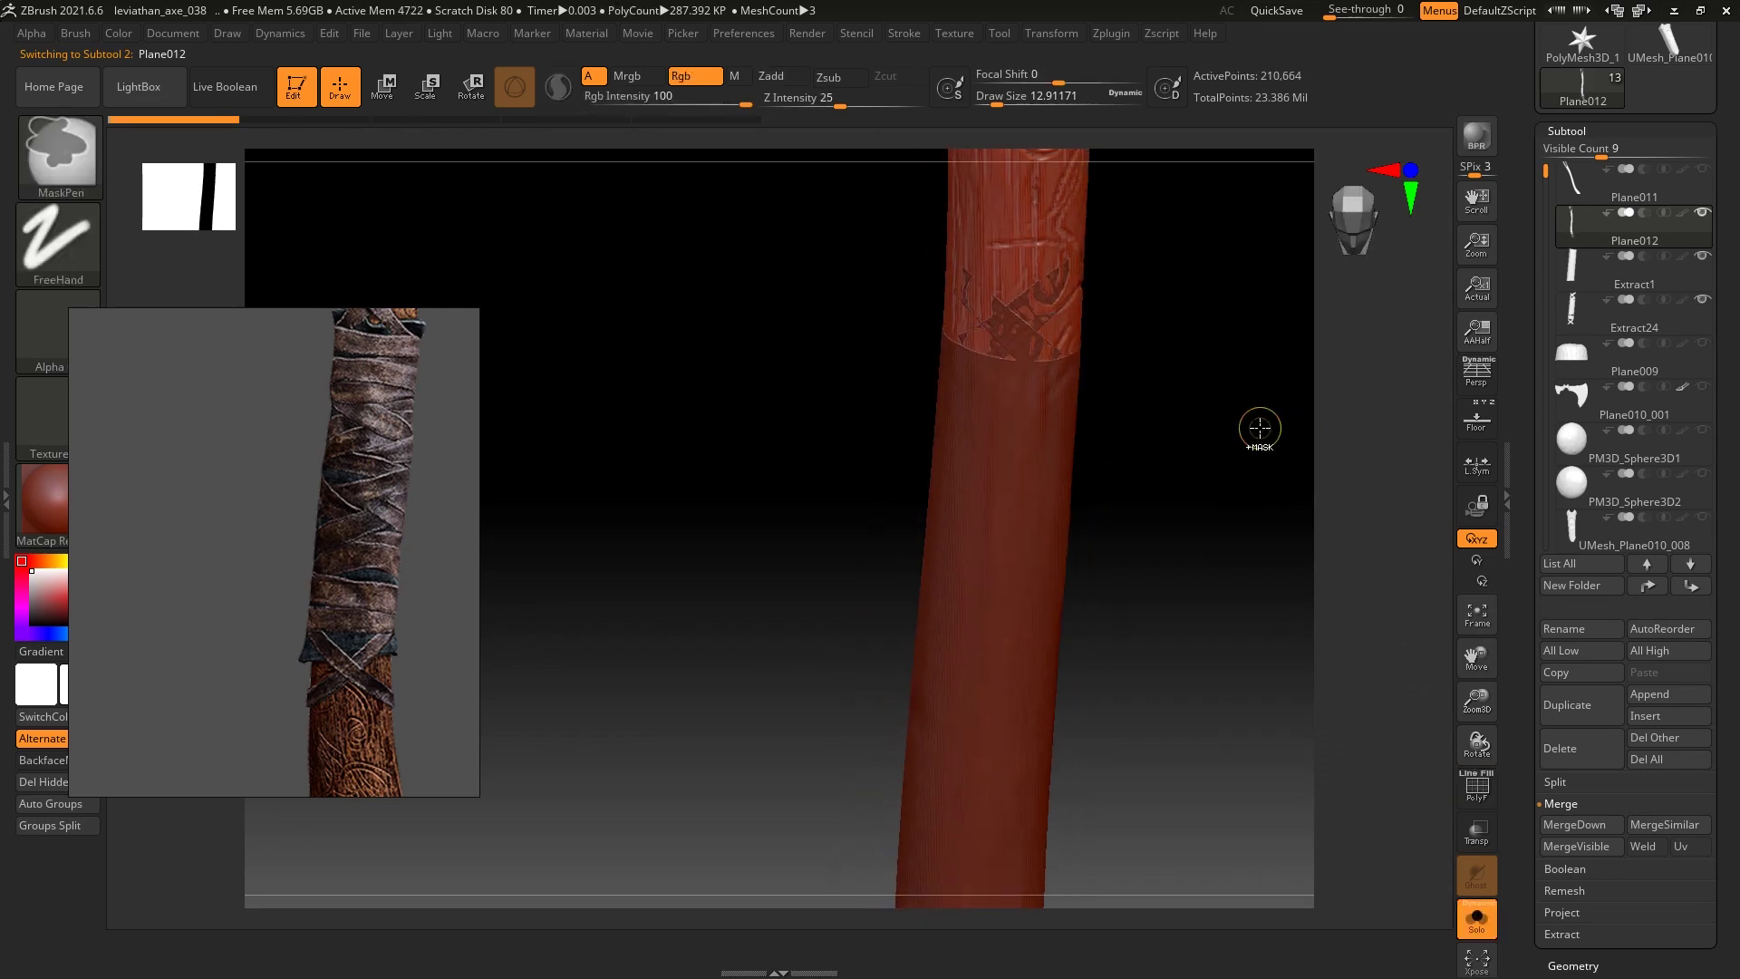
ctrl+click(1260, 428)
click(1477, 917)
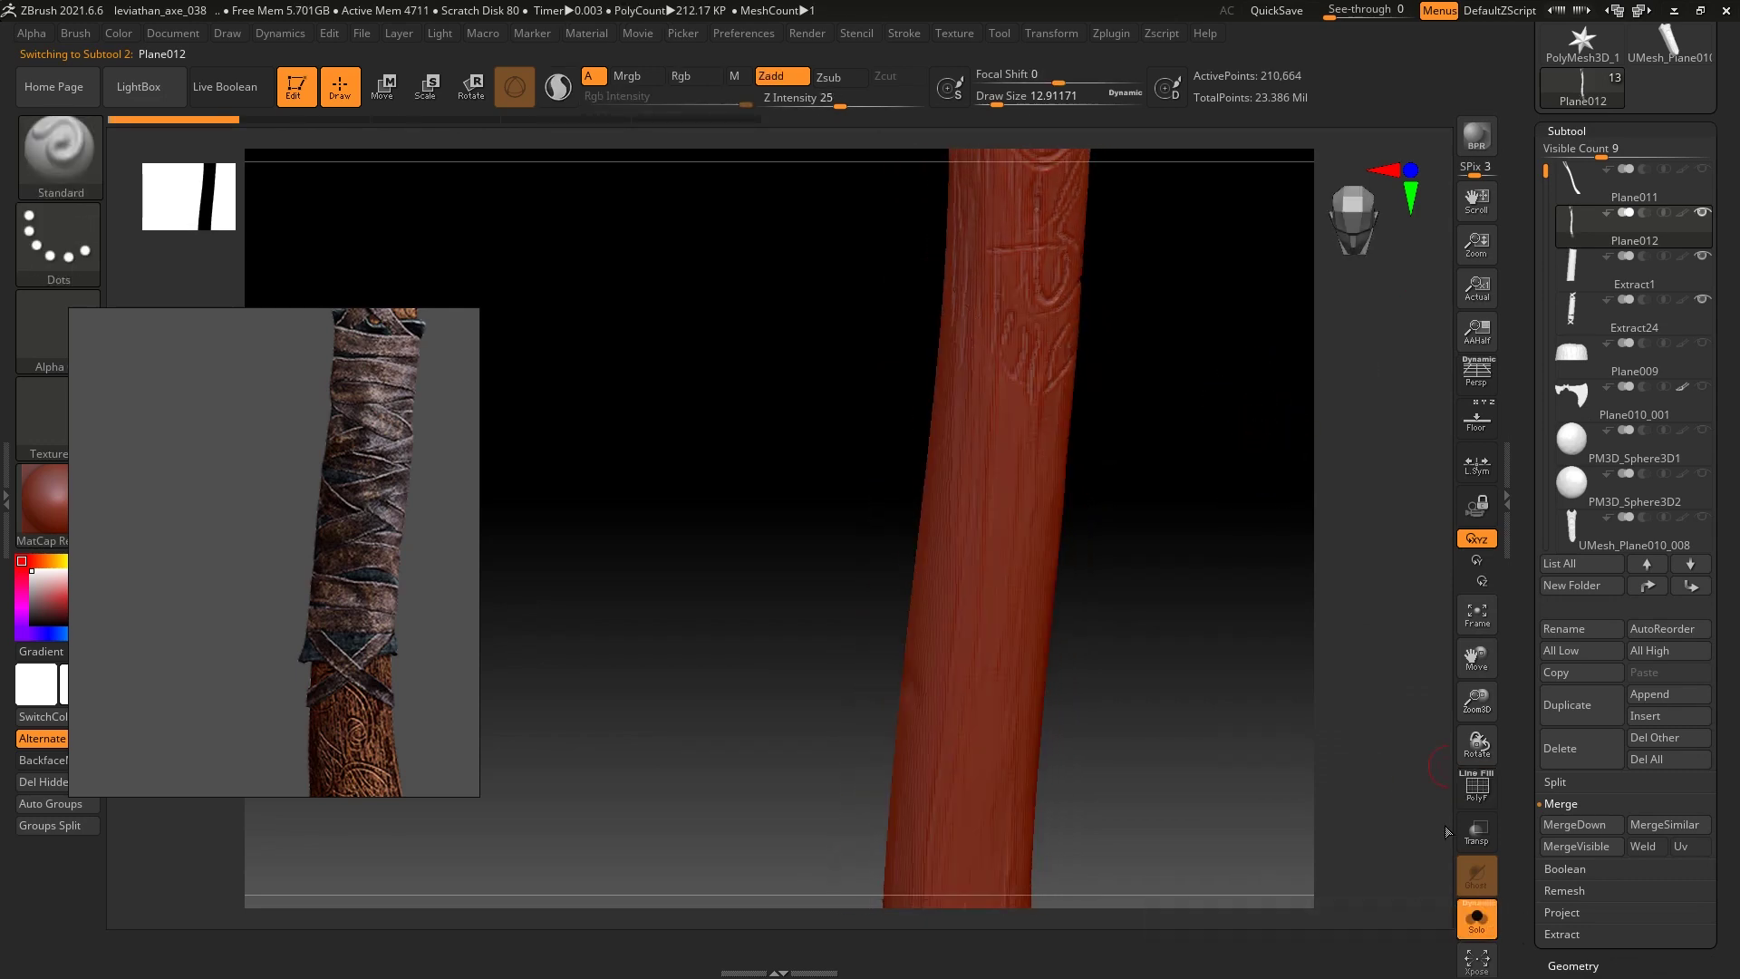
mouse_move(1264, 544)
mouse_down()
mouse_move(1389, 409)
mouse_move(1254, 475)
mouse_move(1332, 443)
mouse_move(1288, 461)
mouse_up()
Make the Extract1 sleeve tube active and frame it with a Transpose line
click(1587, 313)
click(1590, 270)
key(w)
click(1043, 439)
key(q)
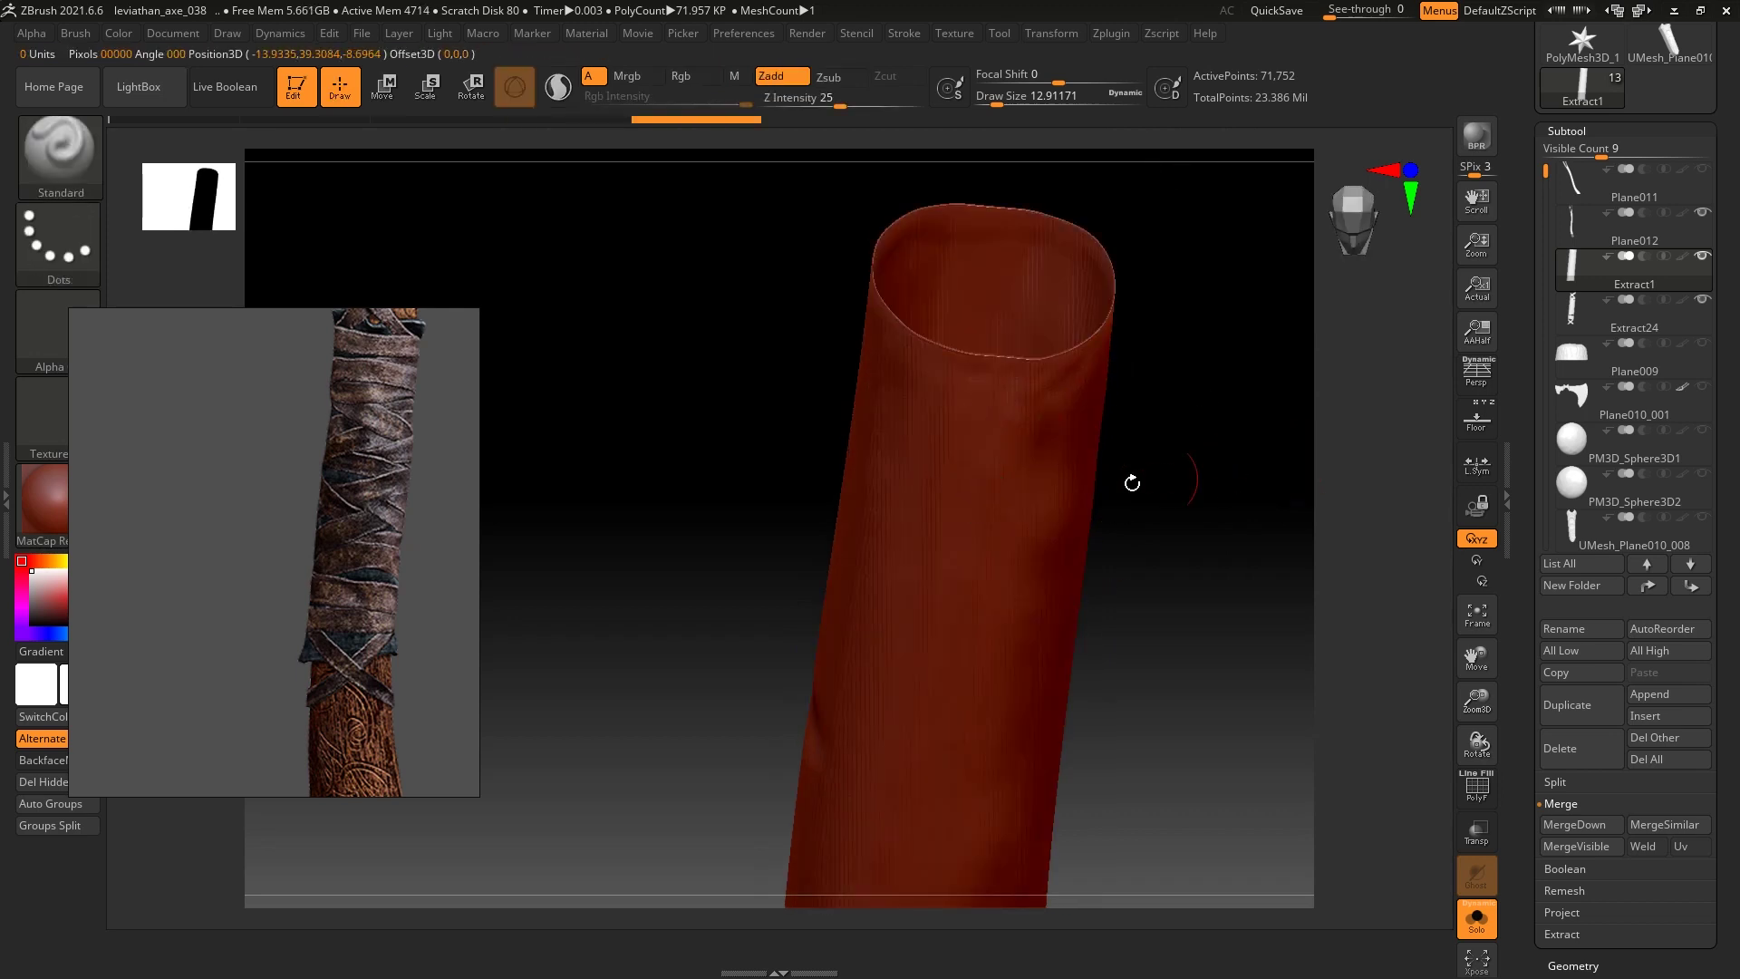
Hide the sleeve tube's inner wall and apply Polish By Features twice
ctrl+shift+click(990, 535)
drag(1237, 425, 1273, 411)
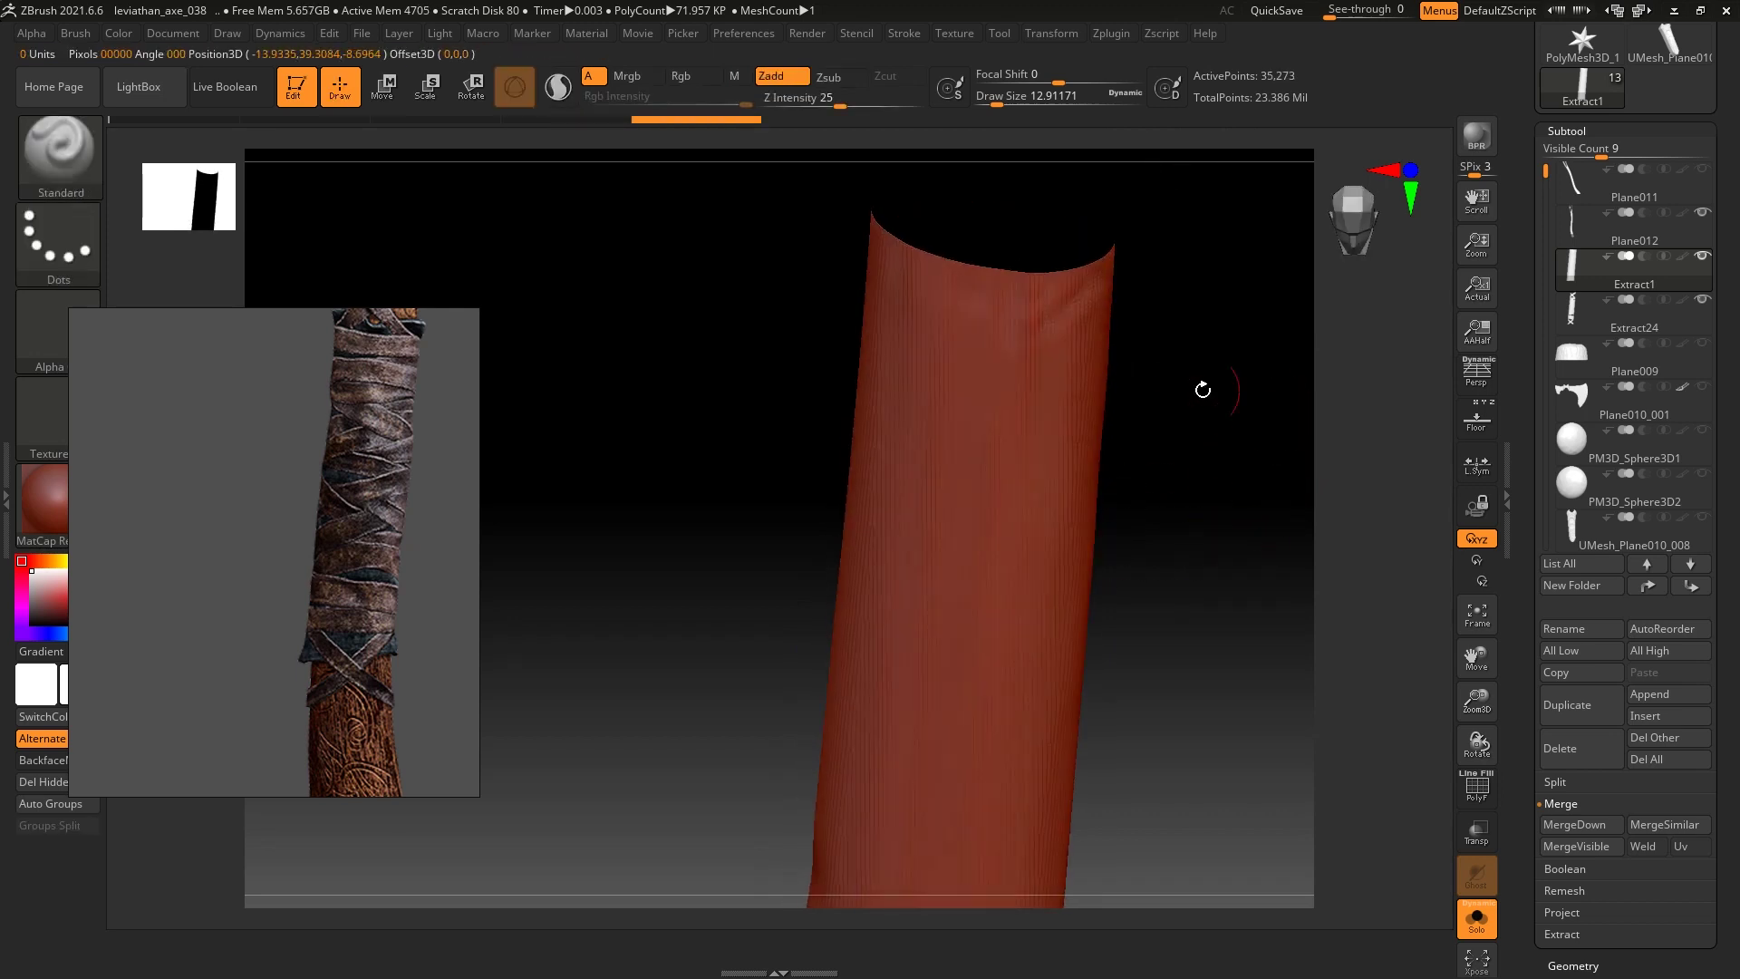
click(1625, 134)
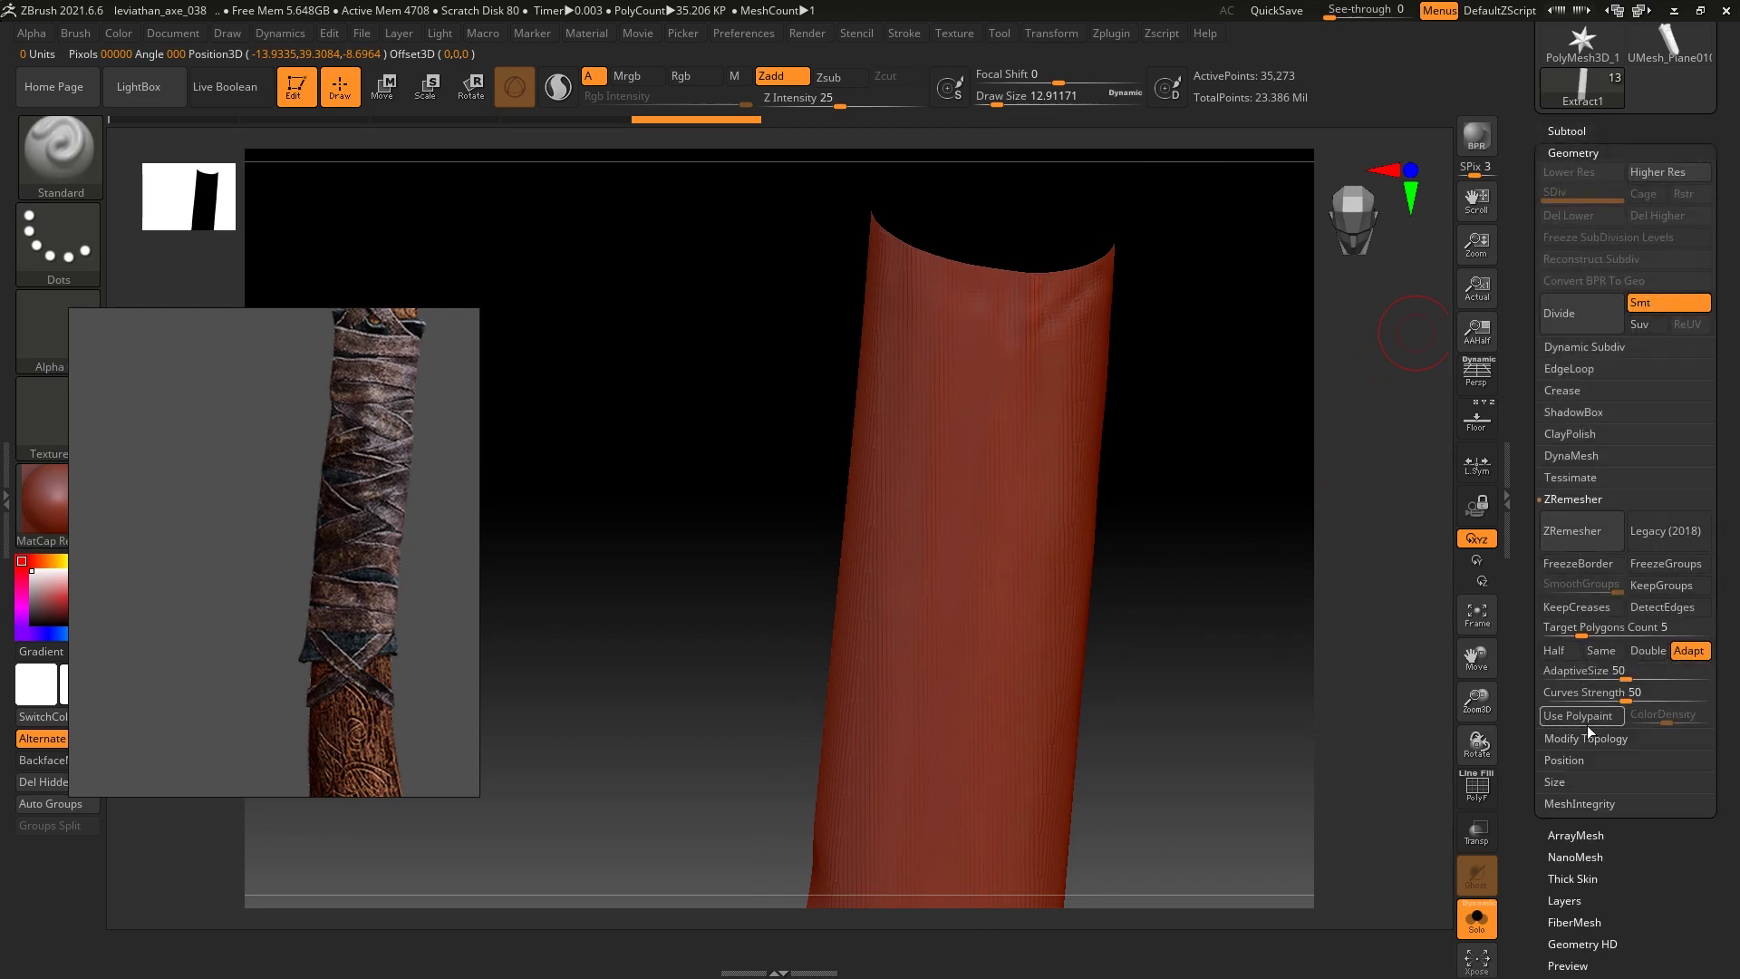
click(1601, 741)
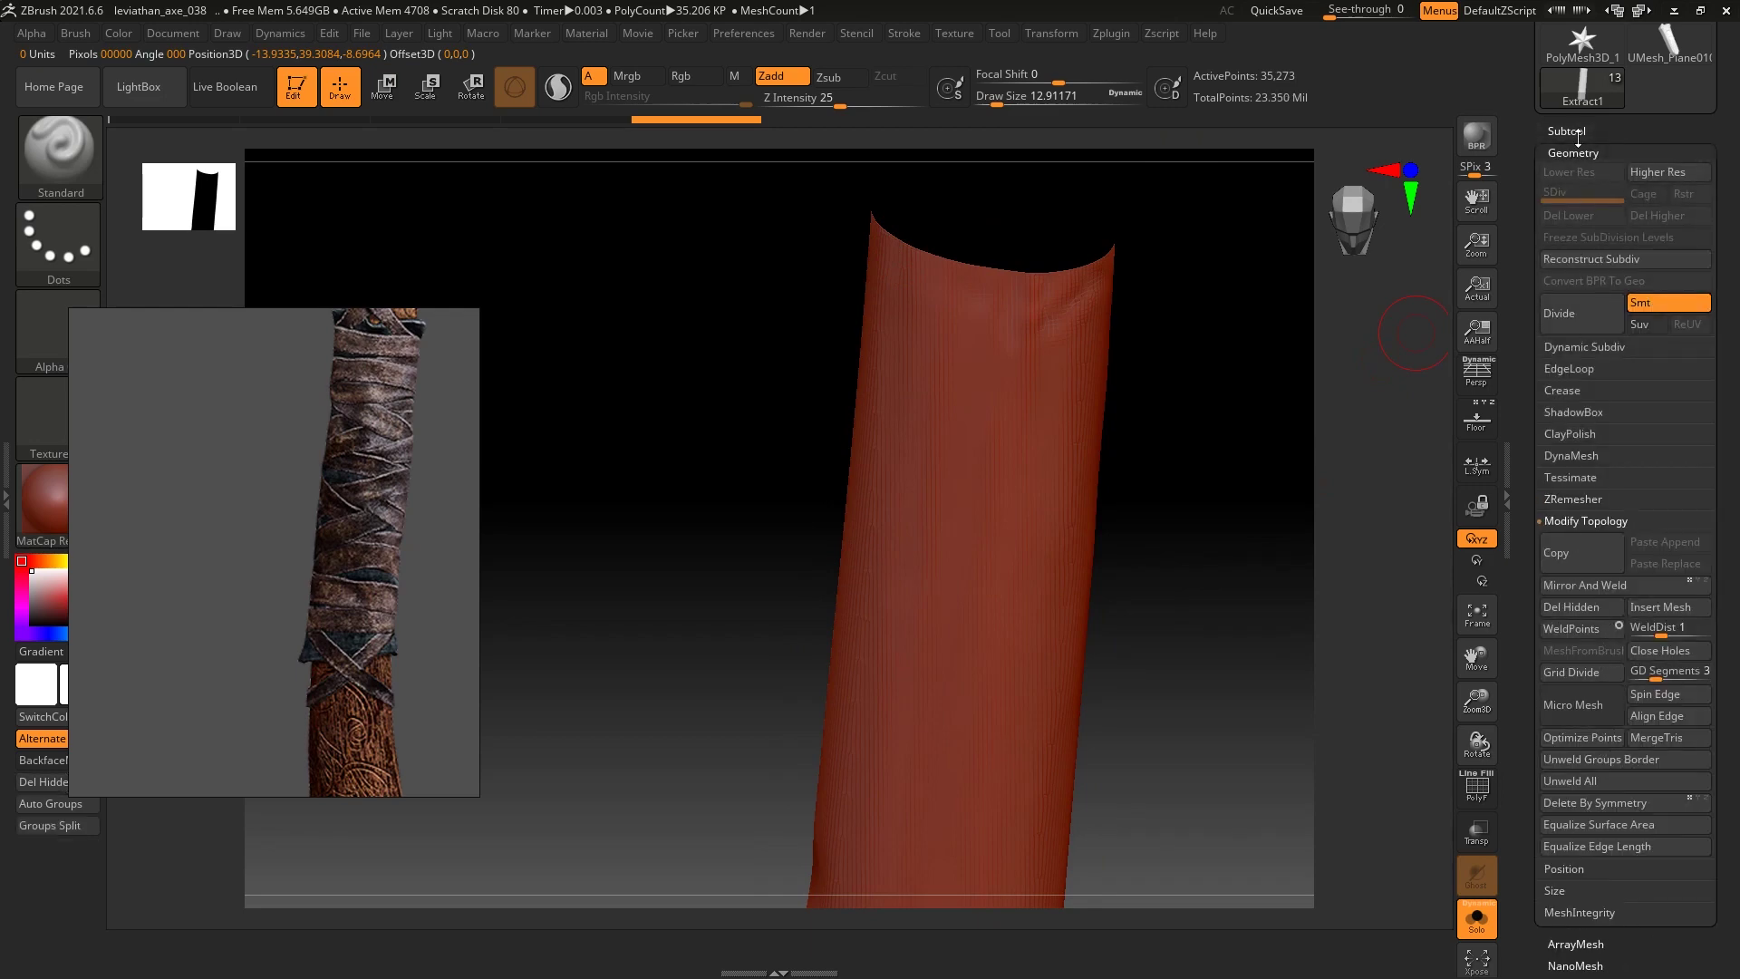
click(1593, 152)
click(1582, 348)
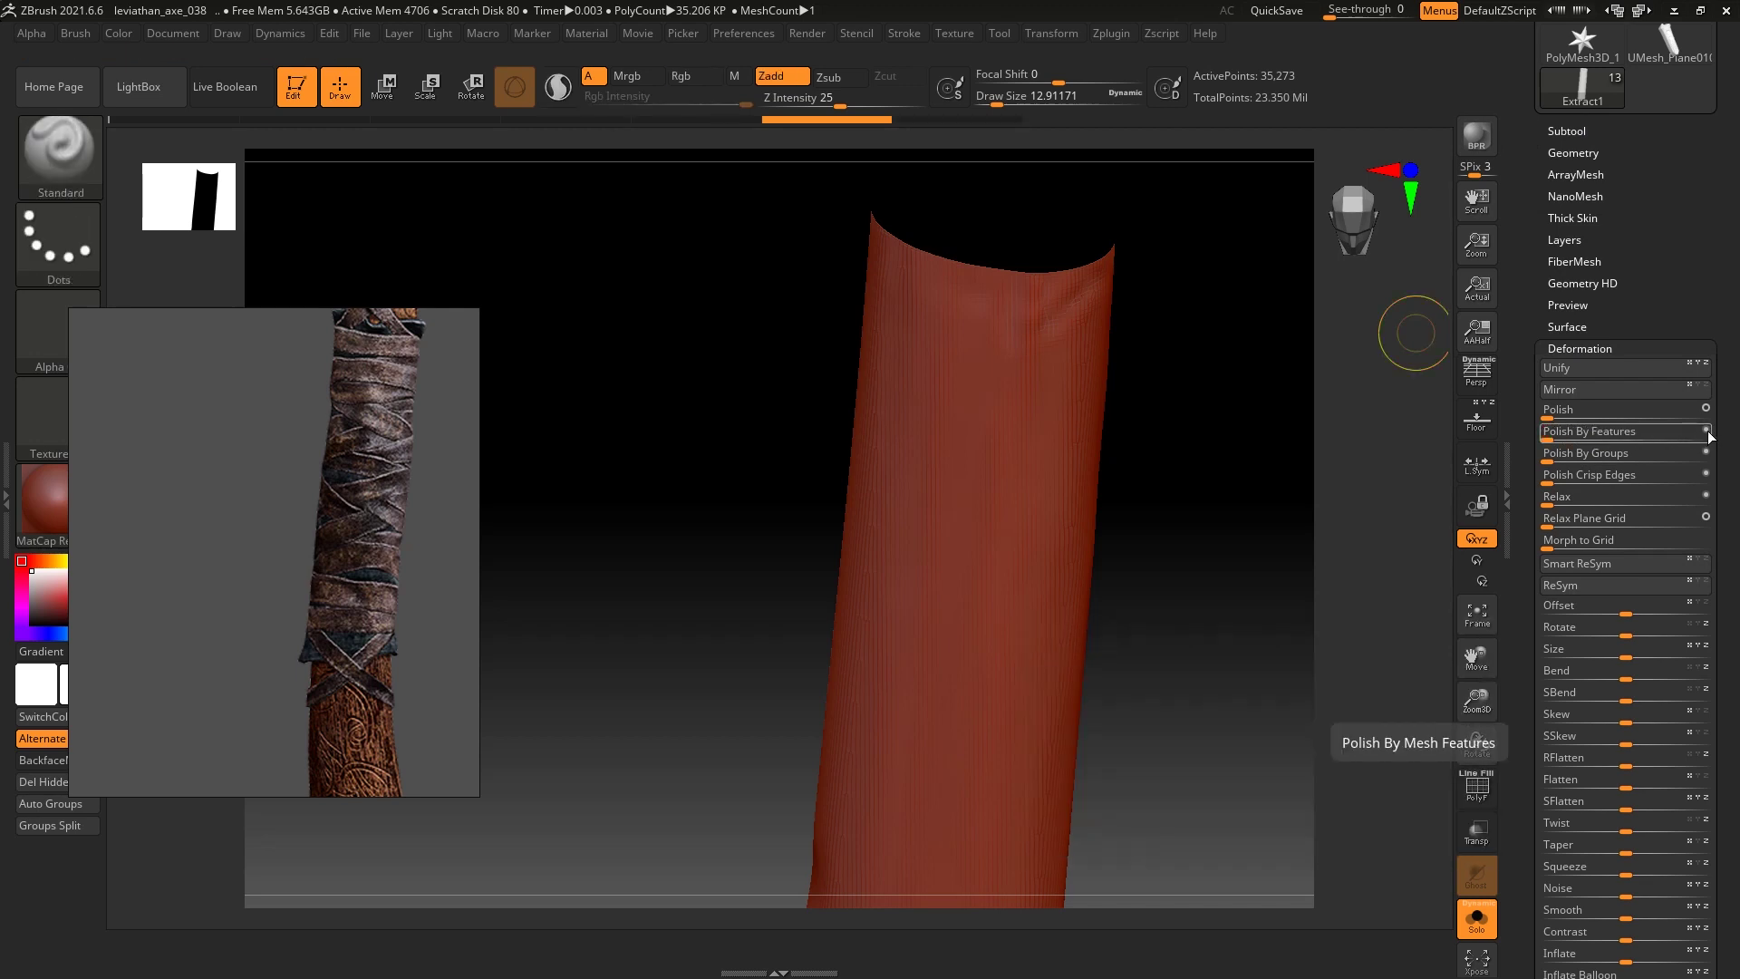
click(1547, 441)
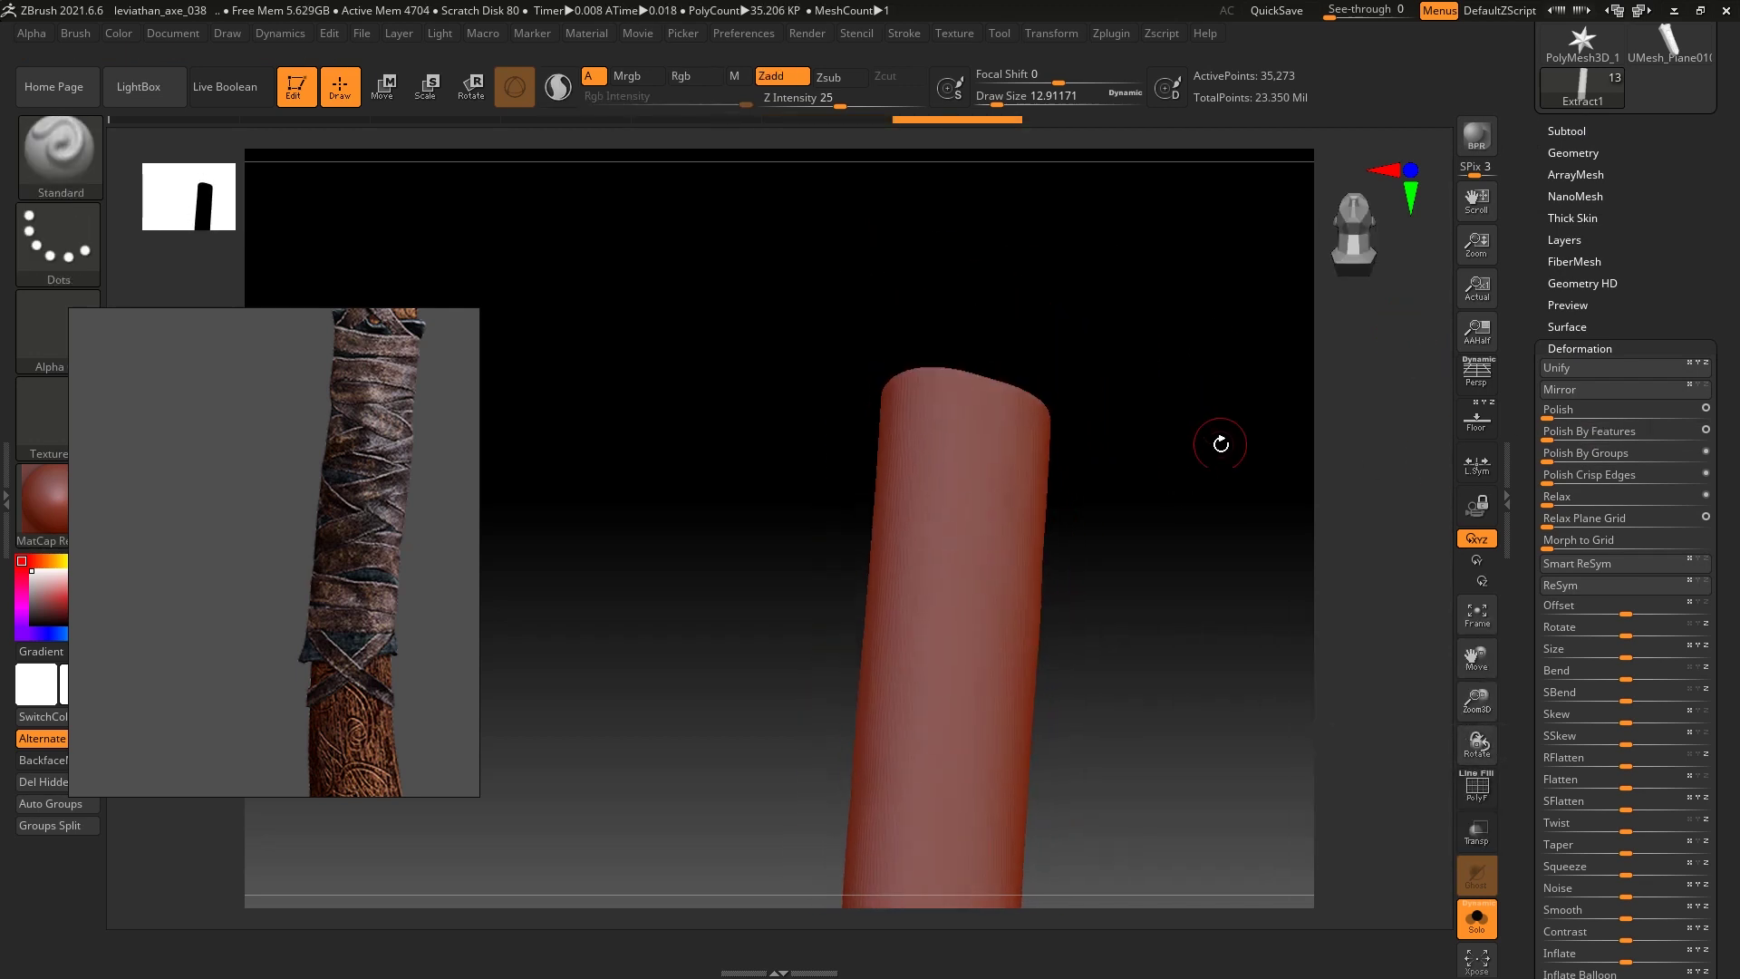
click(1561, 432)
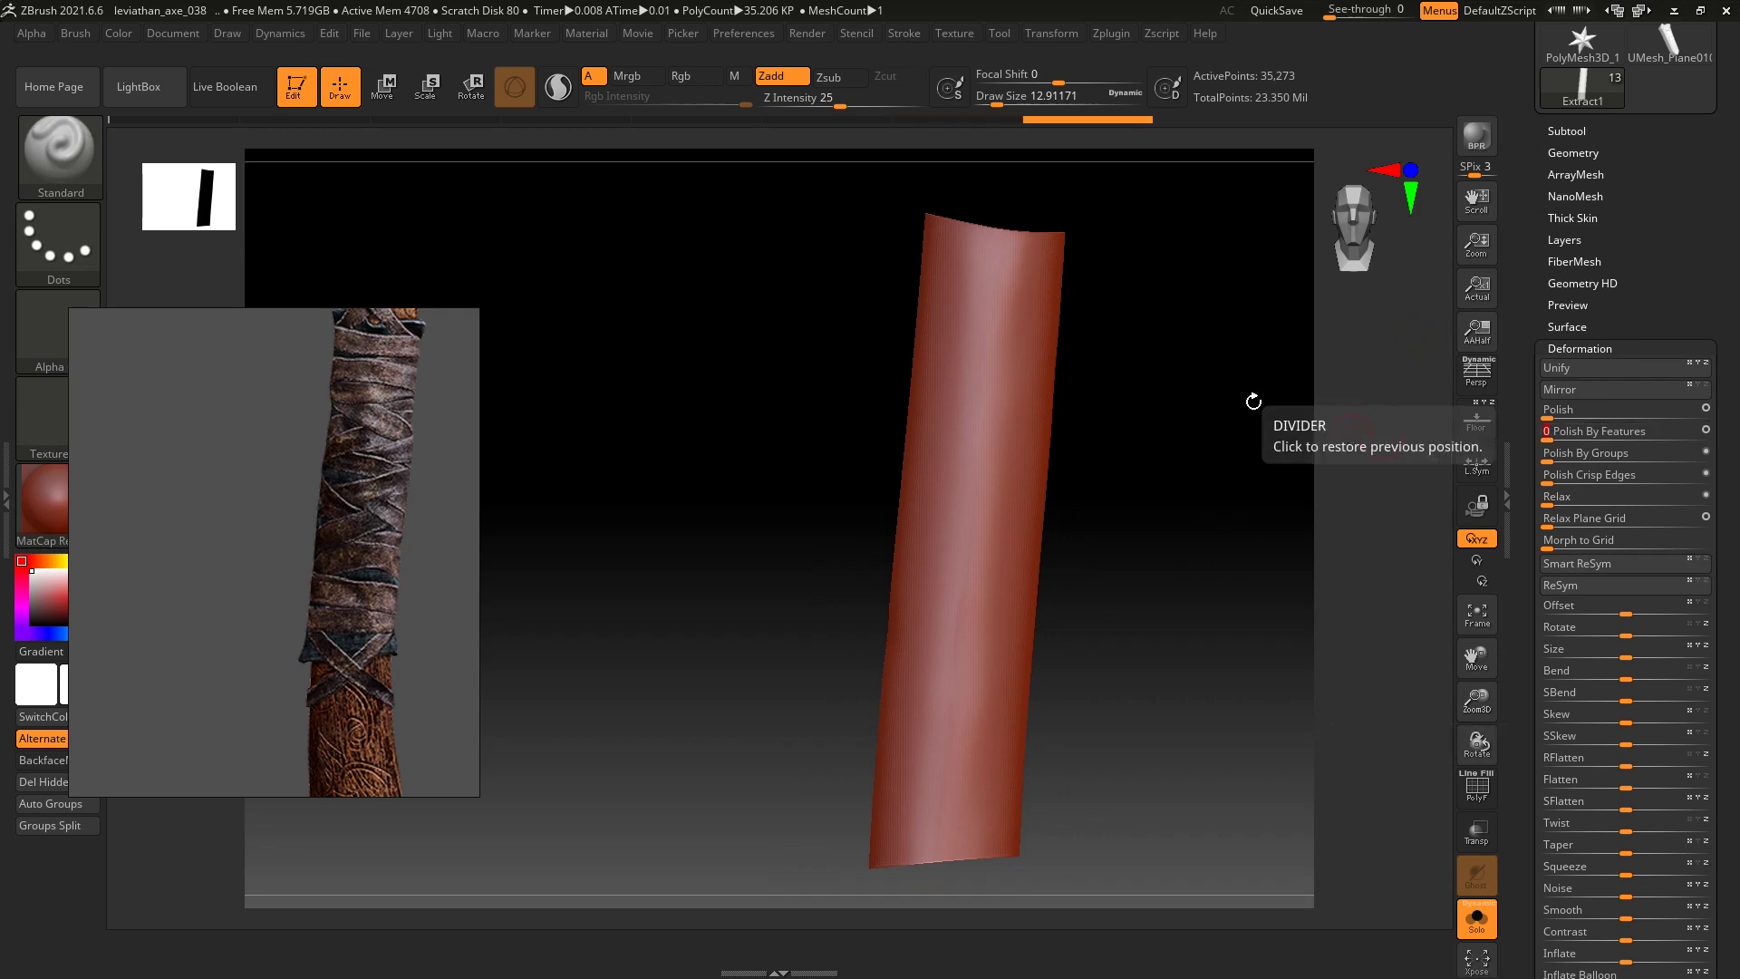
ZRemesh the sleeve tube down to 1,092 points and set ZRemesher to Half
mouse_move(1282, 408)
mouse_down()
mouse_move(1254, 303)
mouse_move(1399, 357)
mouse_move(1243, 360)
mouse_up()
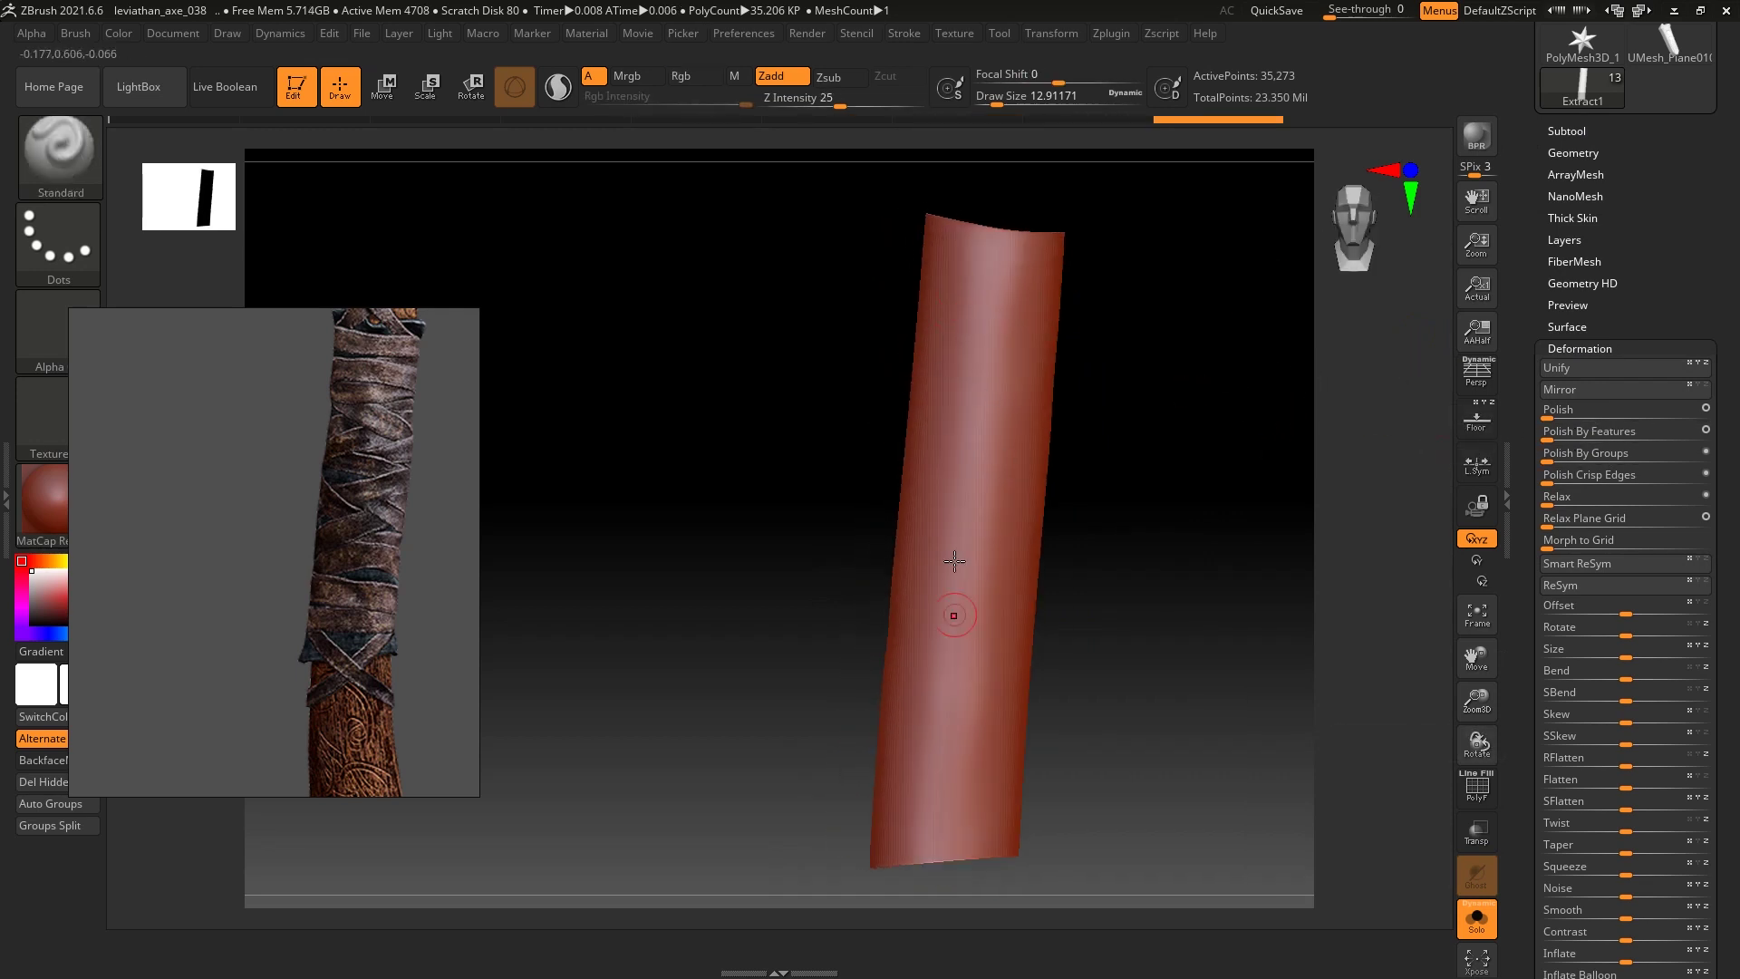
click(1619, 150)
click(1601, 499)
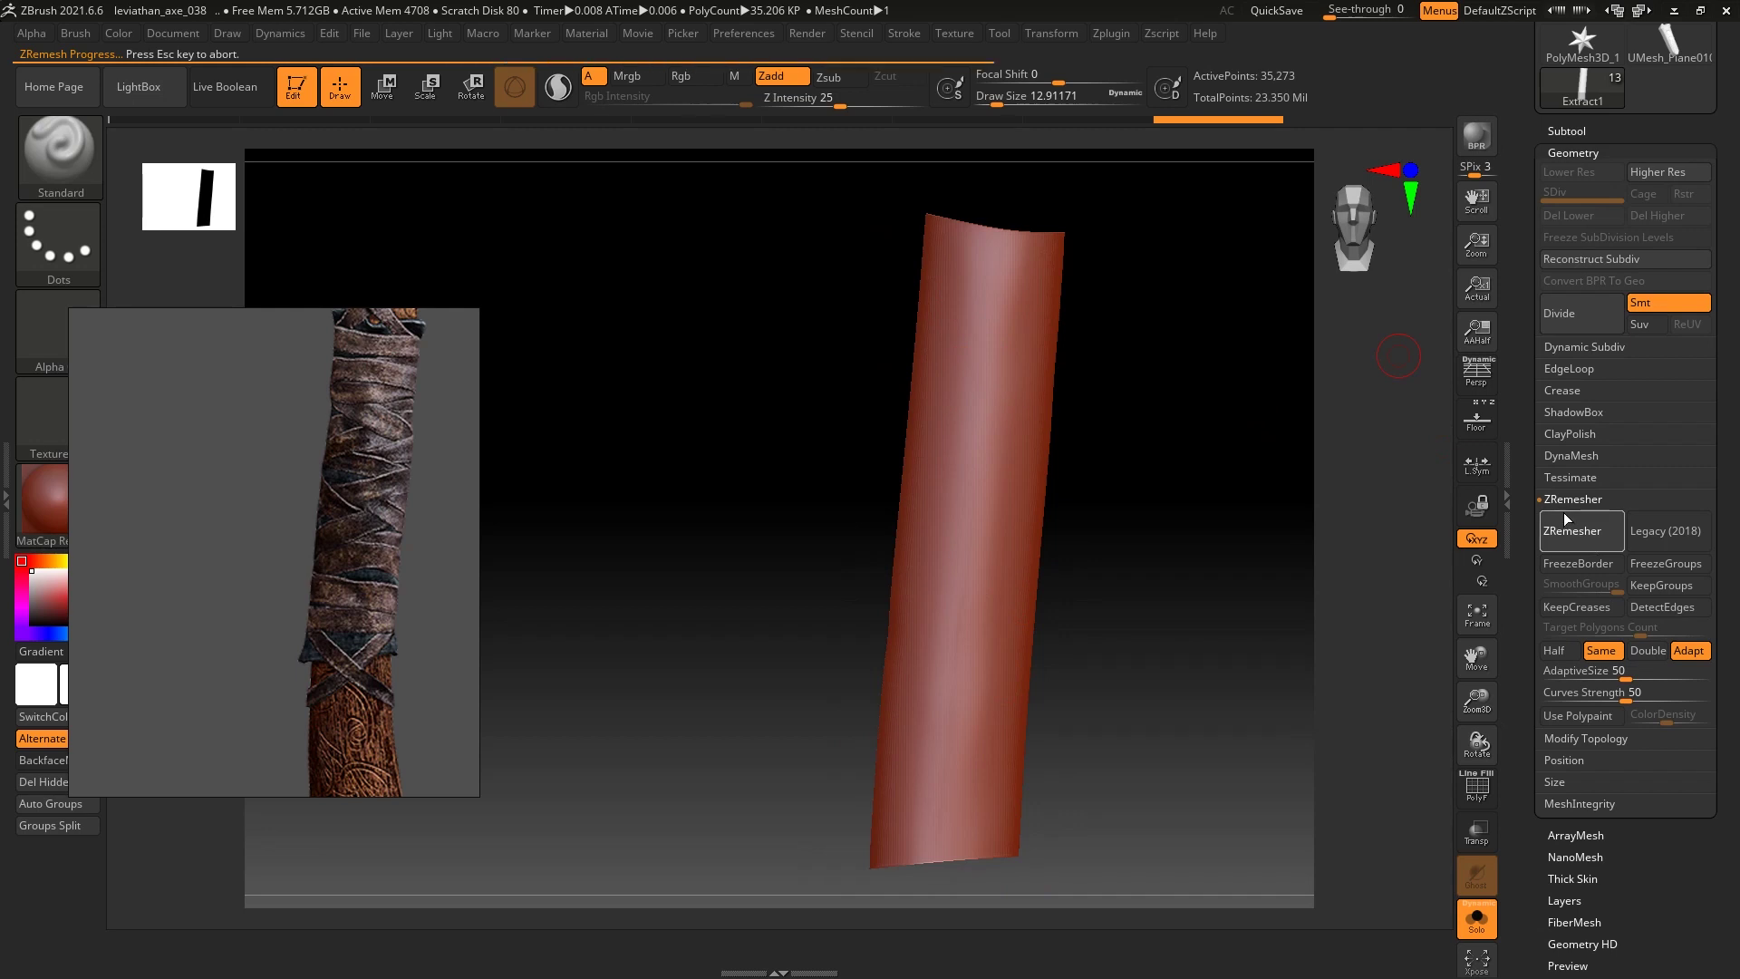
key(shift+f)
click(1561, 653)
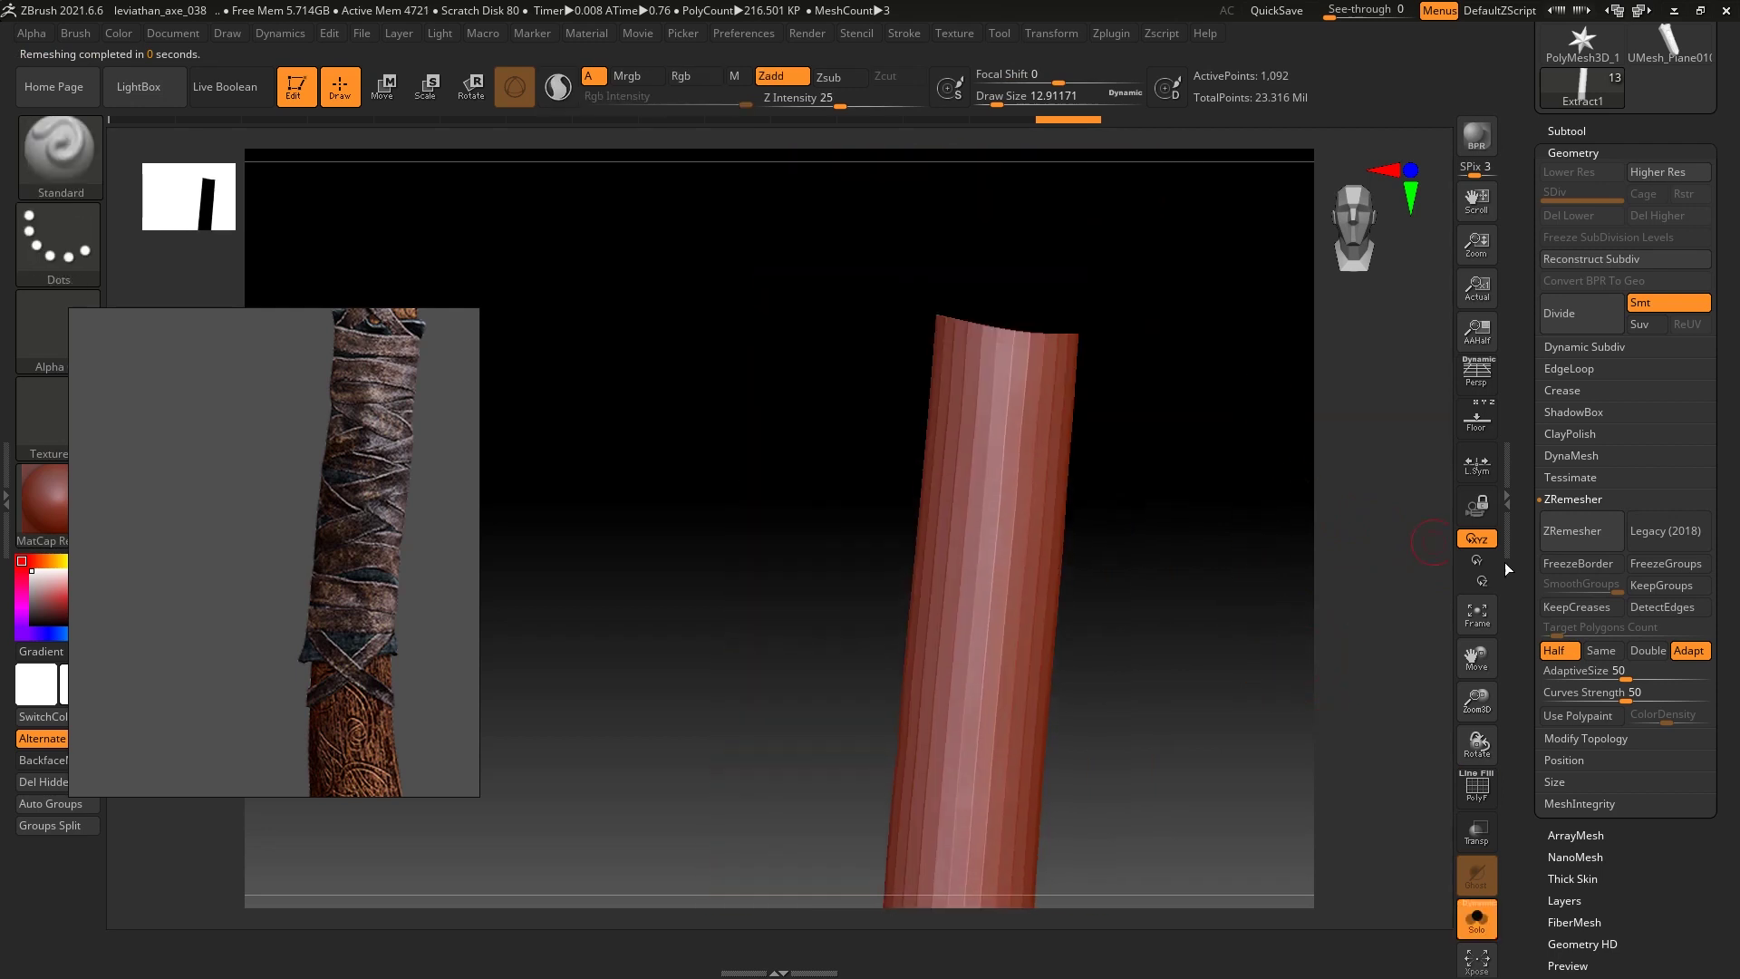
Remesh the Extract1 sleeve at half density to 570 points and return to the handle view
key(shift+f)
click(1585, 528)
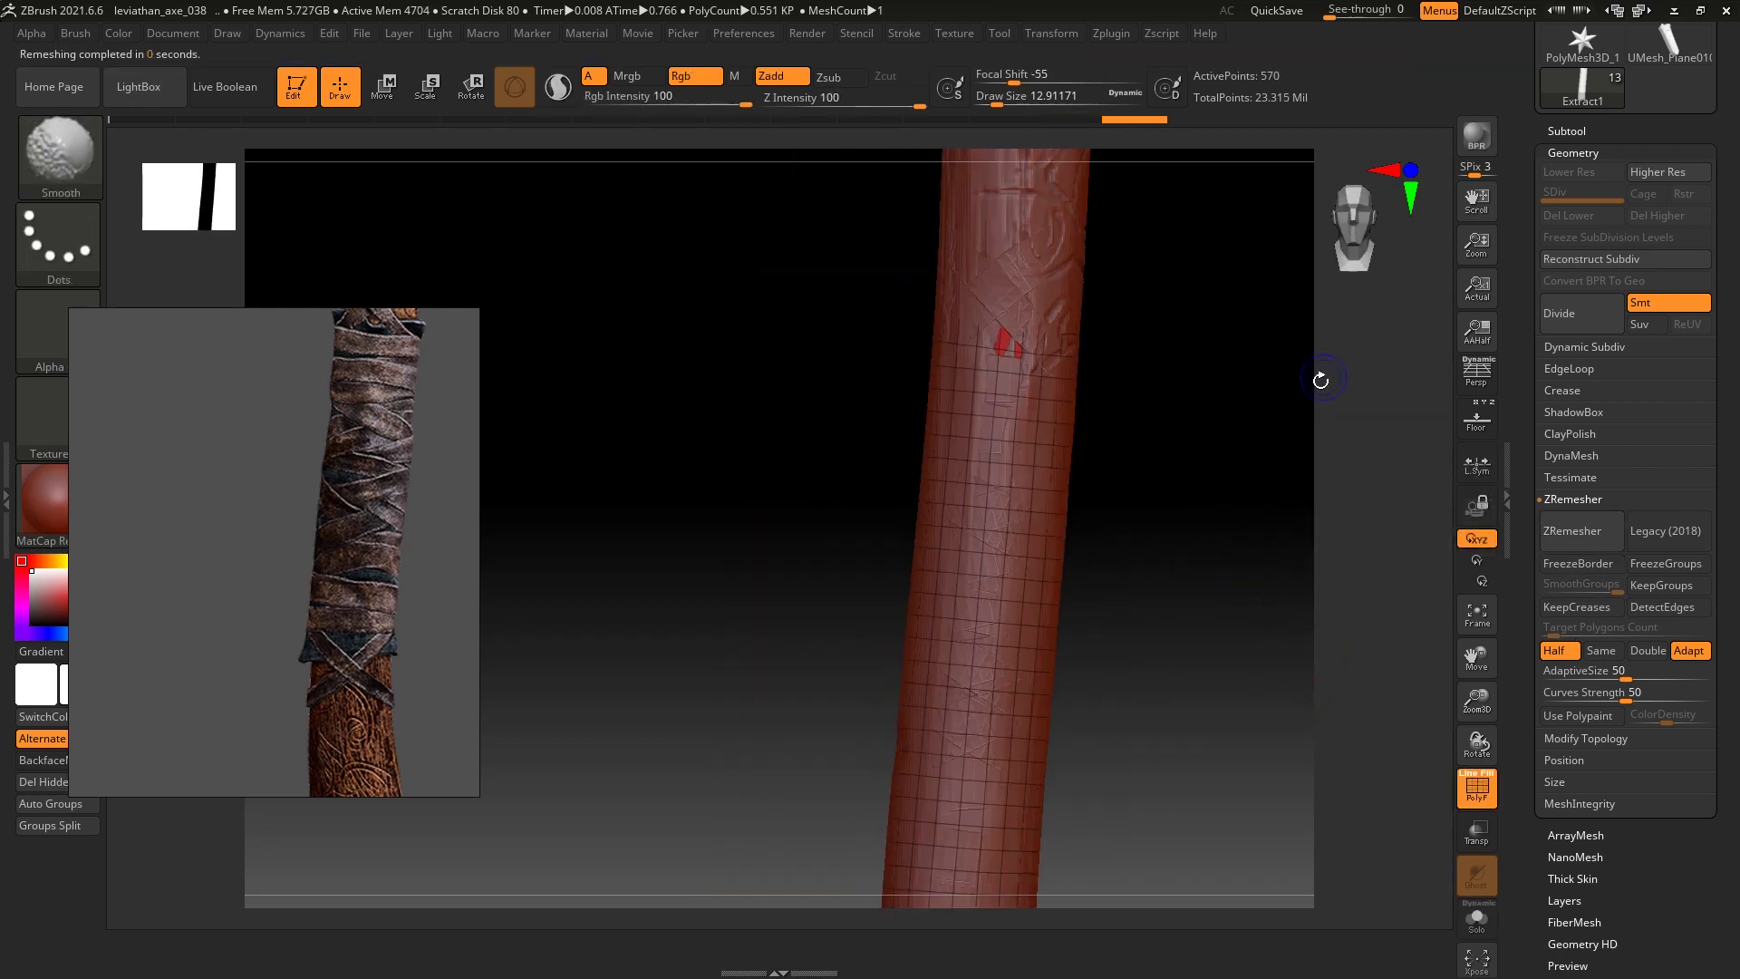
mouse_move(1321, 380)
shift+mouse_down()
mouse_move(1227, 415)
mouse_move(1292, 632)
mouse_move(1329, 414)
shift+mouse_up()
key(shift+f)
click(1578, 152)
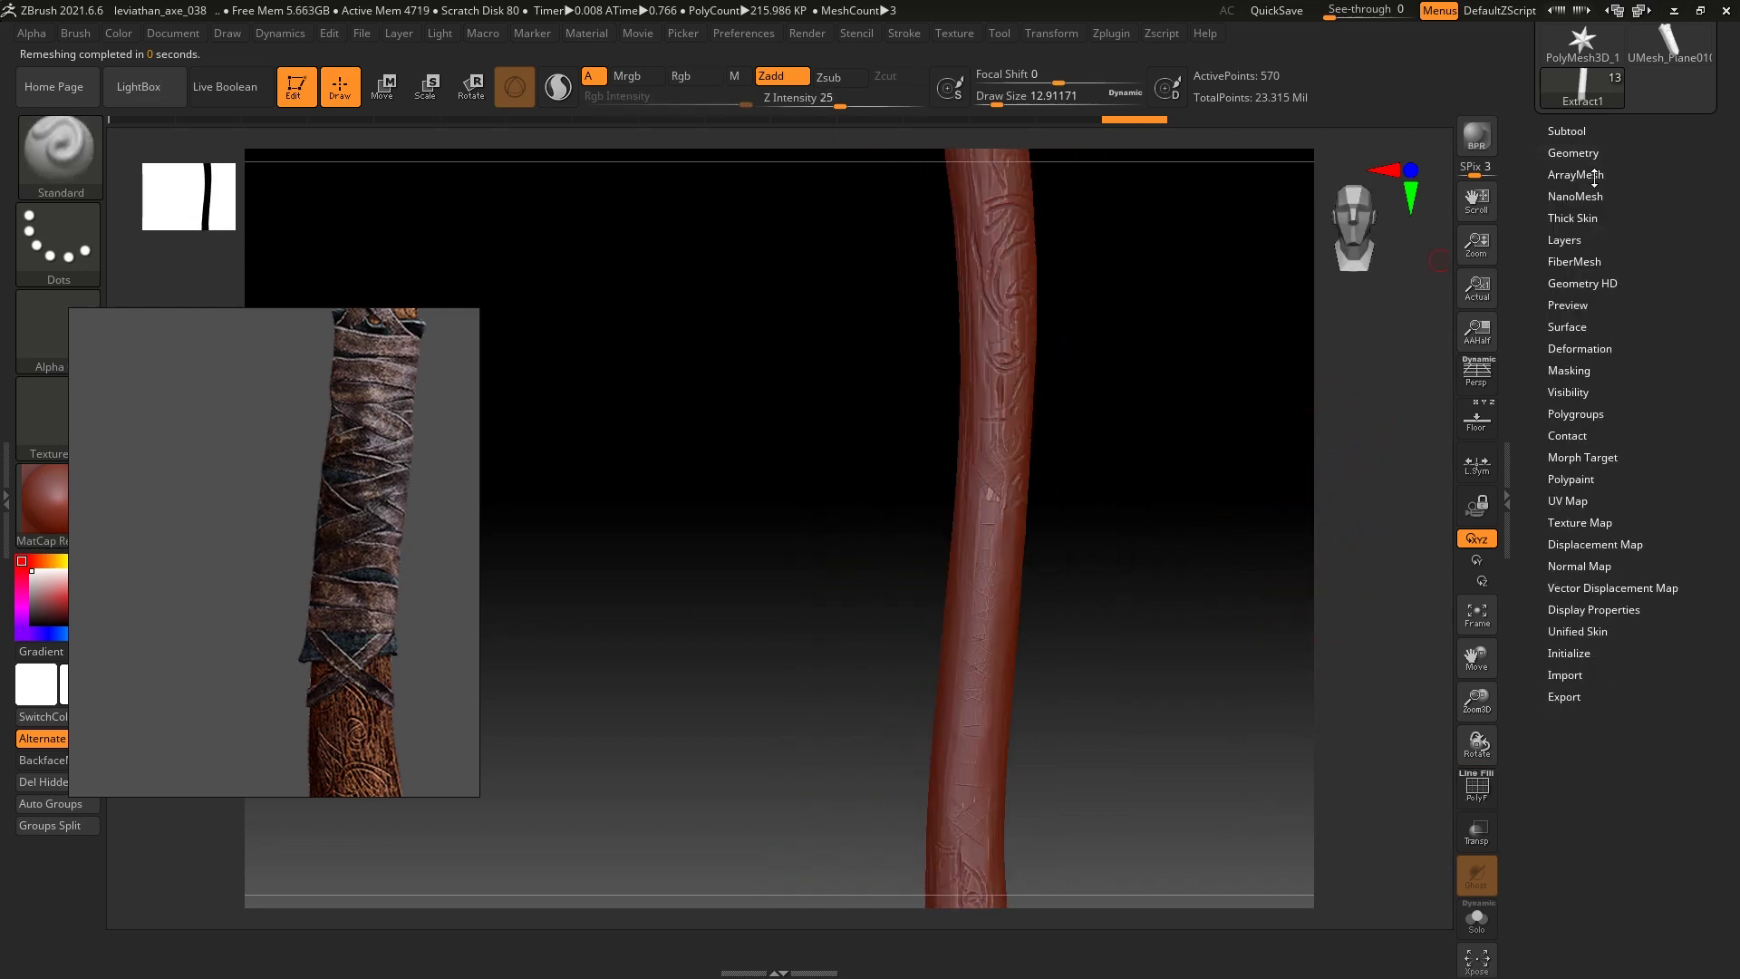